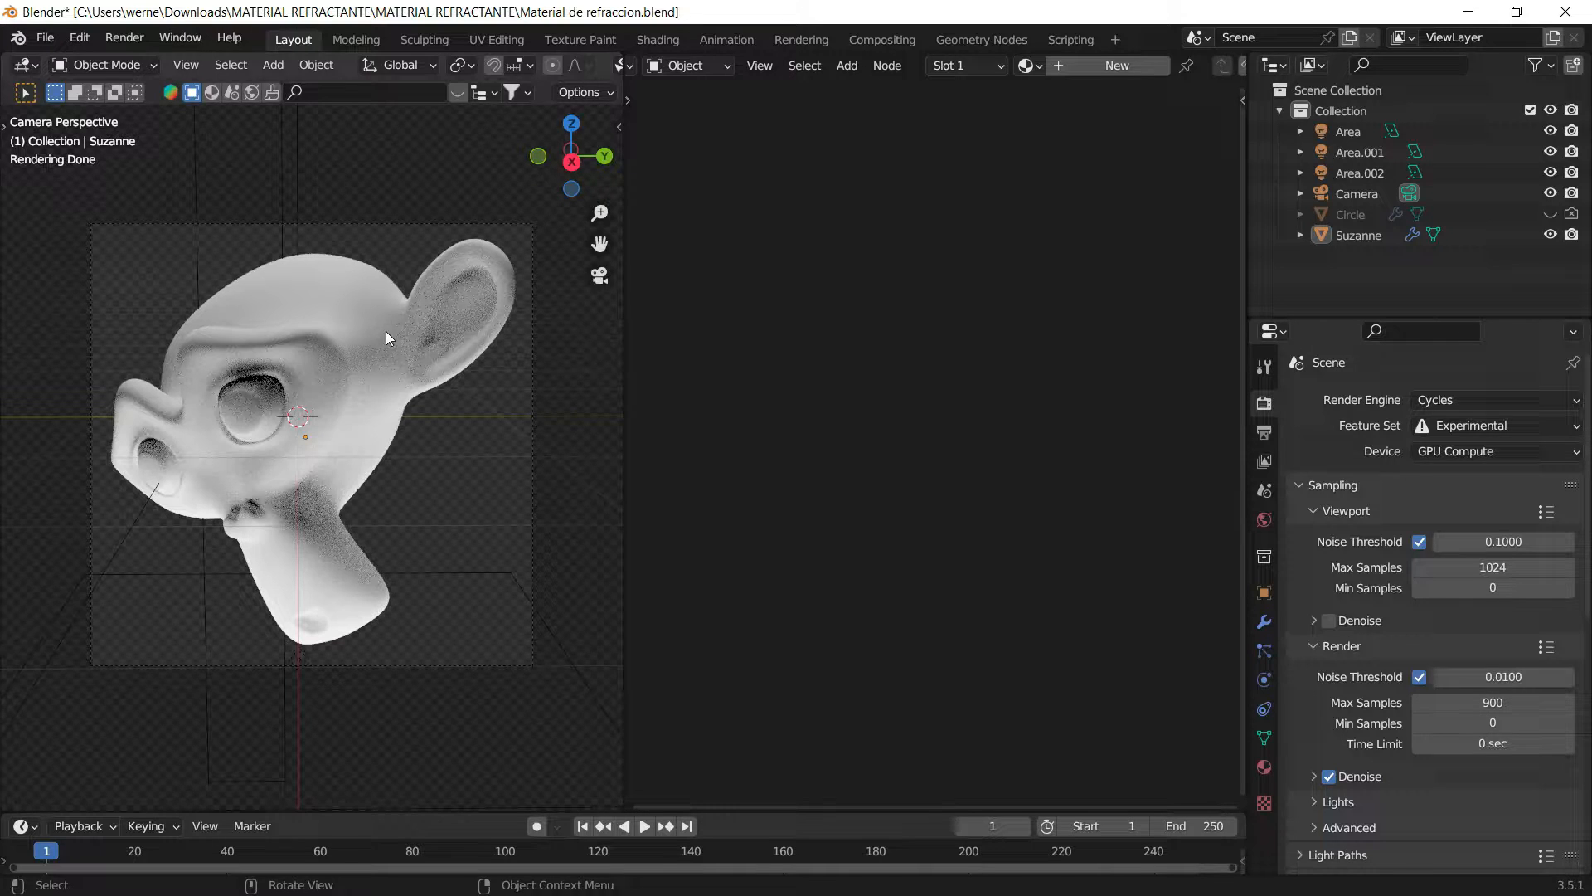
Step: Examine the three area lights placed around Suzanne, including the tall side light, and return to the camera view
click(227, 440)
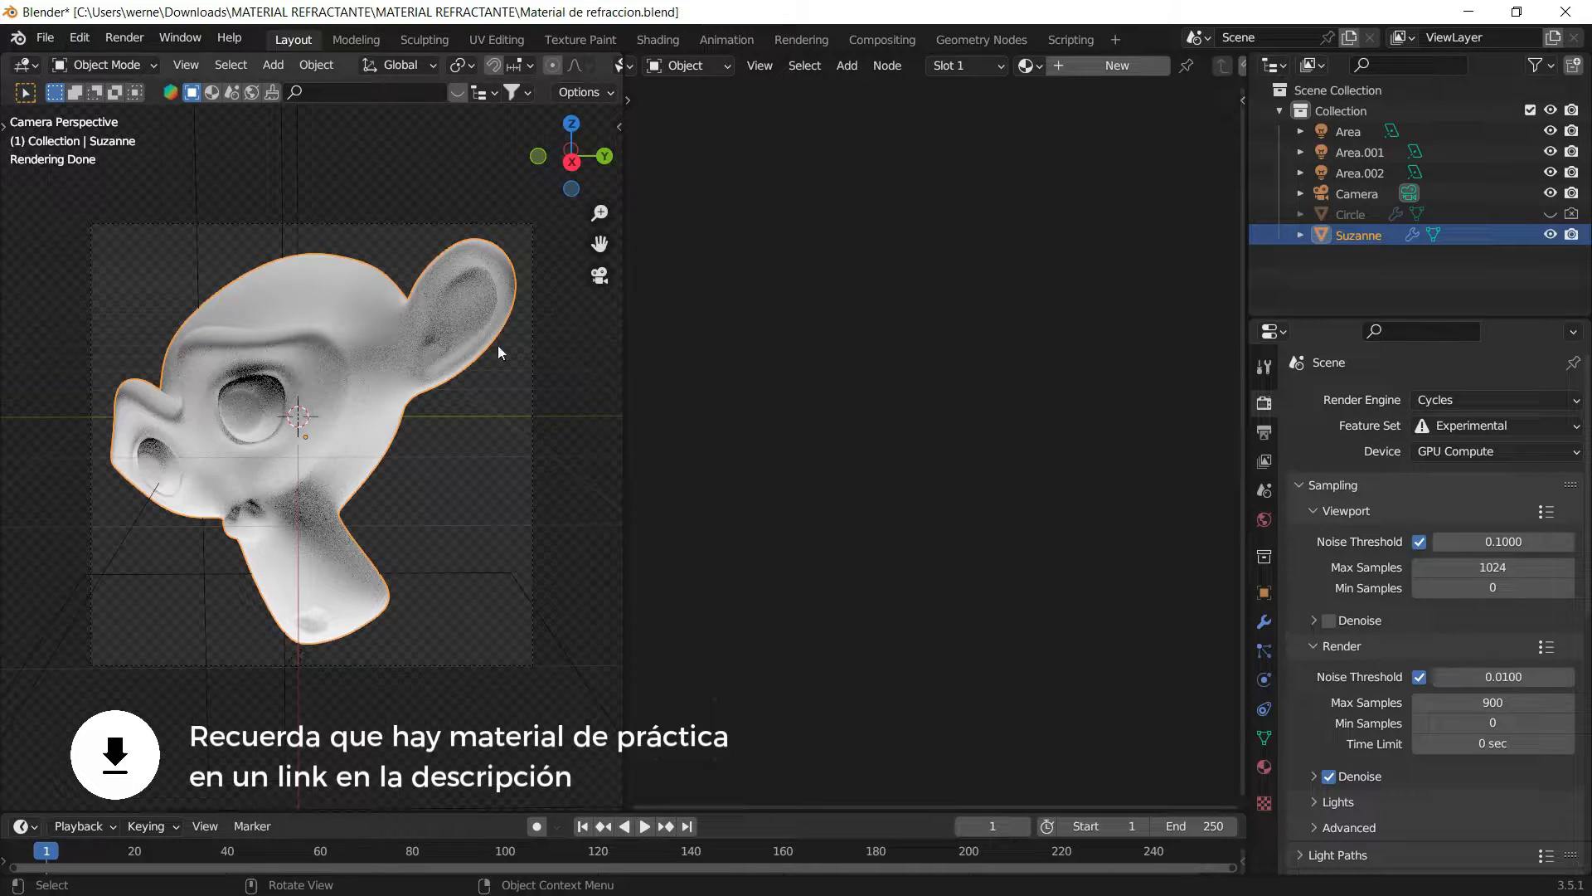
middle_drag(614, 286, 450, 377)
click(369, 500)
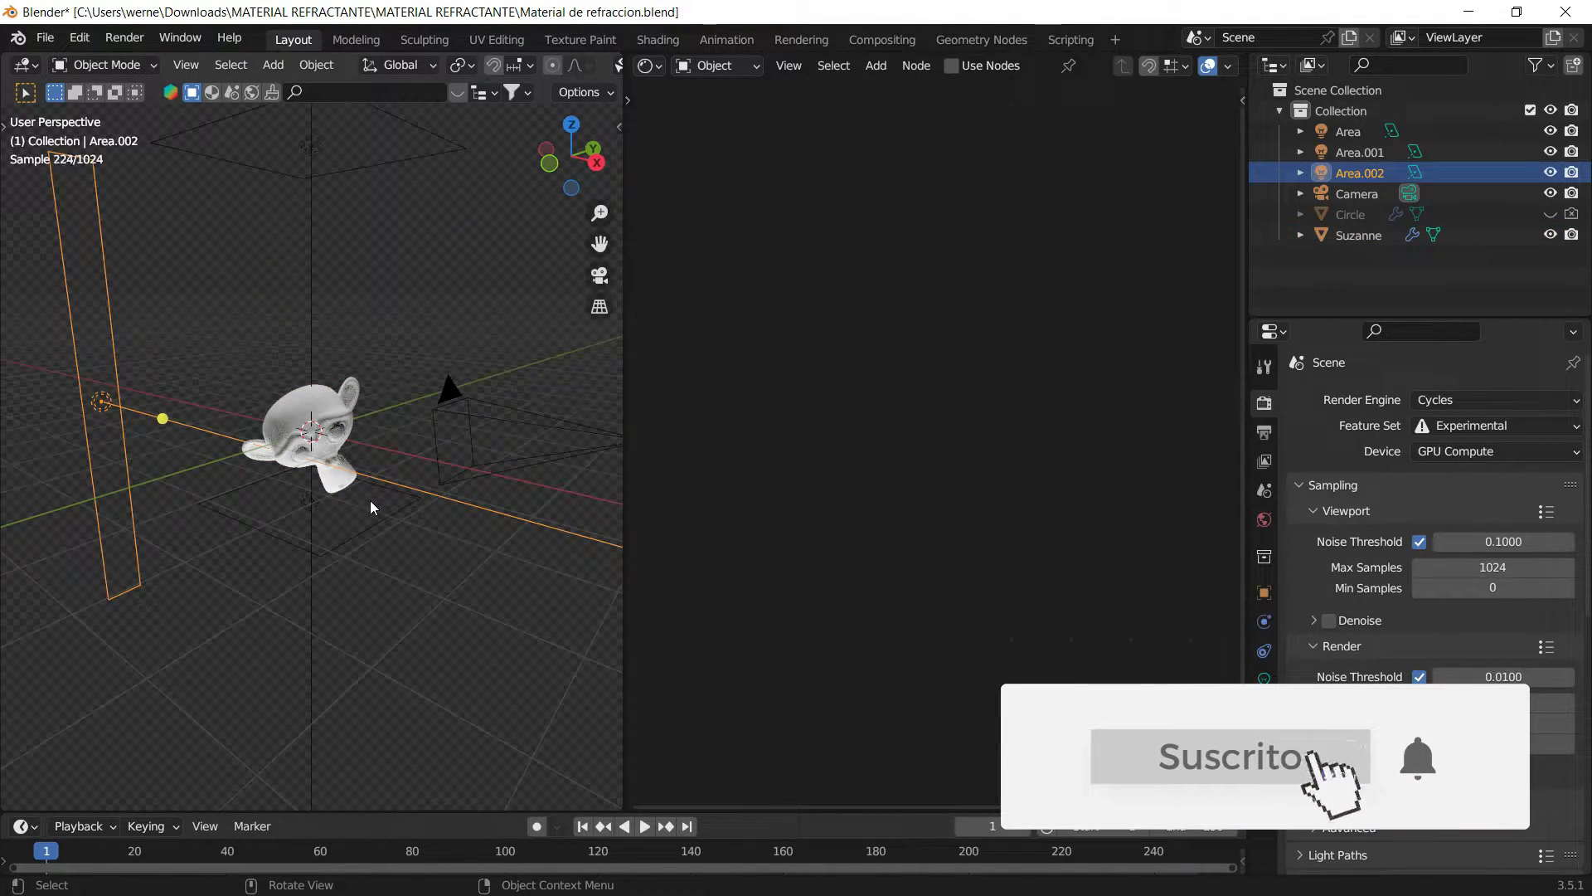
click(311, 502)
click(306, 508)
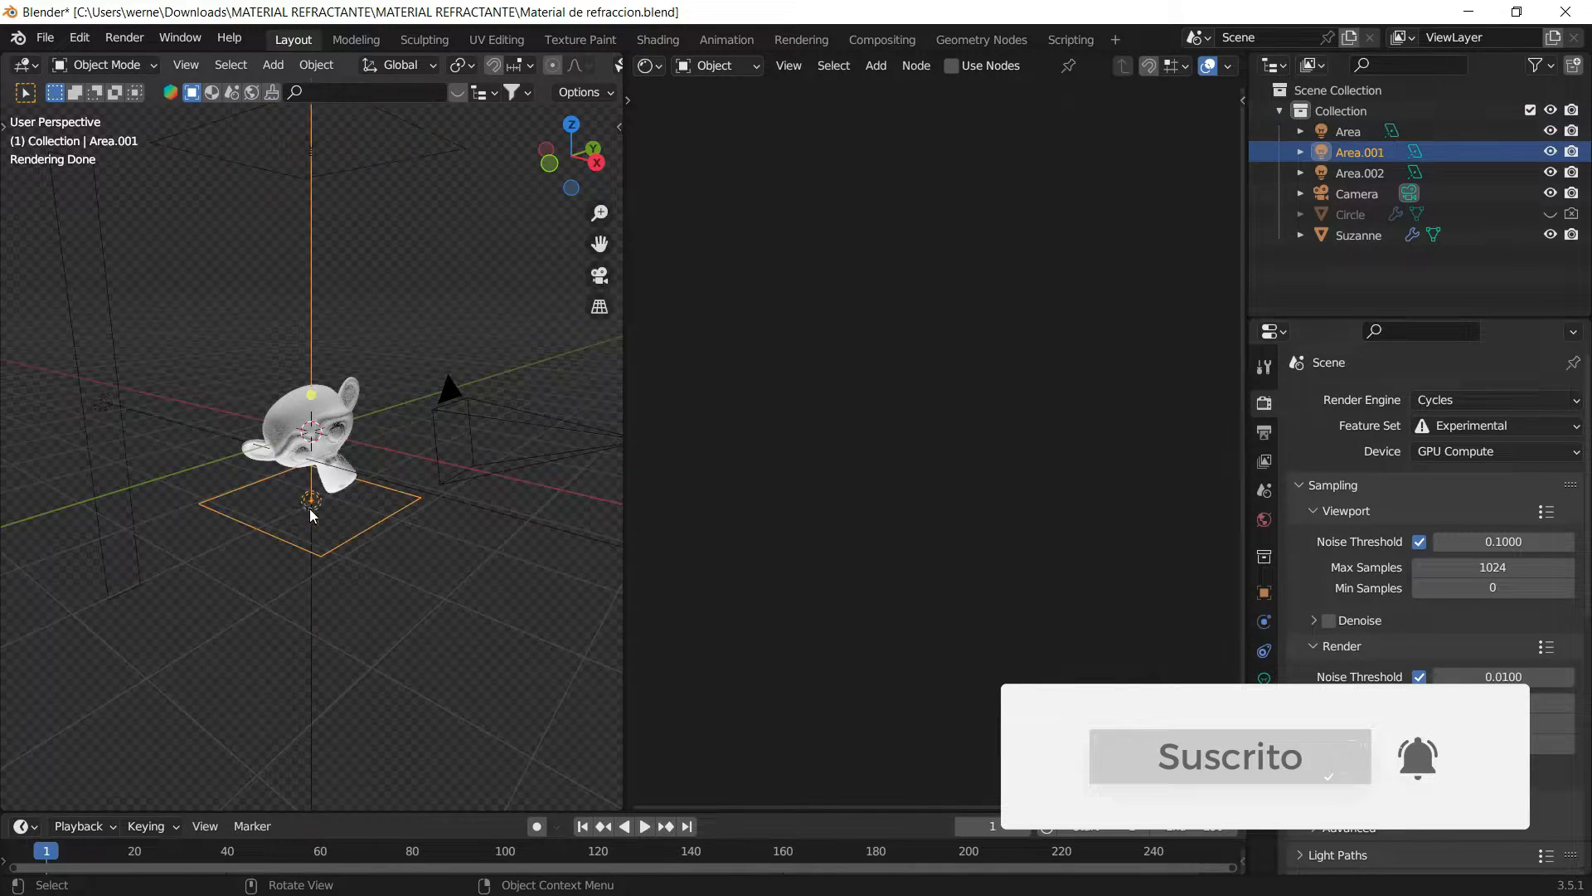
click(385, 155)
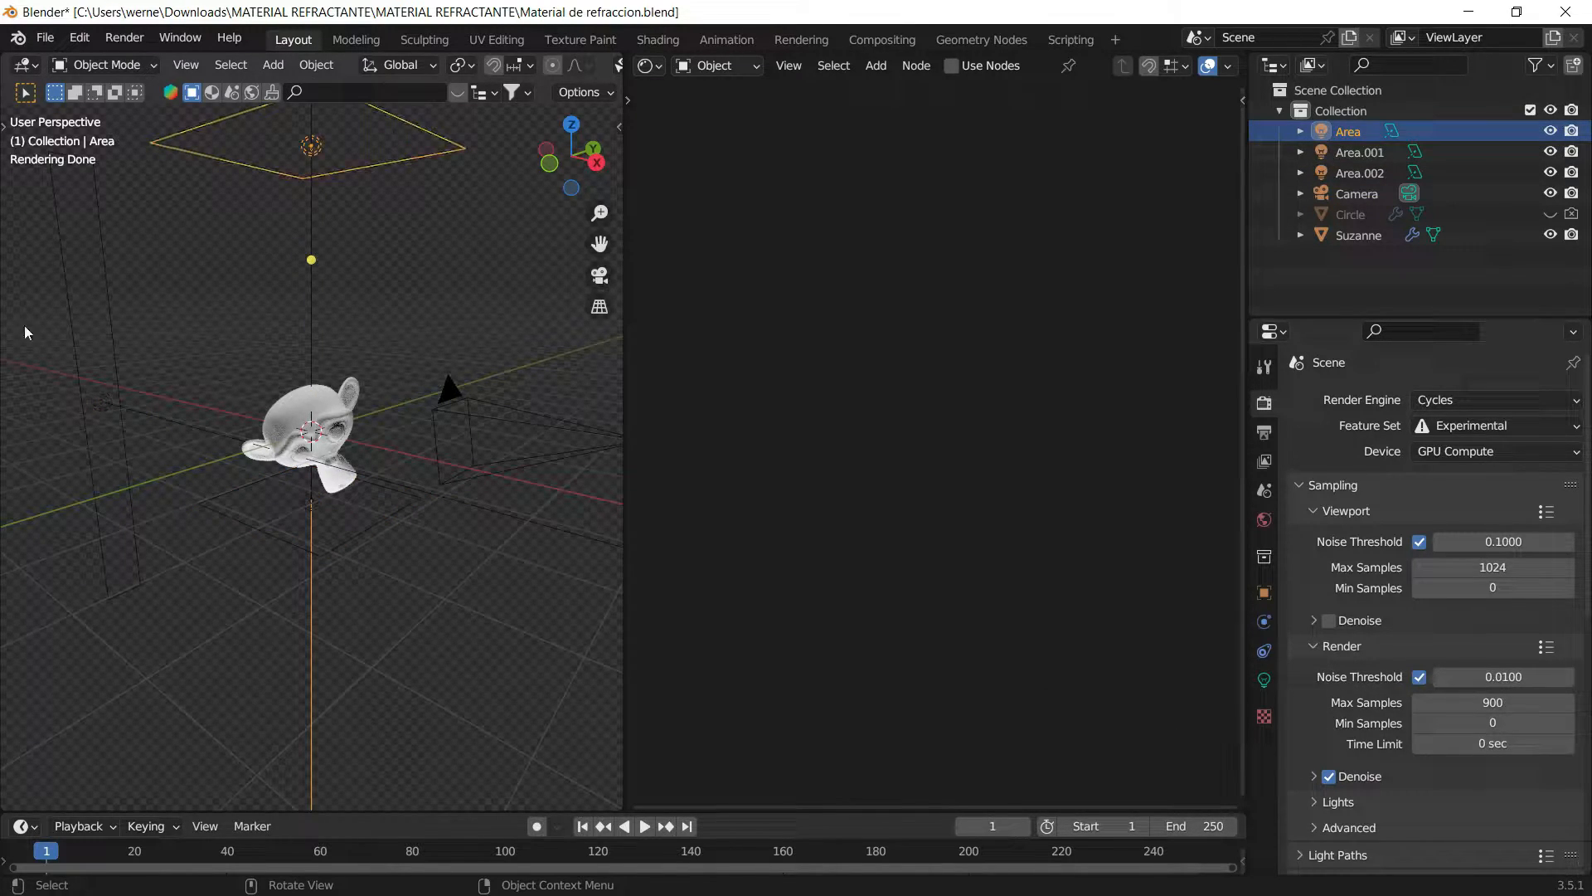
mouse_move(159, 336)
middle_down()
mouse_move(193, 332)
mouse_move(148, 333)
middle_up()
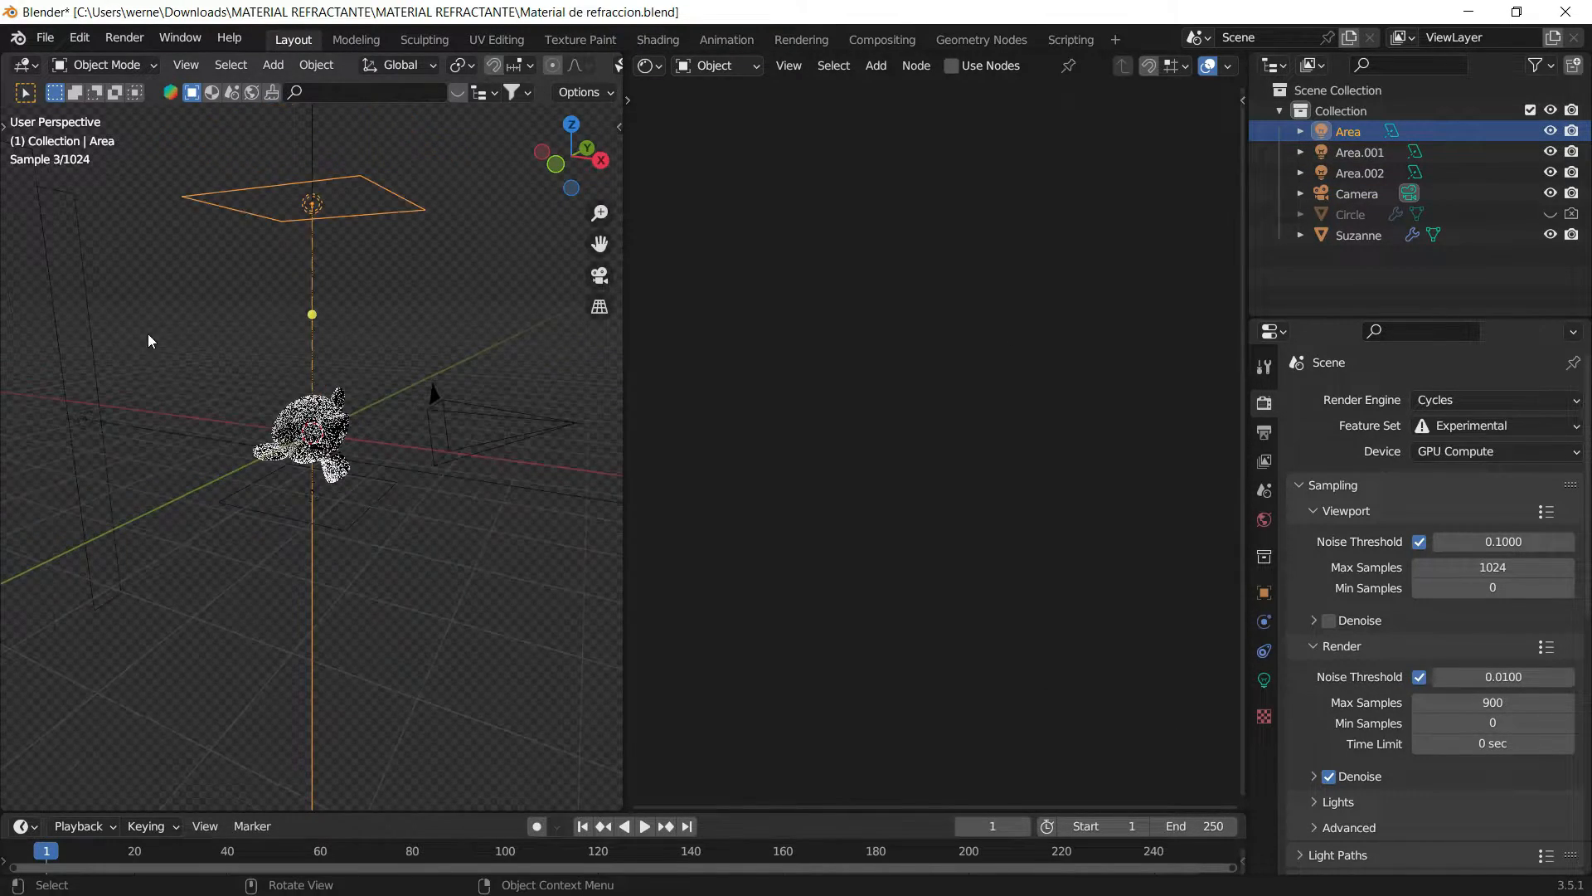
click(91, 326)
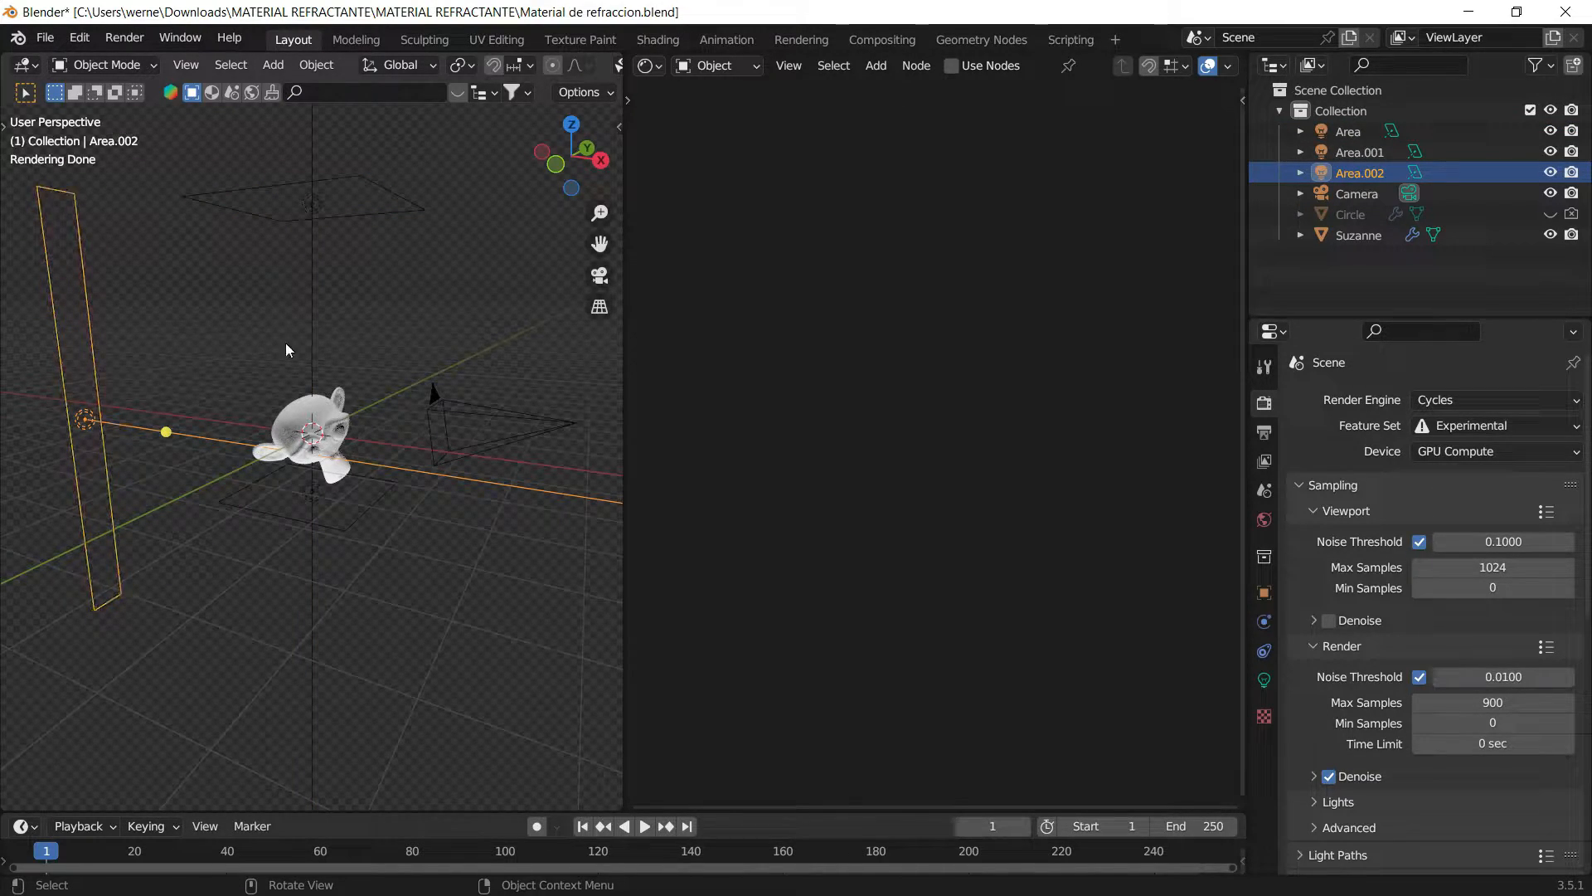
click(599, 274)
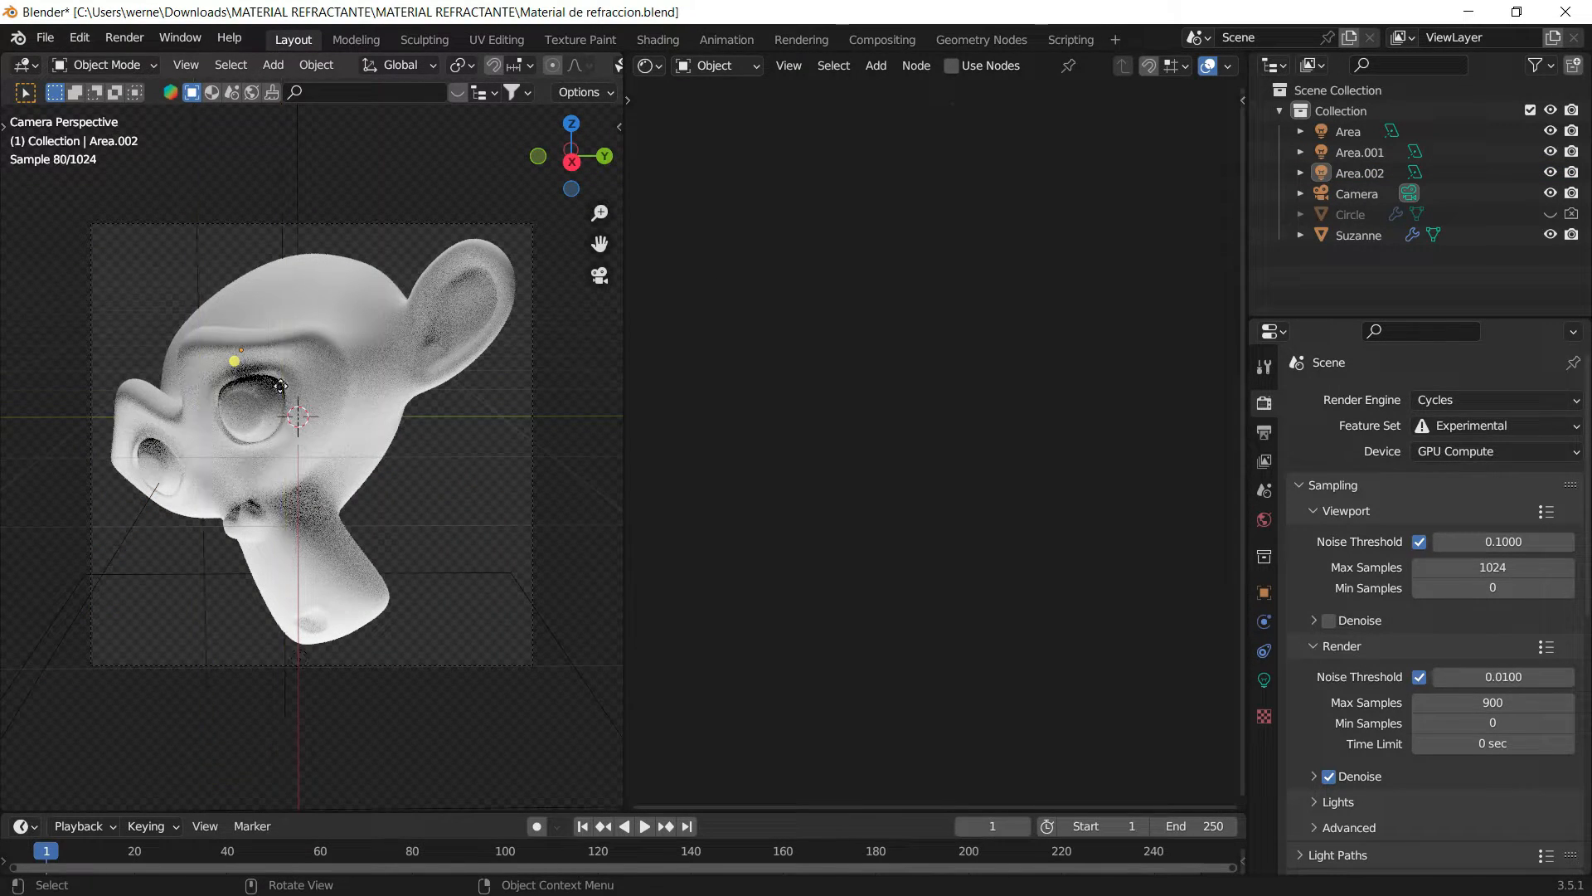
Step: Create a new material on Suzanne and delete its Principled BSDF node
click(406, 335)
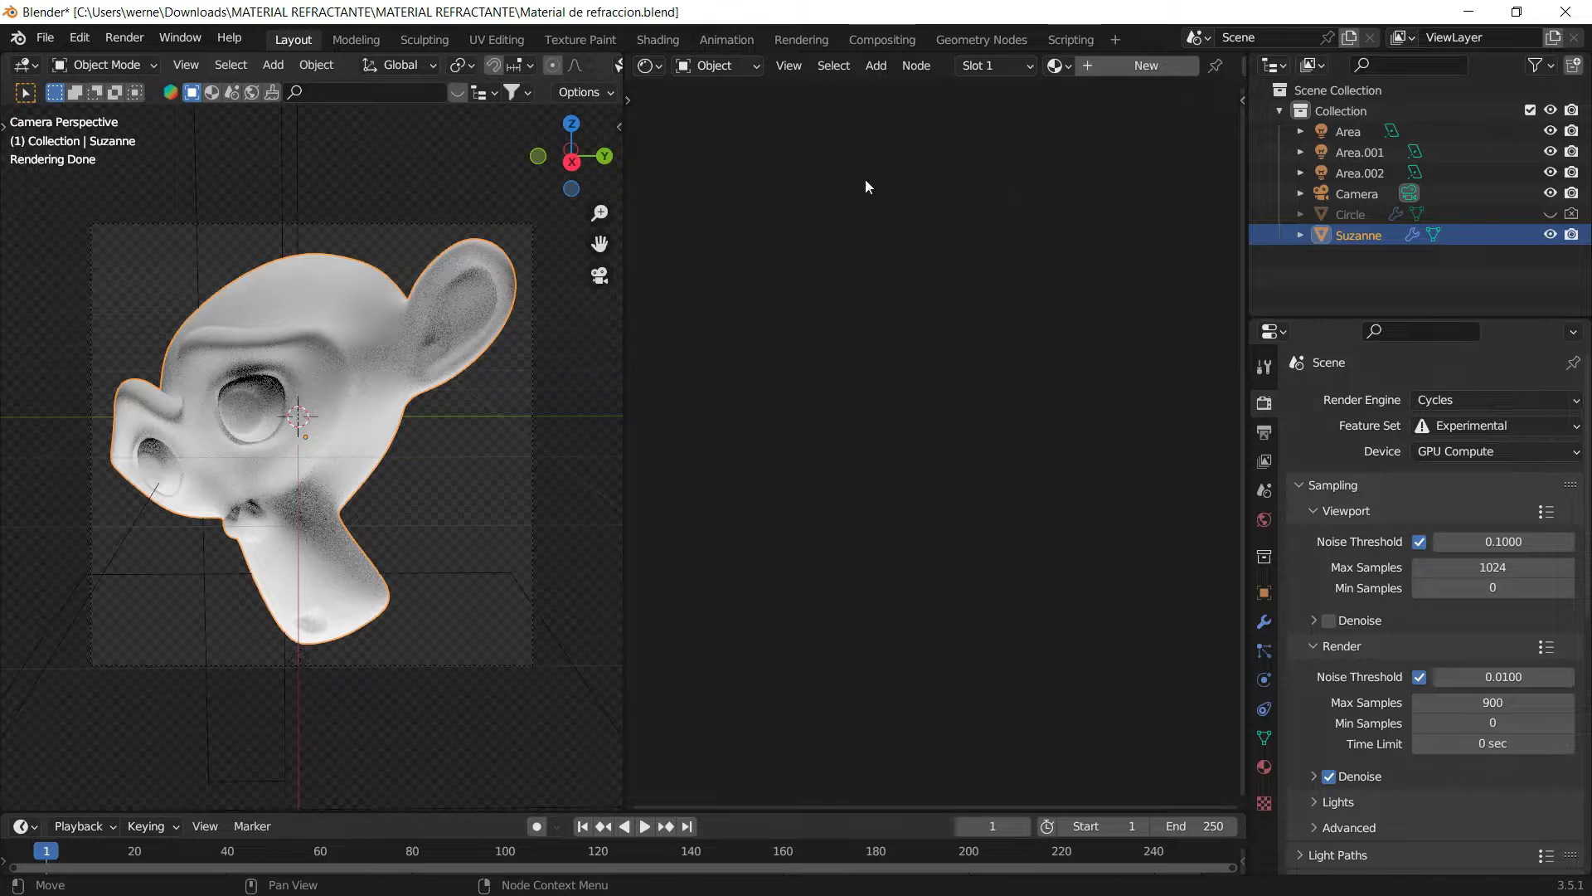
click(1134, 68)
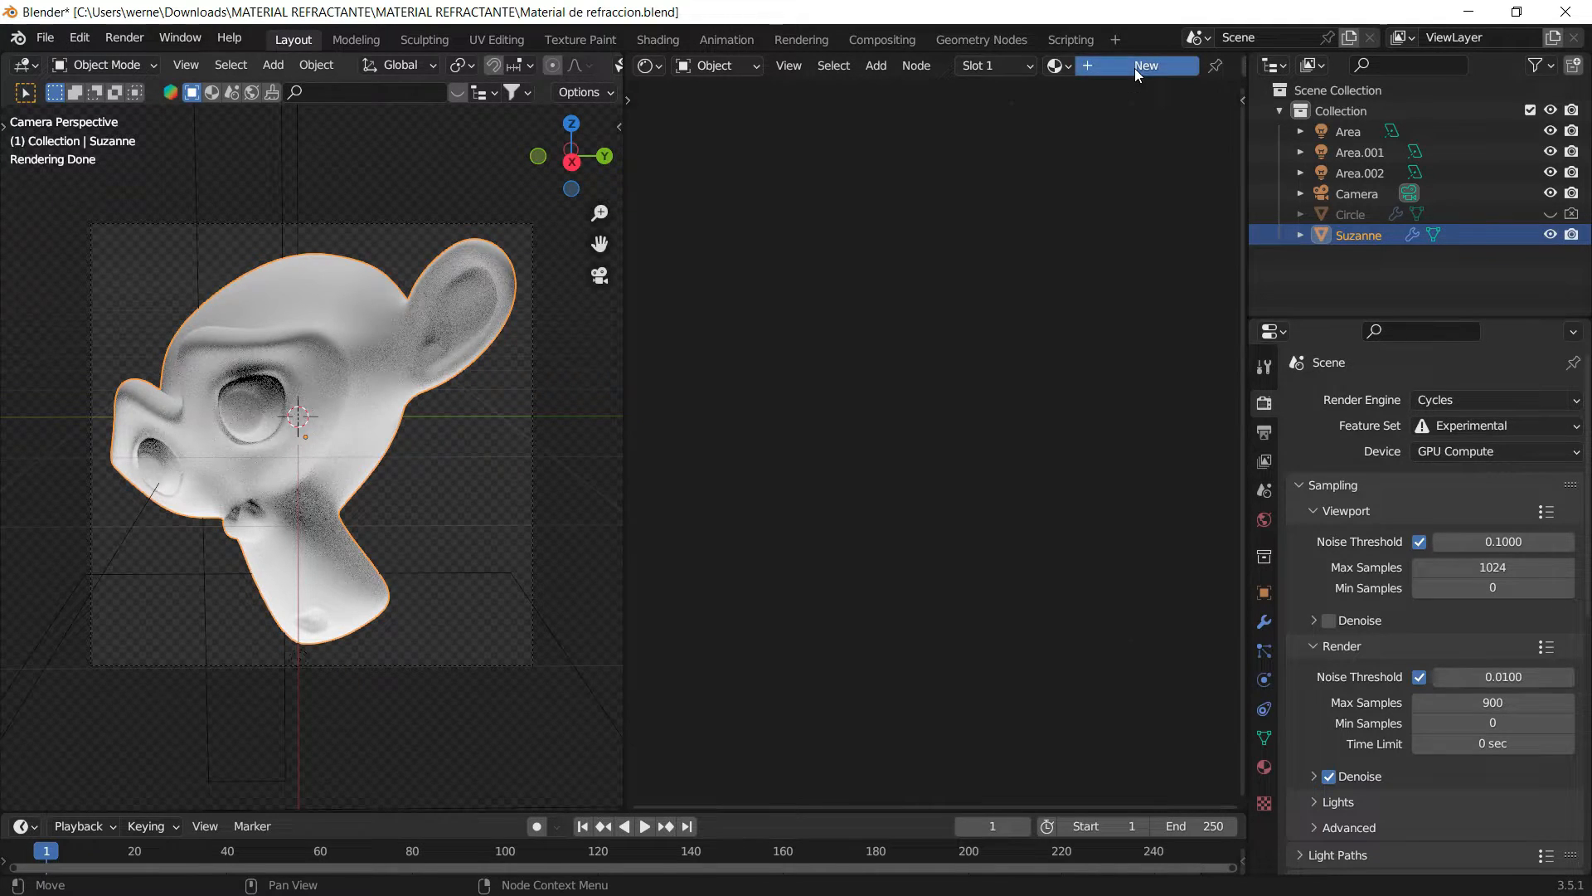
middle_drag(861, 275, 852, 272)
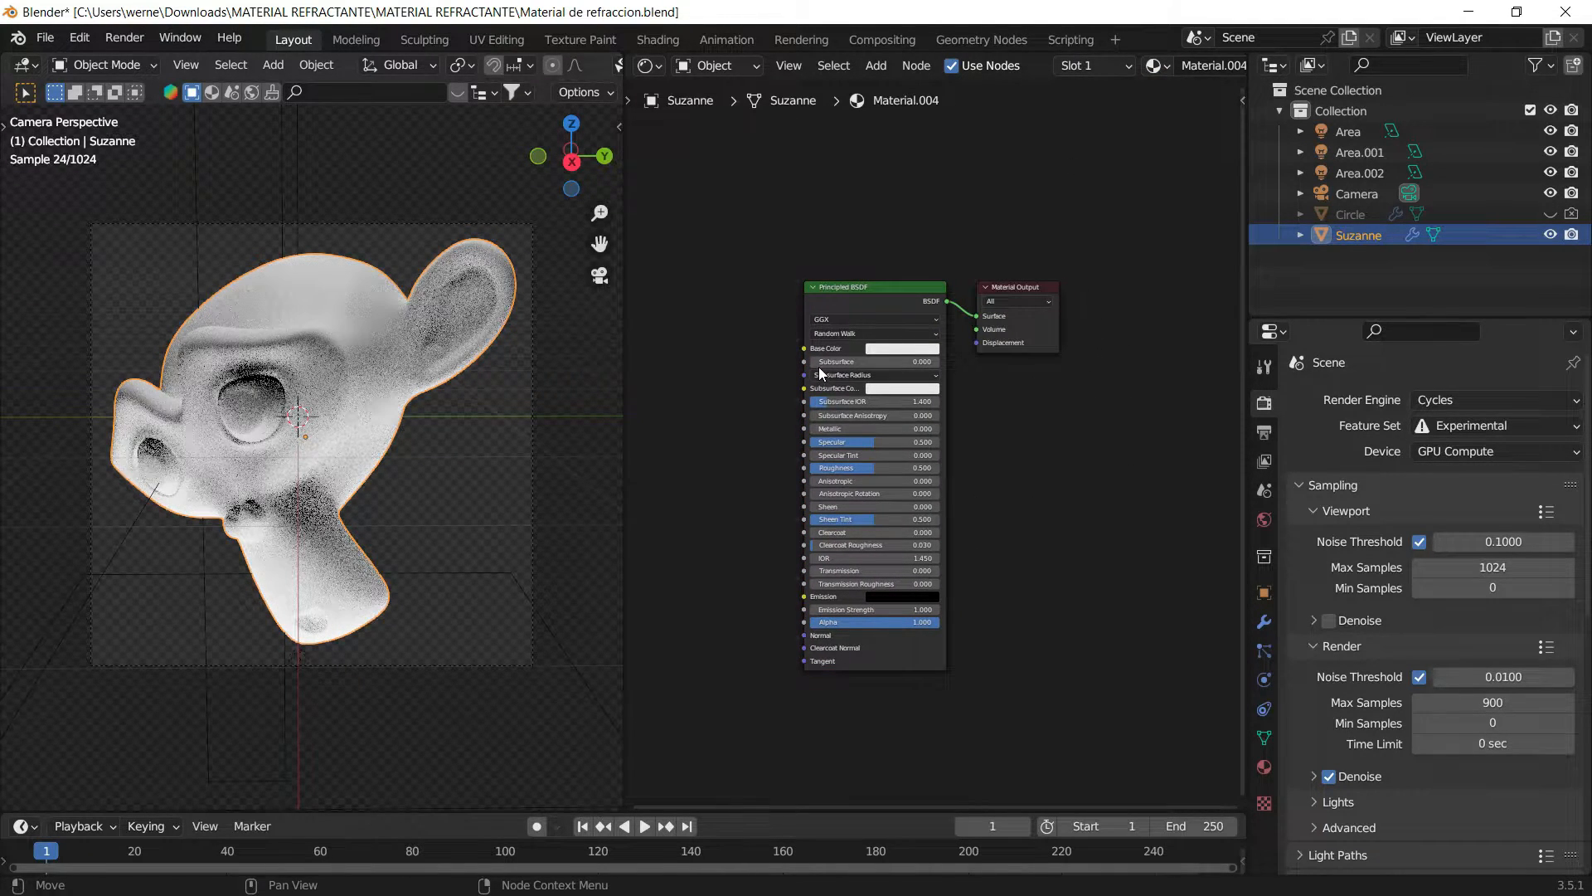
key(x)
Step: Add a Glass BSDF node to Suzanne's material, above and beside the Material Output
key(shift+a)
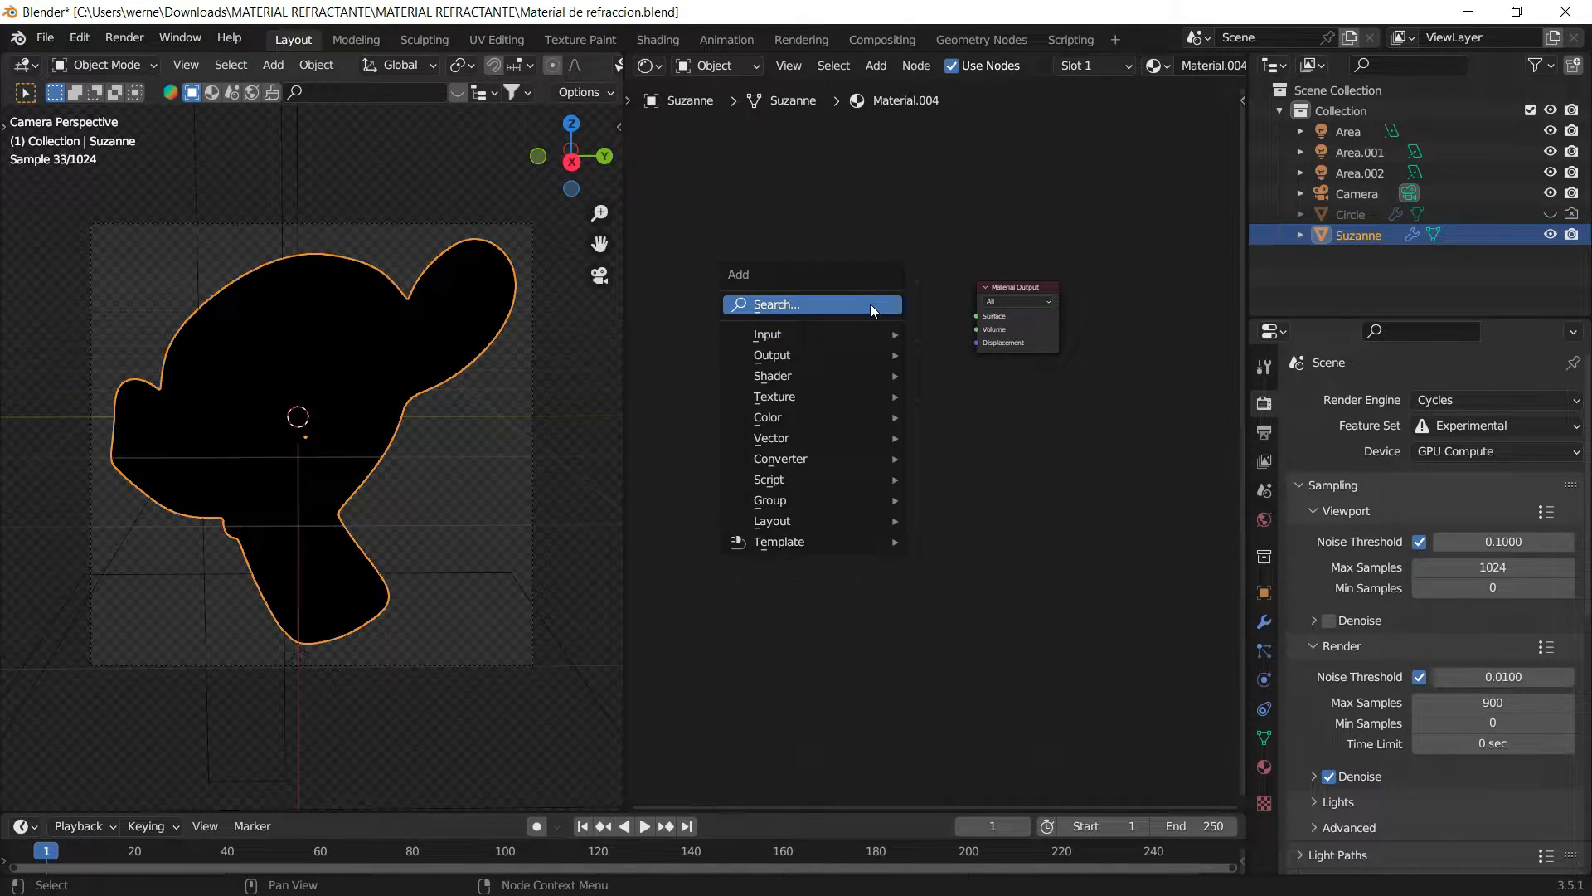
key(g)
click(862, 304)
text(glas)
key(Return)
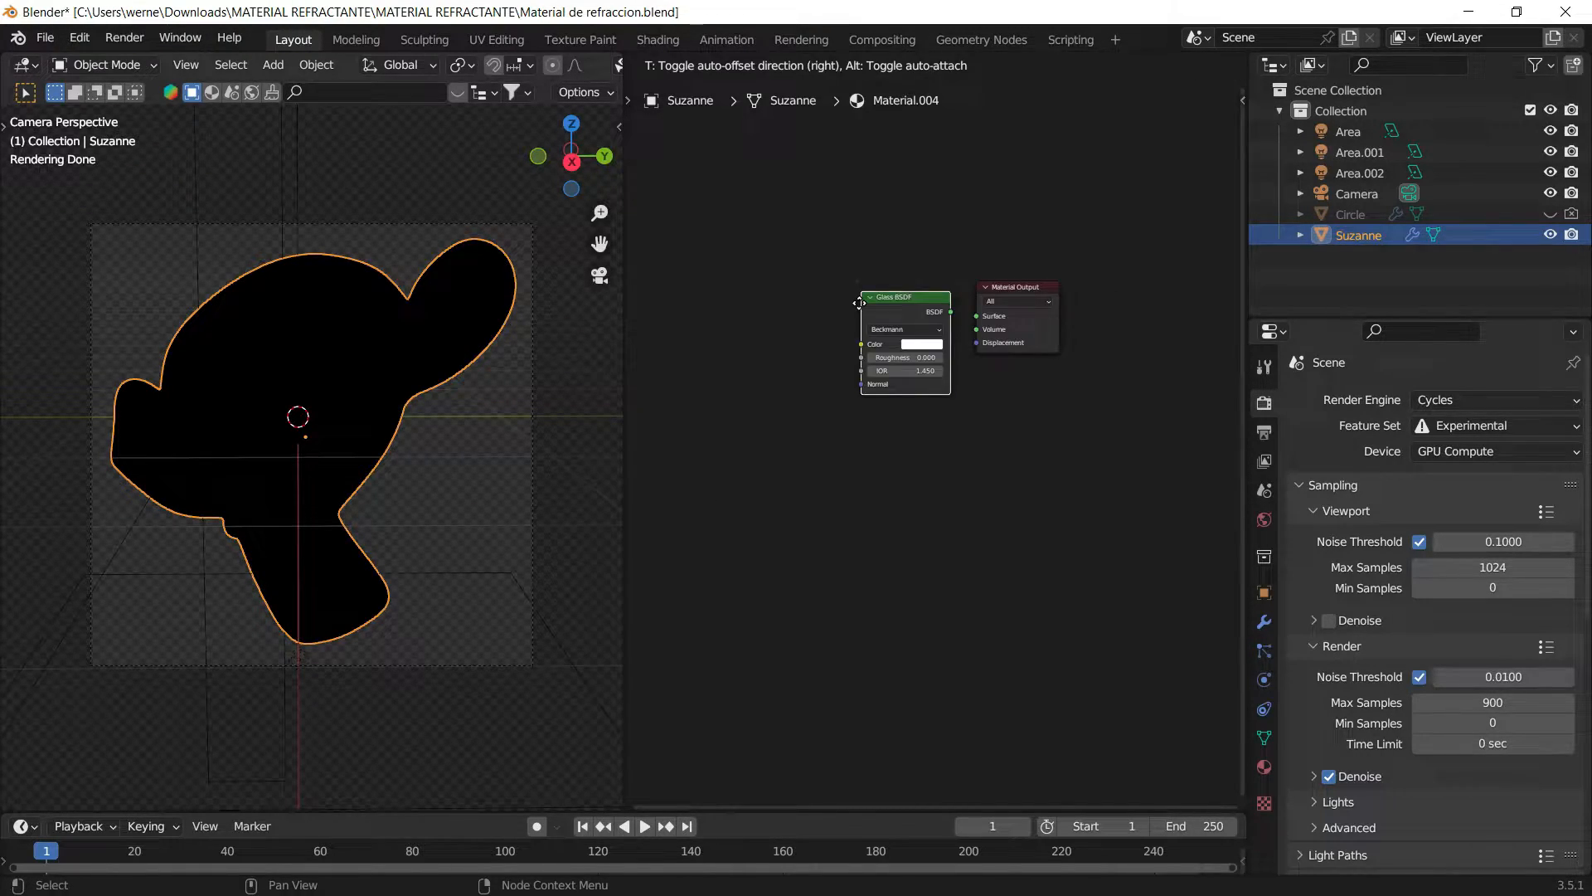
click(776, 339)
Step: Add a Refraction BSDF node directly below the Glass BSDF node
key(shift+a)
click(776, 339)
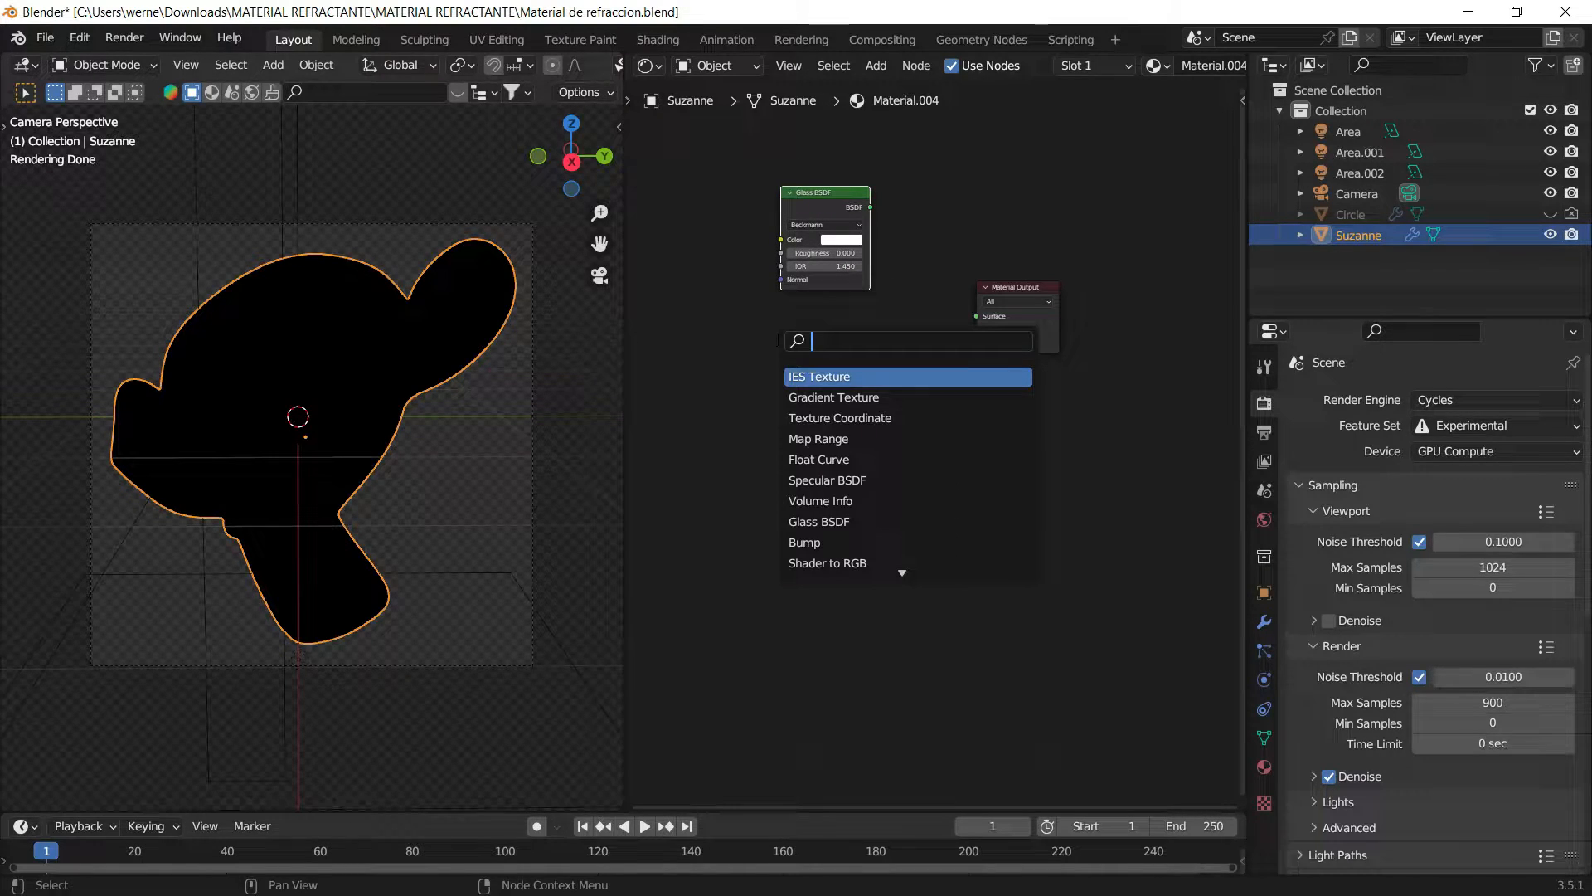
text(refr)
key(Return)
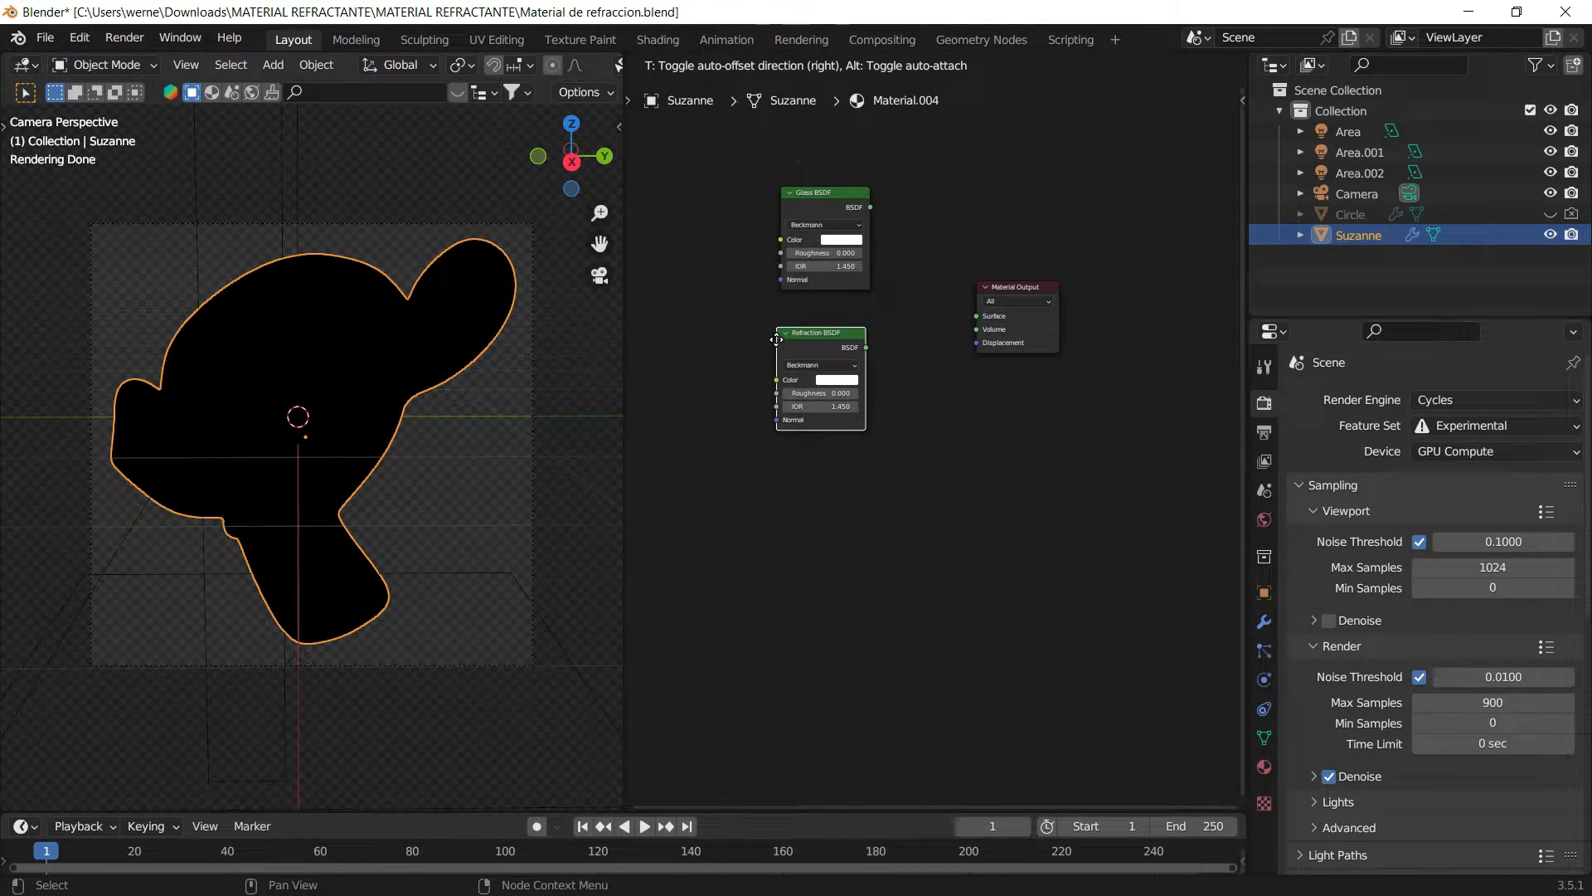
click(781, 331)
Step: Move the Glass and Refraction BSDF nodes lower in the node graph and reposition the Material Output beside them
drag(735, 202, 831, 419)
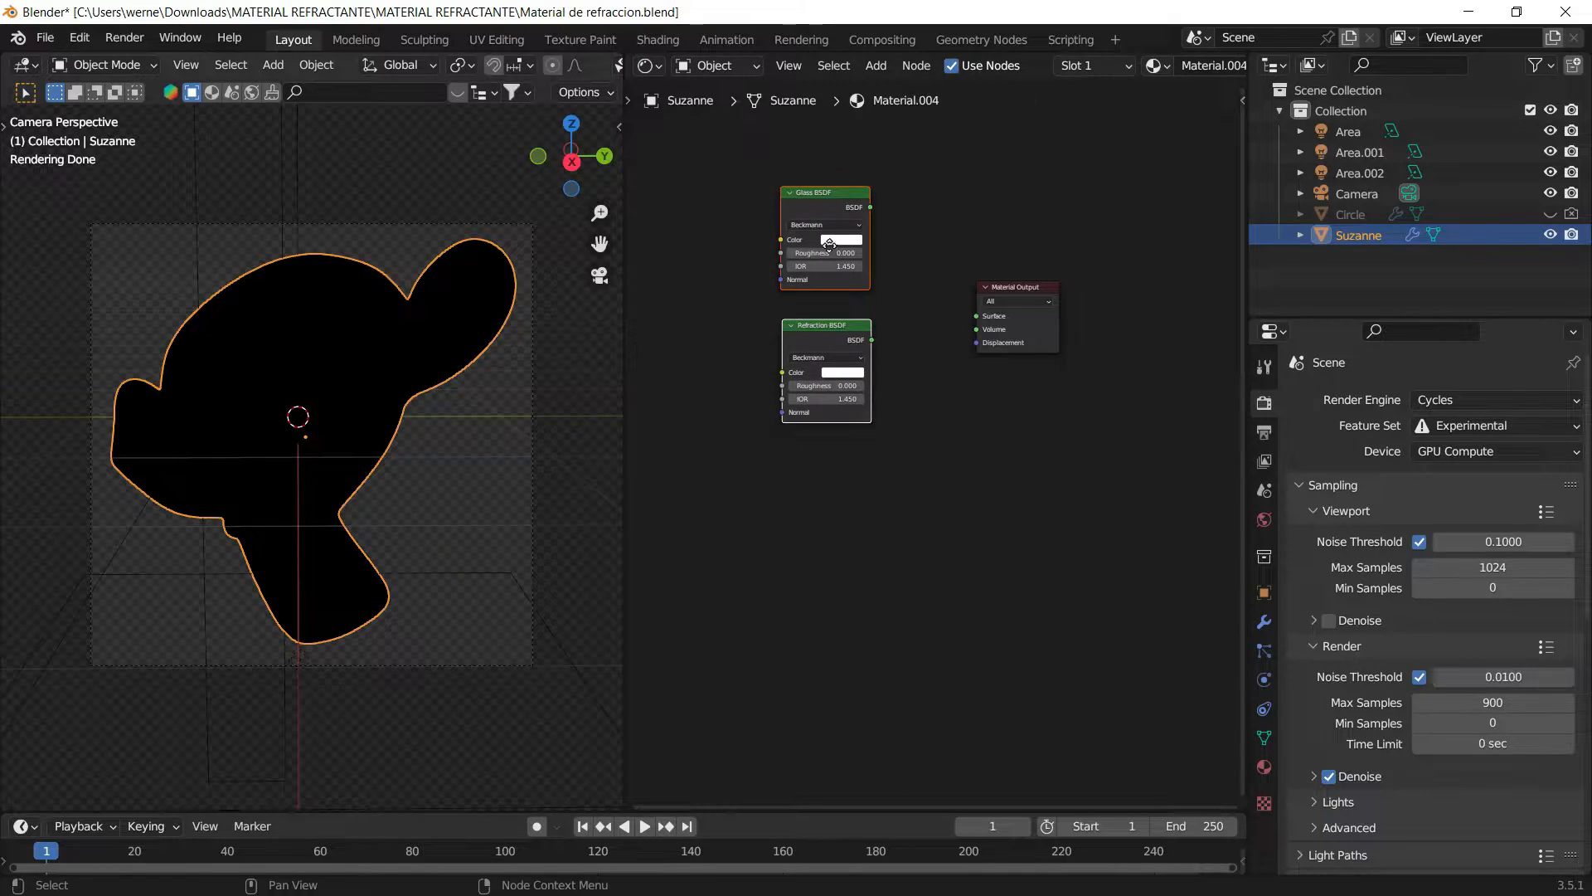
drag(838, 213, 808, 405)
drag(1013, 285, 965, 437)
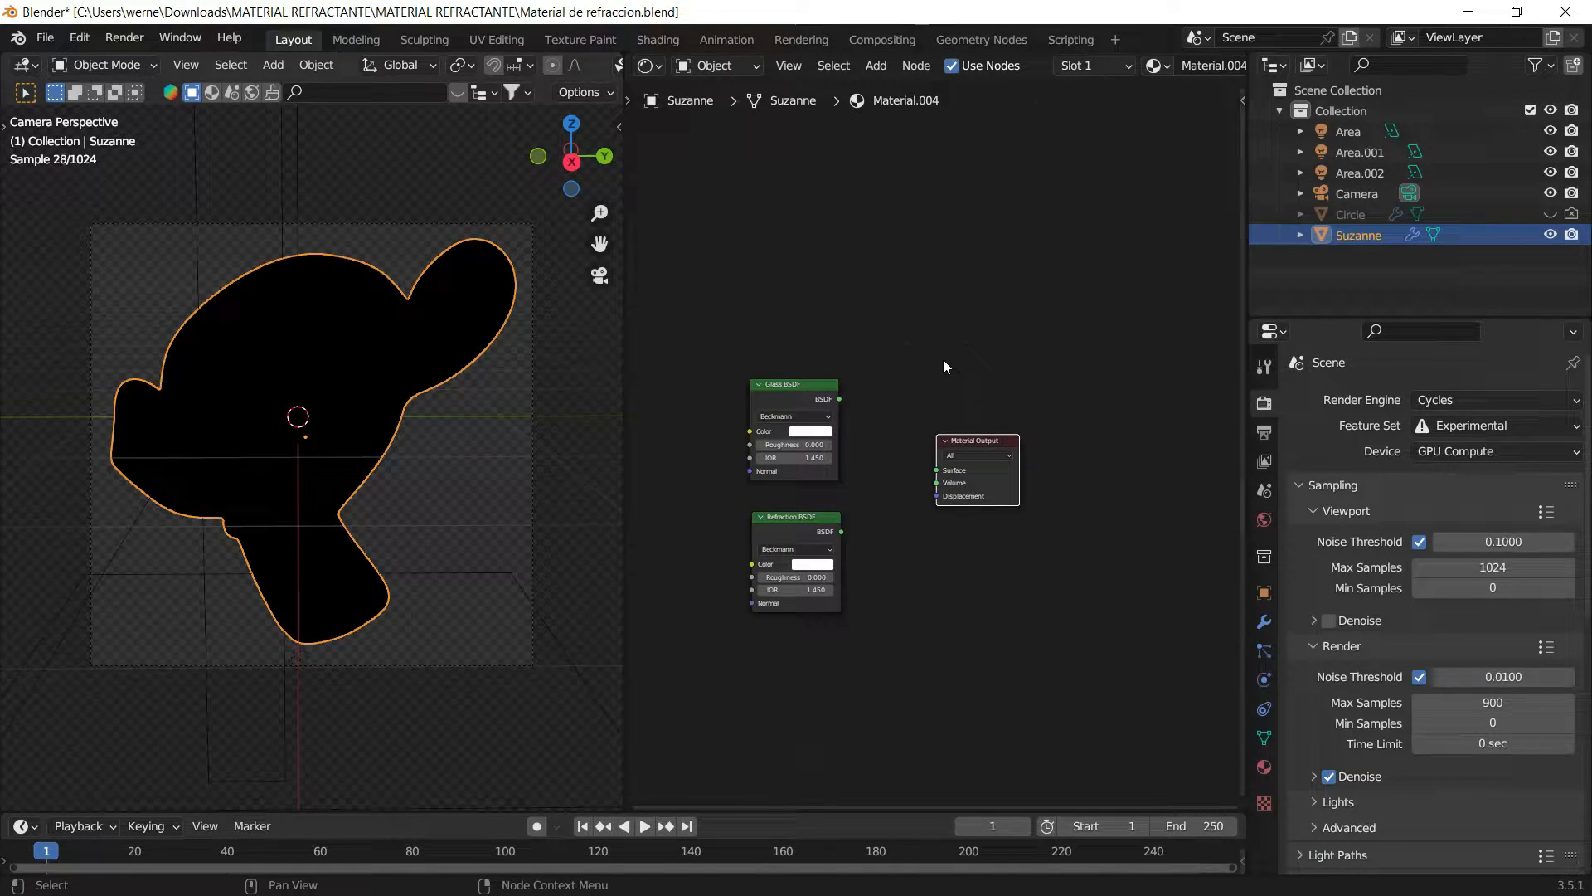
Step: Connect the Glass BSDF output to the Surface input of the Material Output
scroll(943, 360, up, 2)
middle_drag(942, 360, 1031, 240)
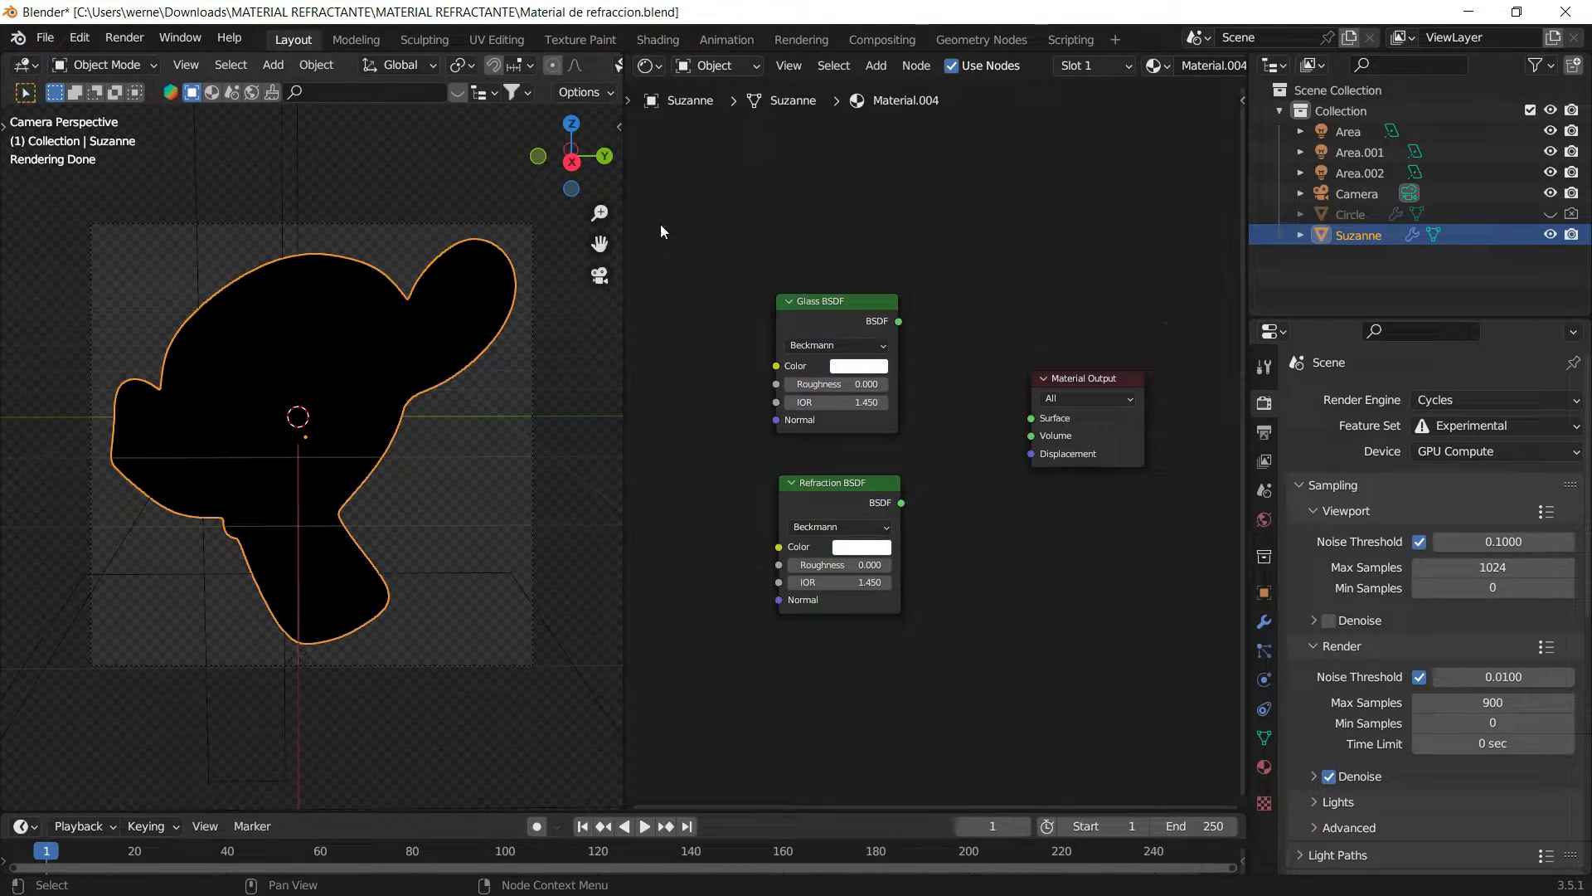
click(381, 202)
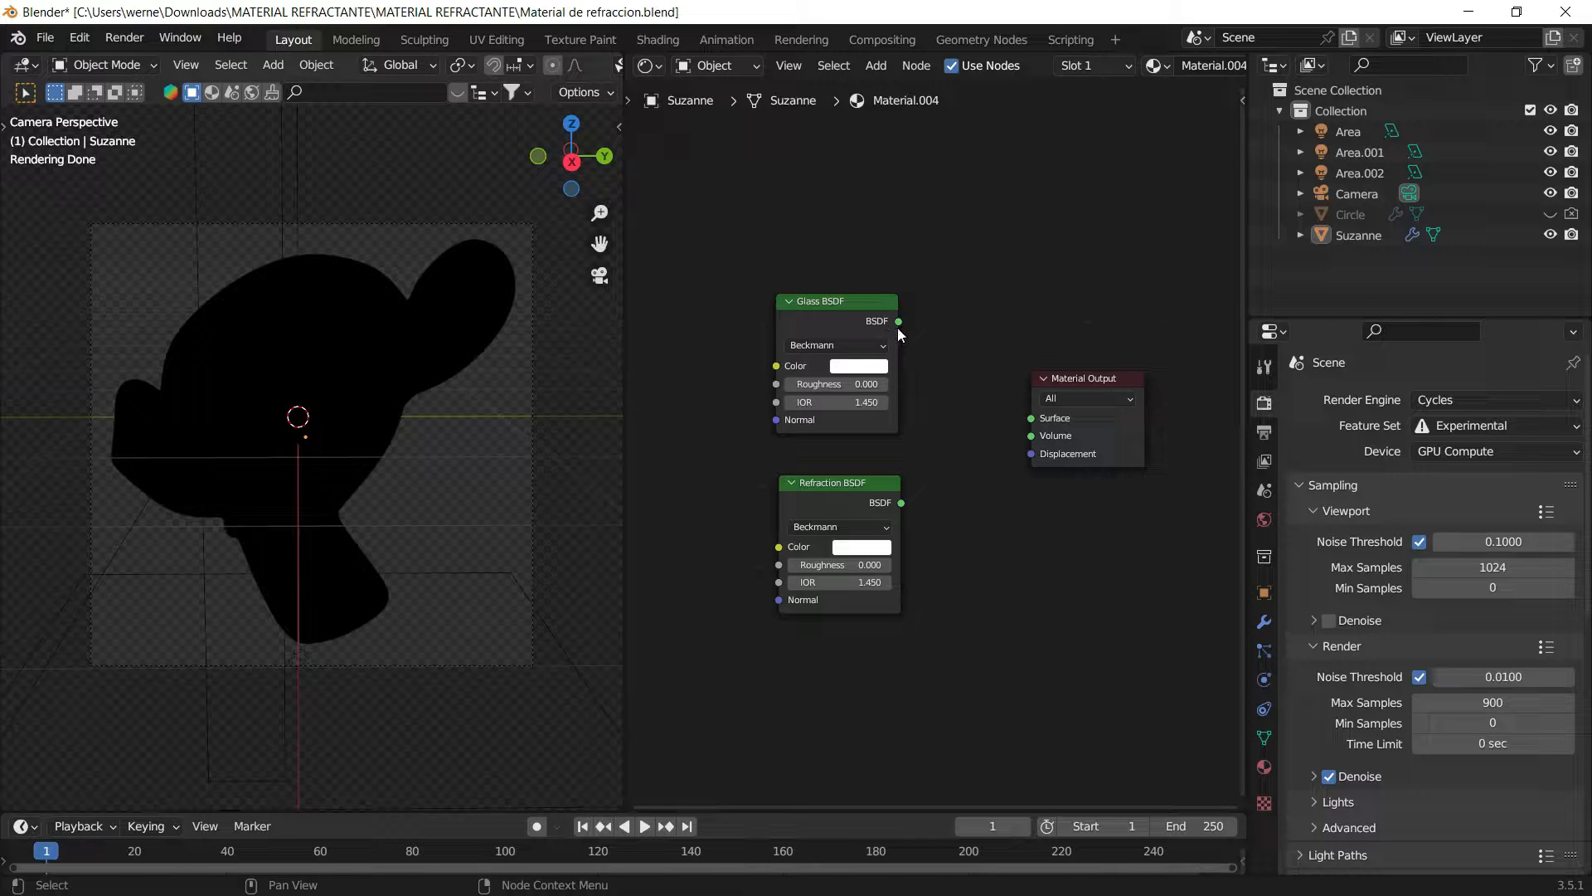
drag(899, 321, 1033, 419)
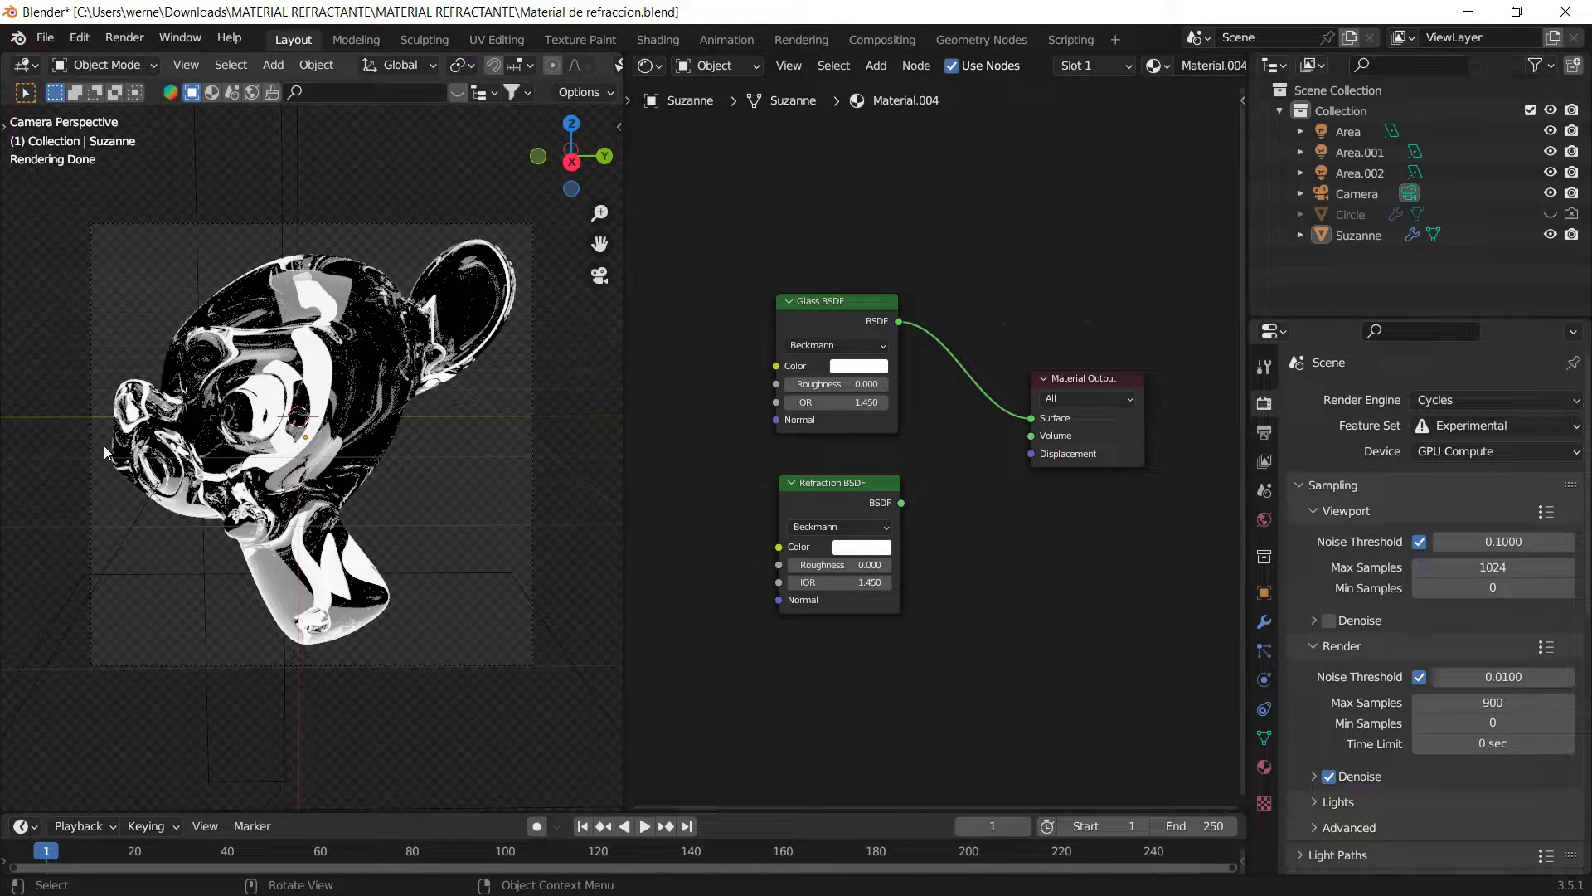
Step: Examine the glass shading on Suzanne relative to the overhead area light from other angles, and return to the camera view
click(591, 282)
middle_drag(590, 281, 412, 187)
scroll(371, 326, up, 7)
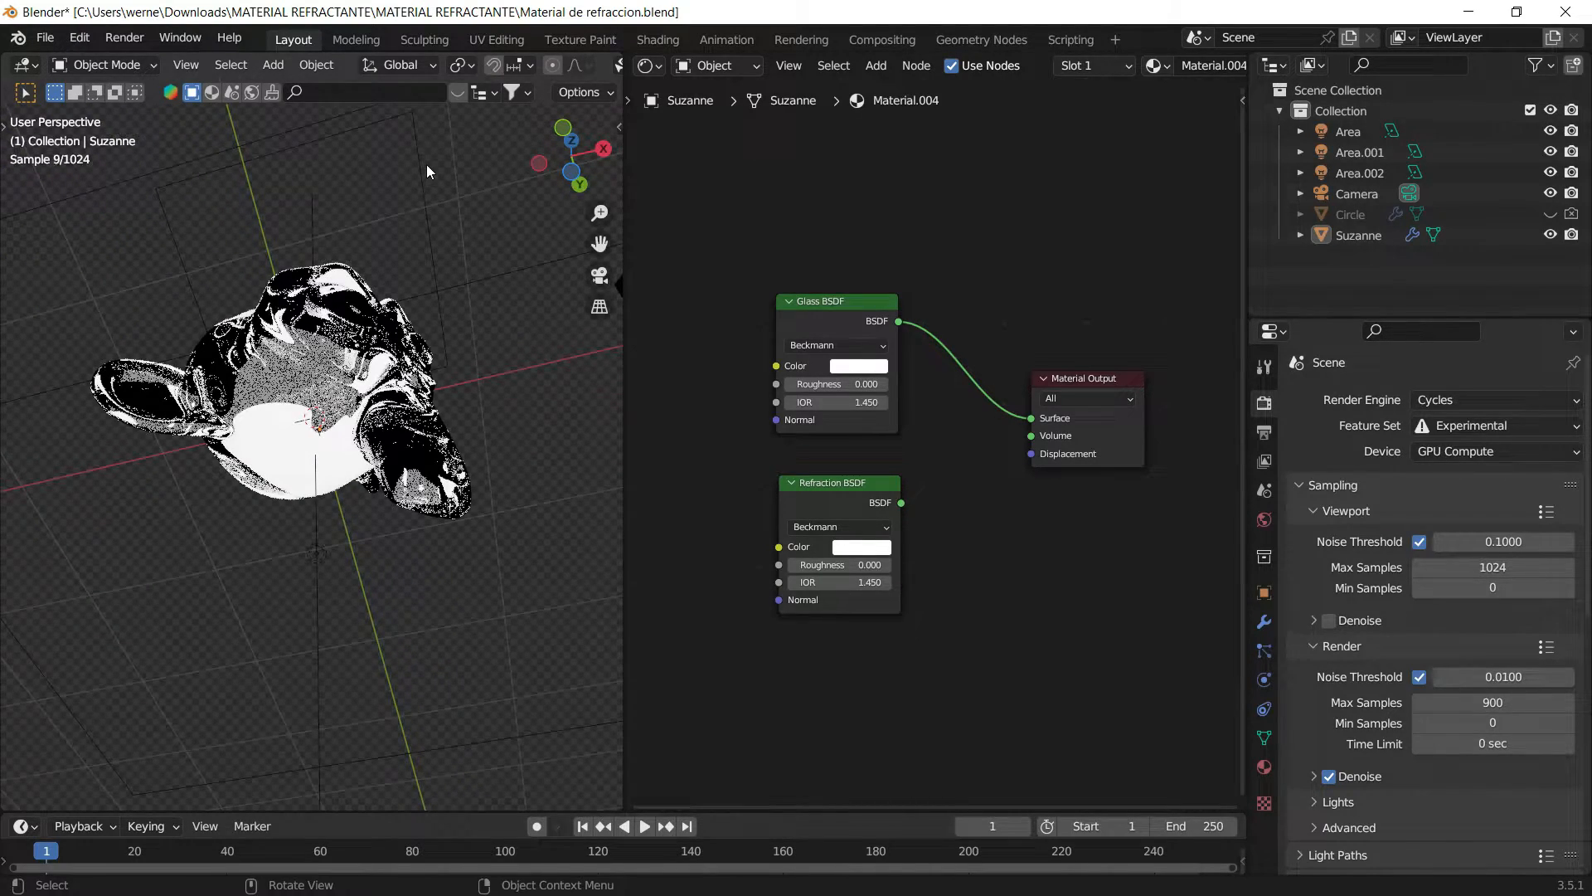
click(426, 164)
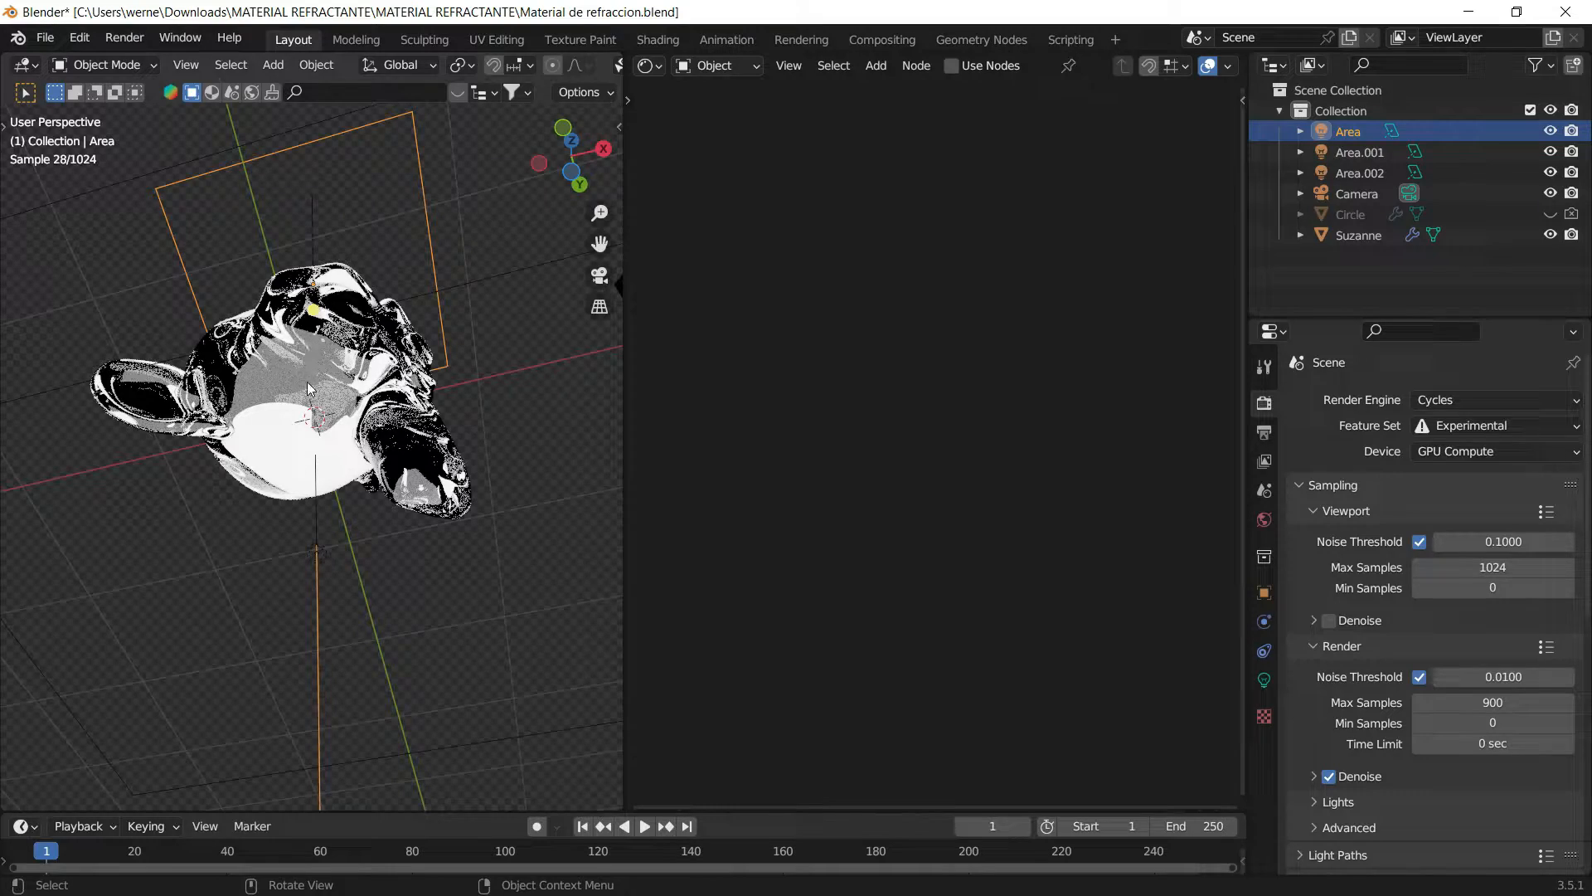
middle_drag(308, 380, 373, 375)
scroll(374, 358, down, 4)
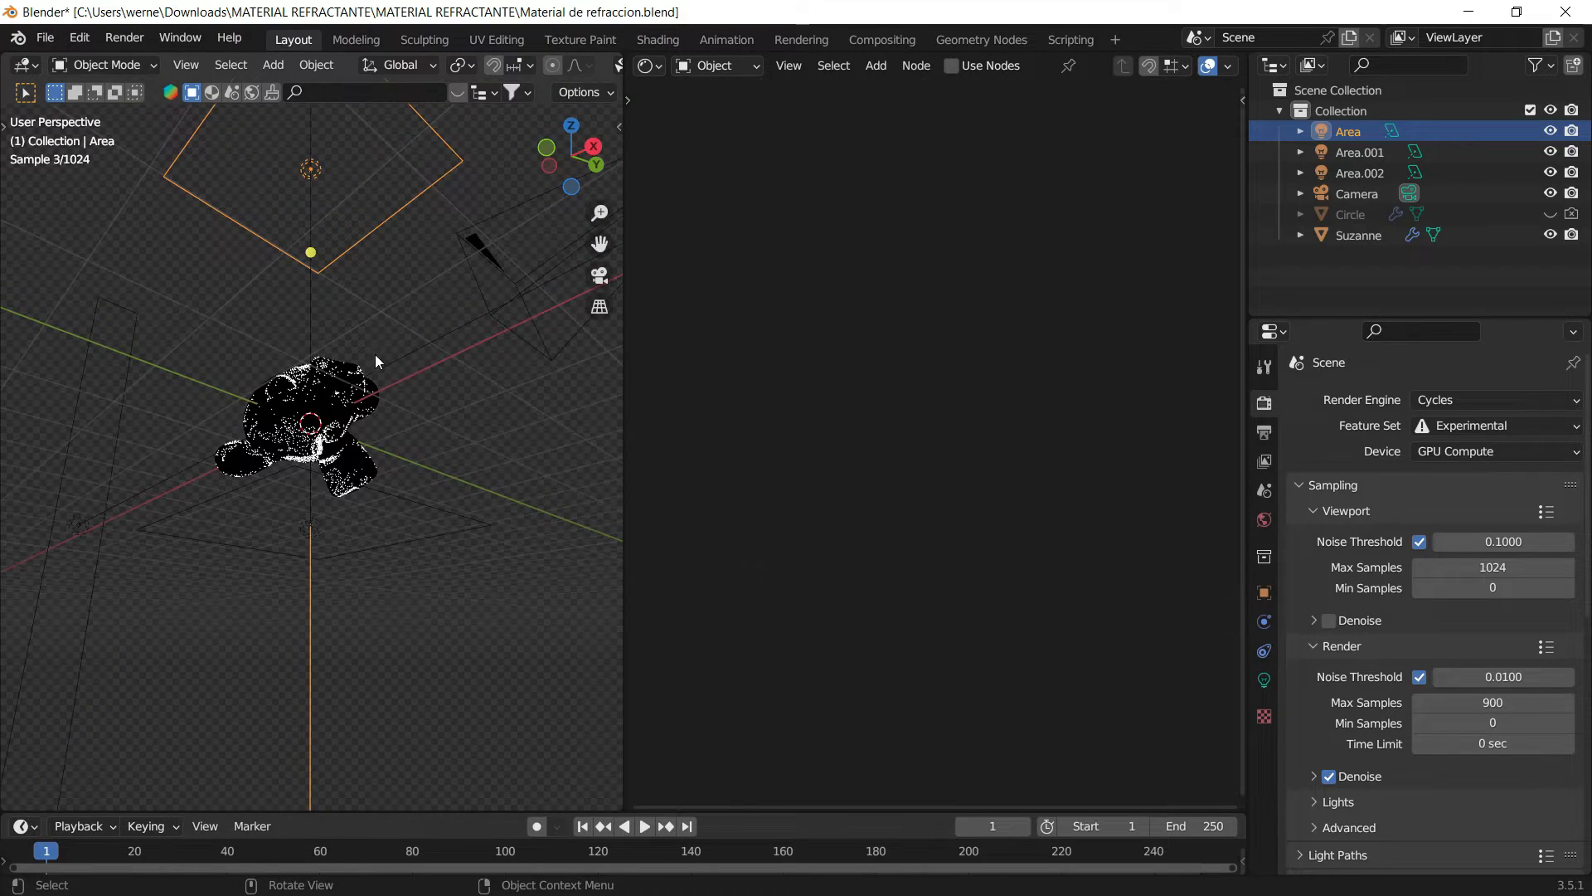
click(360, 291)
click(600, 274)
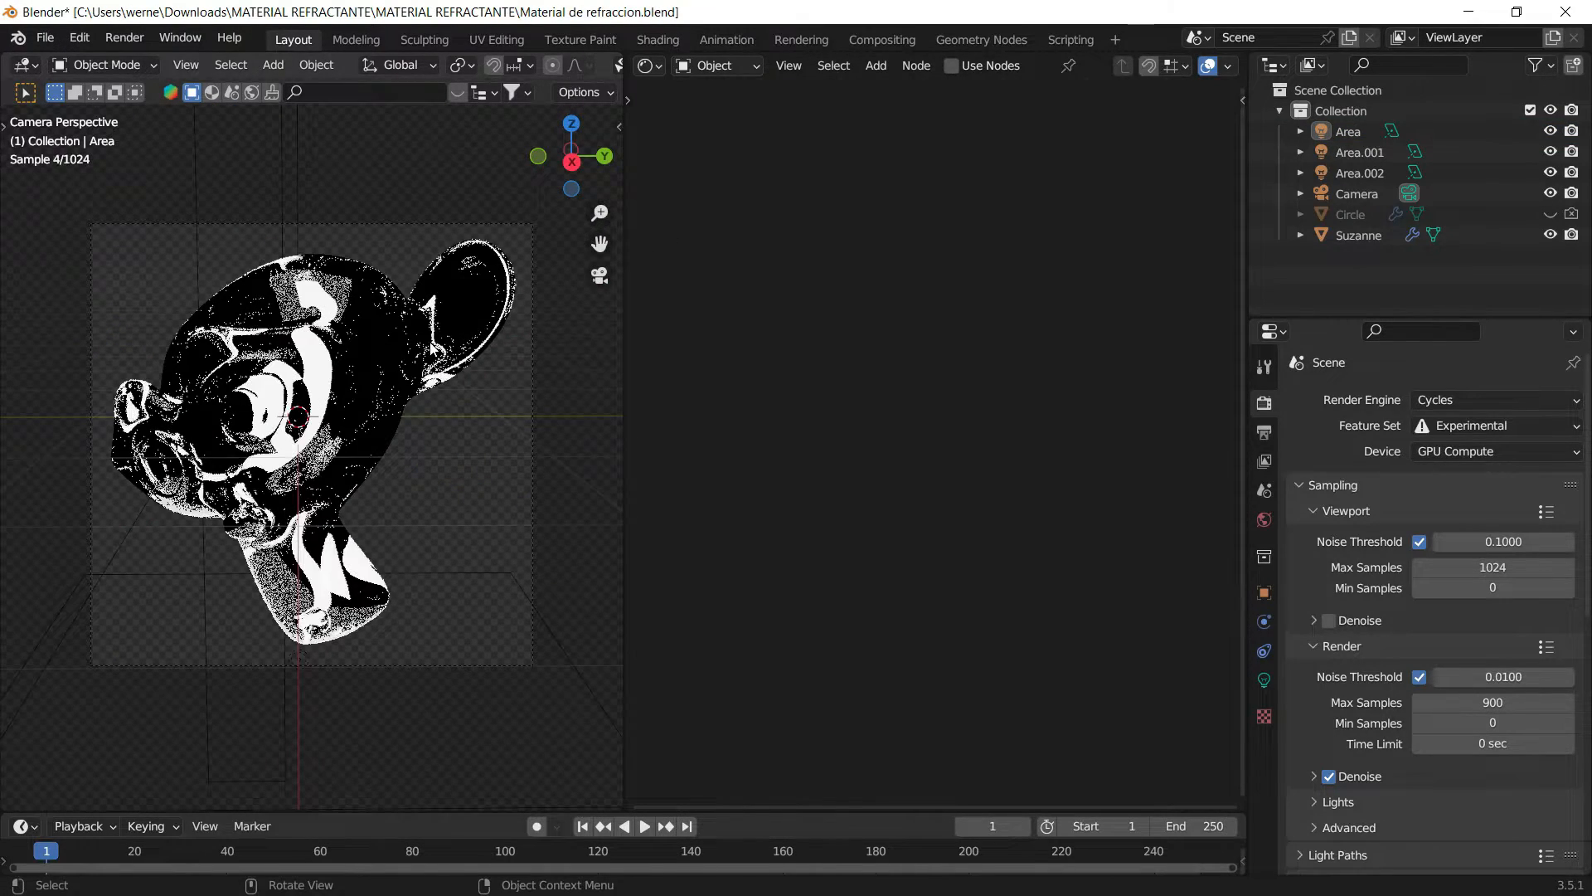
Step: Connect the Refraction BSDF of Suzanne's material to the Material Output's Surface input in place of the Glass BSDF
click(429, 345)
drag(905, 495, 1031, 418)
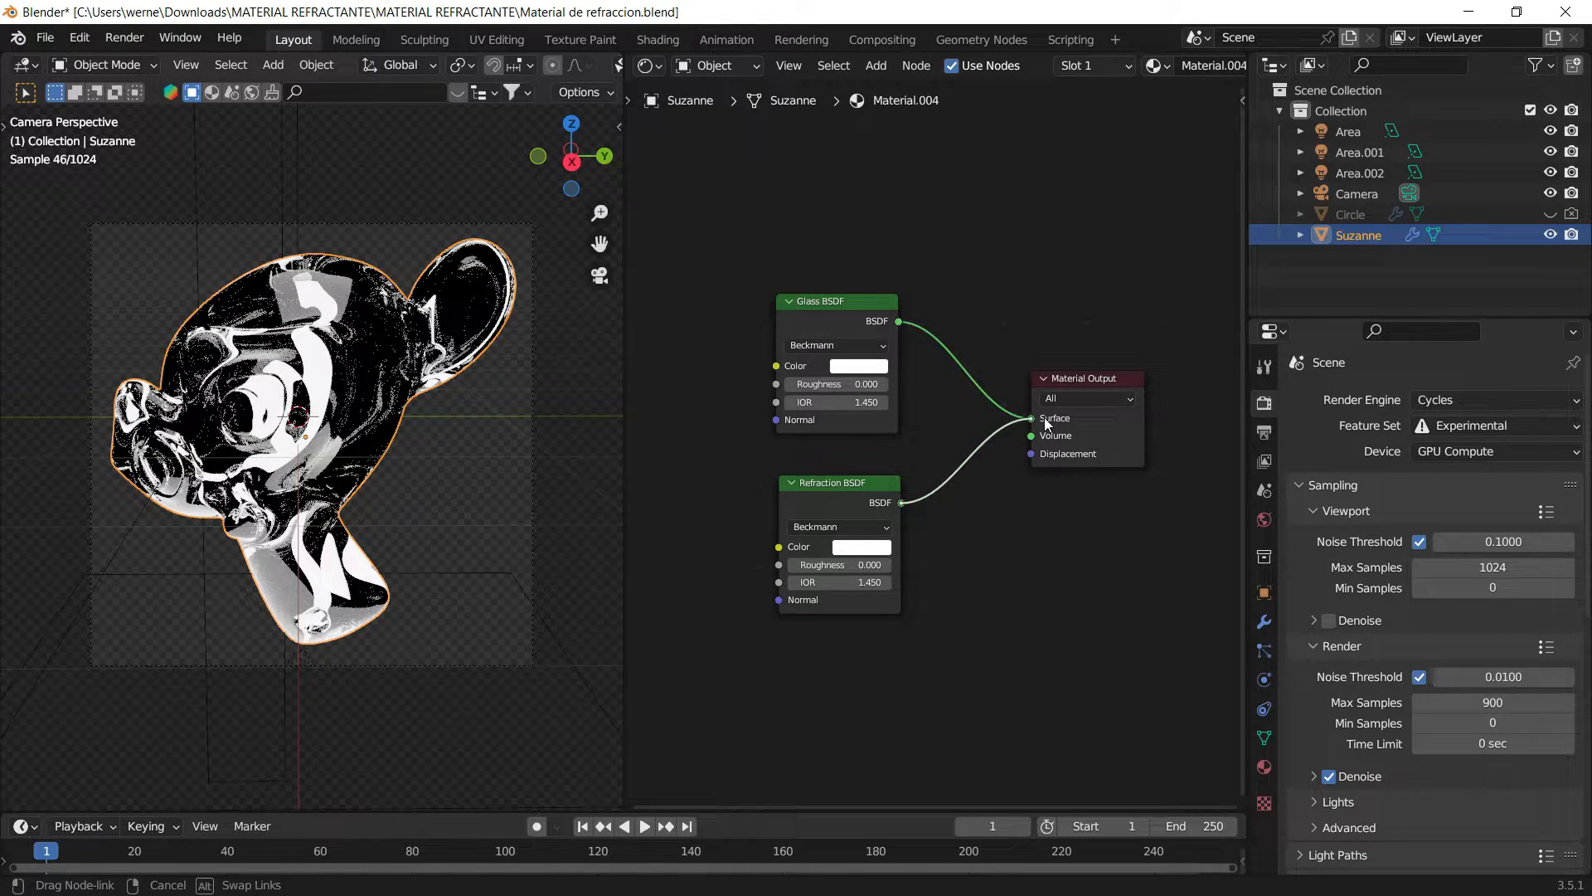
click(554, 383)
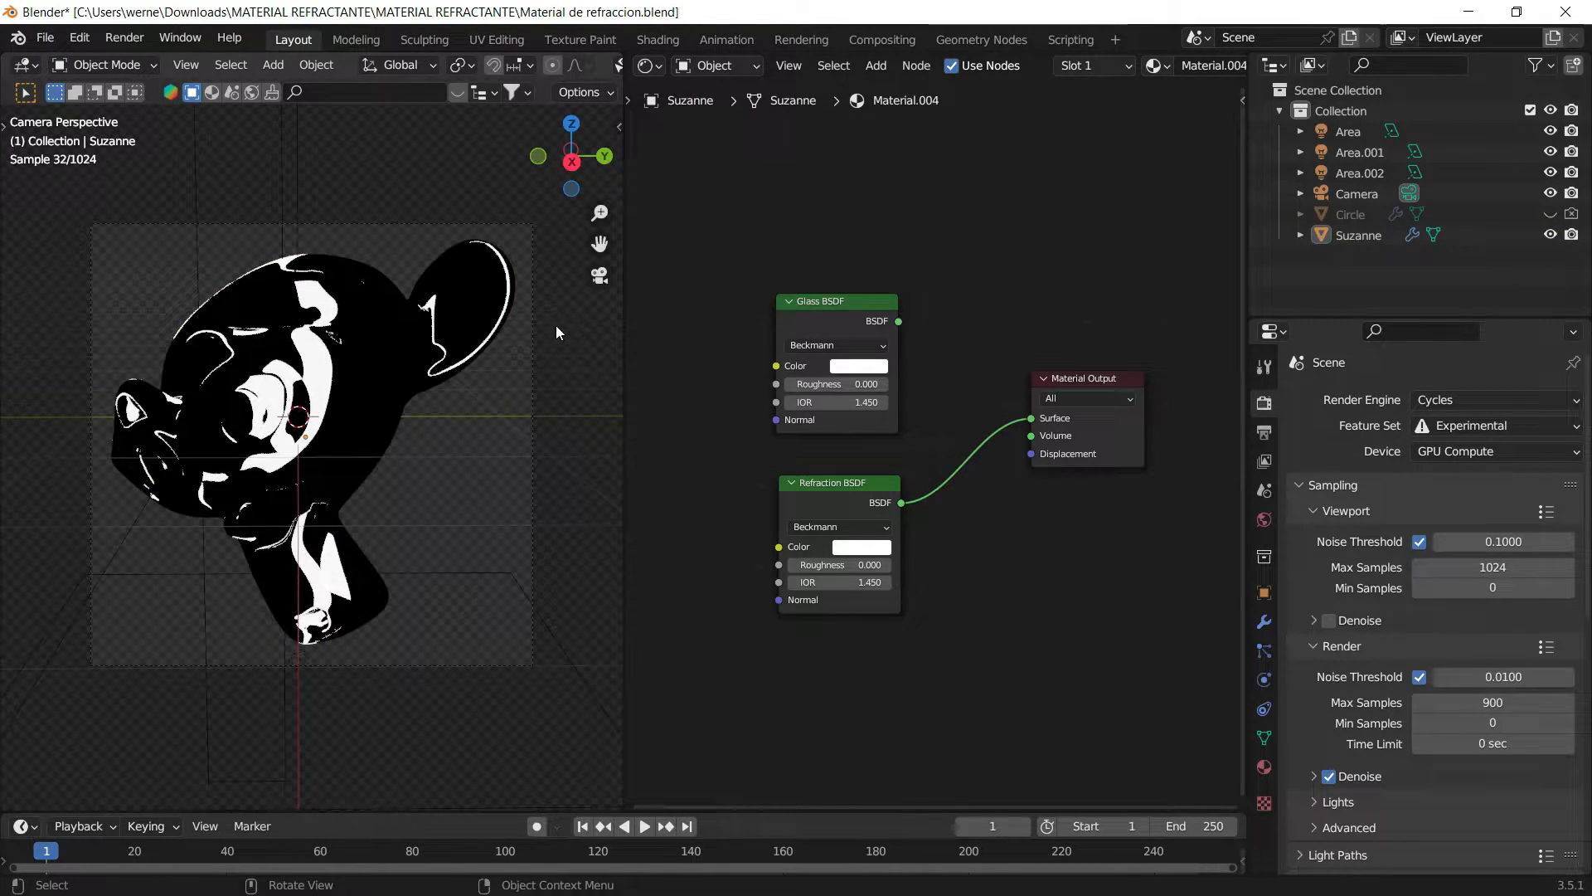
Step: Leave the camera view and examine the refraction shading on Suzanne up close from several angles
click(597, 277)
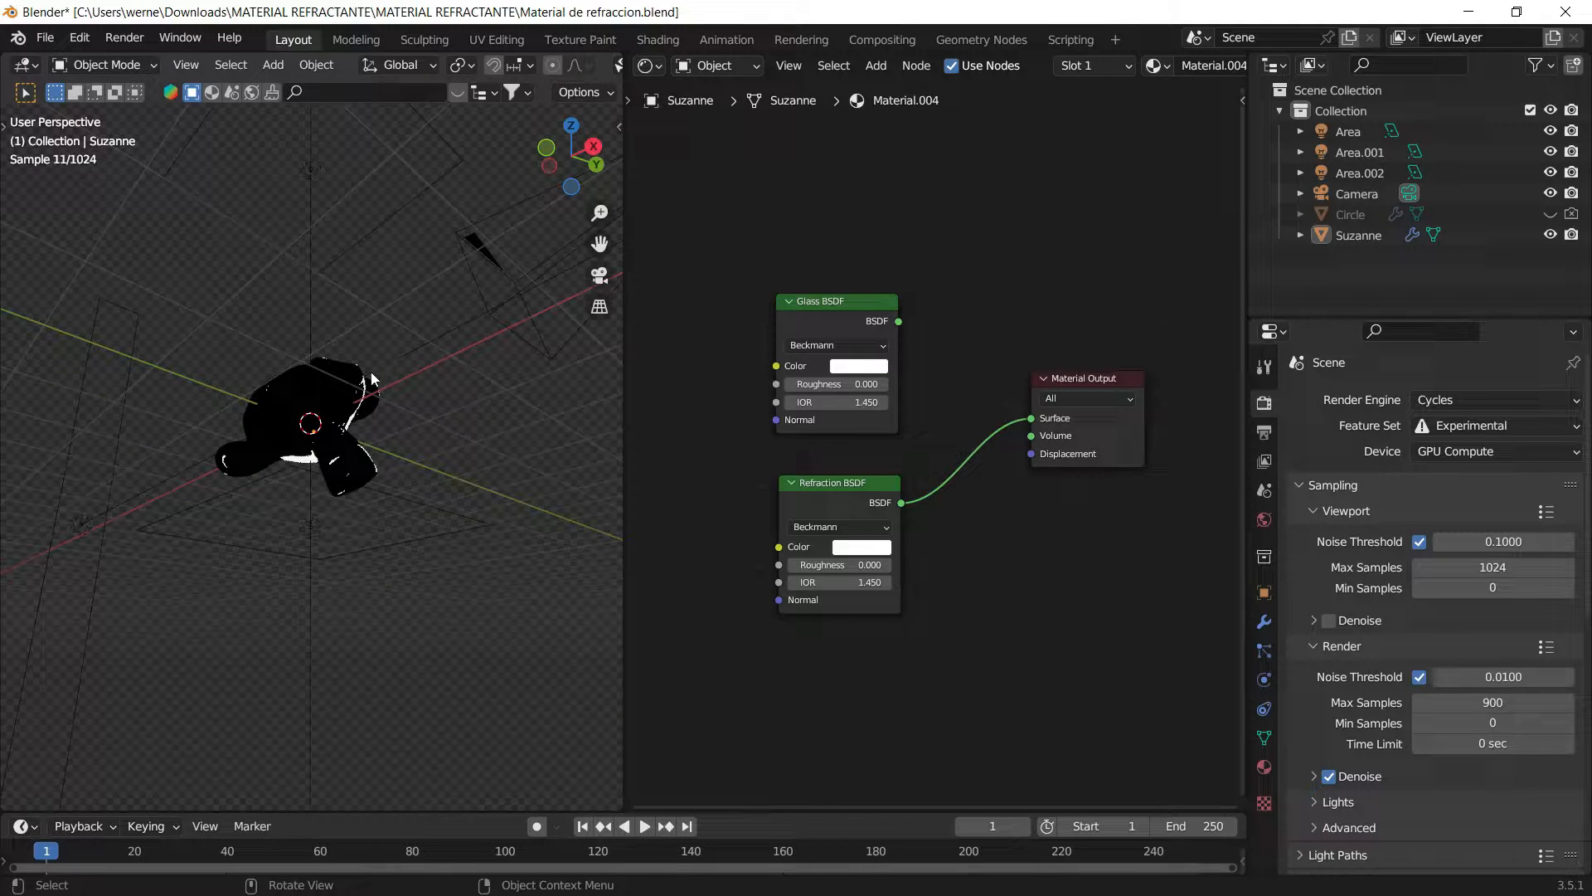
middle_drag(382, 256, 372, 220)
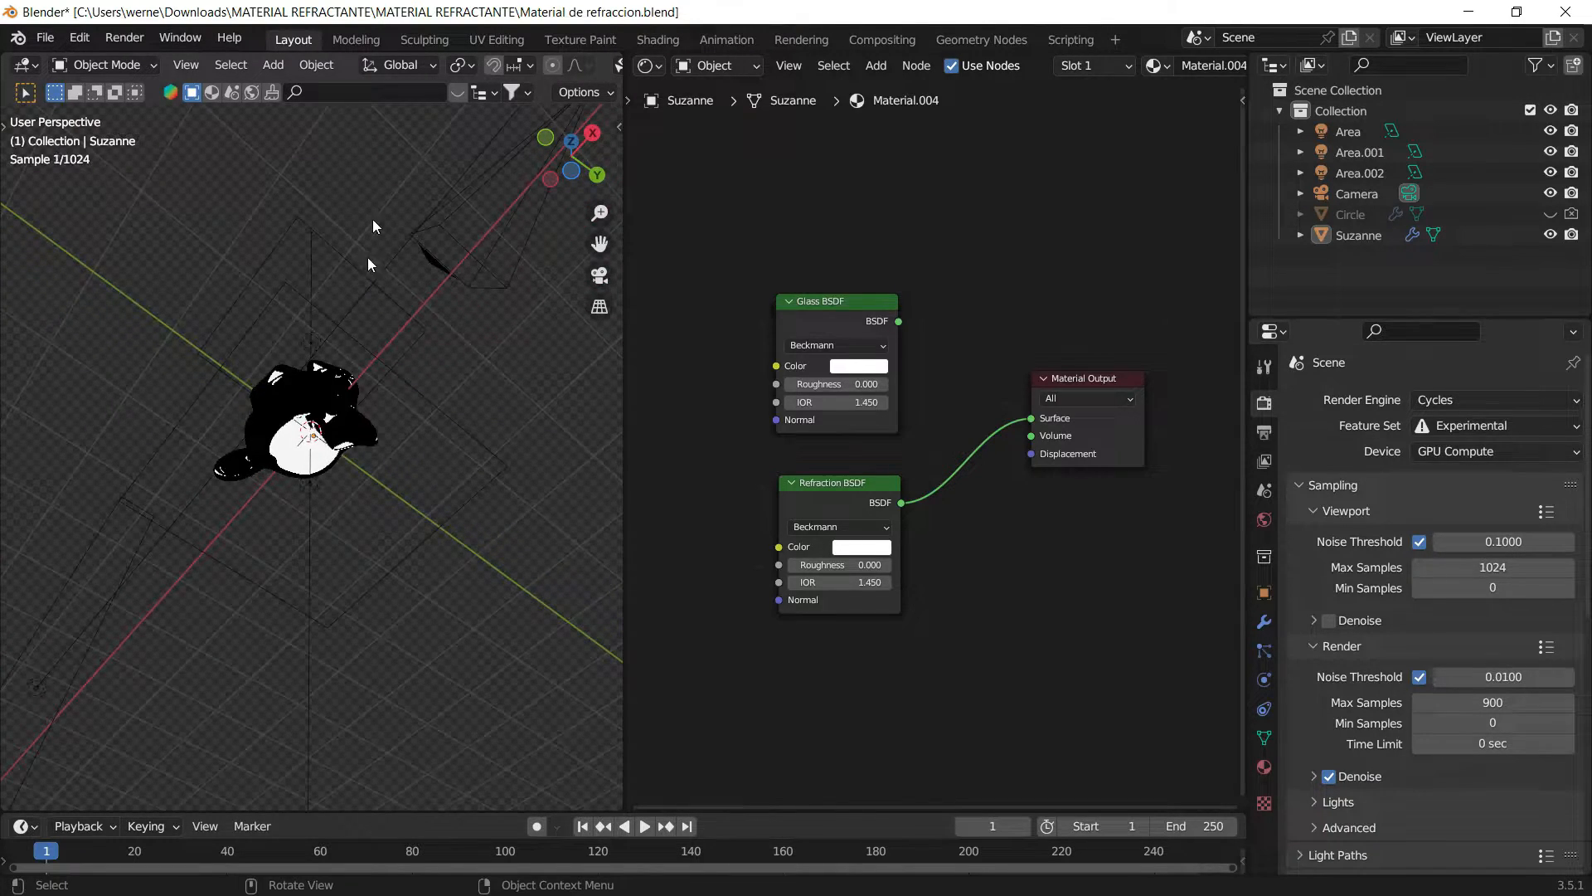
scroll(359, 338, up, 4)
middle_drag(371, 318, 314, 355)
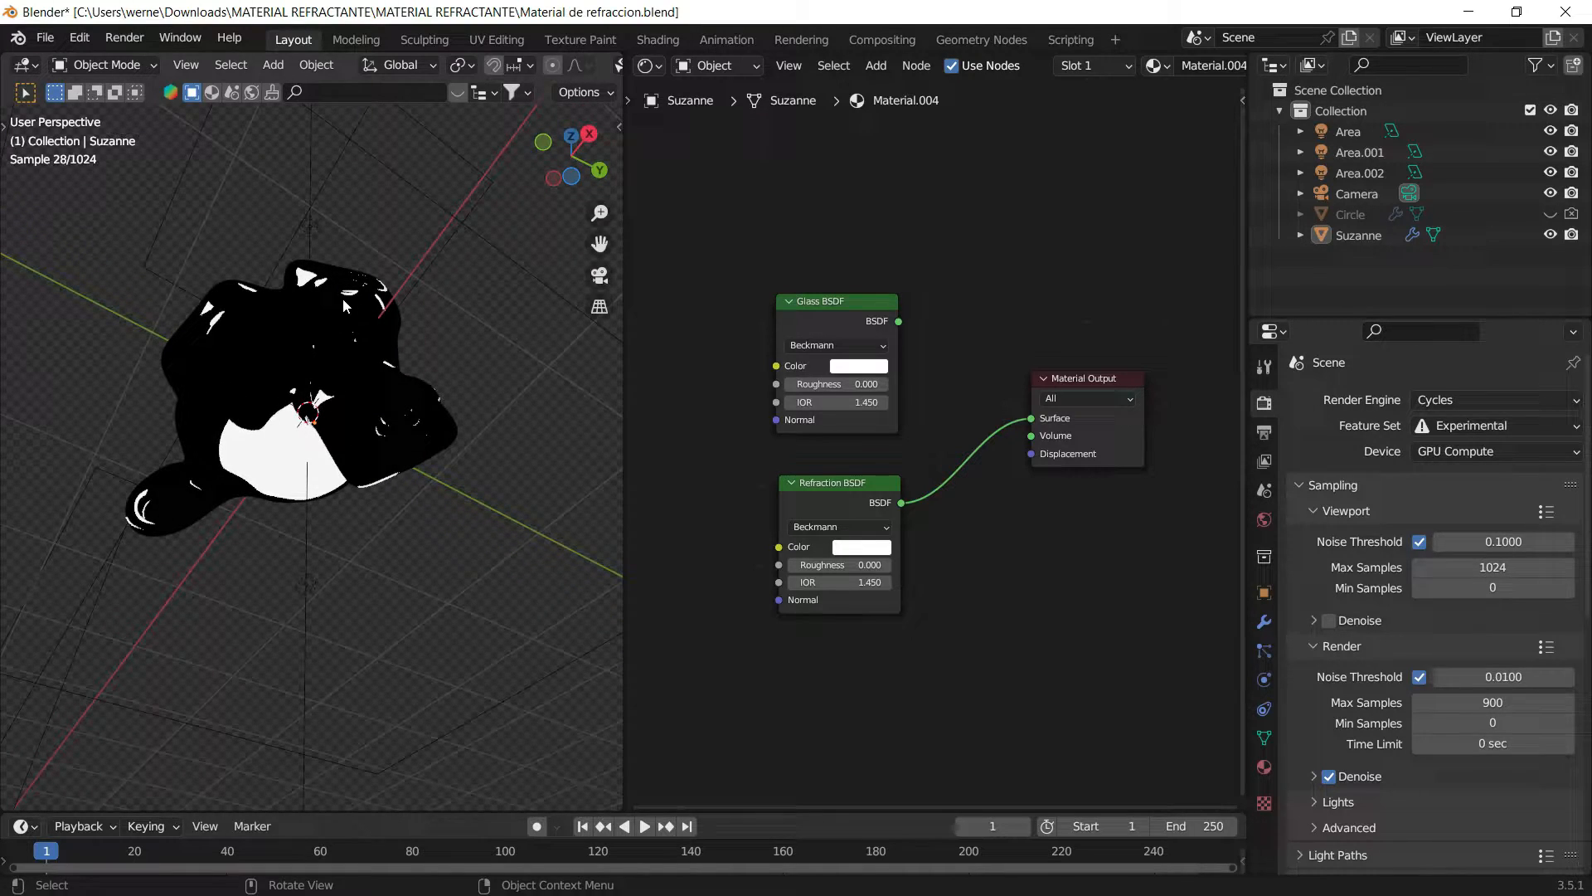
middle_drag(342, 296, 251, 340)
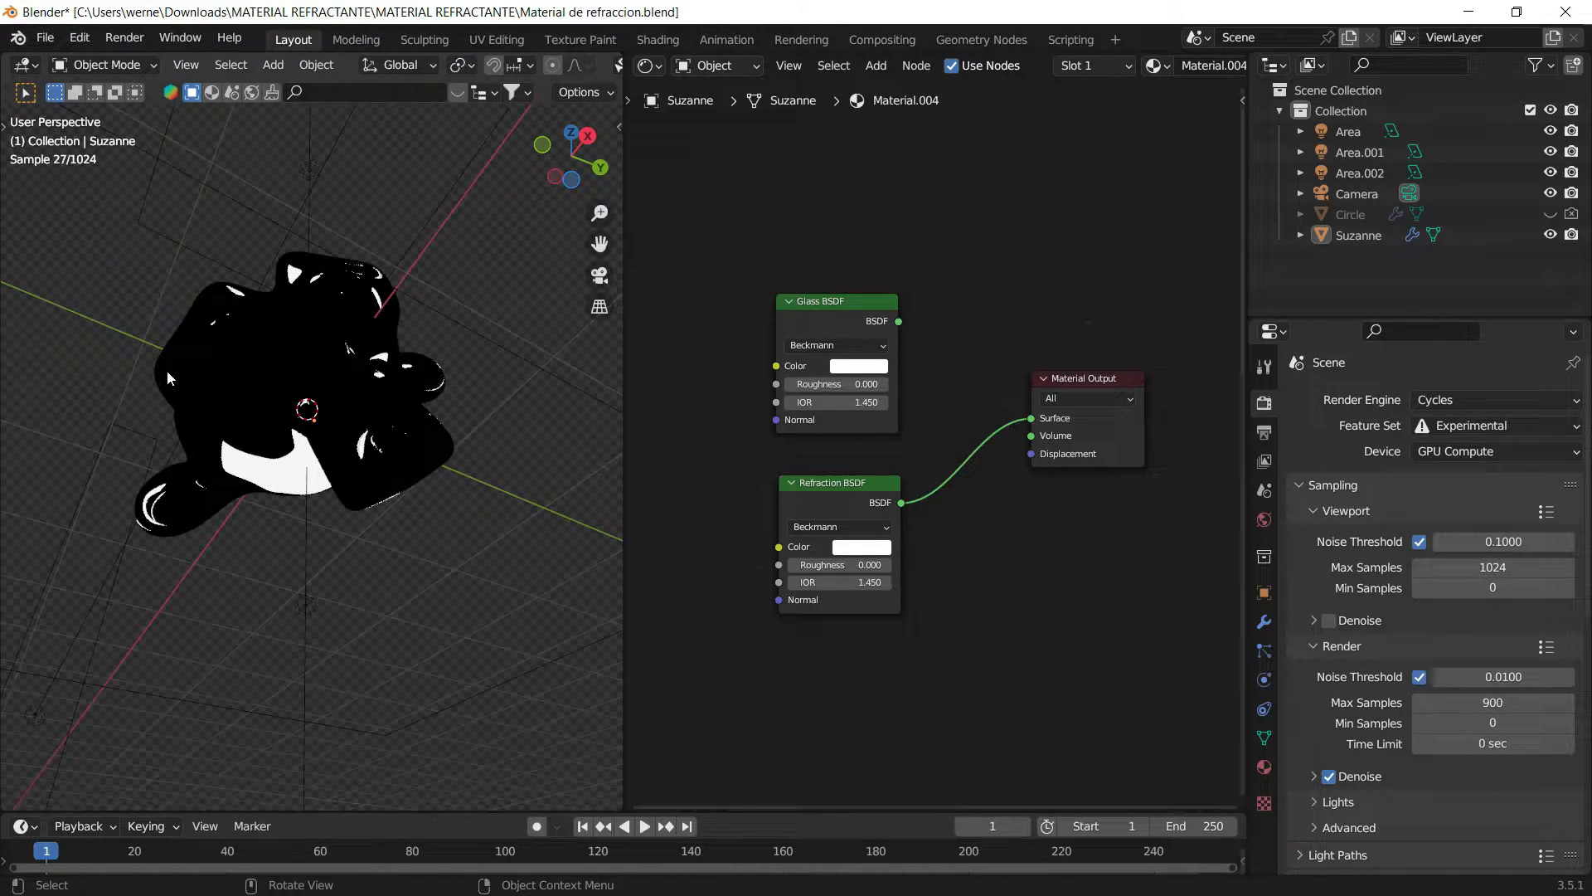
Step: Inspect Suzanne's mesh in Solid shading and Edit Mode
click(246, 372)
key(z)
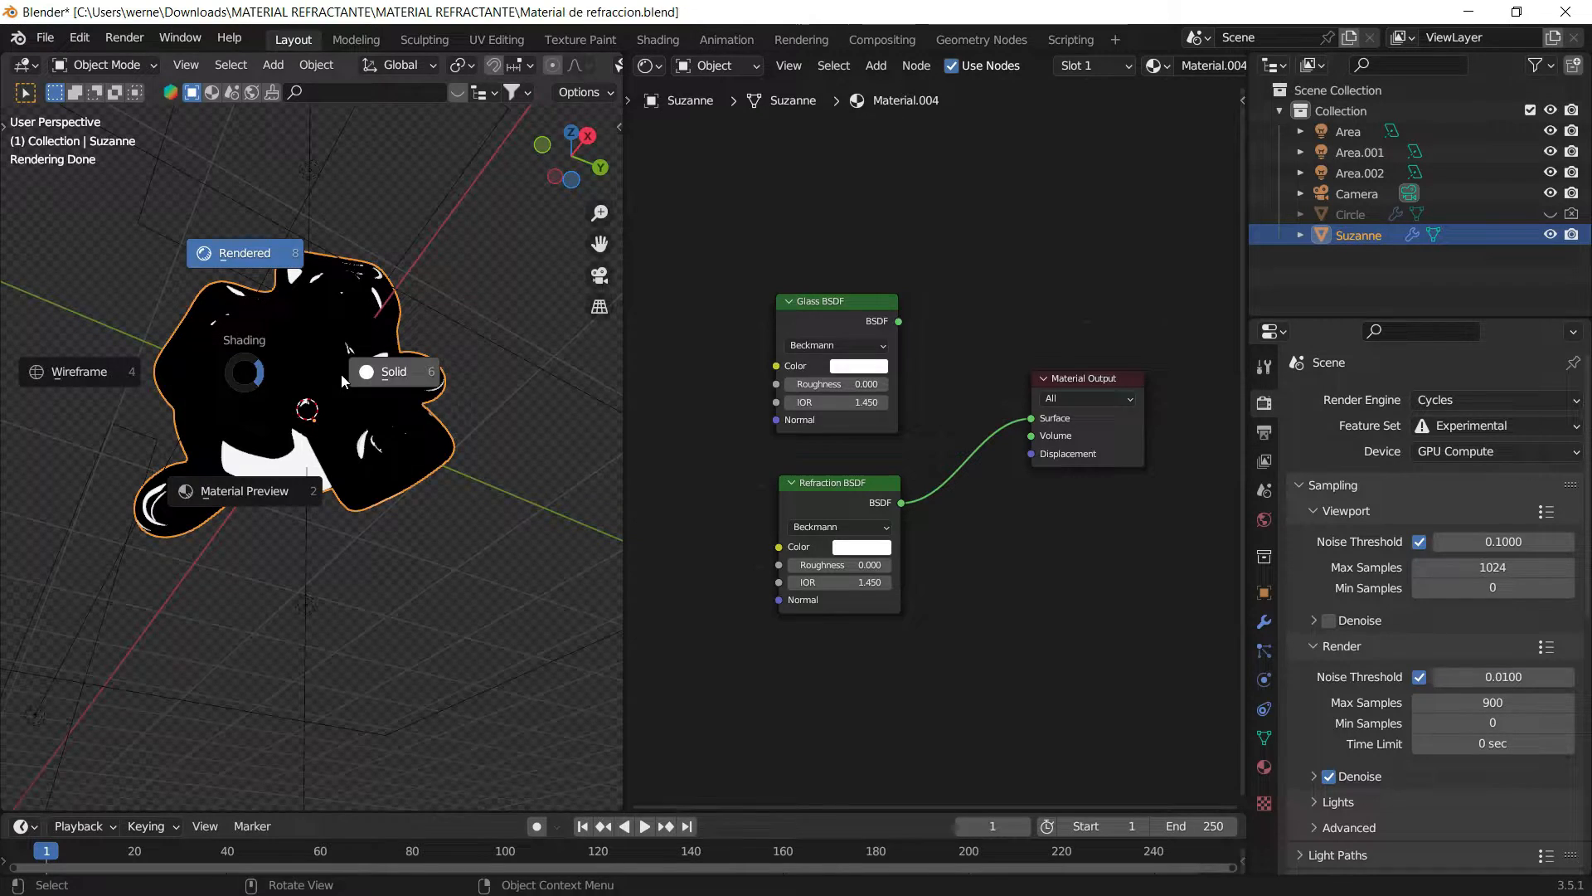
click(382, 370)
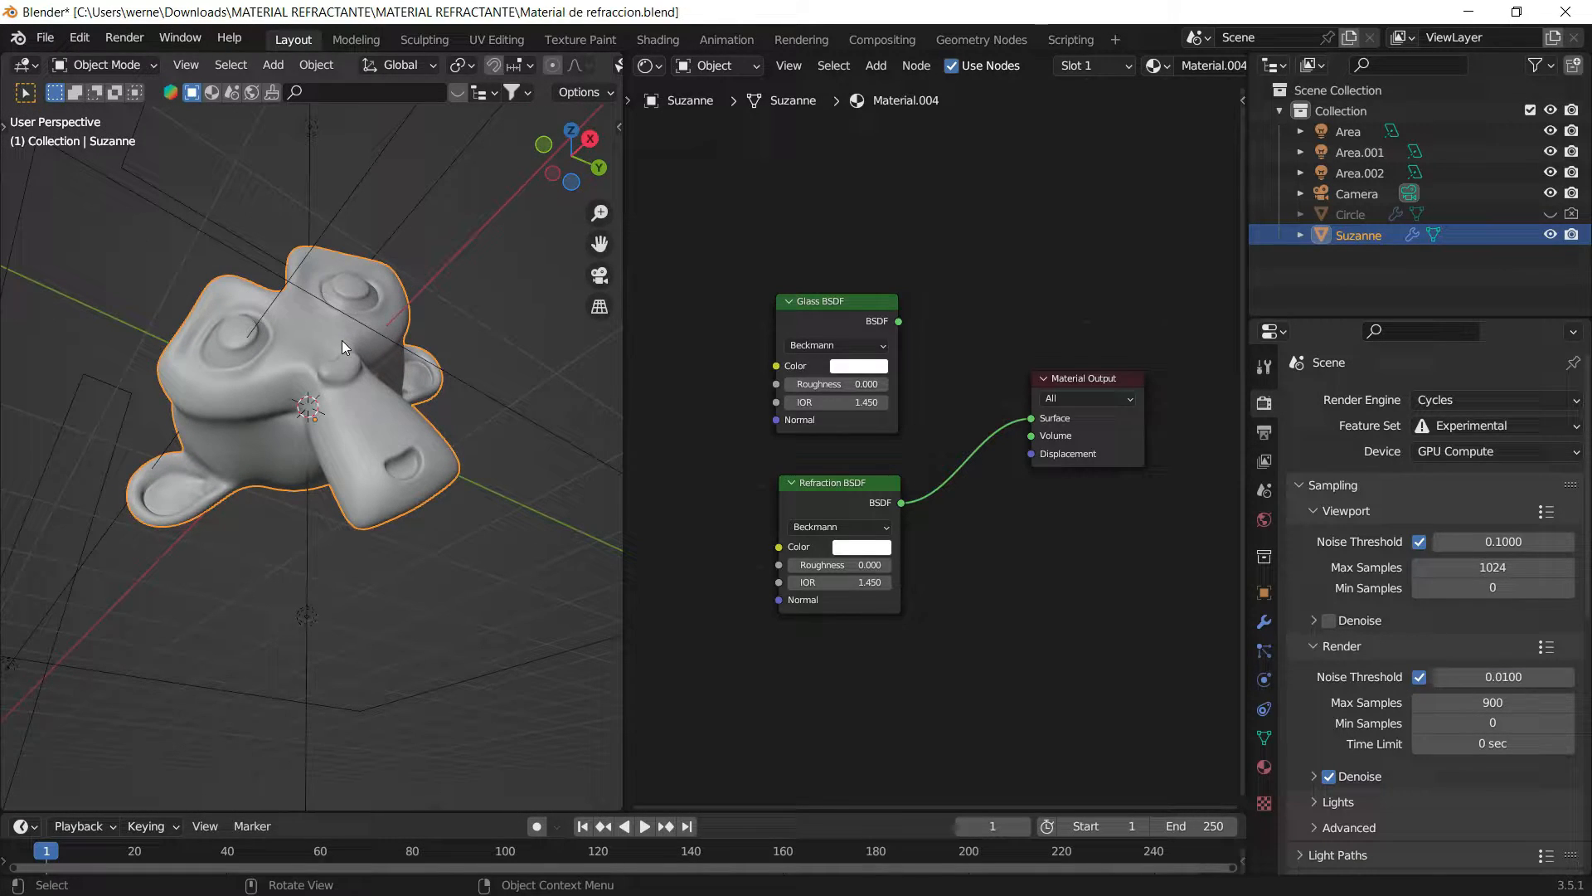
key(Tab)
scroll(340, 341, up, 5)
scroll(340, 341, down, 5)
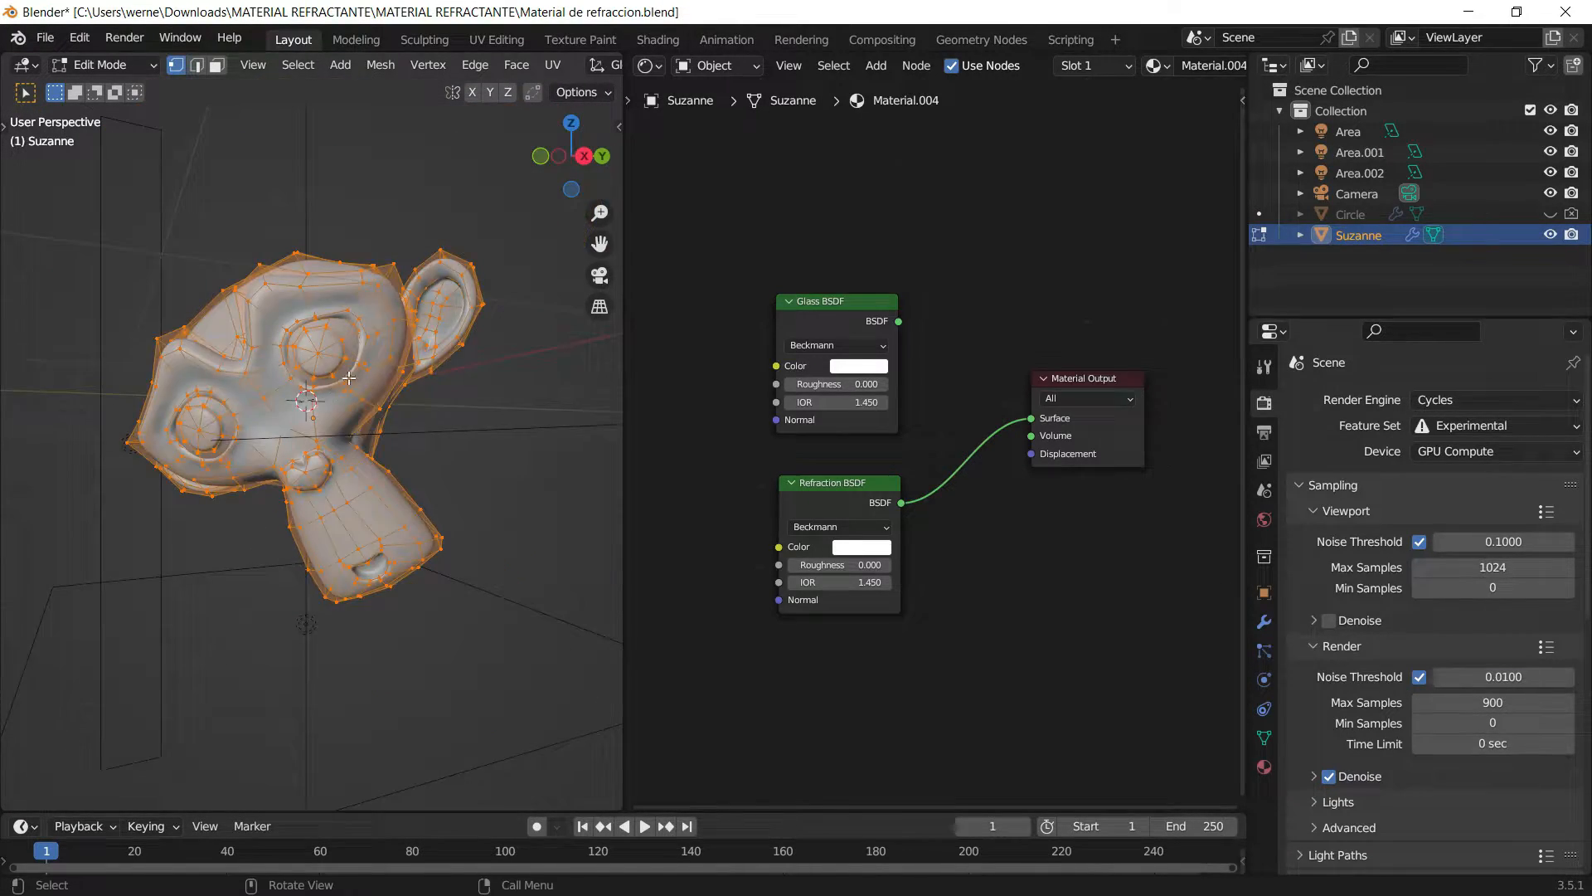
middle_drag(340, 341, 322, 308)
scroll(246, 208, up, 2)
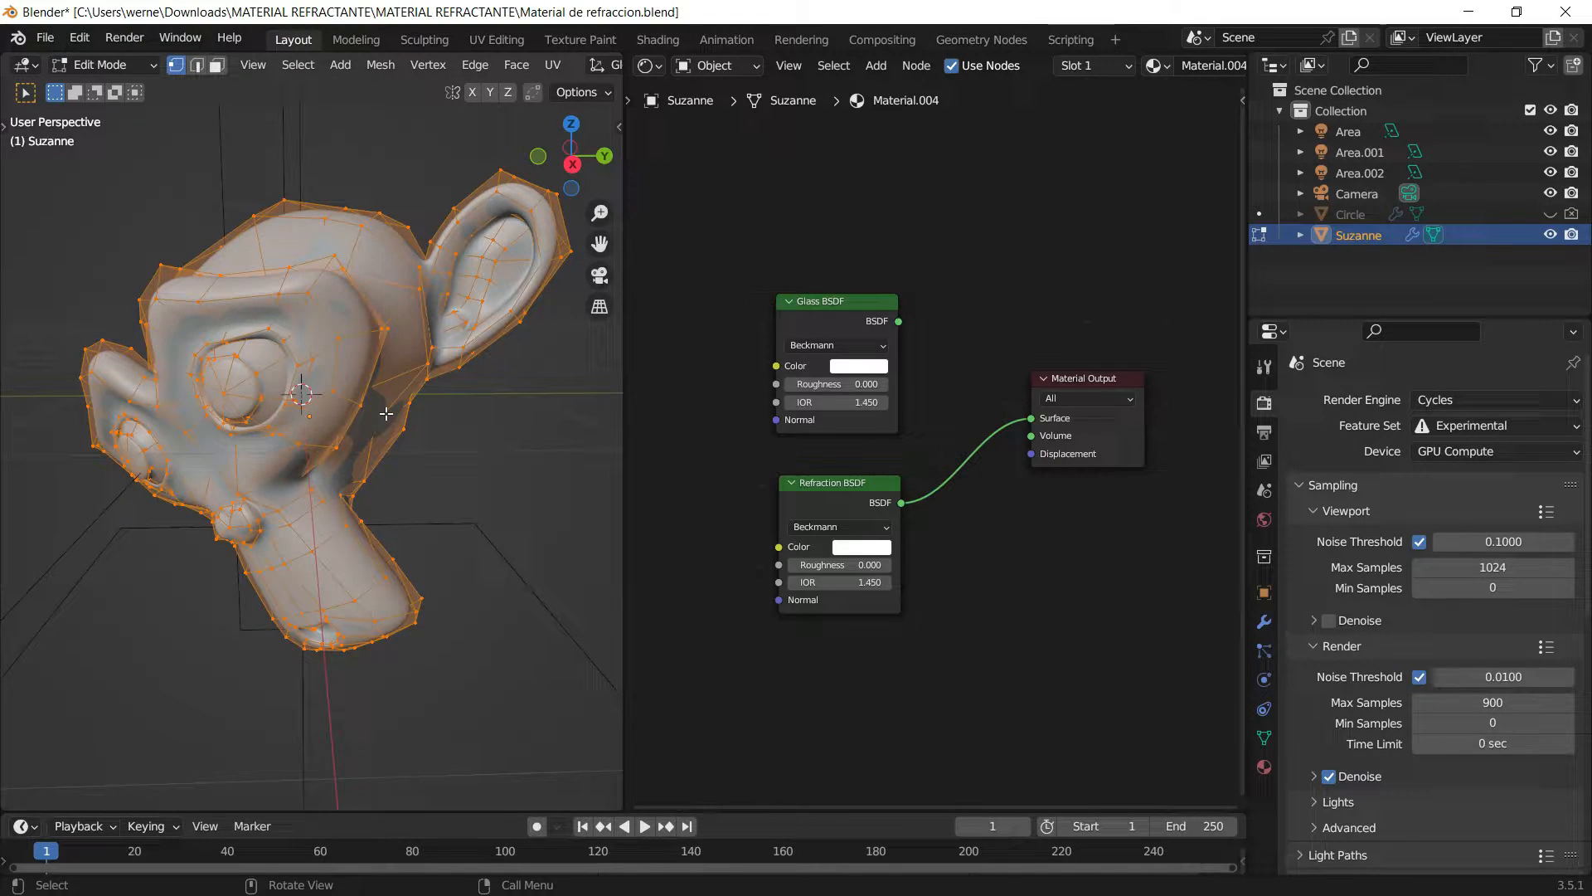
Step: Return Suzanne to Rendered shading and Object Mode, and compare the refraction highlights from different angles
key(z)
click(392, 303)
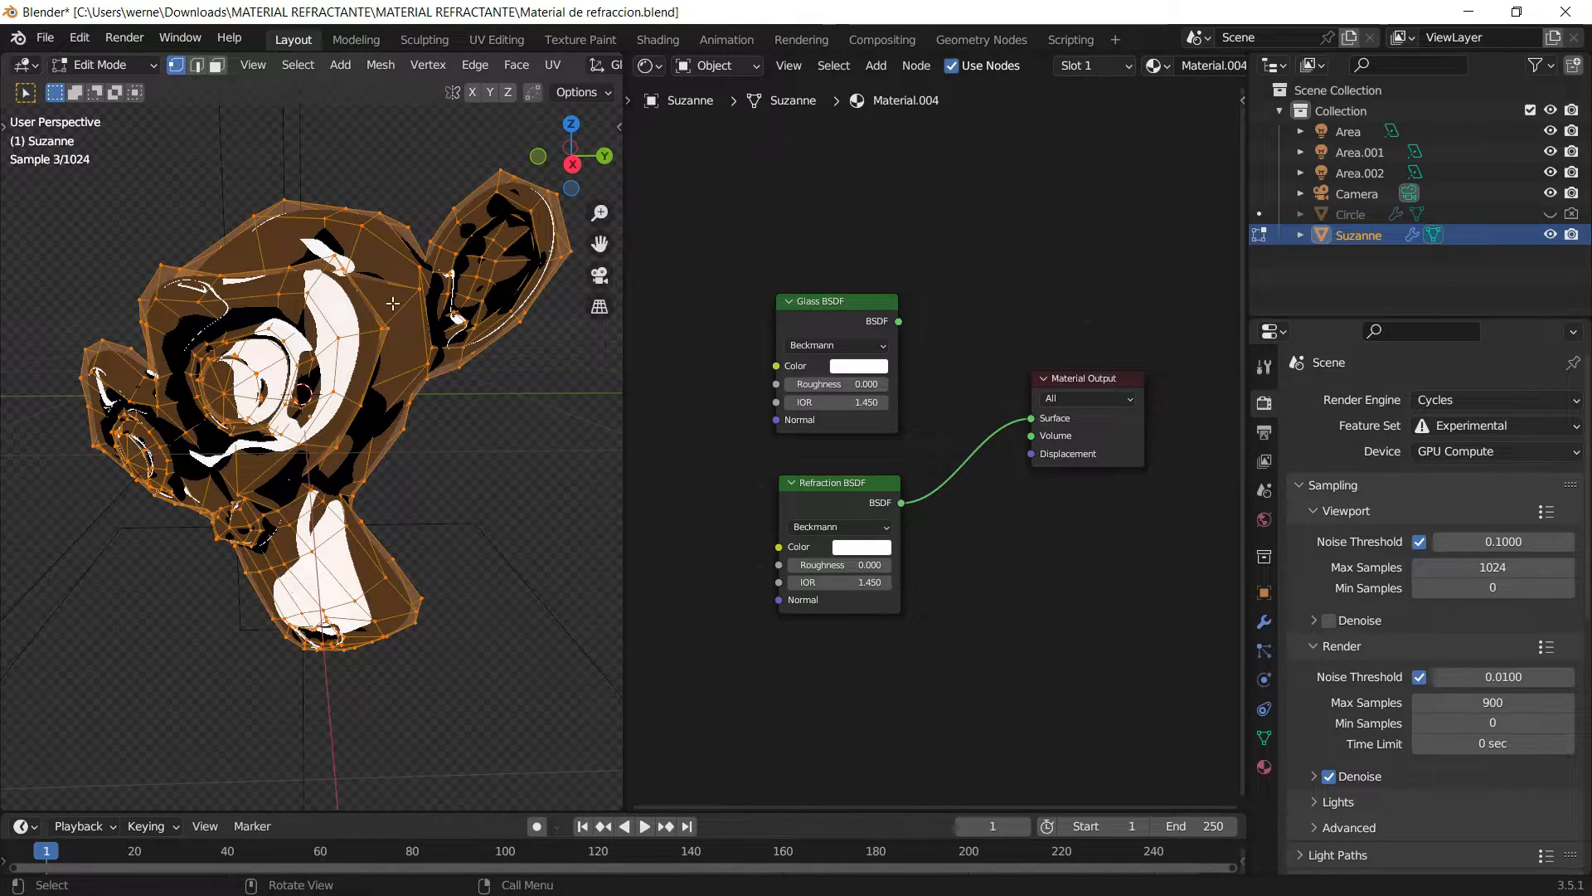
key(Tab)
middle_drag(407, 271, 282, 282)
middle_drag(289, 372, 407, 479)
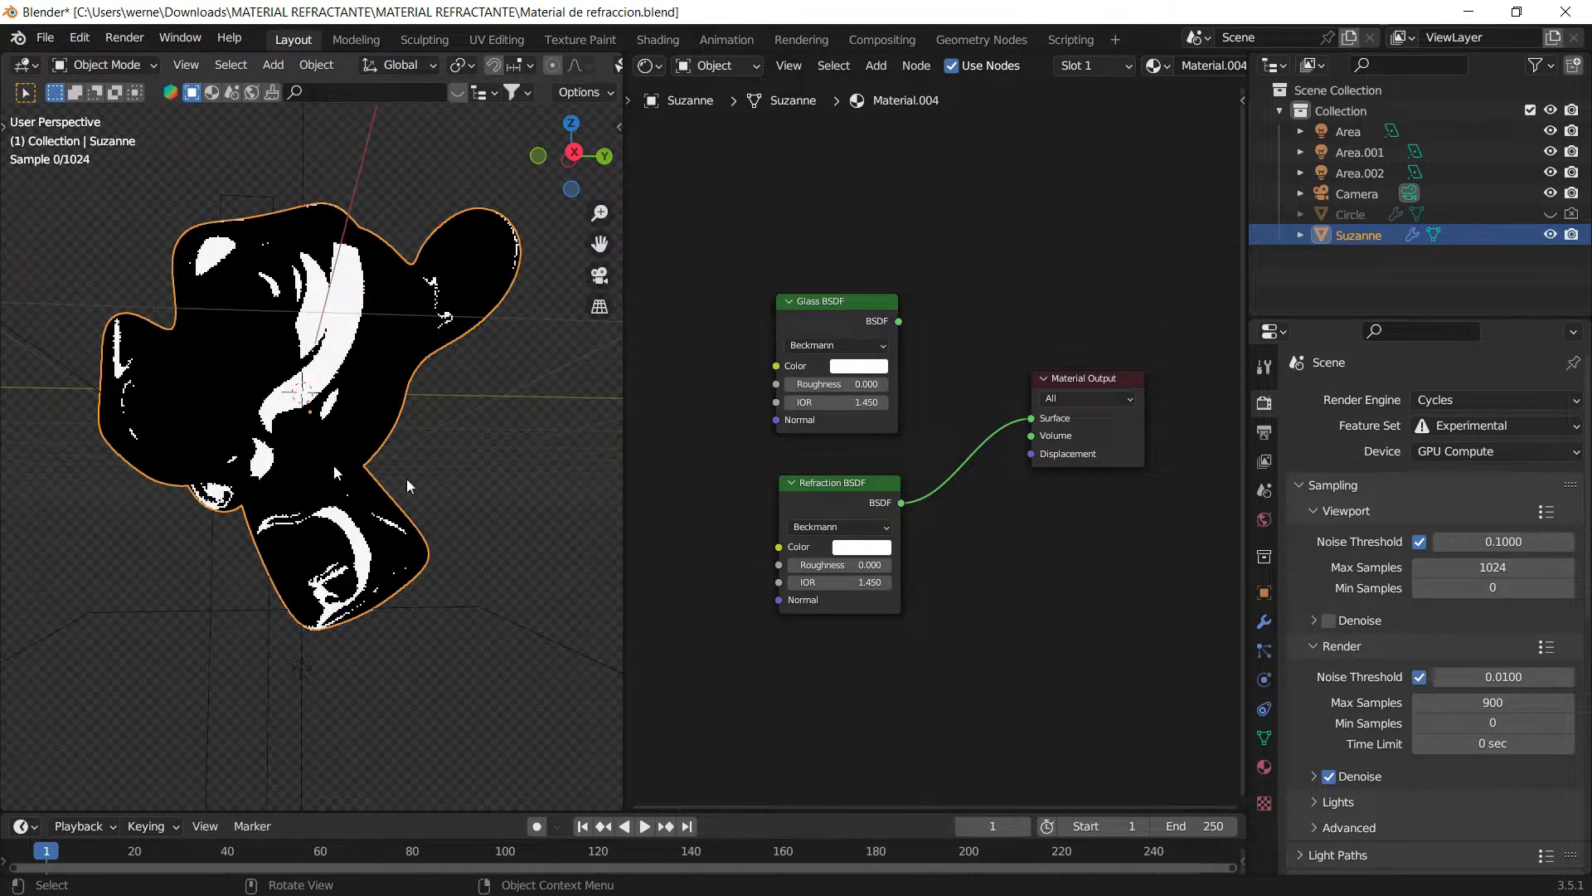
Step: Connect the Glass BSDF to the Material Output's Surface in place of the Refraction BSDF and view Suzanne through the camera
drag(898, 321, 1031, 417)
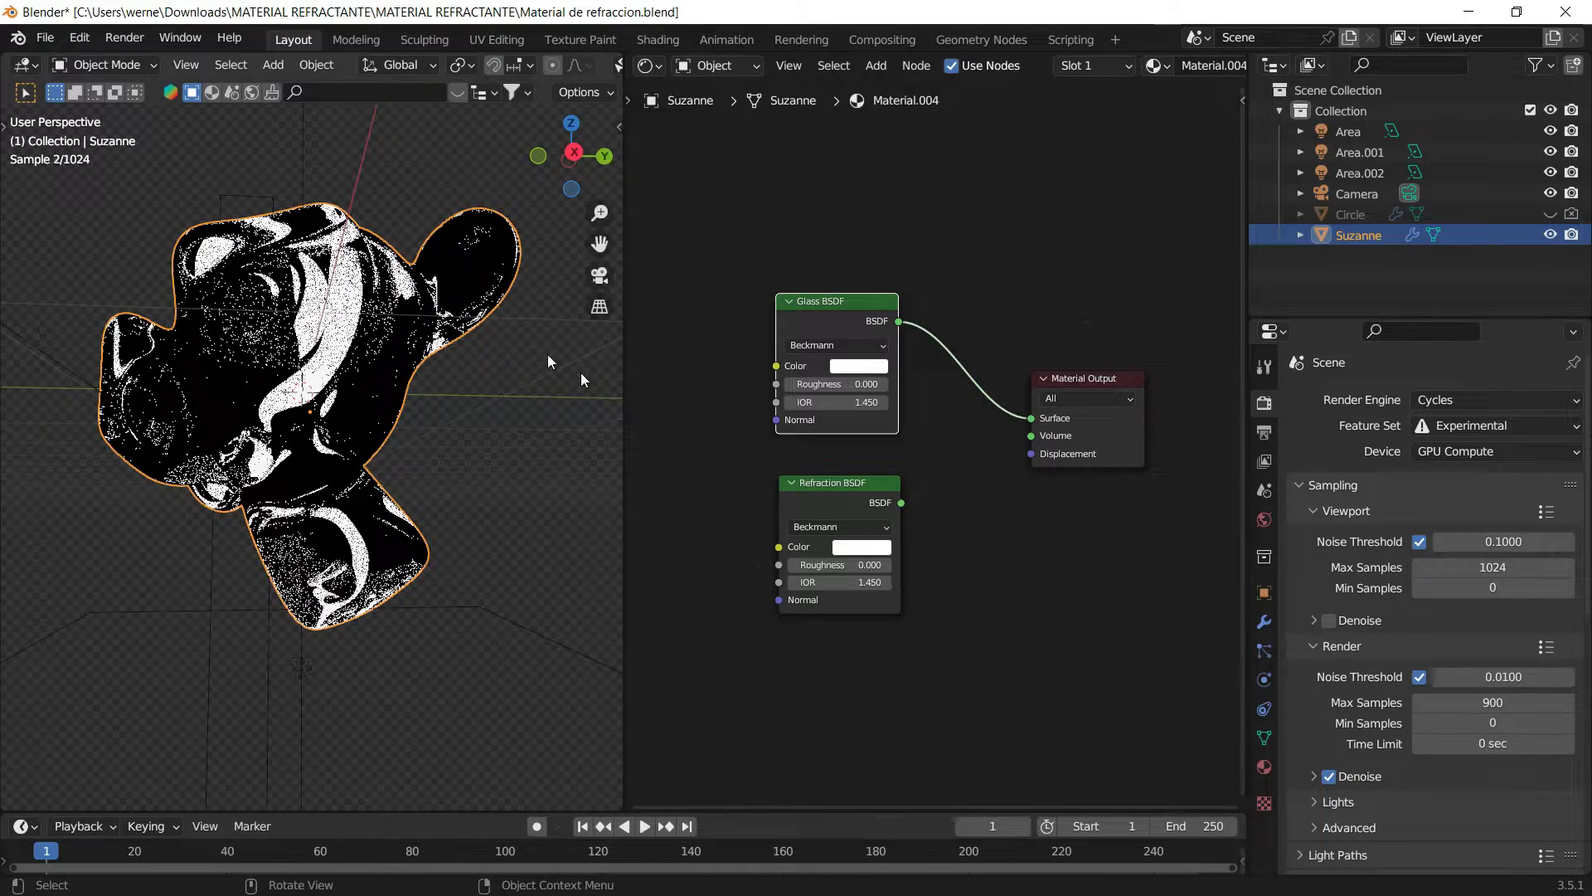
middle_drag(583, 380, 499, 355)
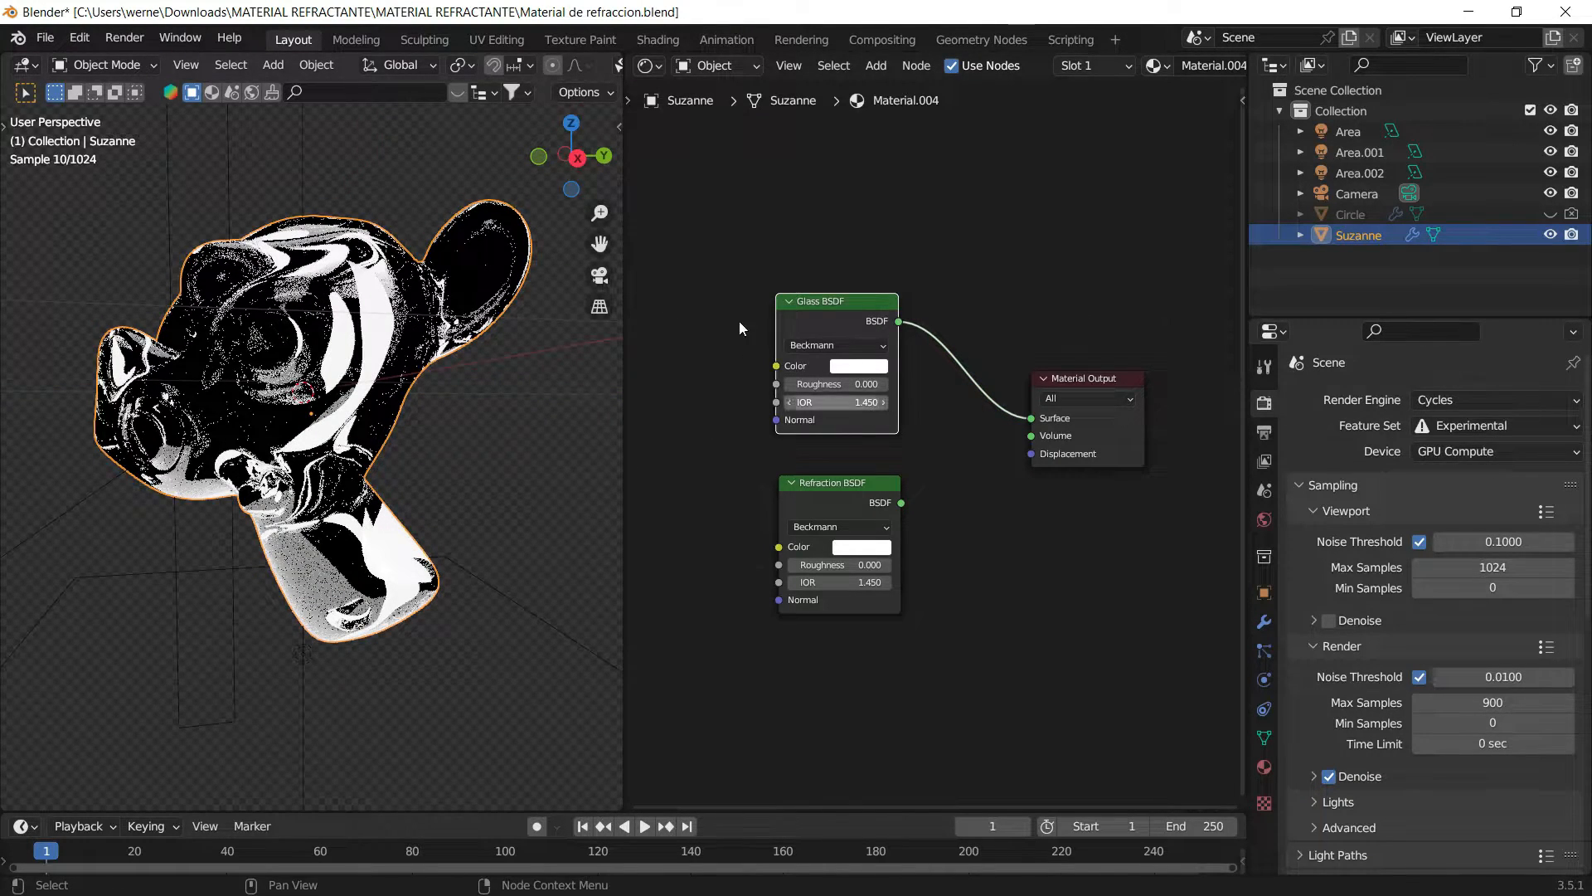
click(451, 174)
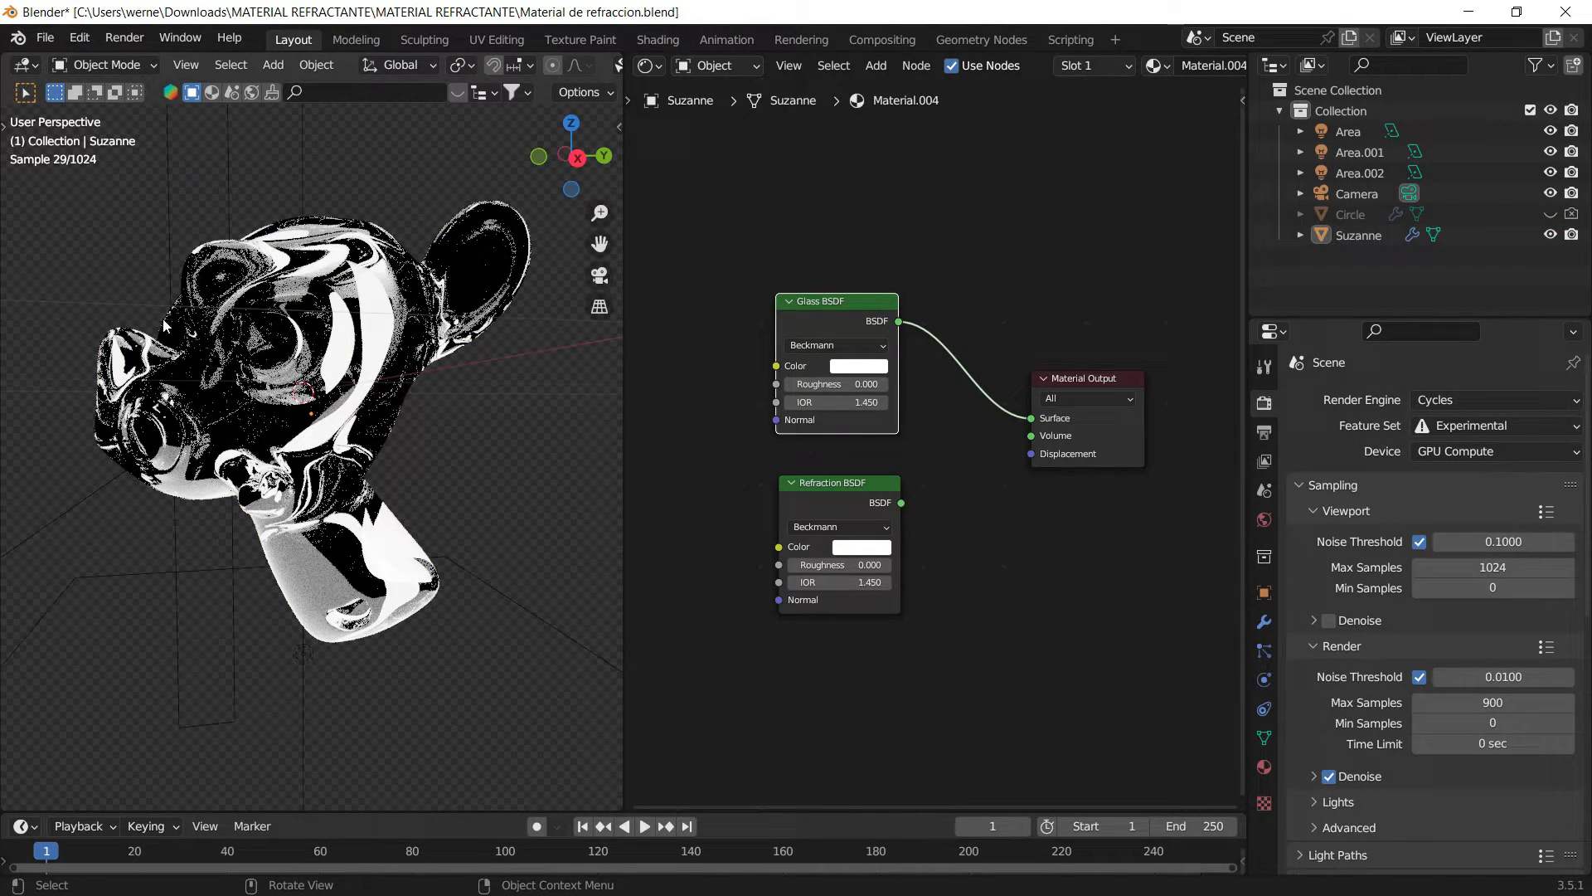
click(602, 275)
Step: Spread the Glass BSDF and Refraction BSDF nodes apart, with Glass above and Refraction below the Material Output
scroll(895, 320, down, 2)
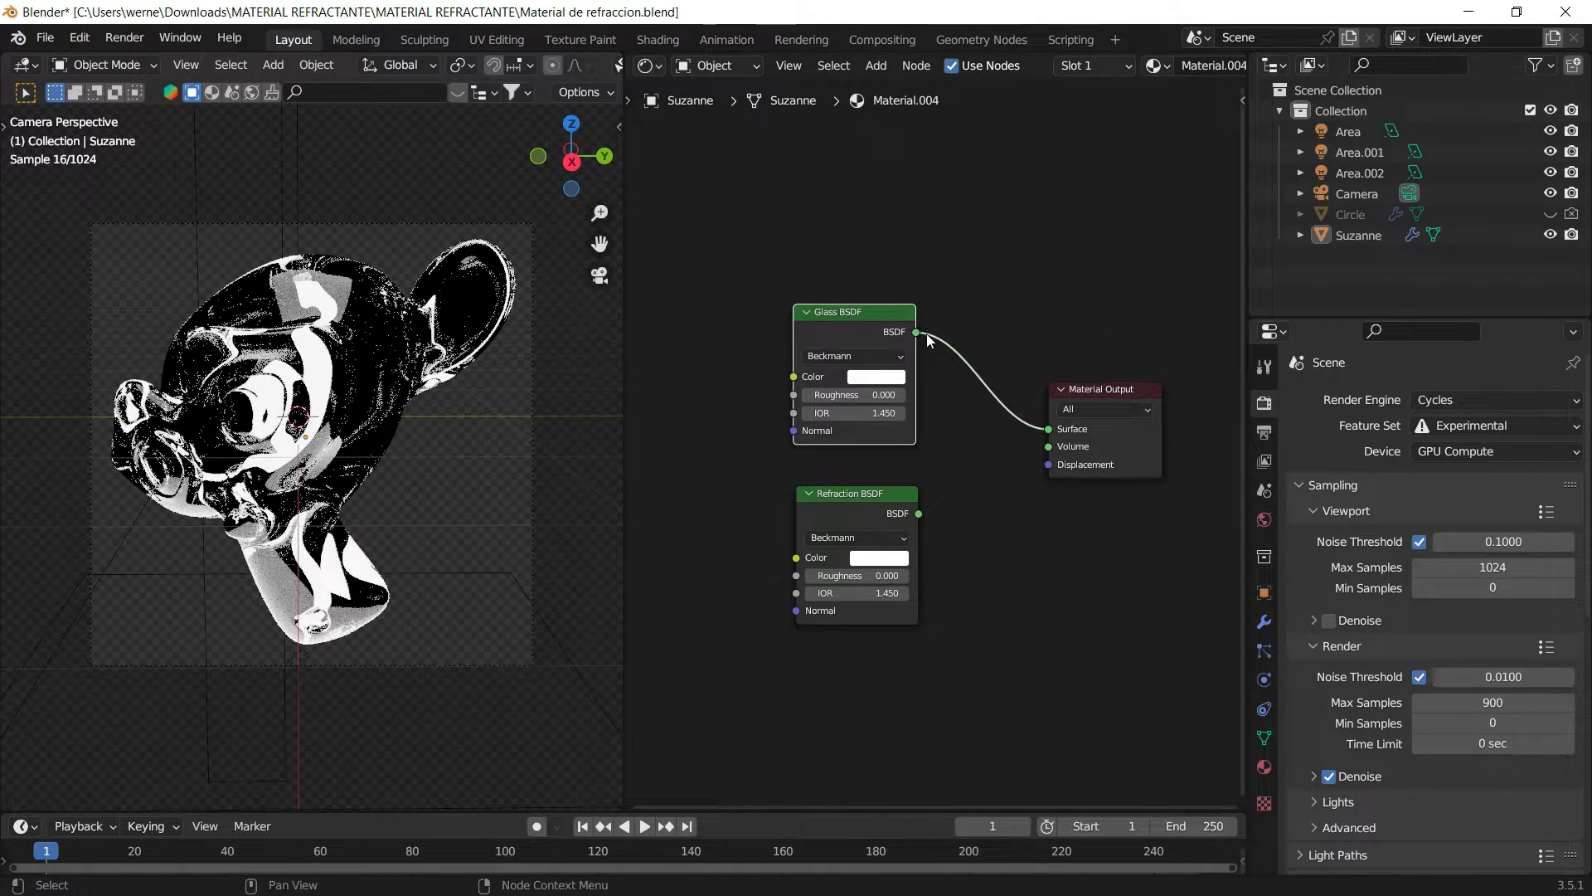
click(911, 308)
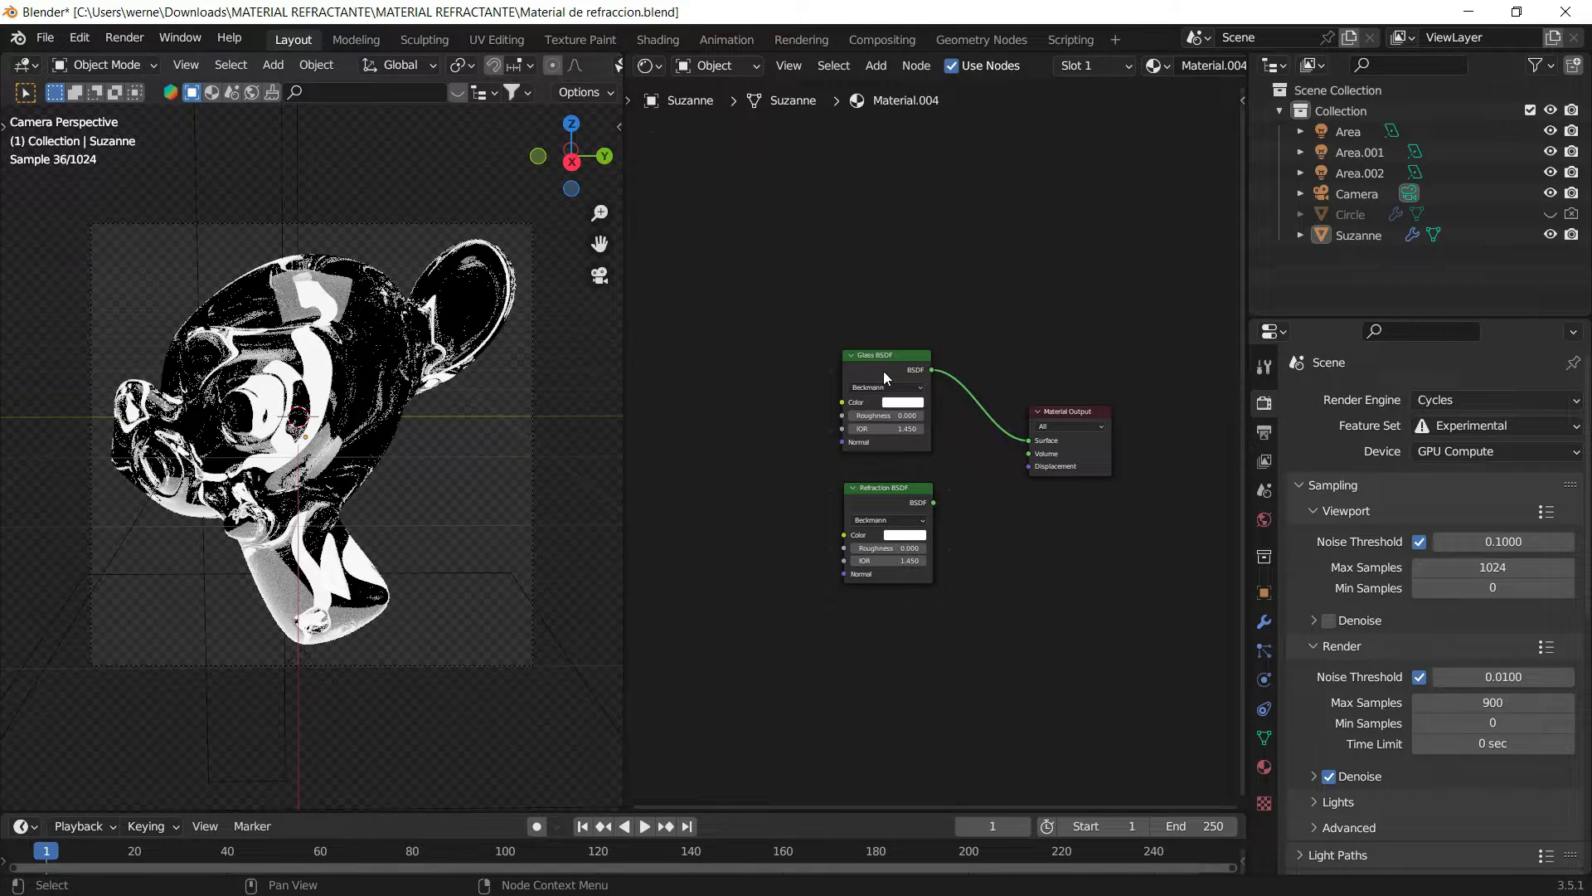
drag(884, 361, 736, 203)
drag(909, 499, 778, 682)
Step: Insert two chained Add Shader nodes between the Glass BSDF and the Material Output
key(shift+a)
click(793, 539)
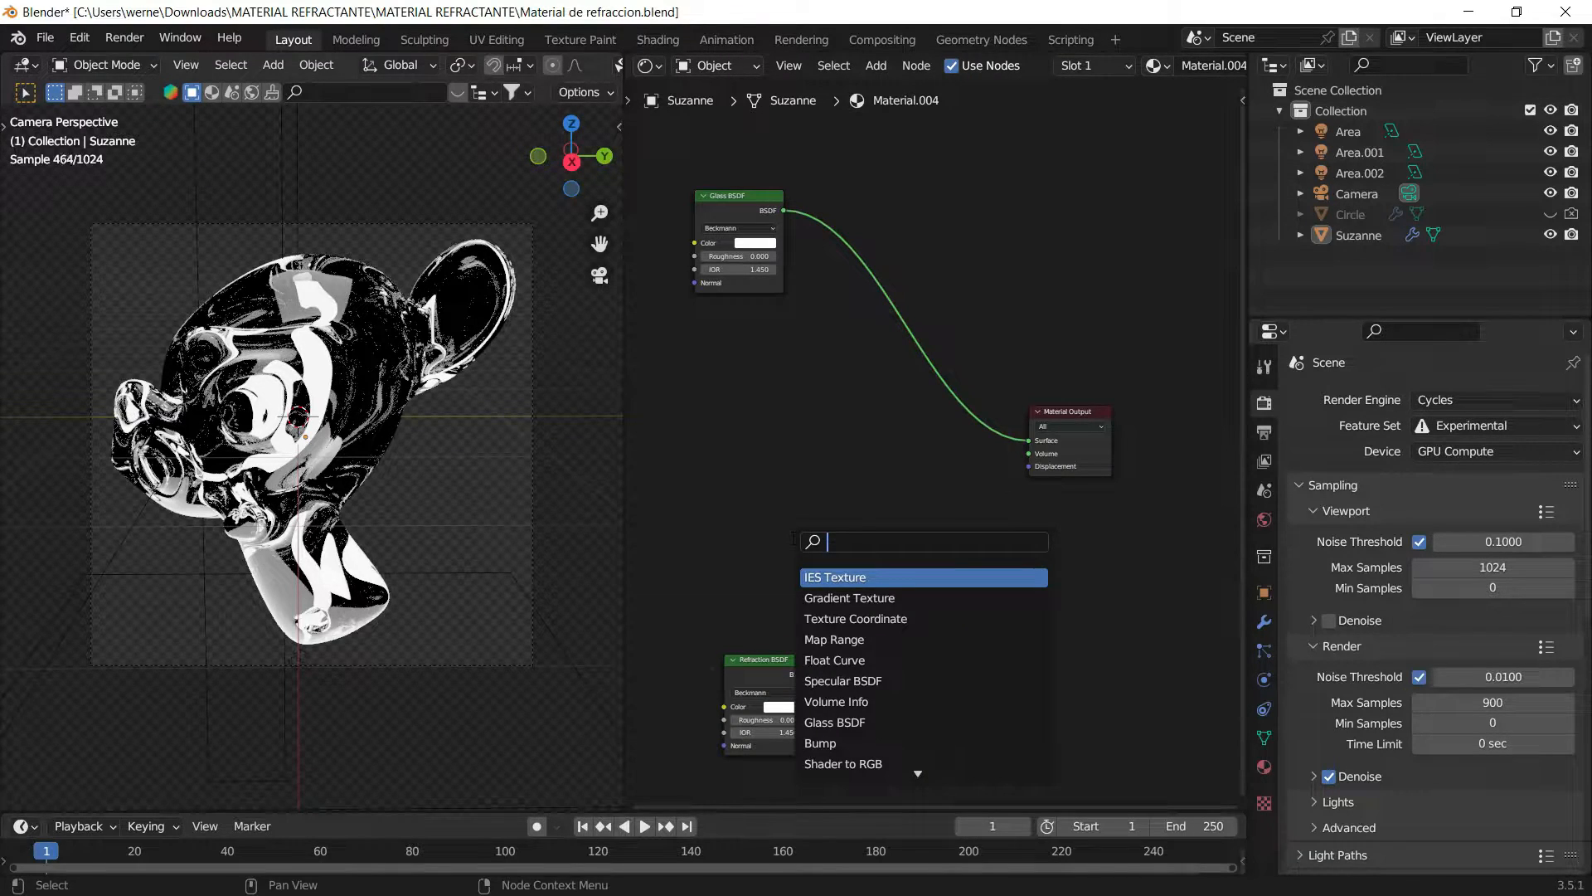
text(add)
key(Return)
click(912, 412)
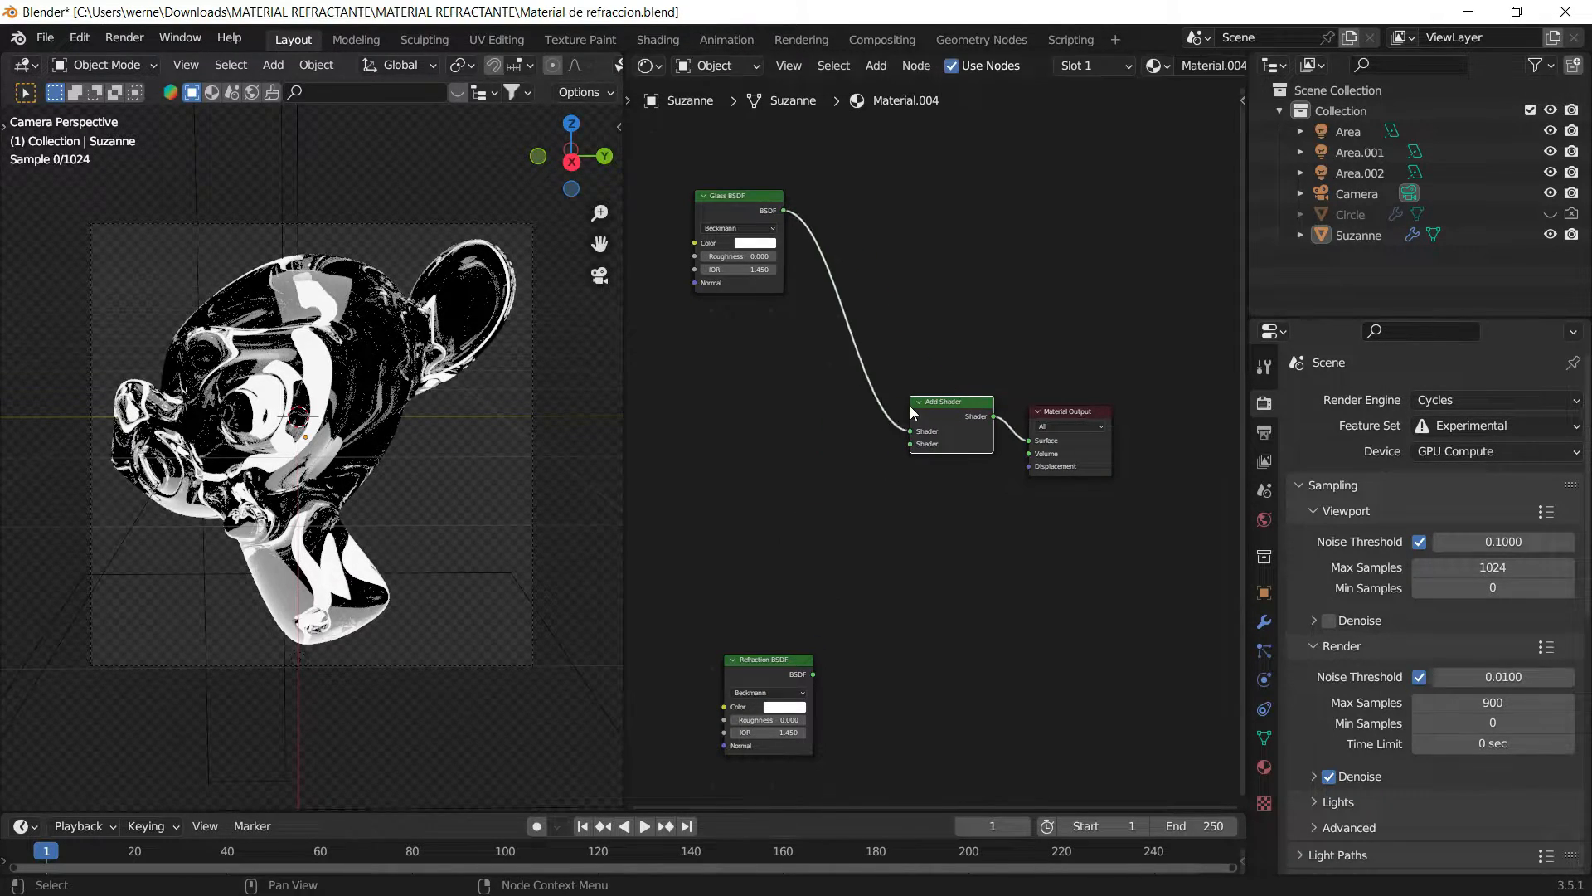
key(shift+d)
click(888, 357)
Step: Duplicate the Glass BSDF twice below the original and connect the copies to the free inputs of the two Add Shaders
click(745, 198)
key(shift+d)
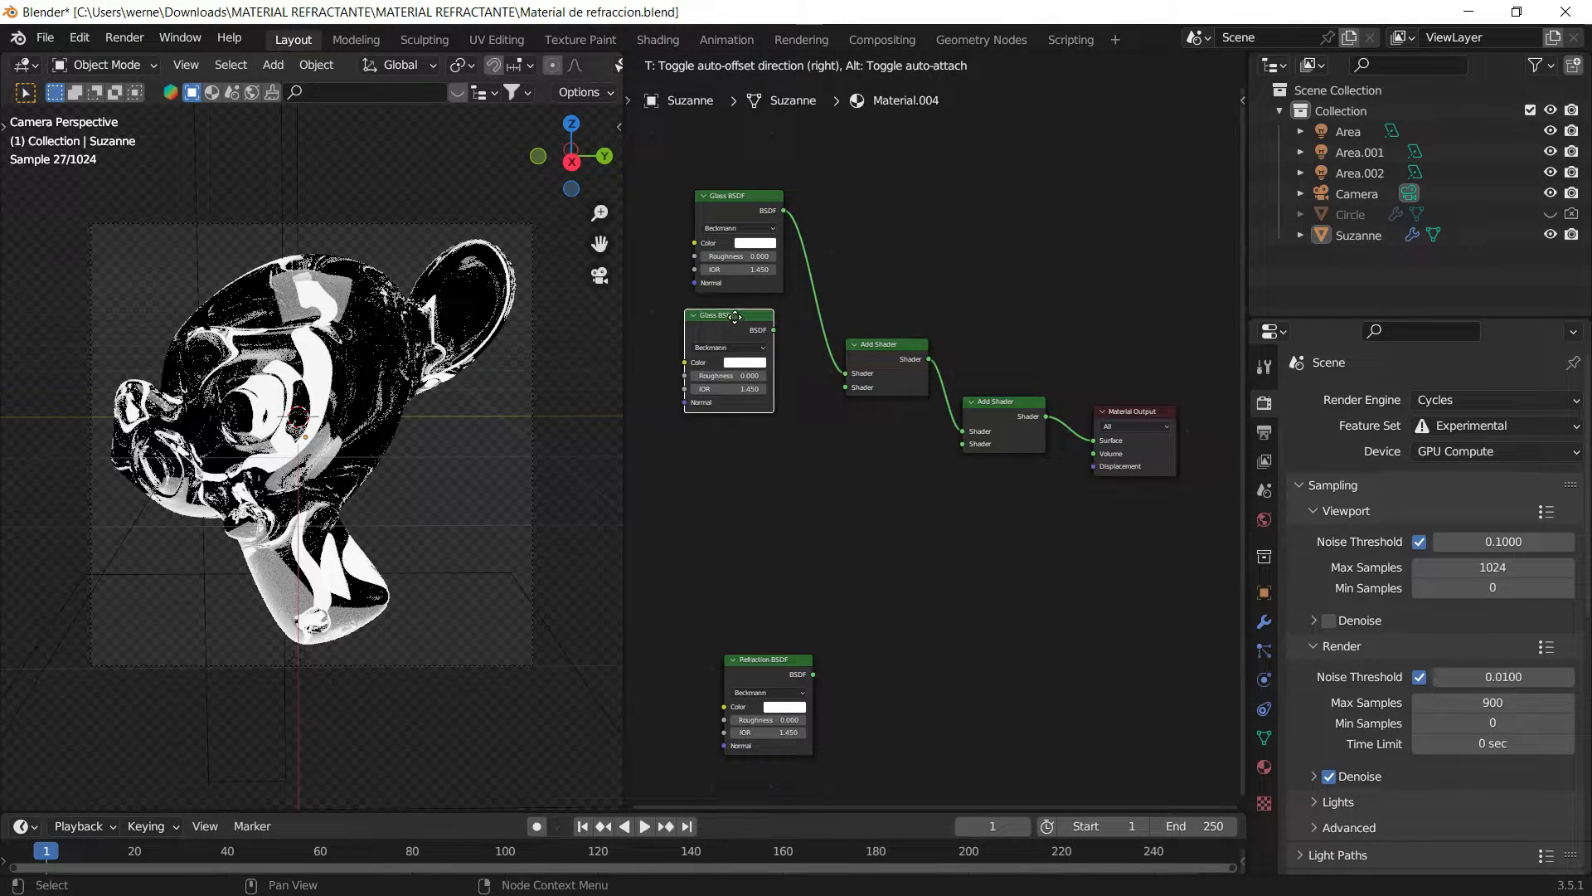
click(745, 324)
key(shift+d)
click(745, 448)
click(846, 455)
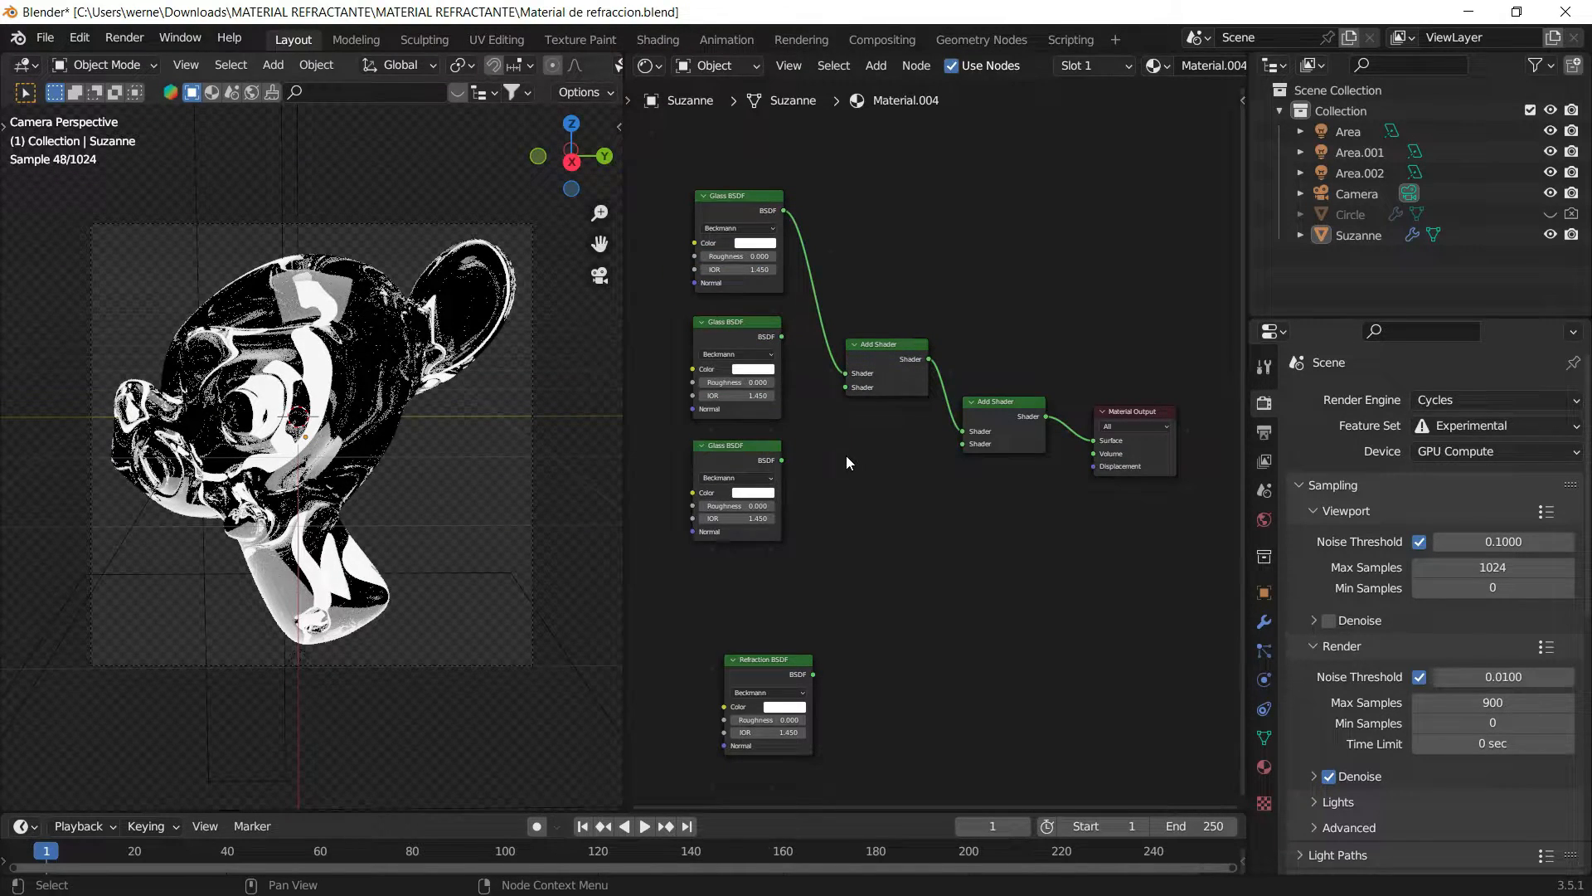
drag(781, 337, 845, 387)
drag(782, 460, 961, 444)
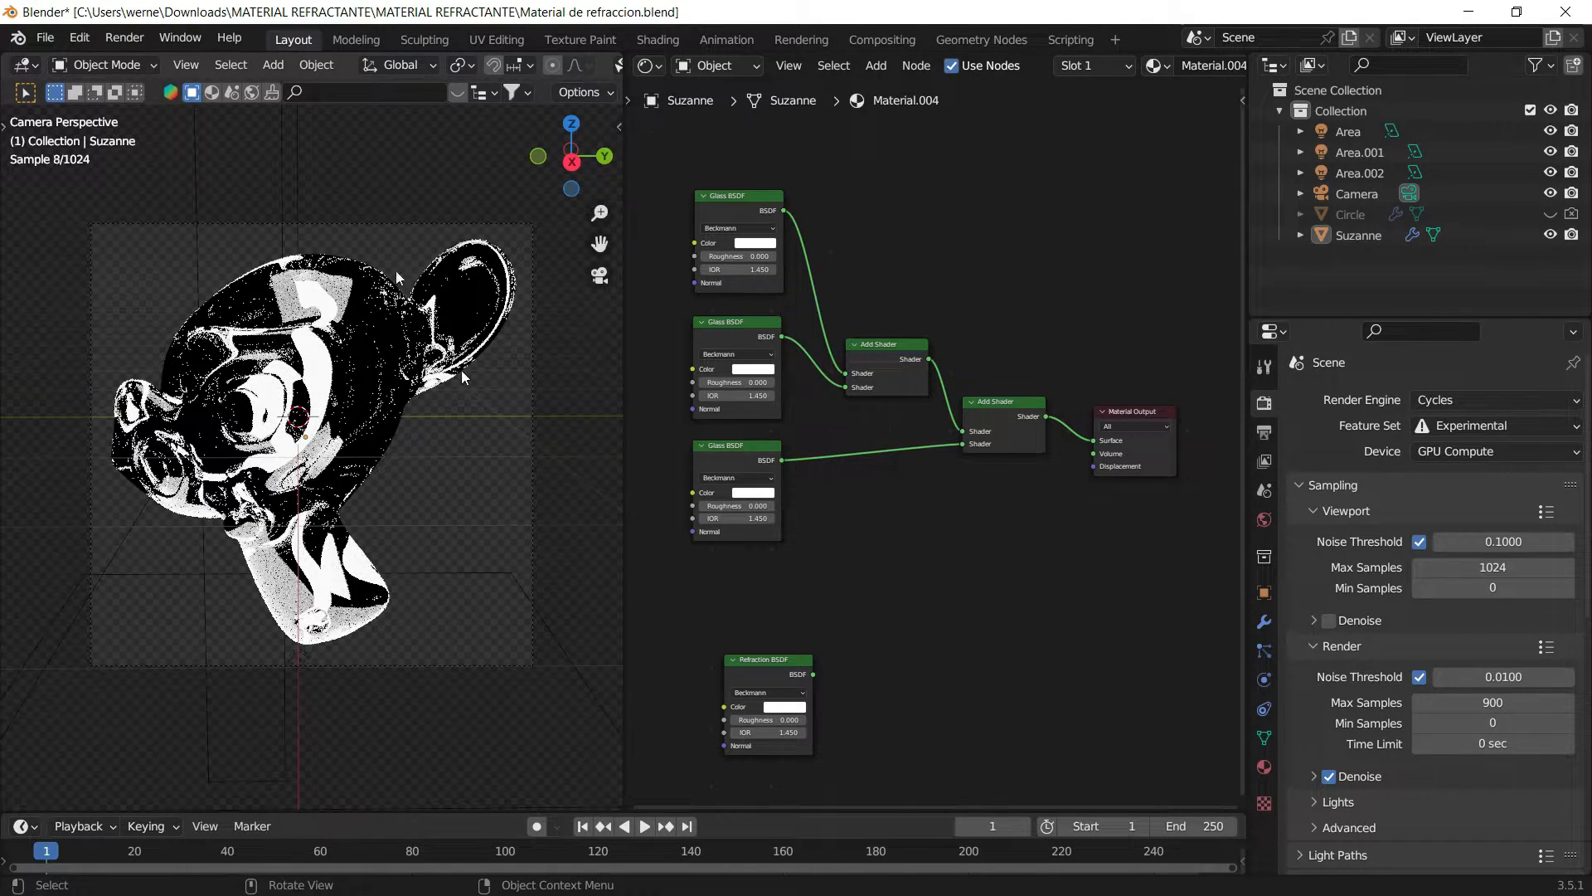
Step: Colour the three Glass BSDF nodes pure green, red and blue from top to bottom
click(762, 244)
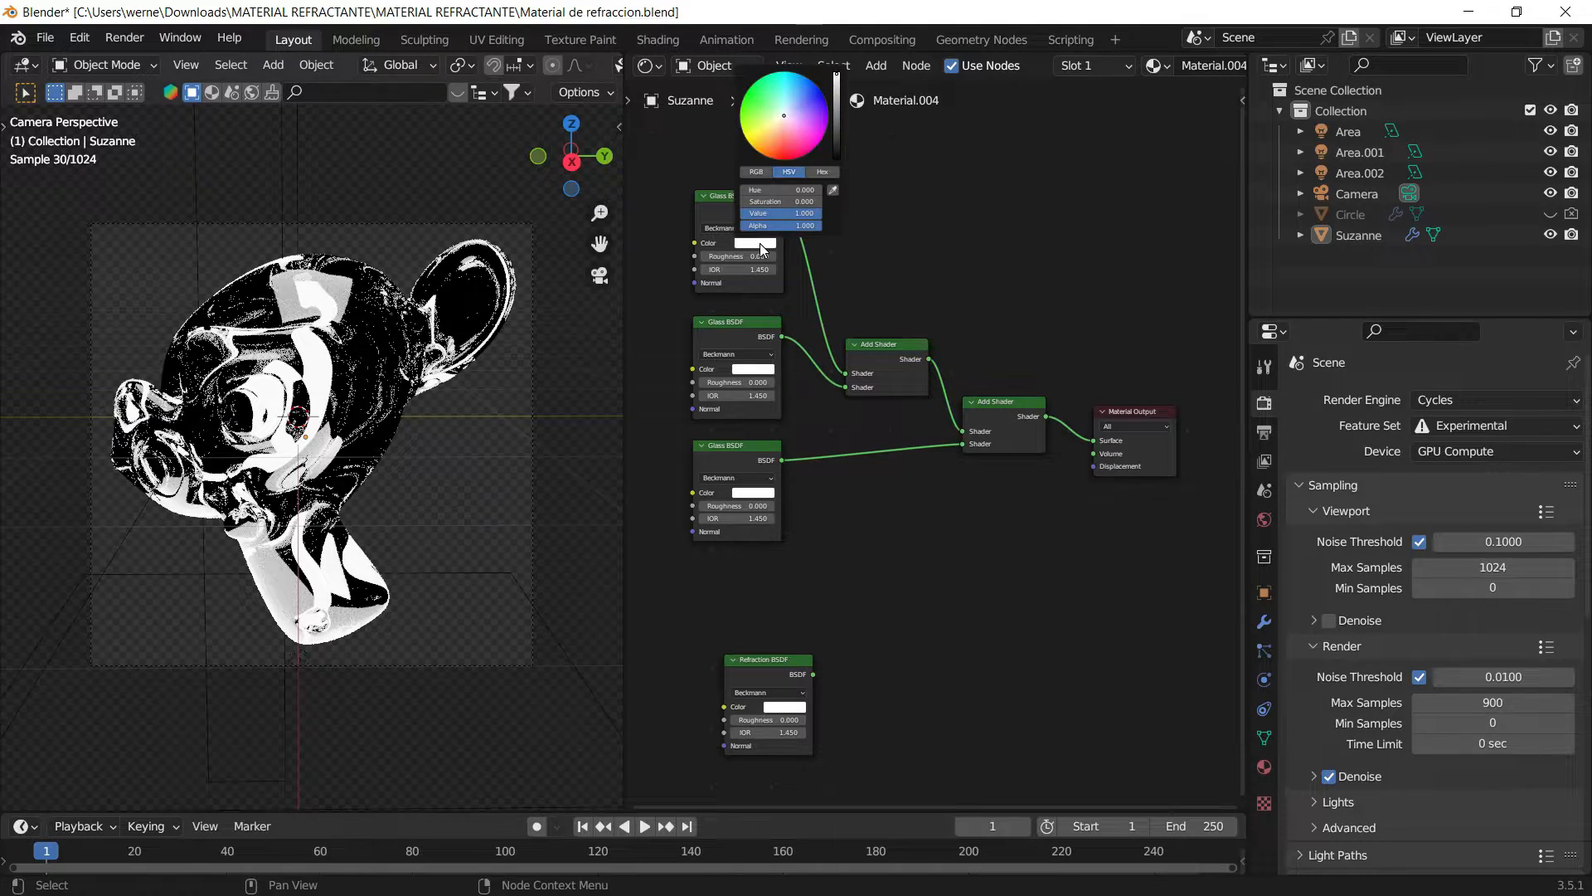
drag(792, 137, 744, 133)
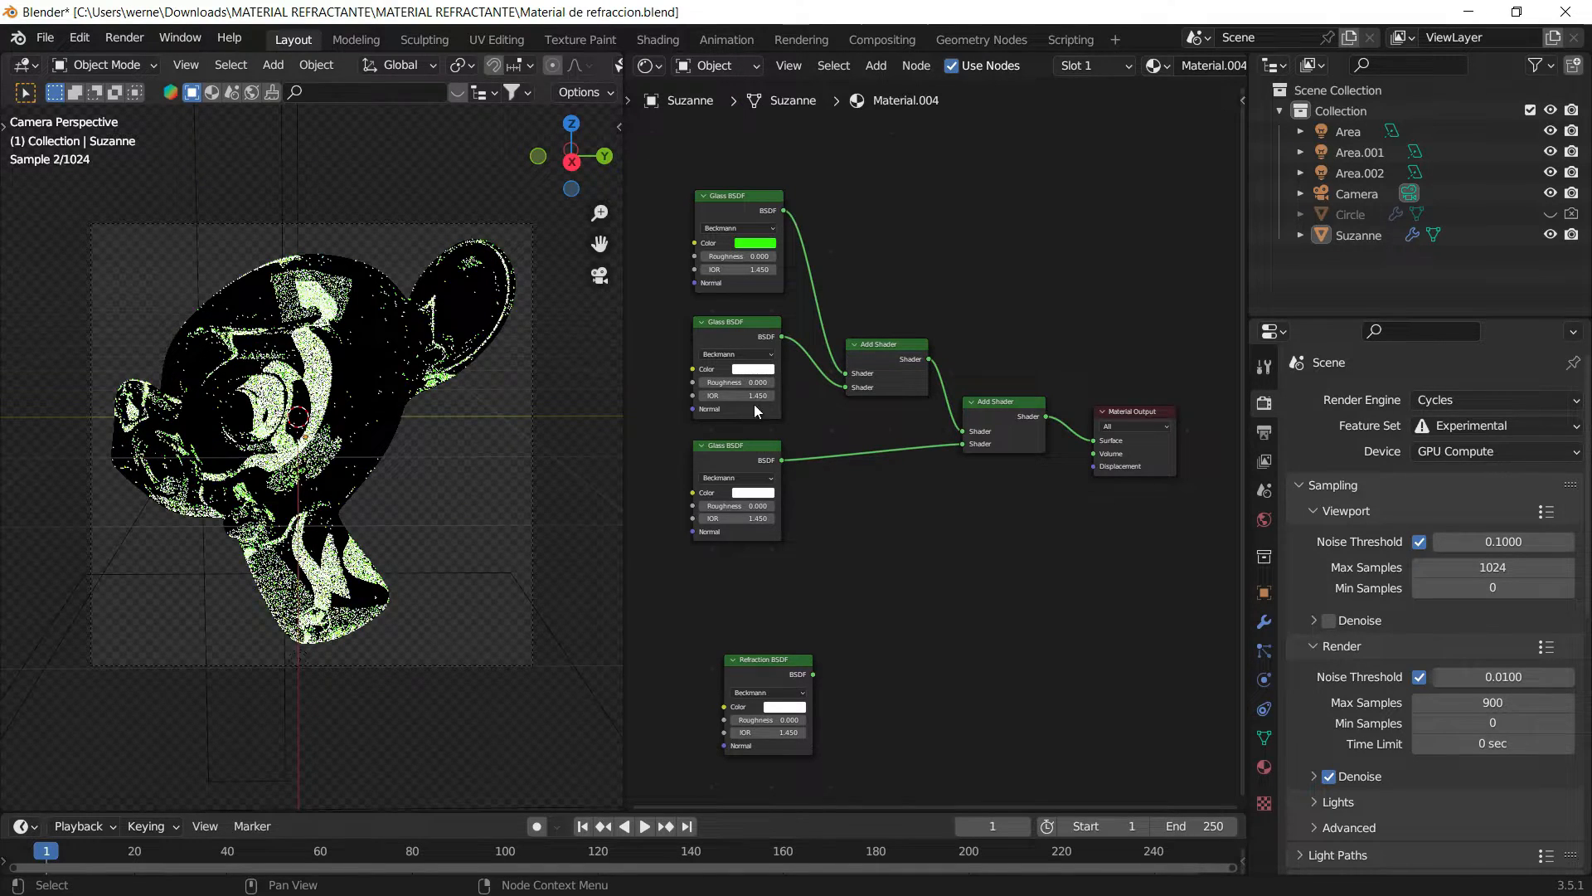
click(753, 369)
click(783, 282)
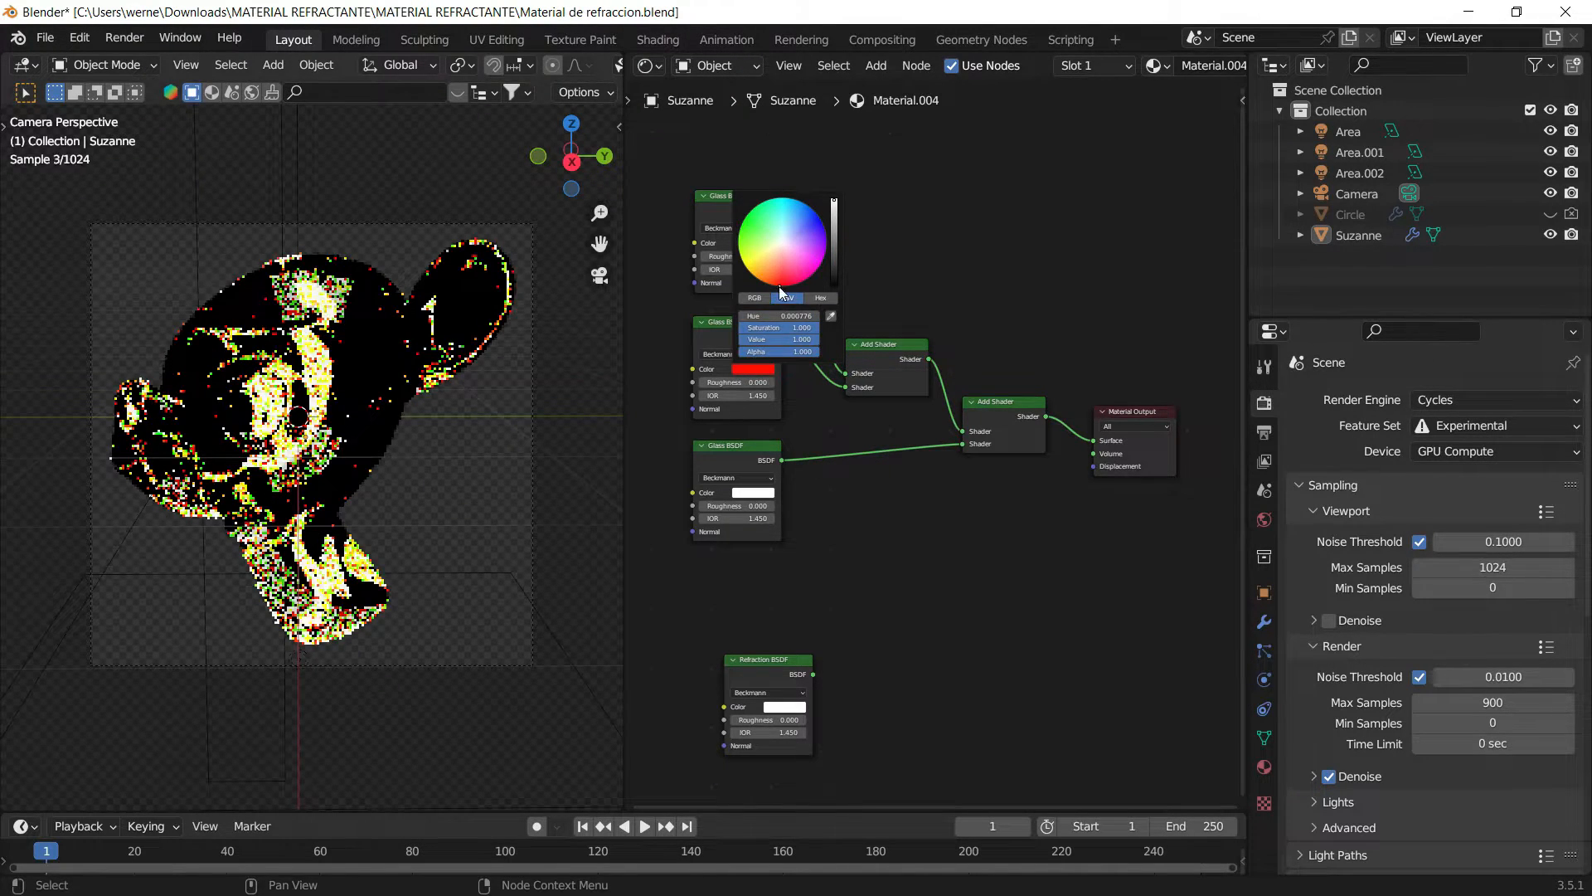
click(753, 493)
click(811, 378)
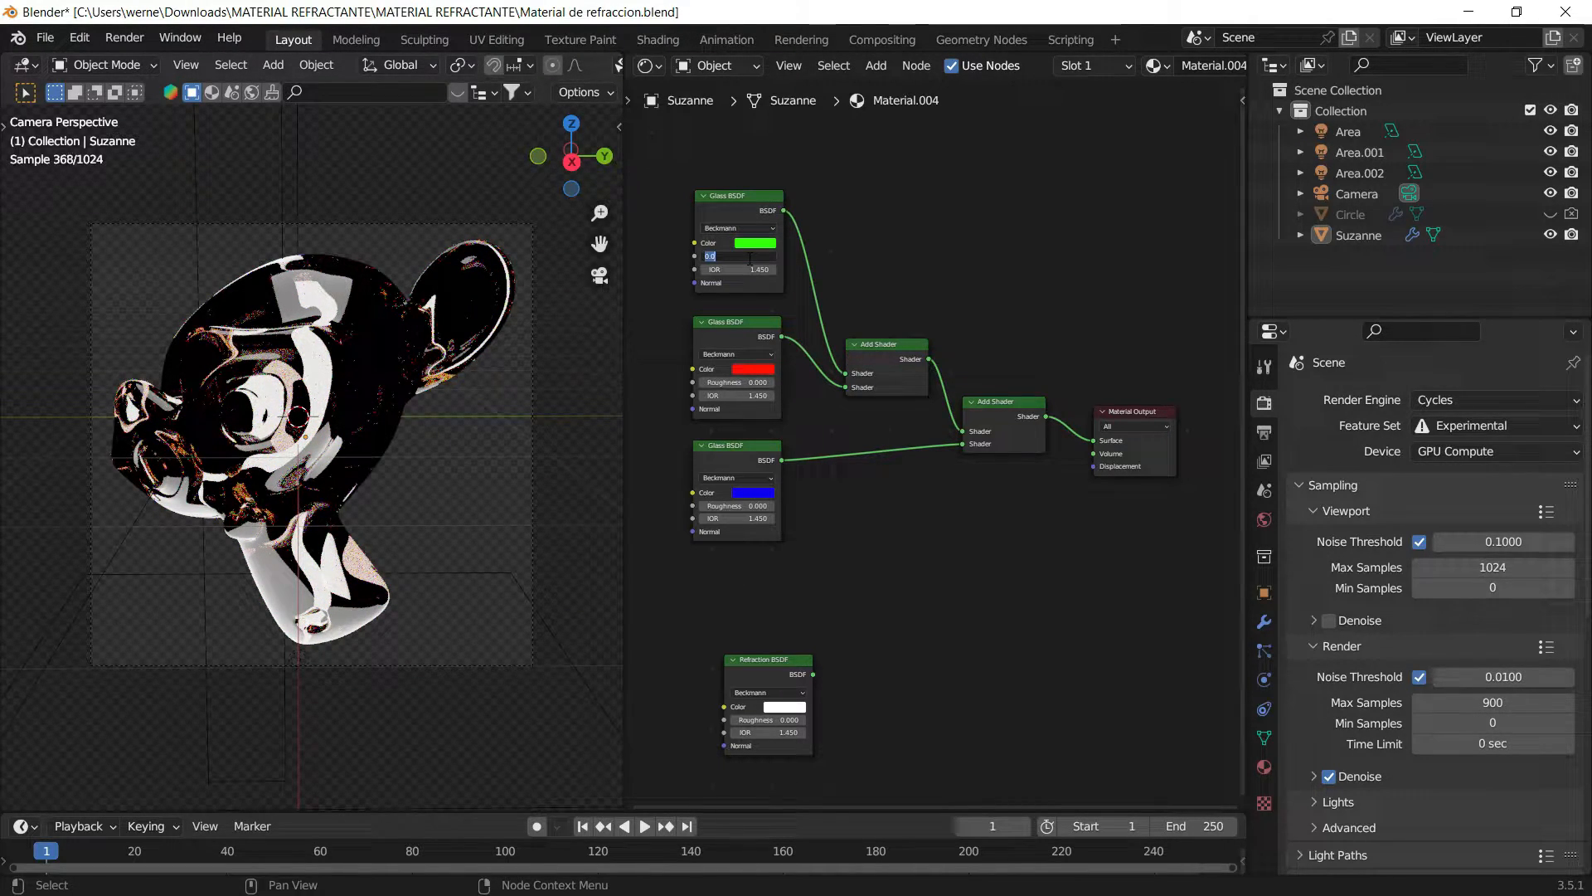
Step: Set the Roughness of all three Glass BSDF nodes to 0.150
text(5)
key(Return)
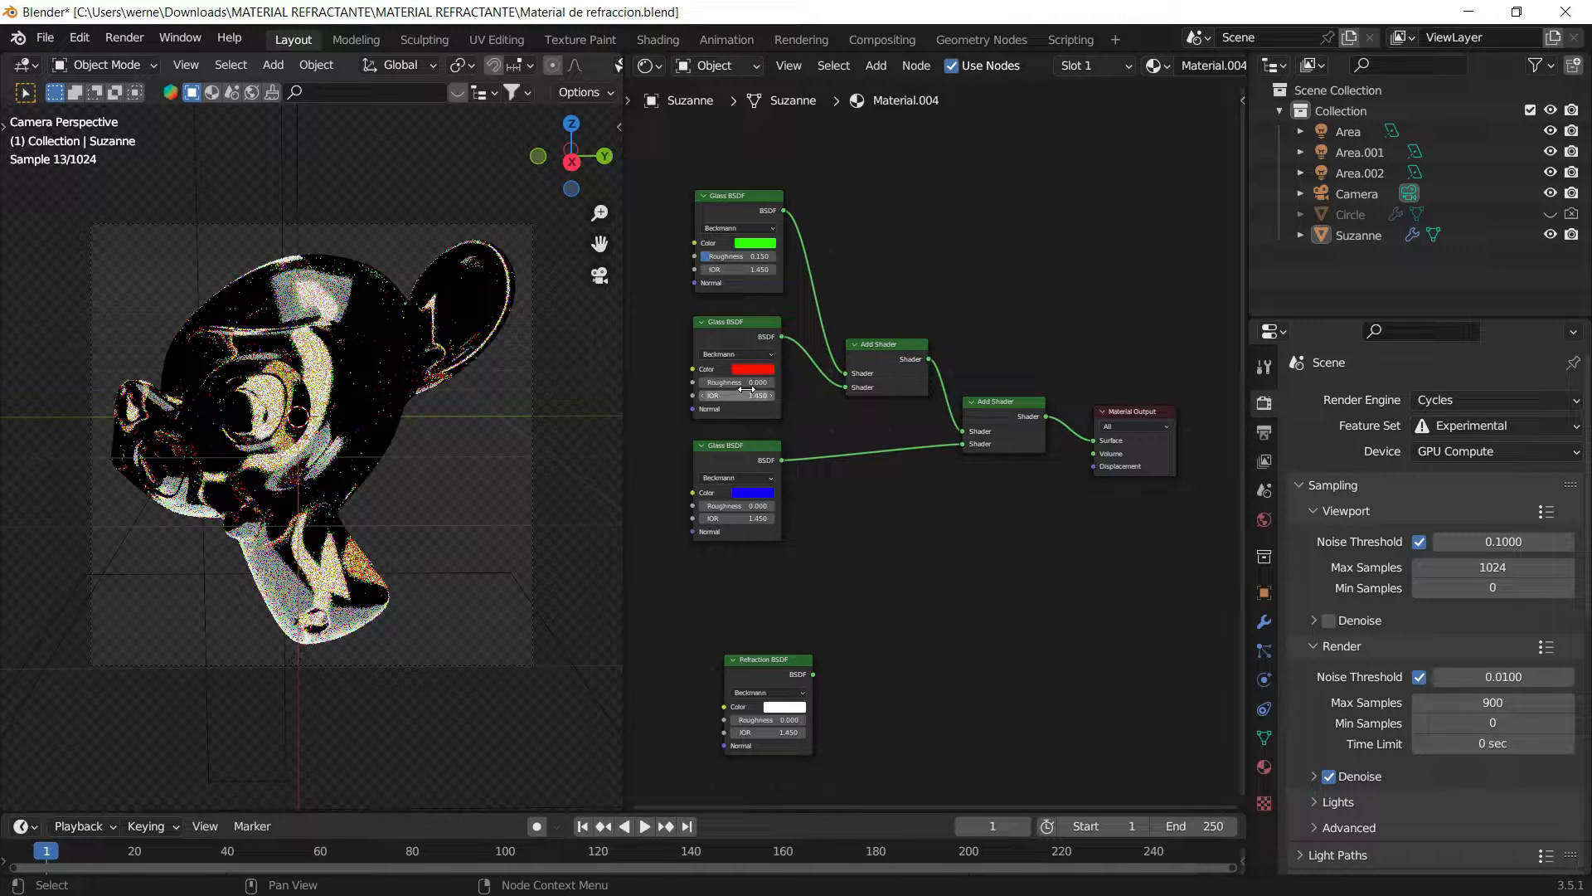
key(ctrl+v)
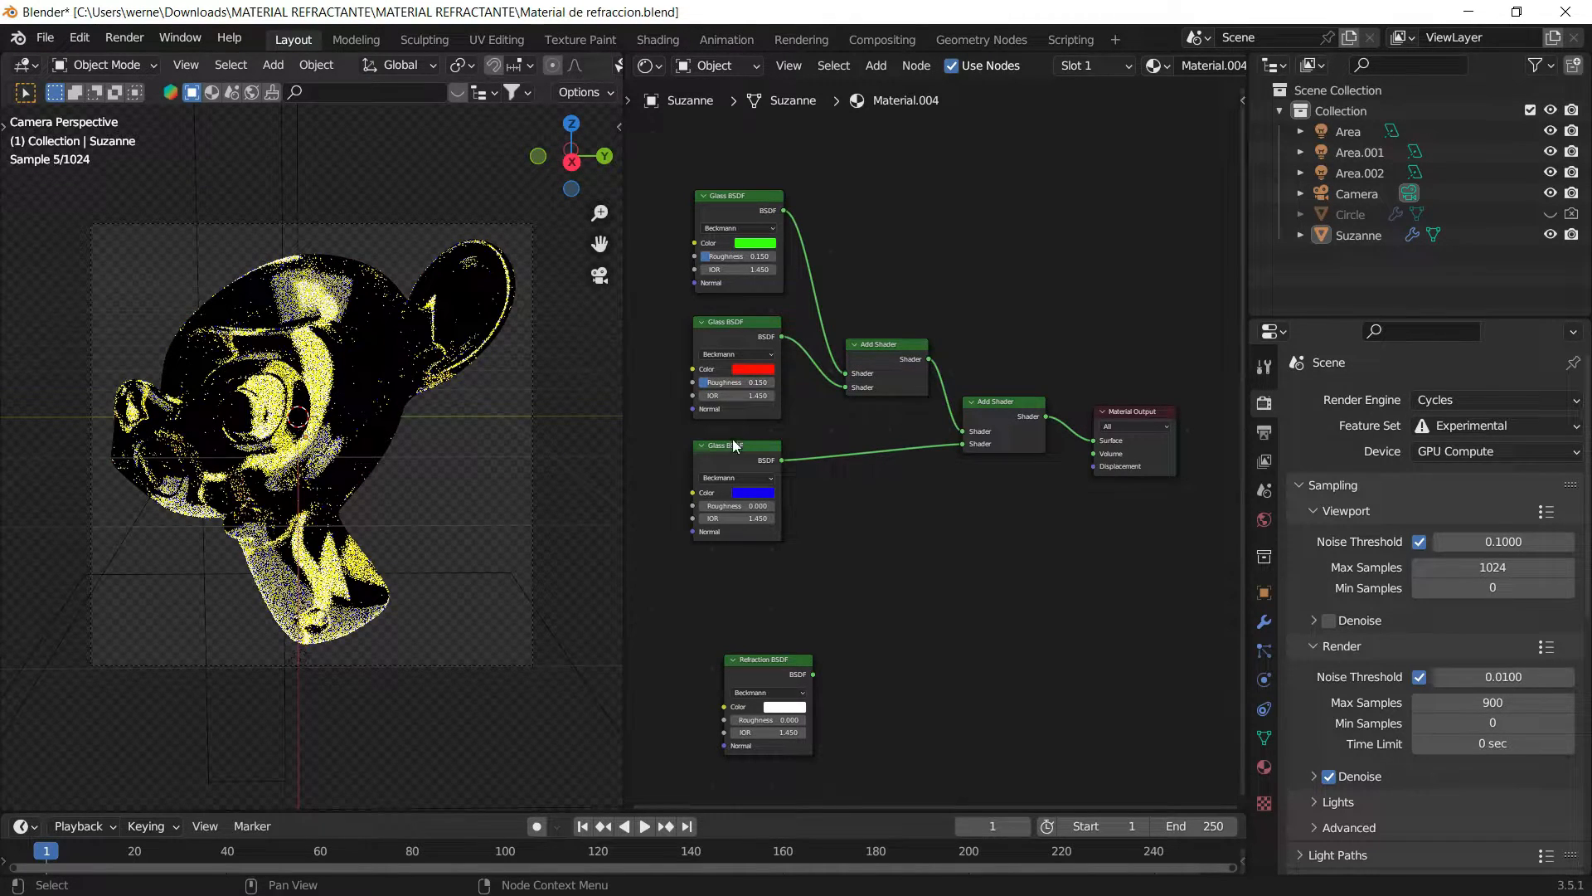
click(736, 506)
text(.15)
key(Return)
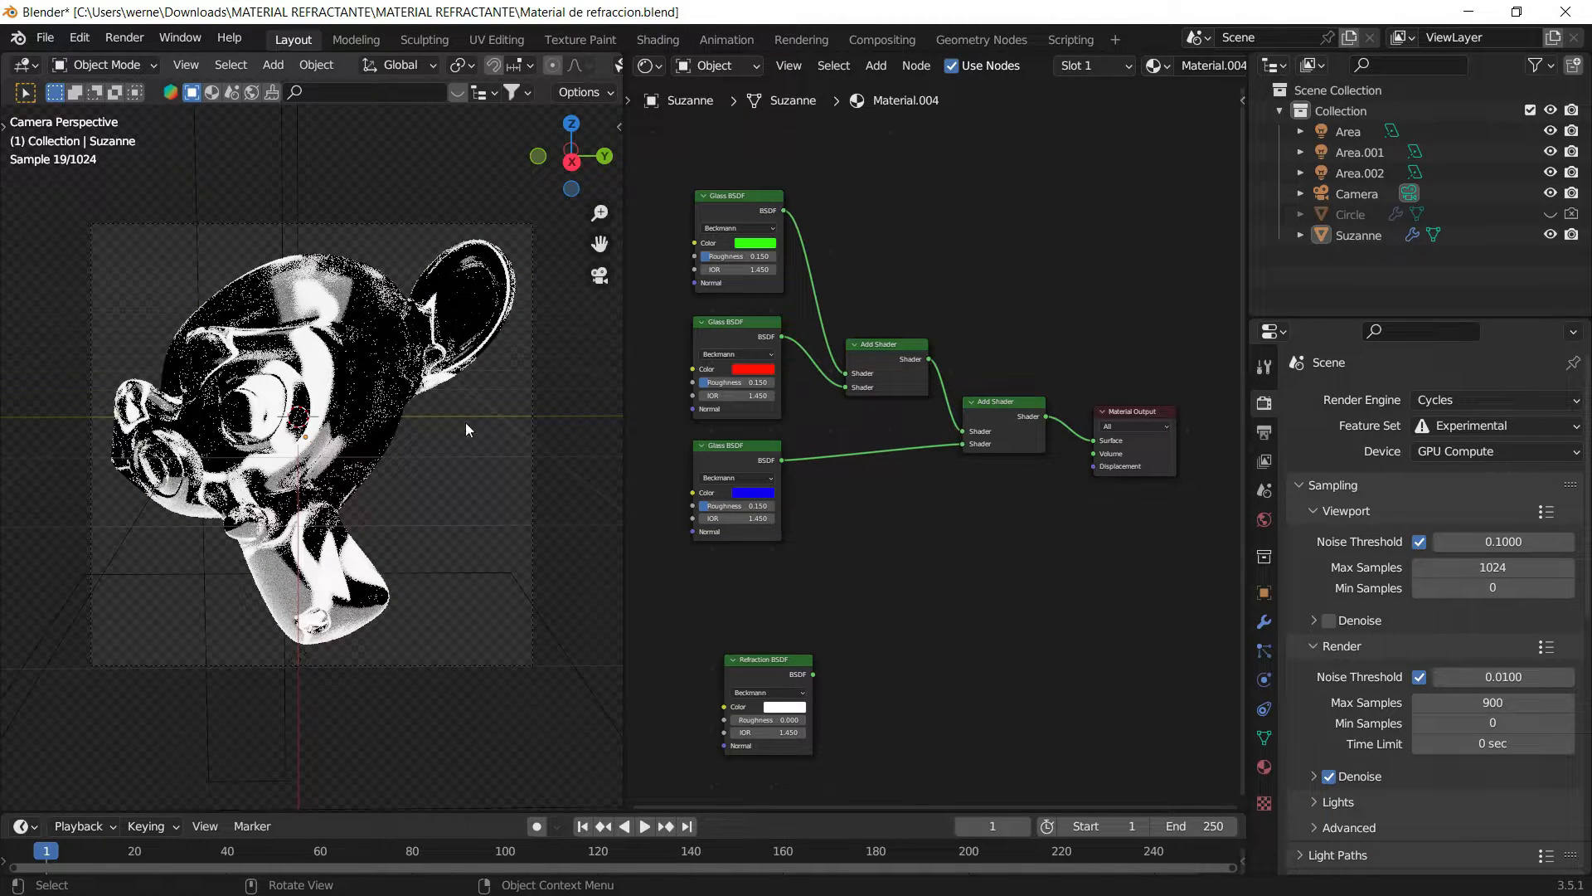
Step: Examine the rough glass shading on Suzanne up close from several angles and return to the camera view
click(600, 272)
scroll(416, 328, up, 5)
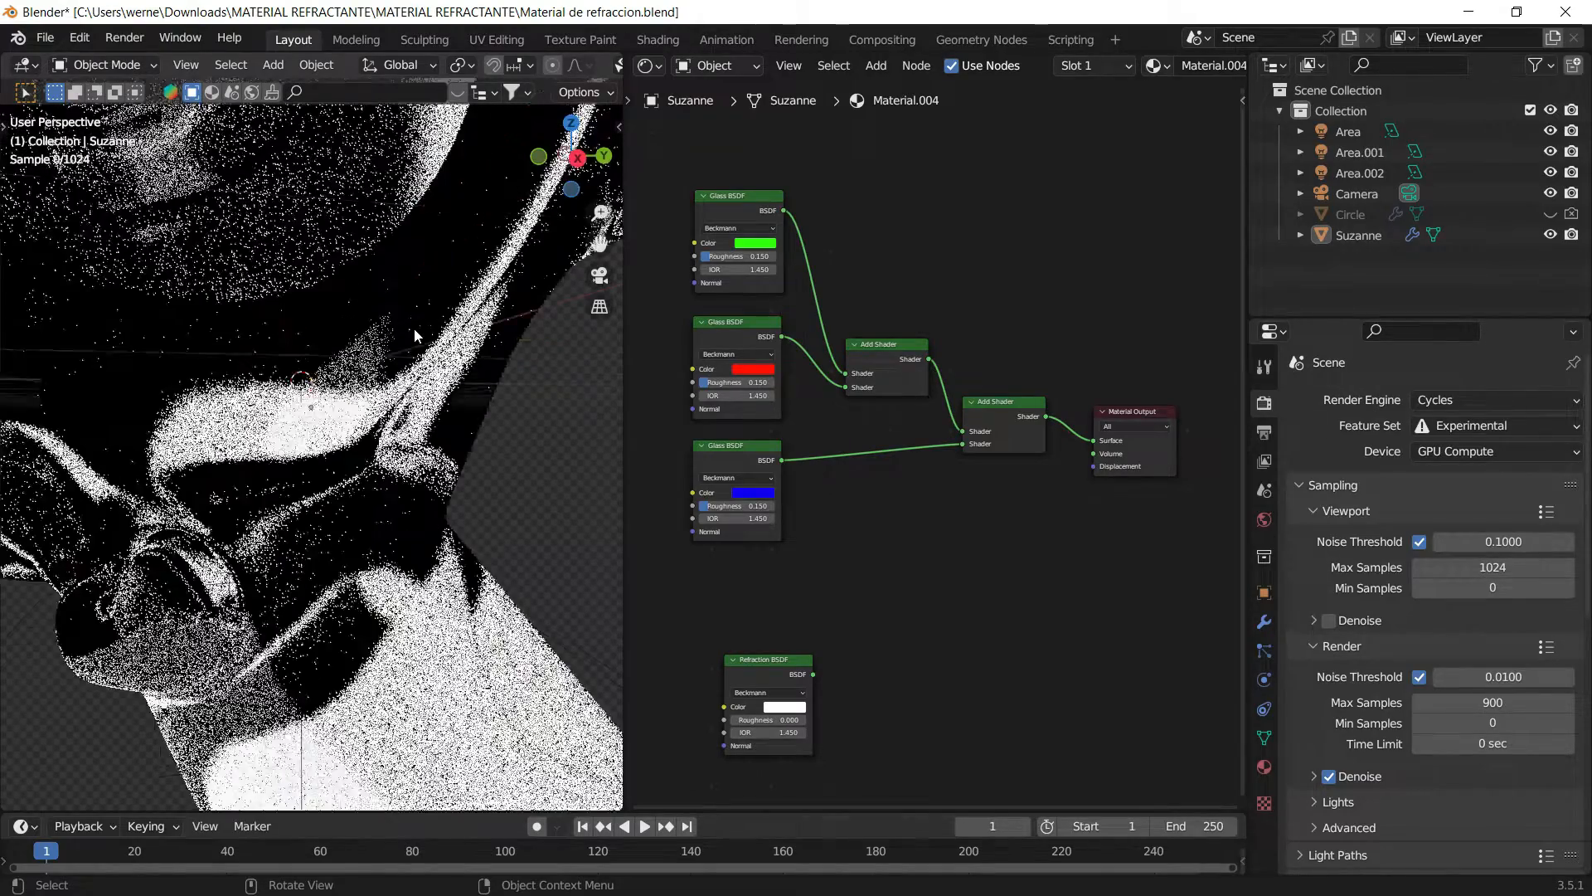
scroll(416, 328, down, 4)
middle_drag(416, 328, 411, 432)
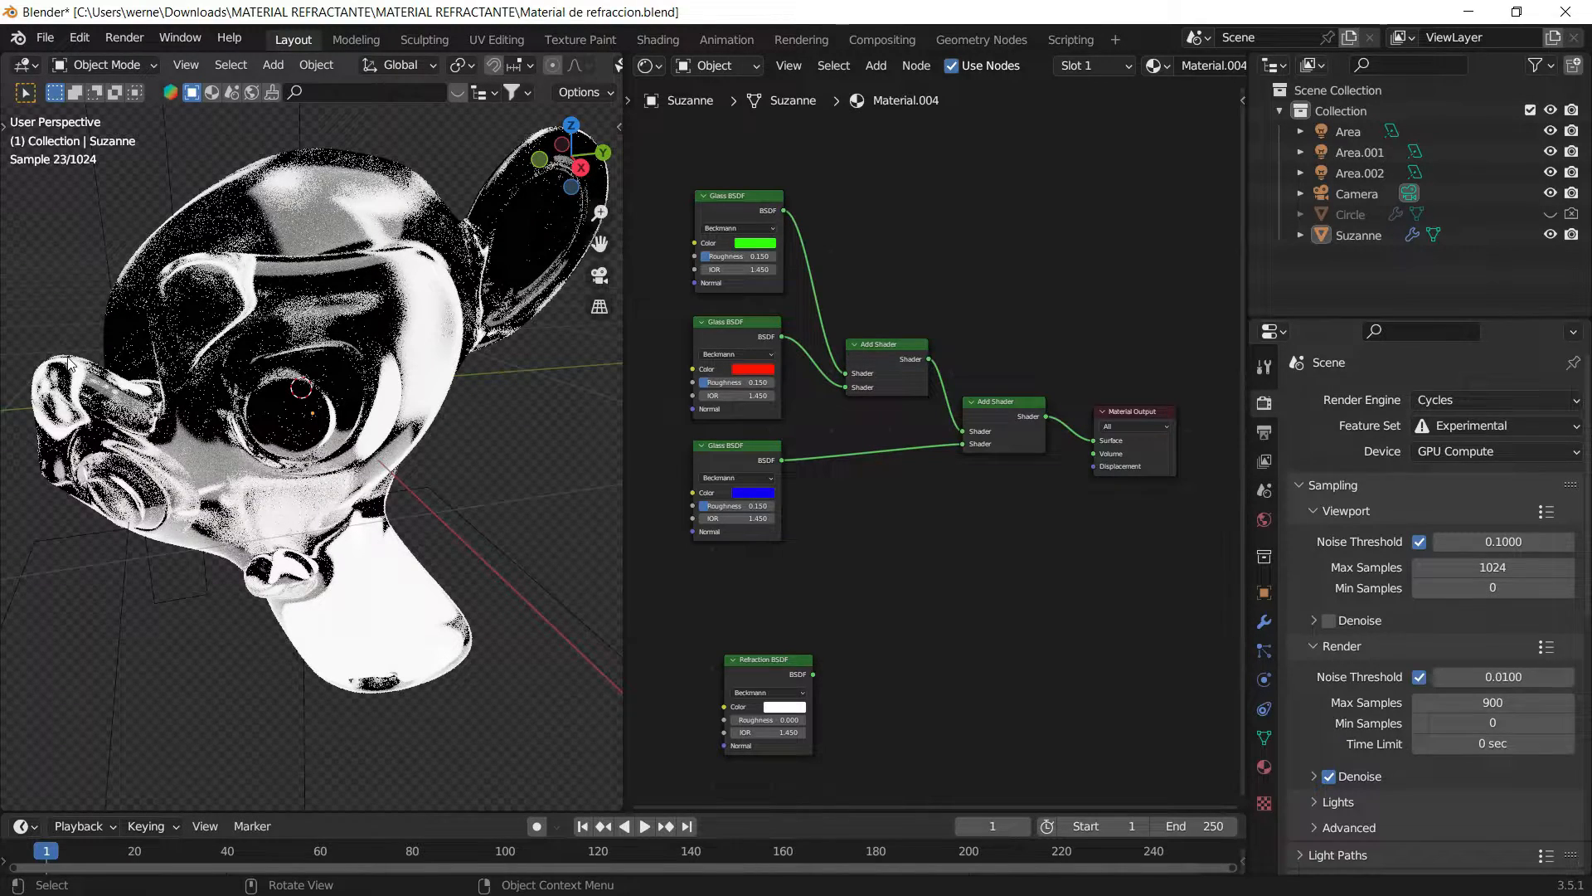
middle_drag(294, 416, 460, 332)
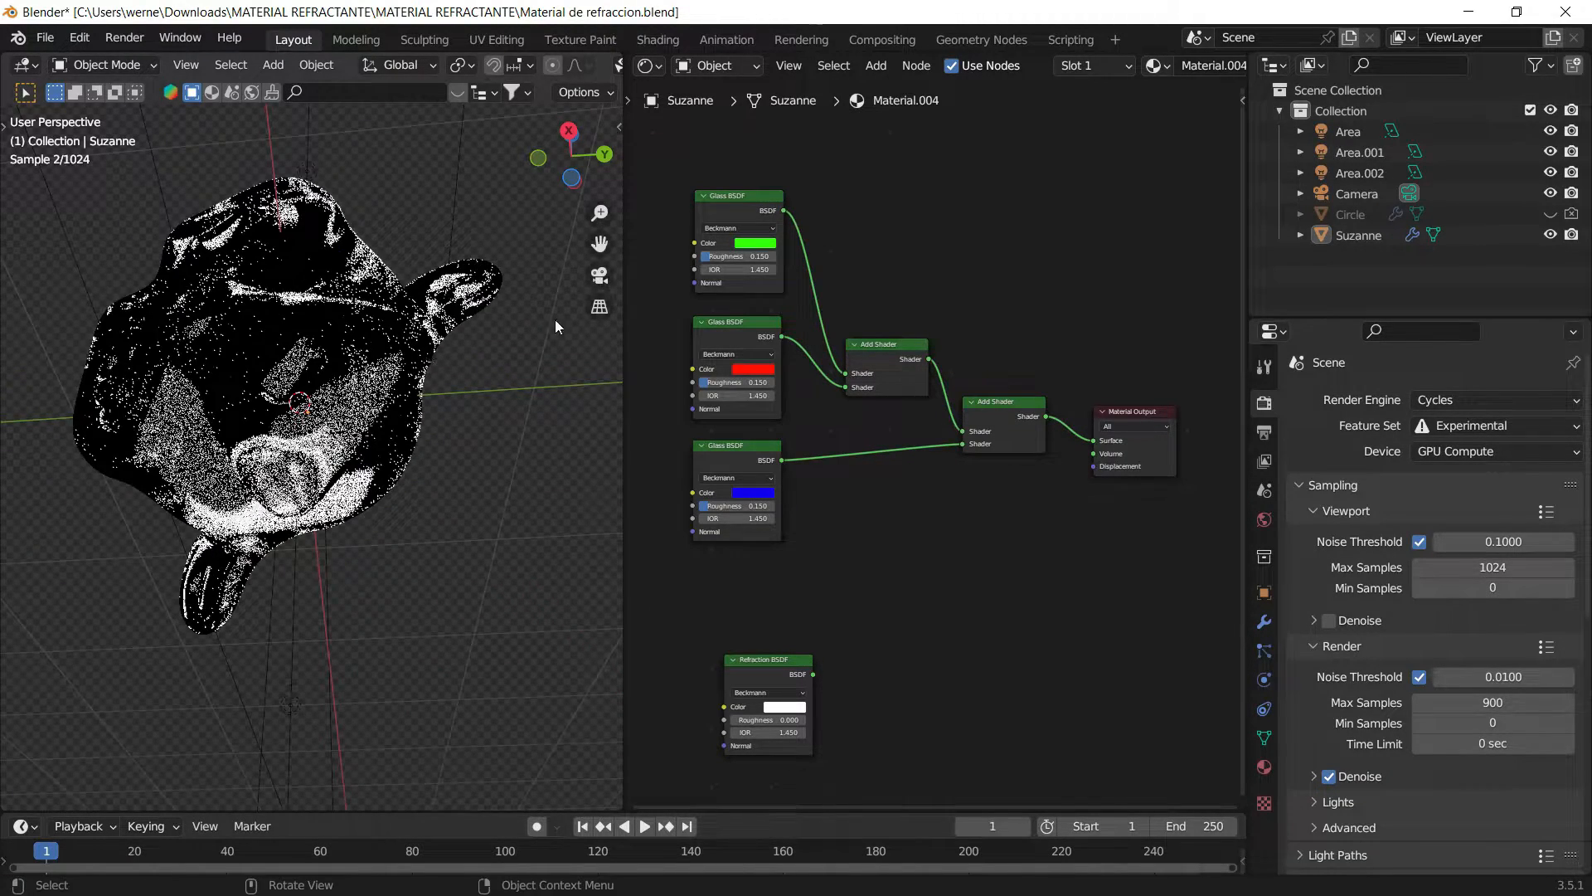
click(600, 275)
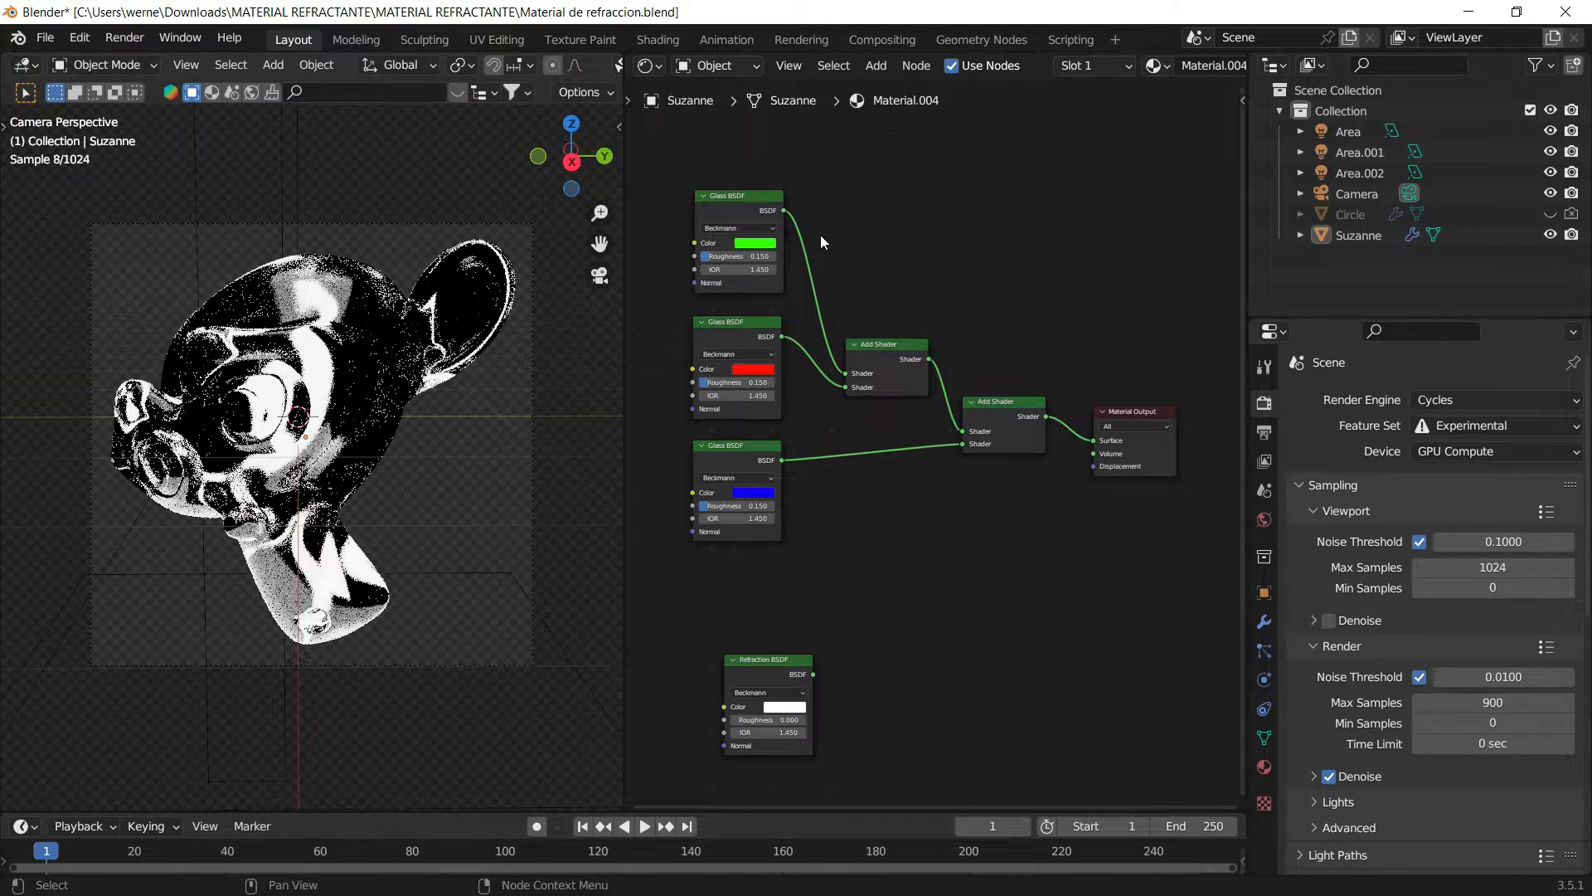
Step: Move the green and blue Glass BSDF nodes slightly closer to the red one
scroll(820, 236, up, 1)
middle_drag(821, 260, 857, 378)
drag(727, 251, 727, 262)
drag(723, 536, 725, 525)
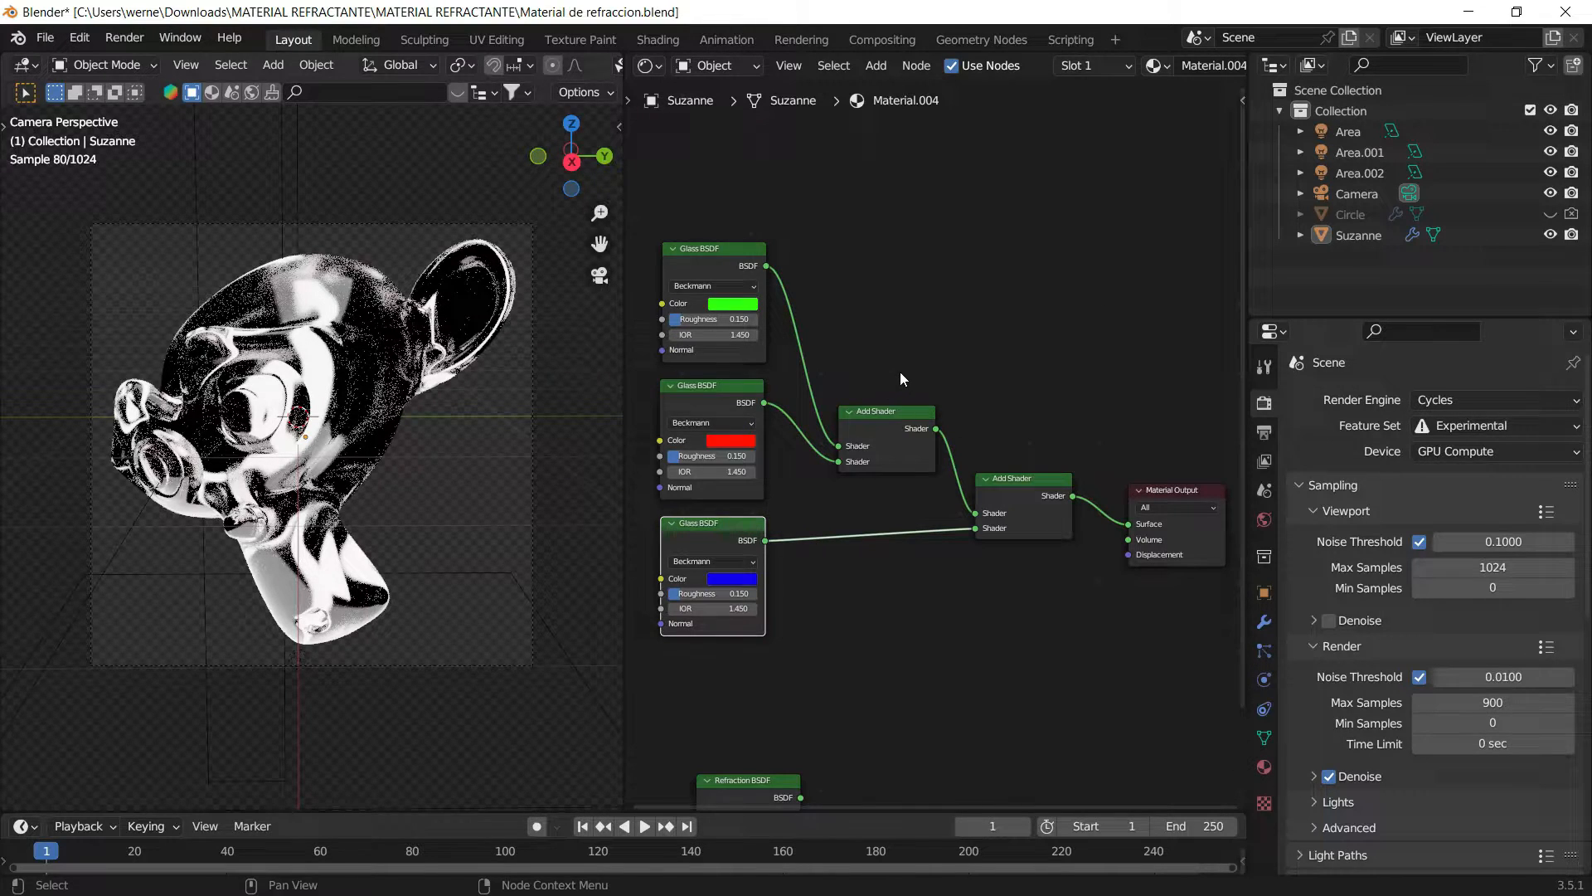
Step: Set the IOR of the green Glass BSDF to 1.500 and of the blue Glass BSDF to 1.400
scroll(902, 383, down, 2)
scroll(788, 315, up, 3)
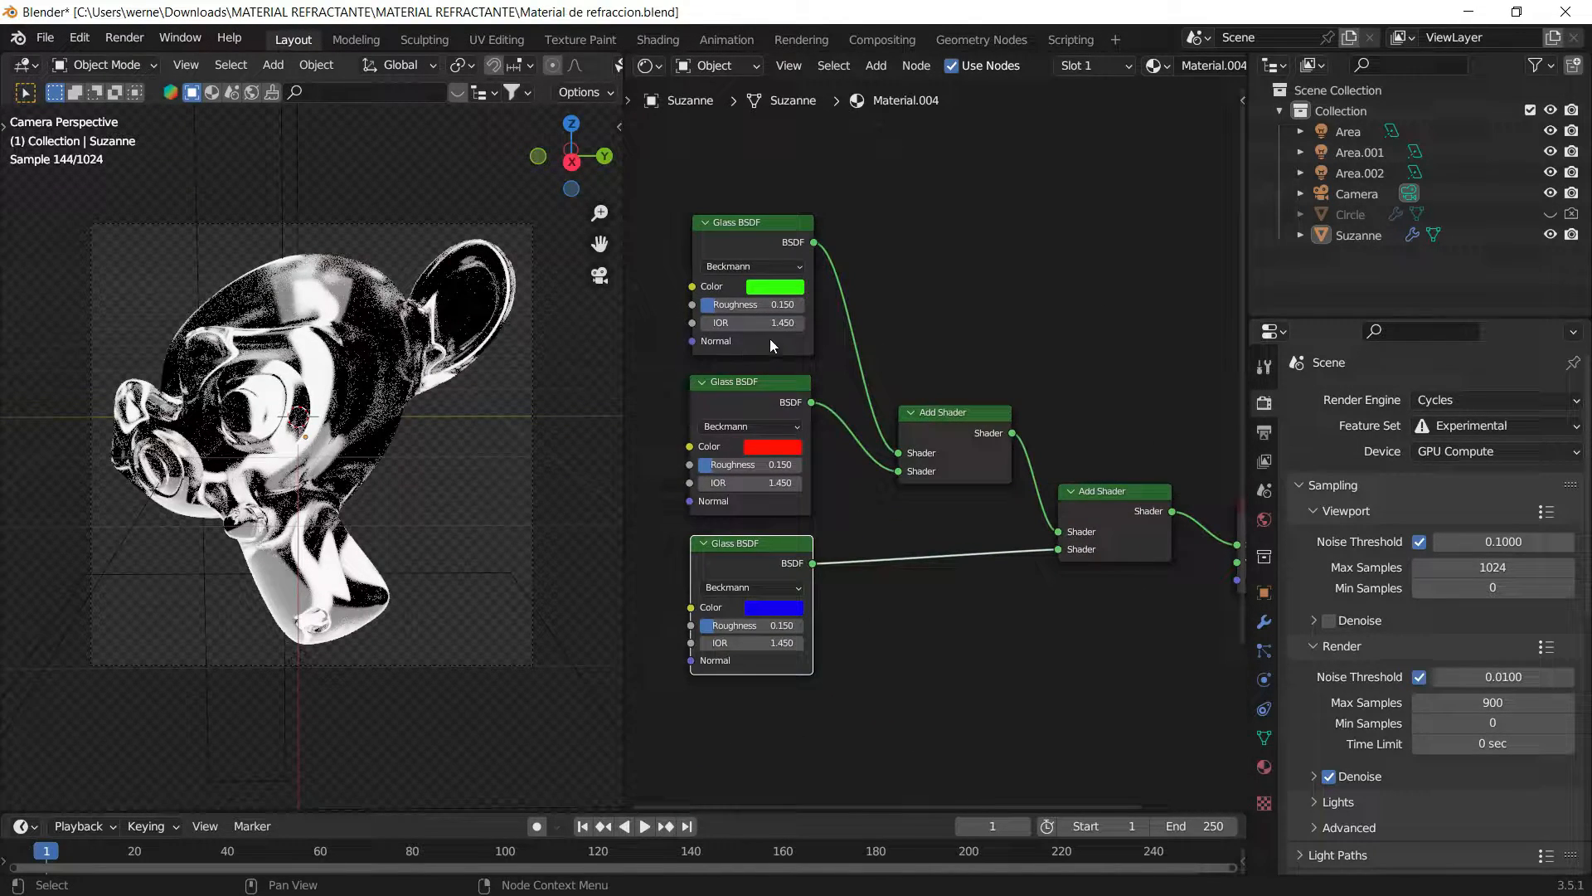
key(Return)
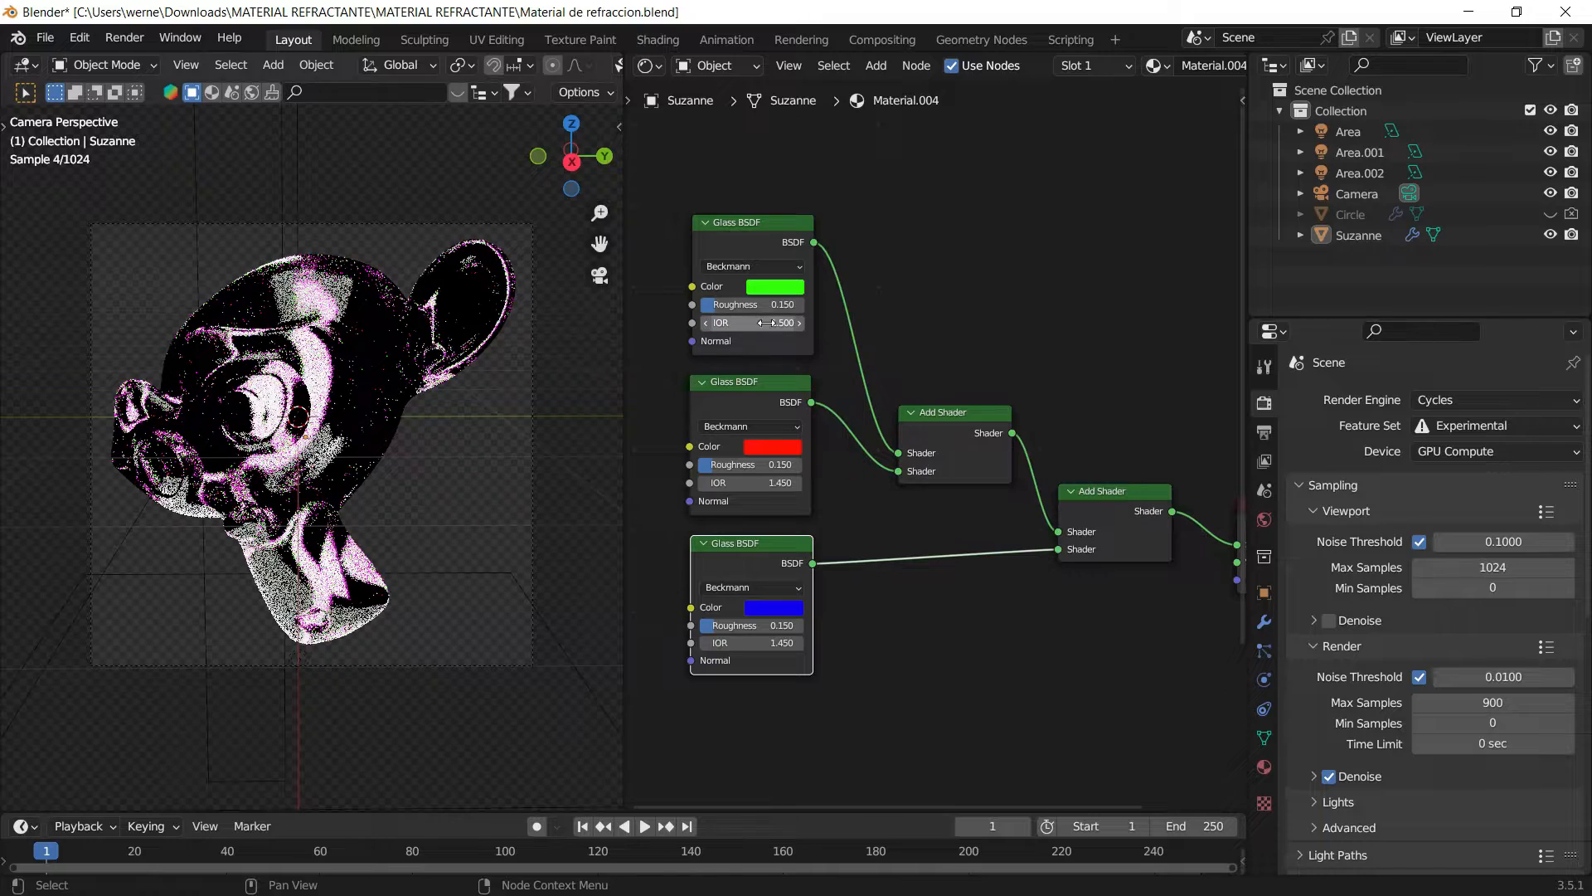
click(758, 643)
text(1)
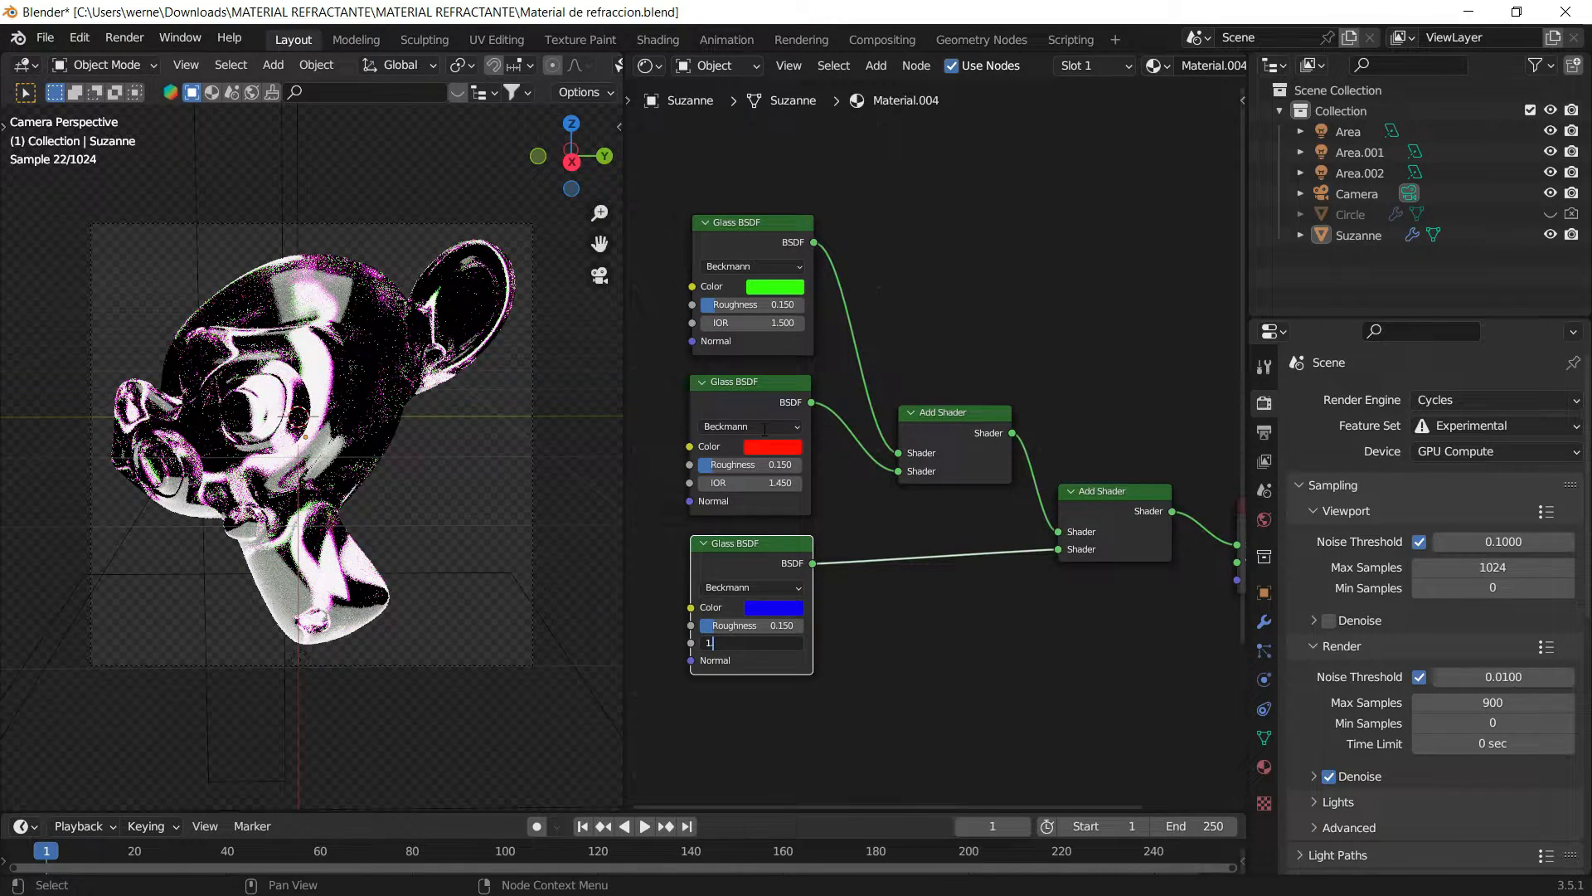
text(.4)
key(Return)
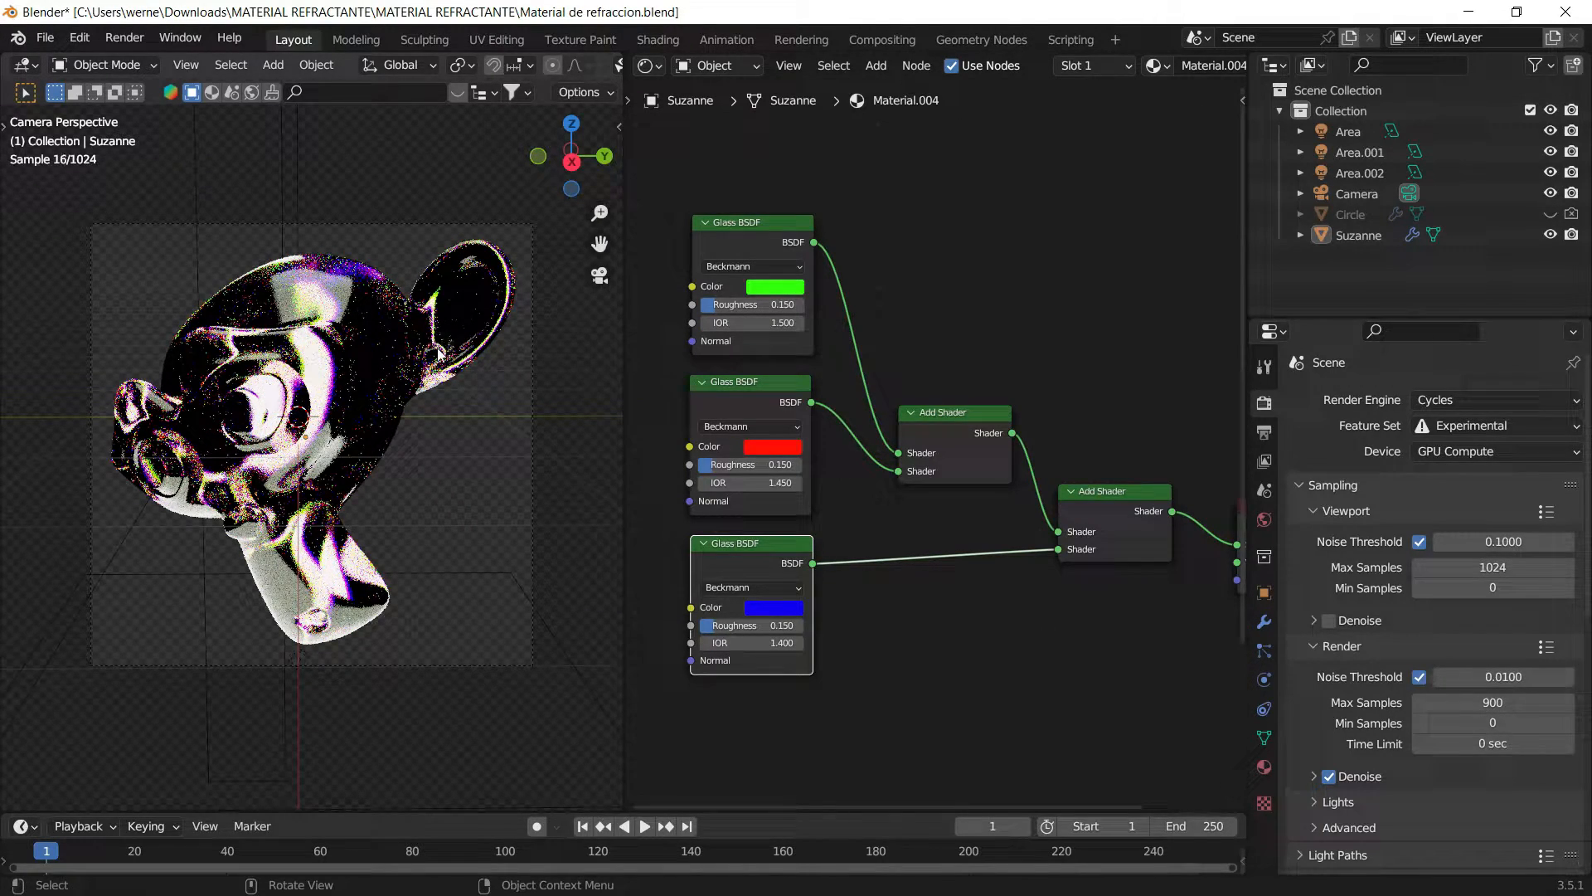
Step: Examine the colour dispersion on Suzanne from several angles outside the camera, then return to the camera view
click(603, 274)
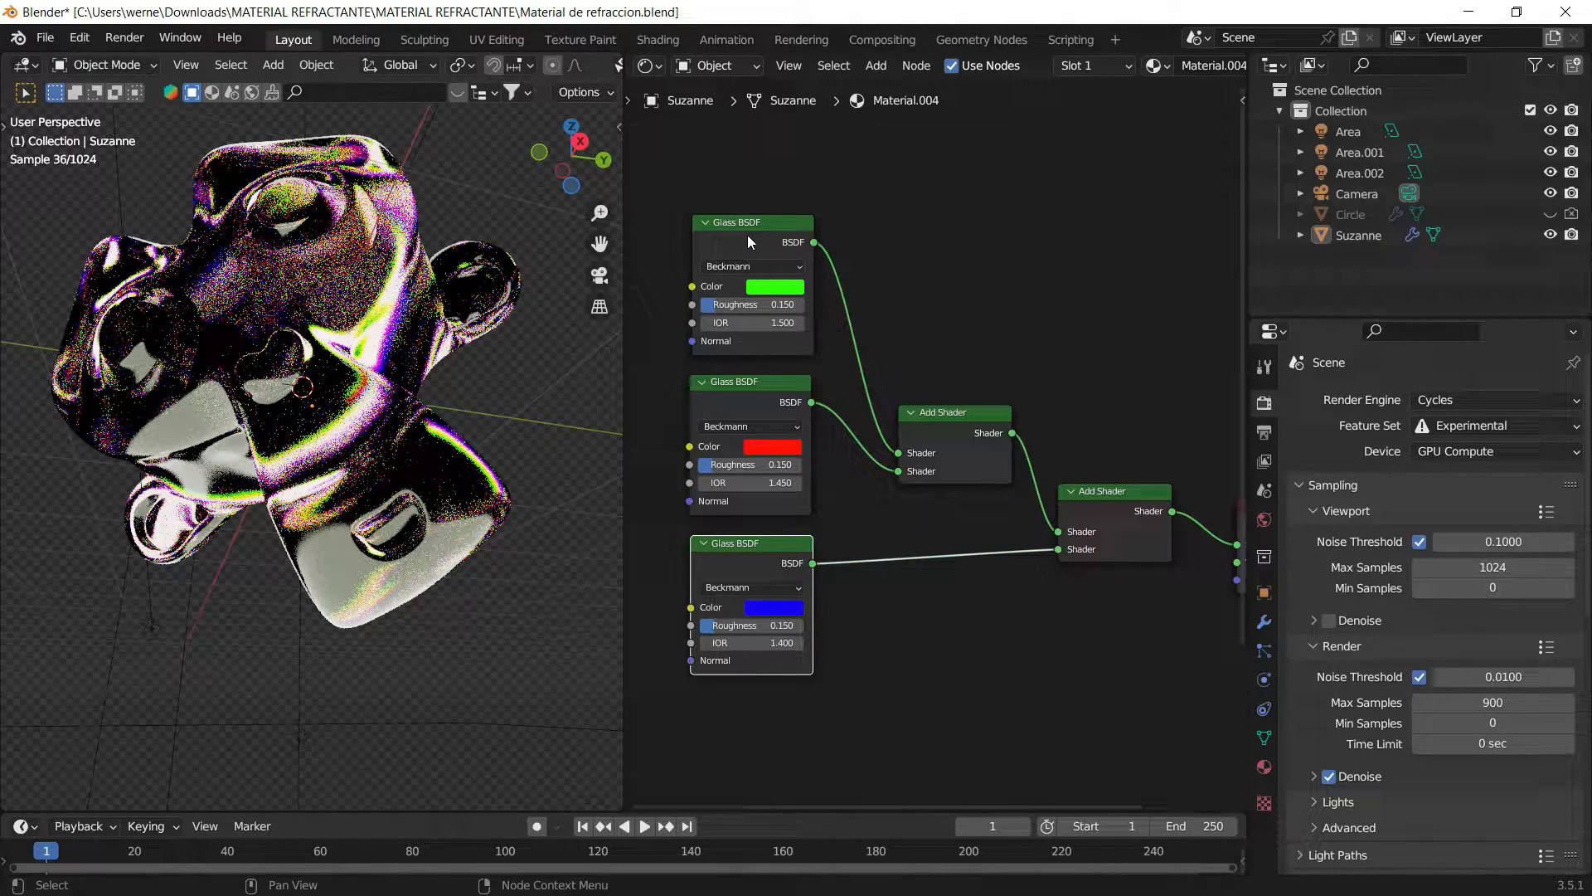
mouse_move(415, 307)
middle_down()
mouse_move(440, 274)
mouse_move(416, 285)
middle_up()
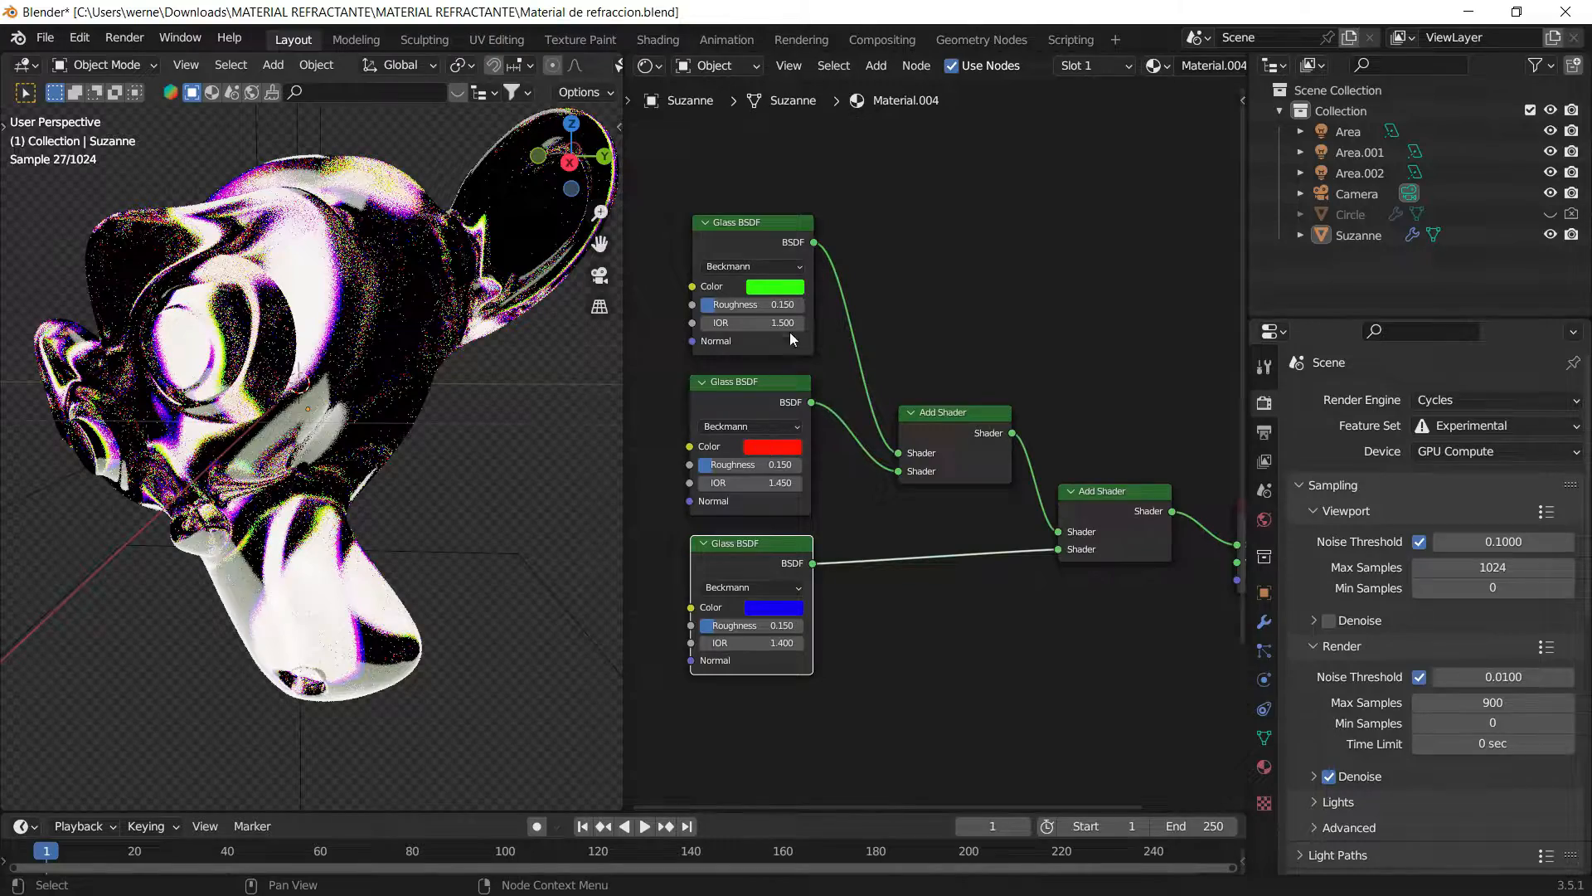
middle_drag(373, 254, 564, 278)
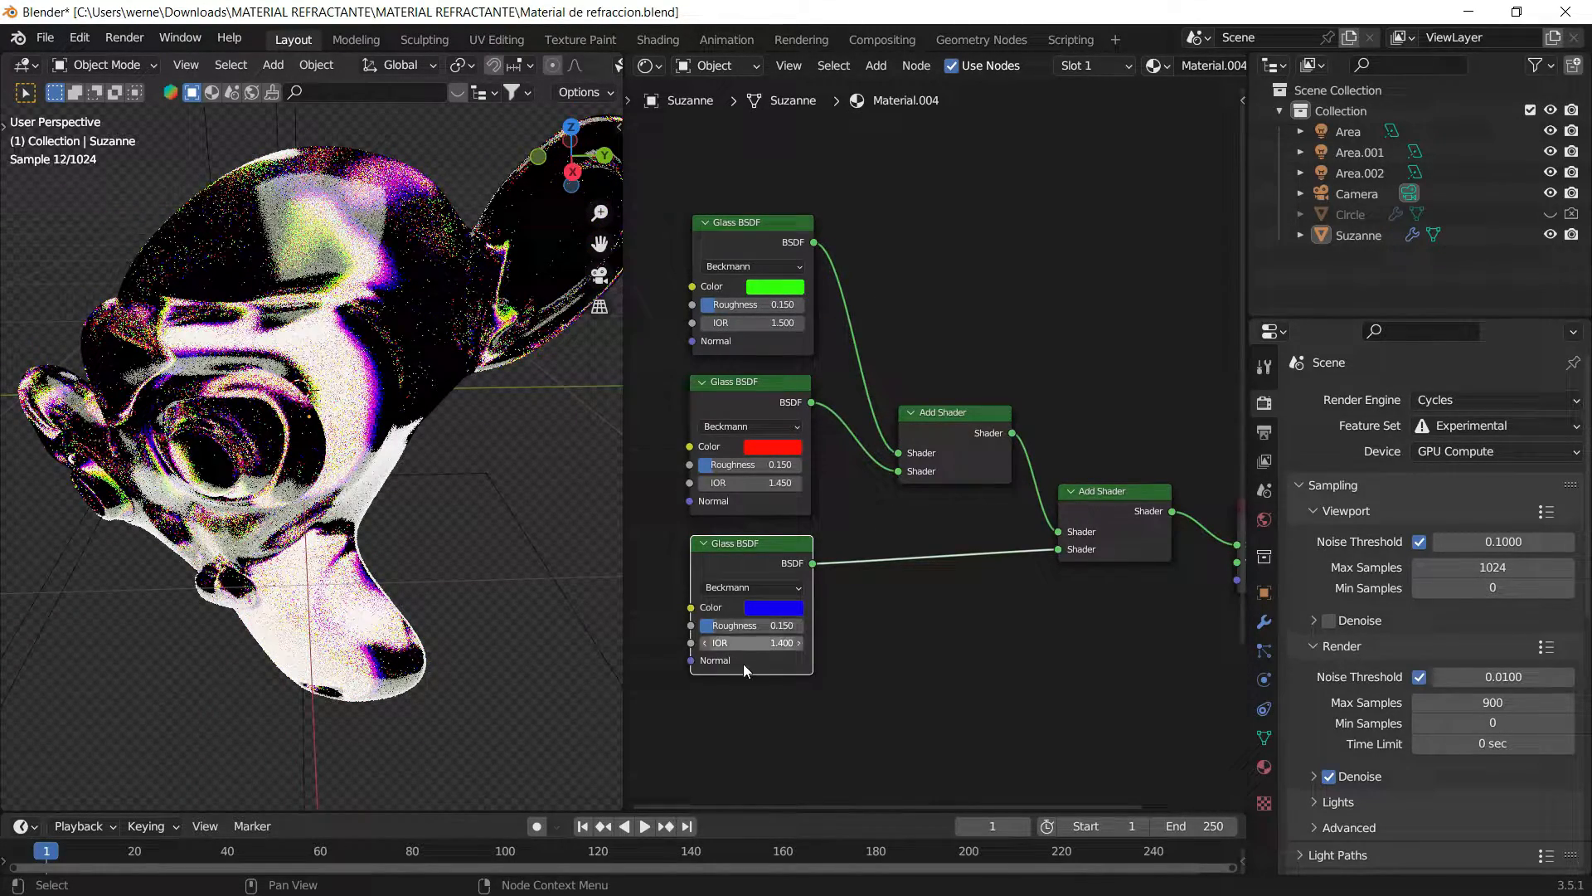
middle_drag(500, 426, 576, 298)
click(599, 276)
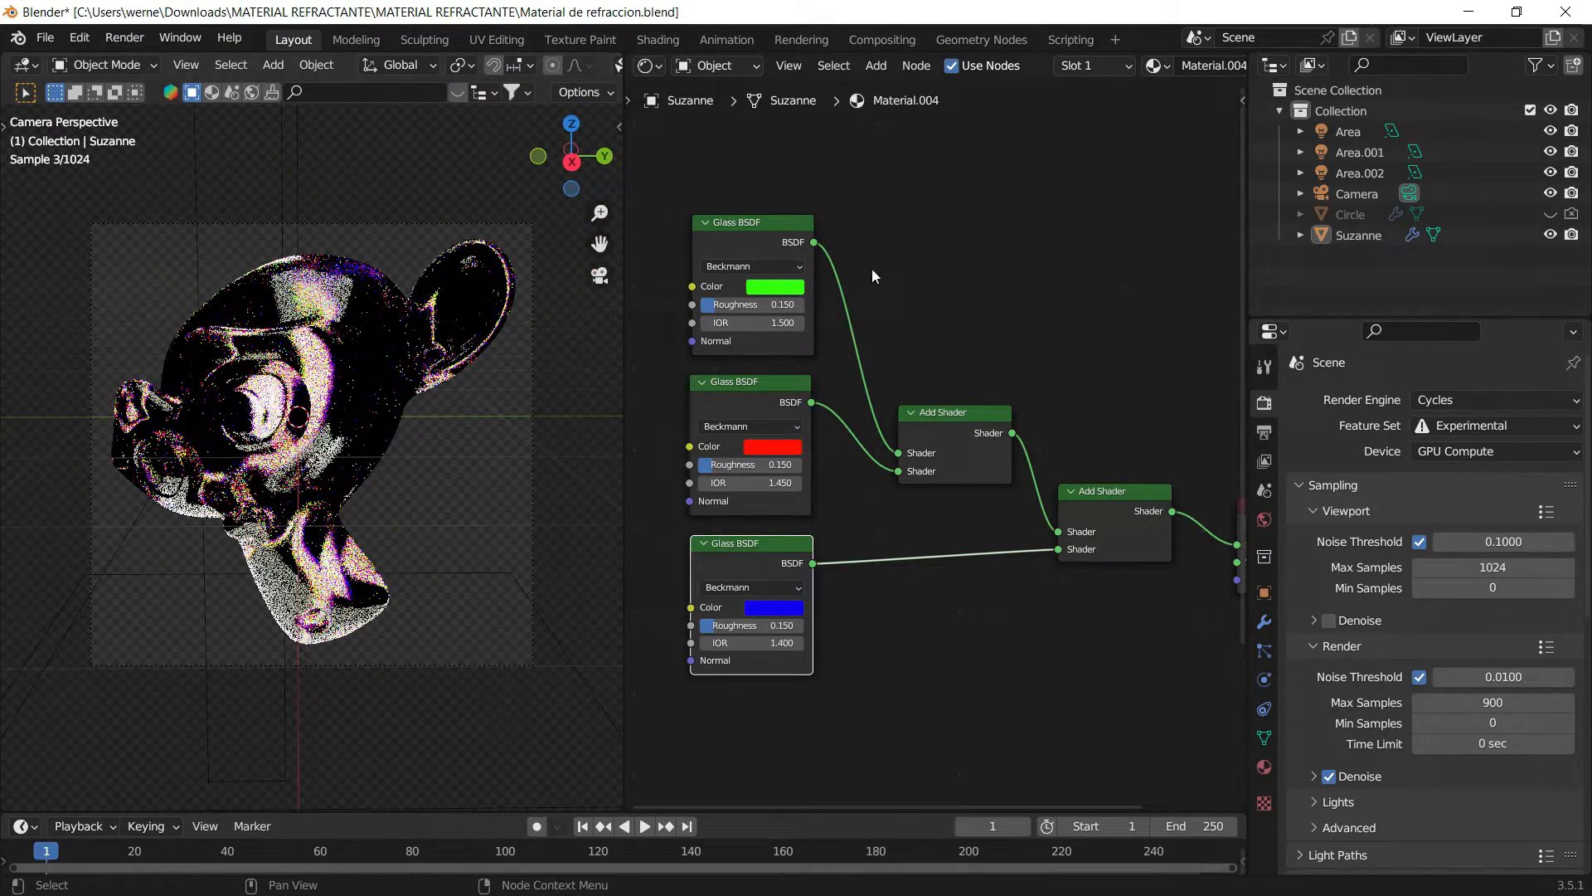
Step: Delete the three Glass BSDF and two Add Shader nodes, and move the Refraction BSDF up into their place
scroll(912, 348, down, 3)
drag(1072, 291, 741, 580)
key(x)
drag(862, 687, 838, 370)
scroll(947, 407, up, 3)
scroll(863, 336, down, 1)
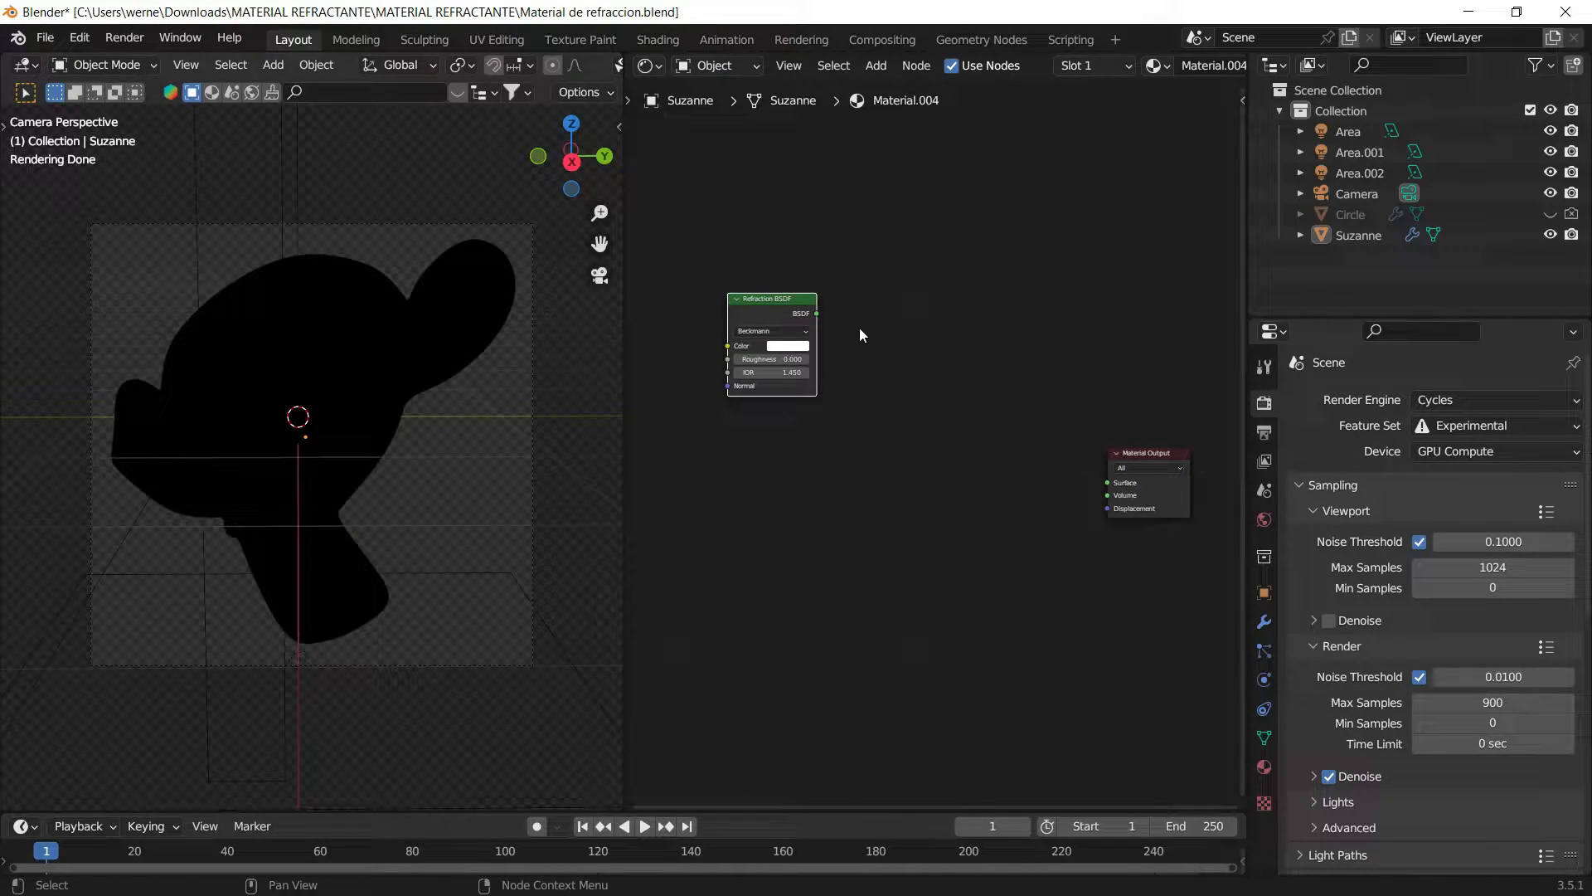
Step: Duplicate the Refraction BSDF twice, stacking the copies below the original
key(shift+d)
click(860, 468)
key(shift+d)
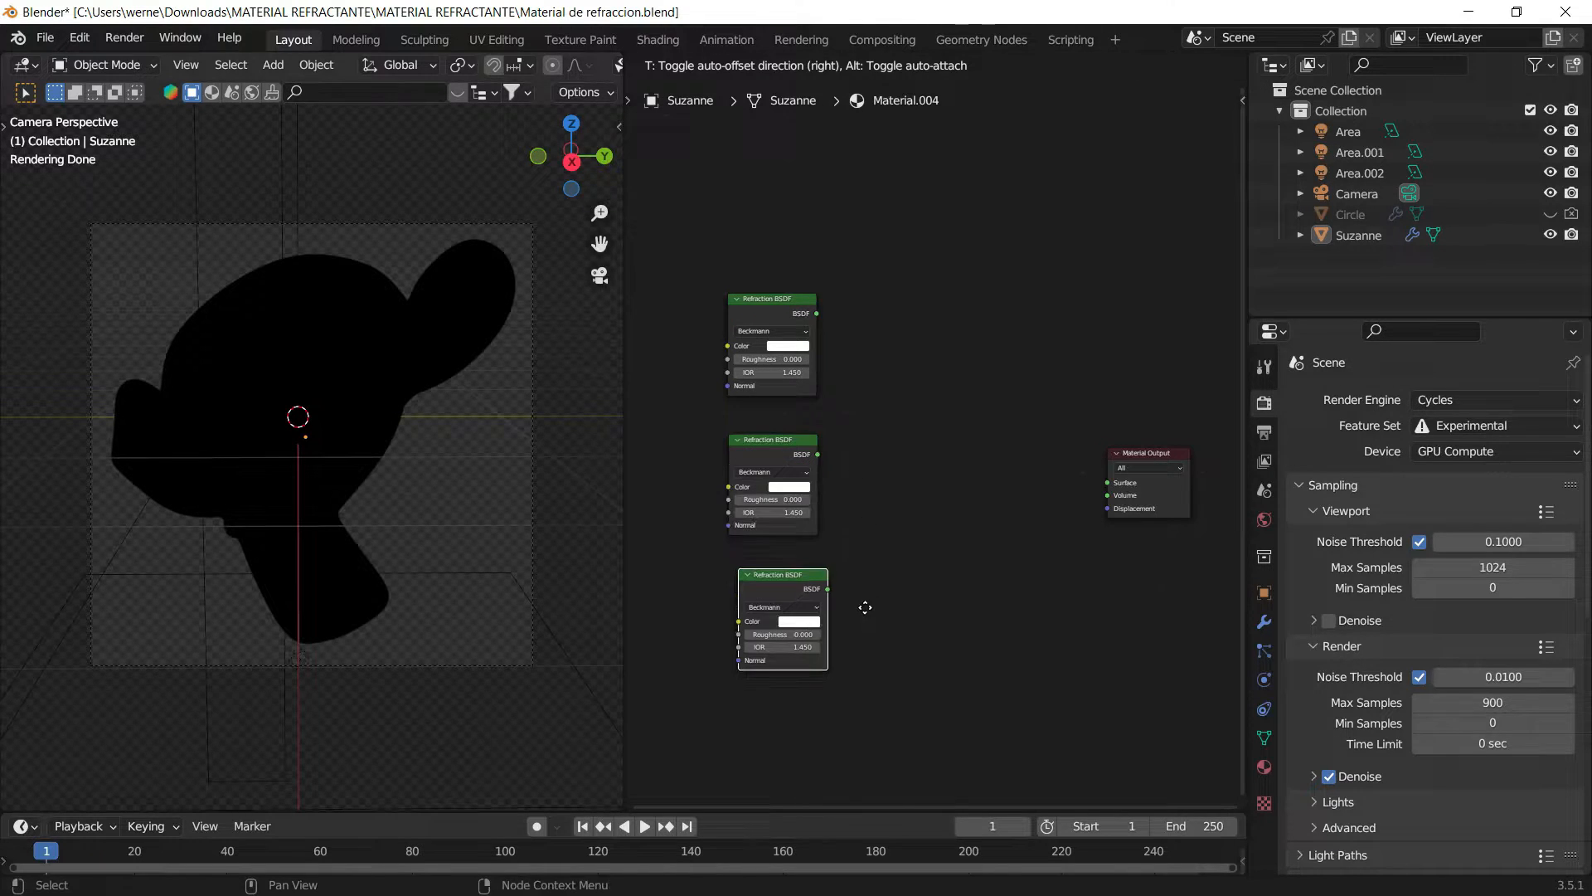
click(862, 610)
Step: Add an Add Shader node beside the Material Output and place a duplicate of it to its left
key(shift+a)
click(952, 432)
text(add)
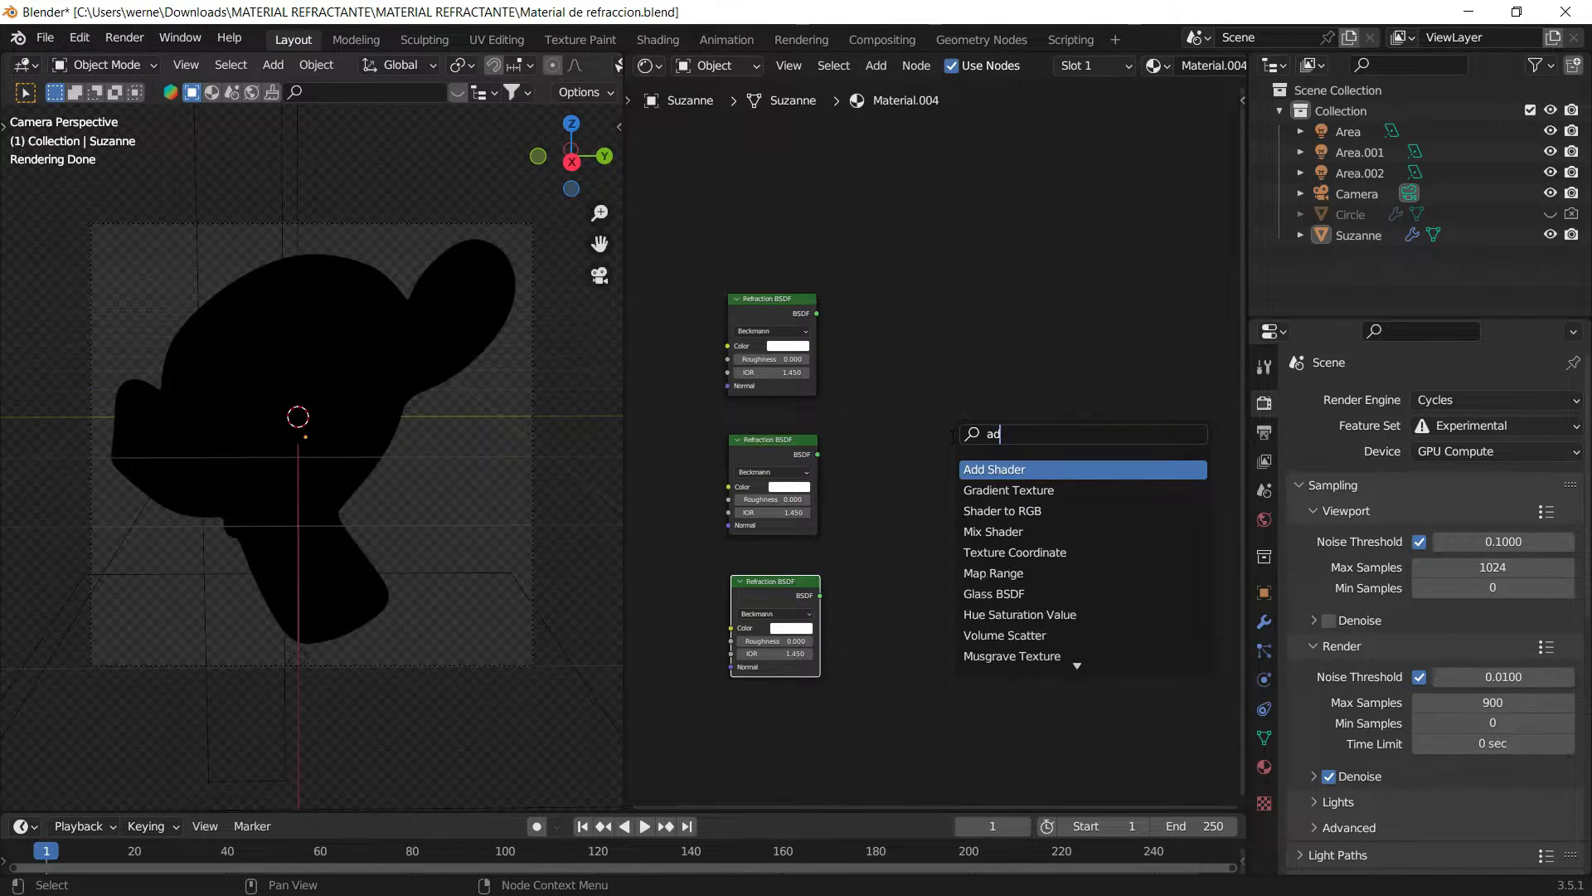
key(Return)
click(982, 474)
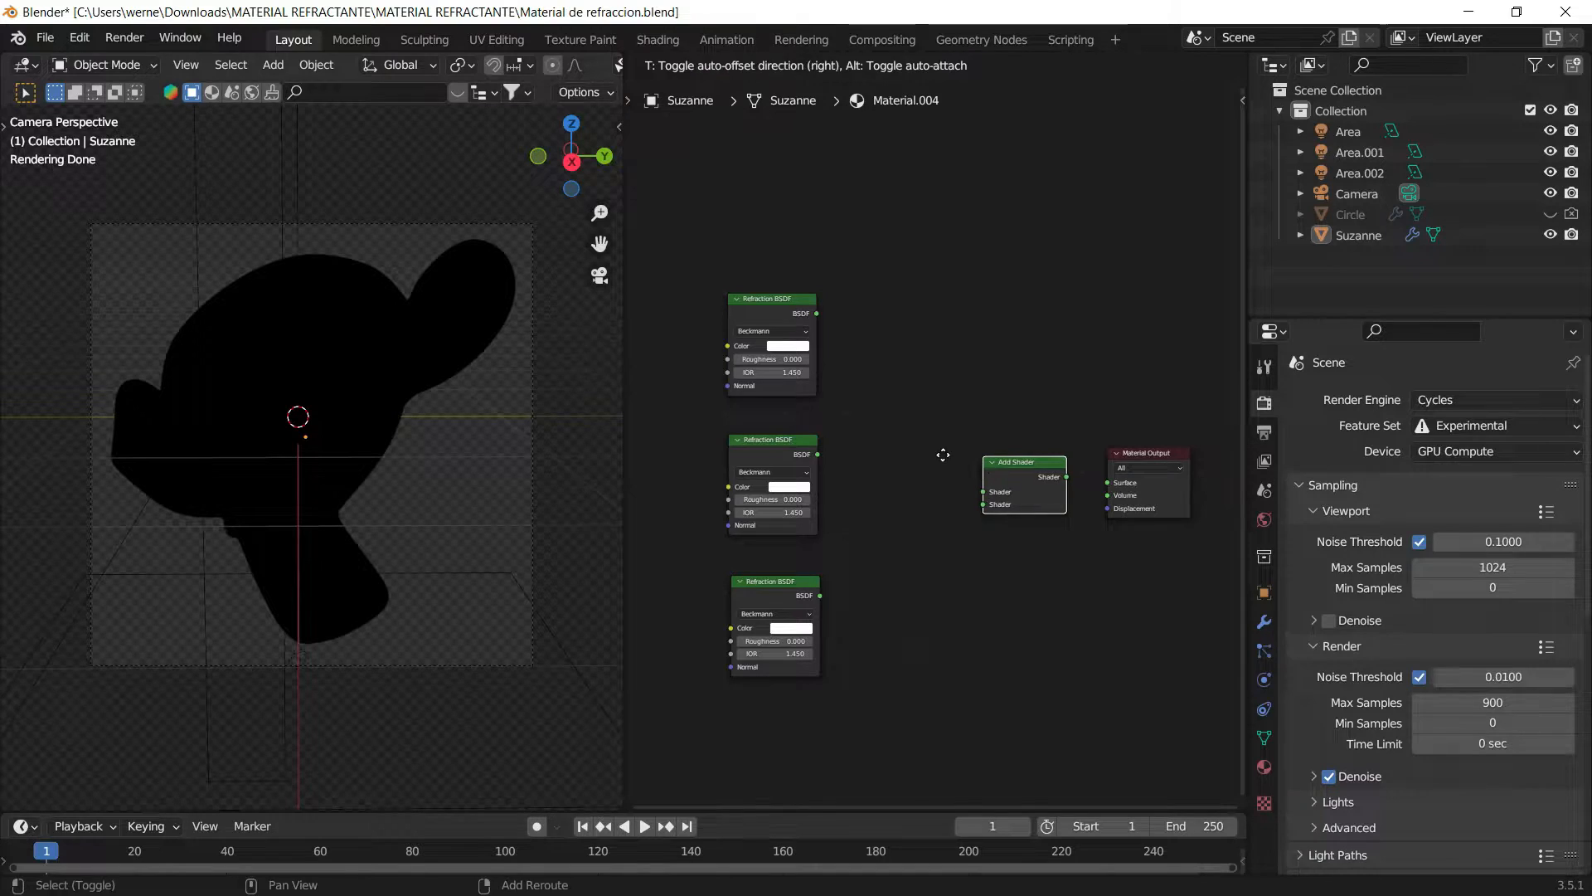
key(shift+d)
click(908, 464)
Step: Wire the three Refraction BSDF nodes through the two chained Add Shaders into the Material Output's Surface
drag(1067, 476, 993, 489)
drag(817, 314, 869, 502)
drag(819, 595, 999, 502)
scroll(784, 401, up, 1)
scroll(877, 382, up, 1)
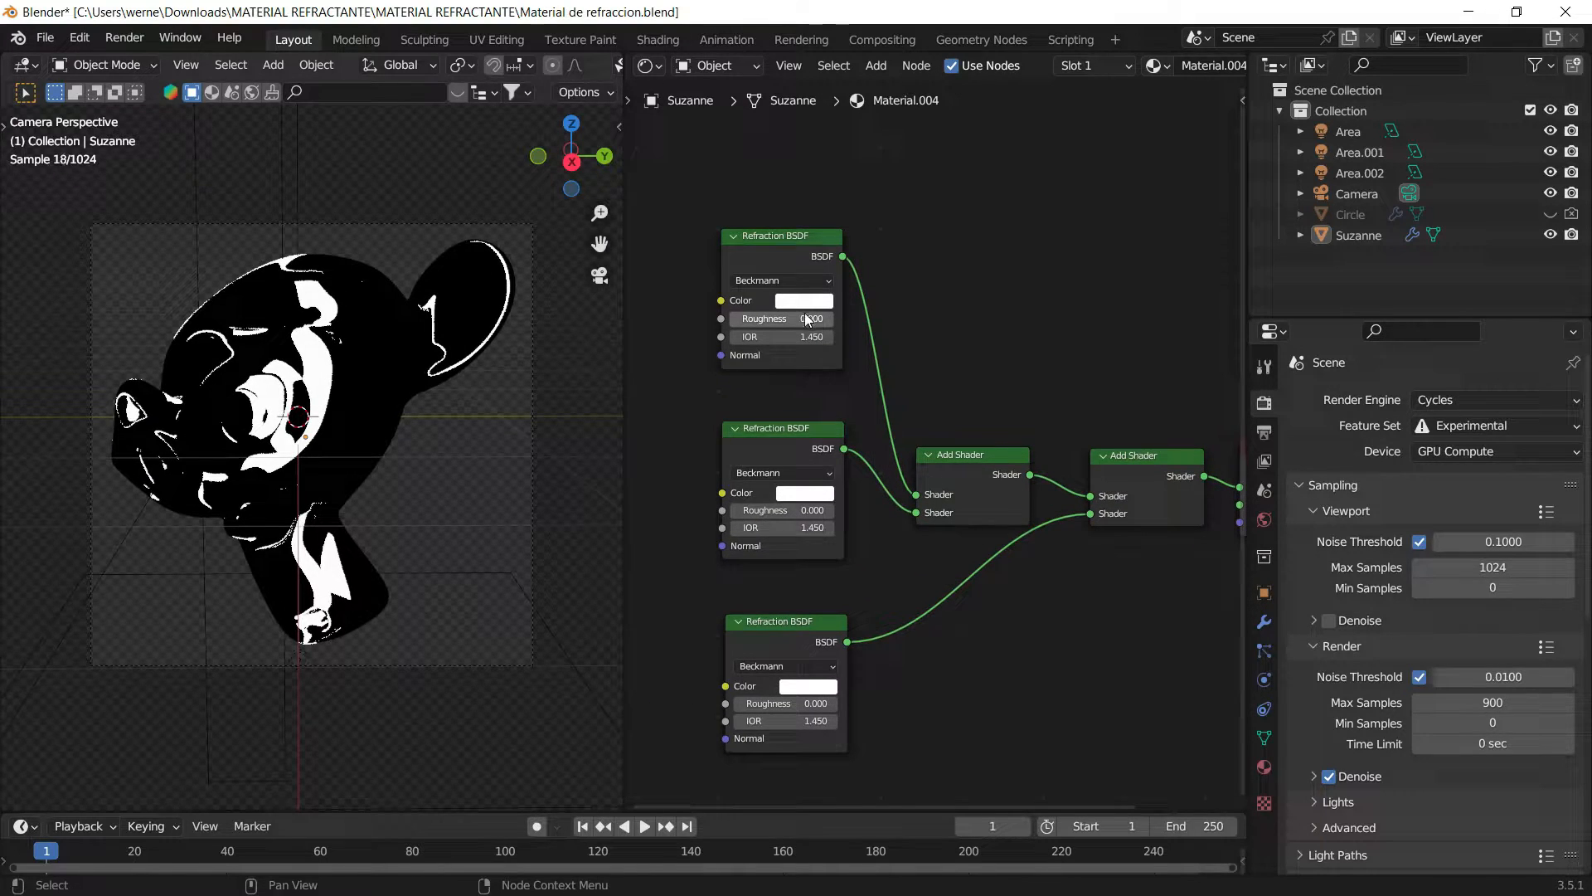
Step: Set the IOR of the uppermost Refraction BSDF to 1.5 and that of the lowest one to 1.4
text(1)
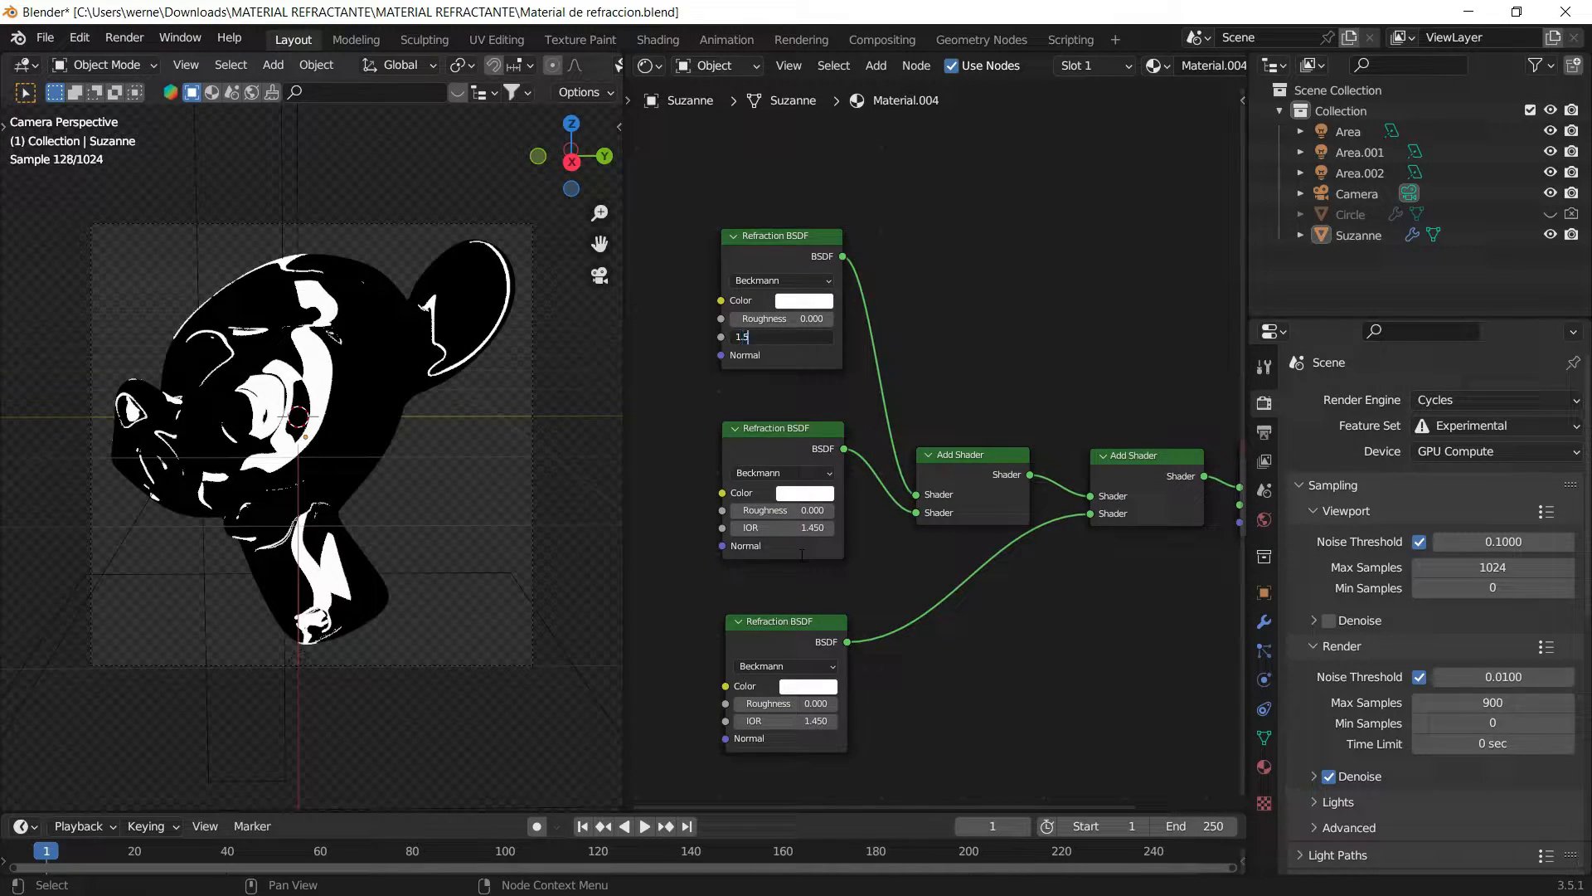
text(.5)
key(Return)
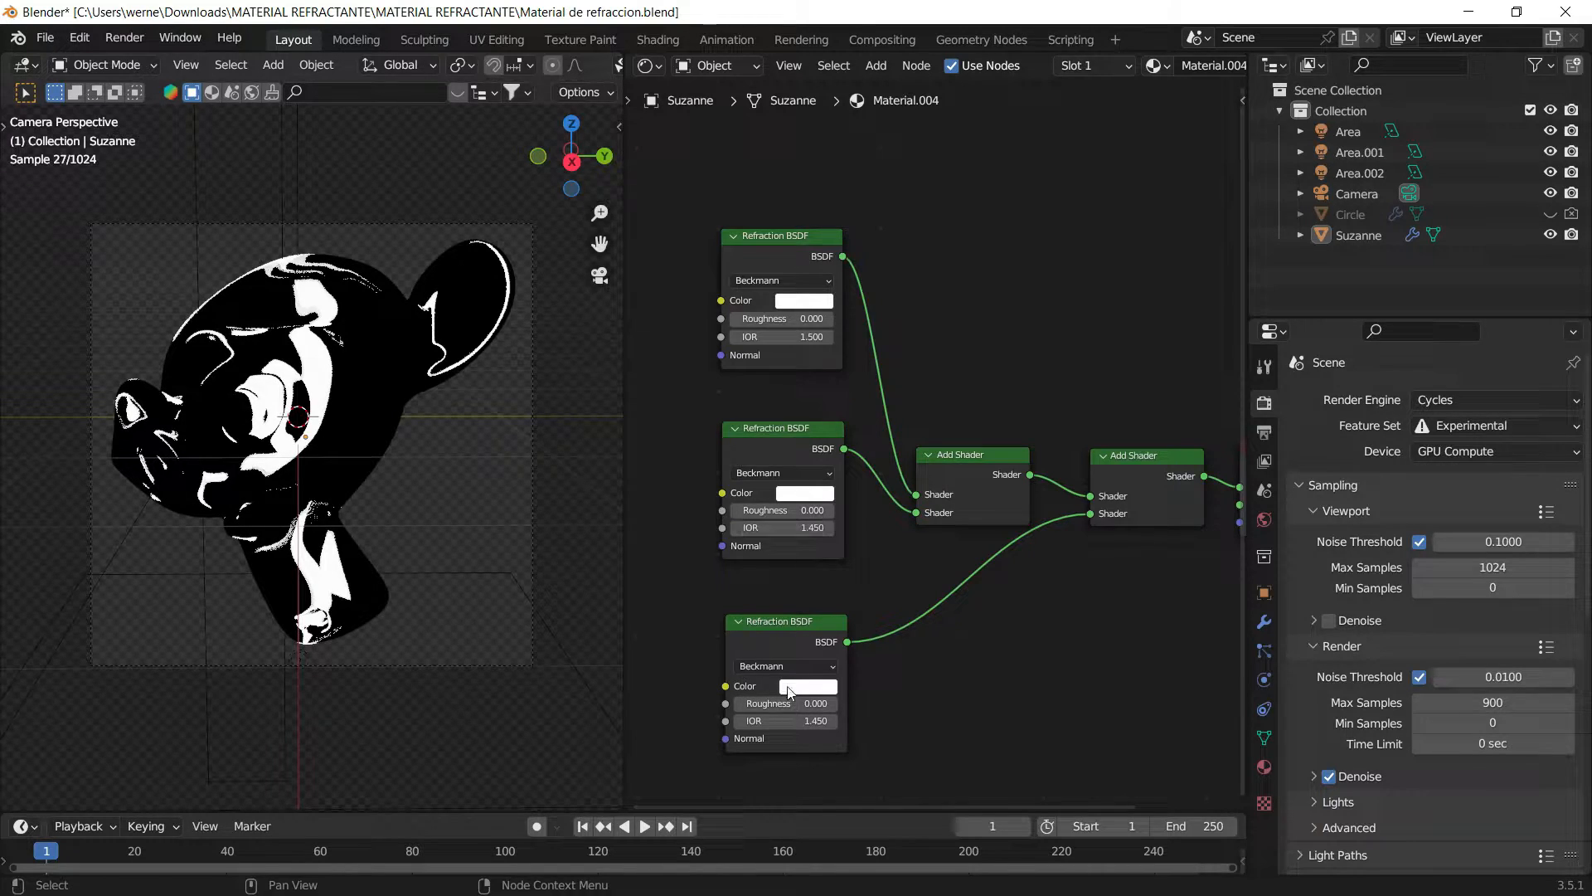
text(1.4)
key(Return)
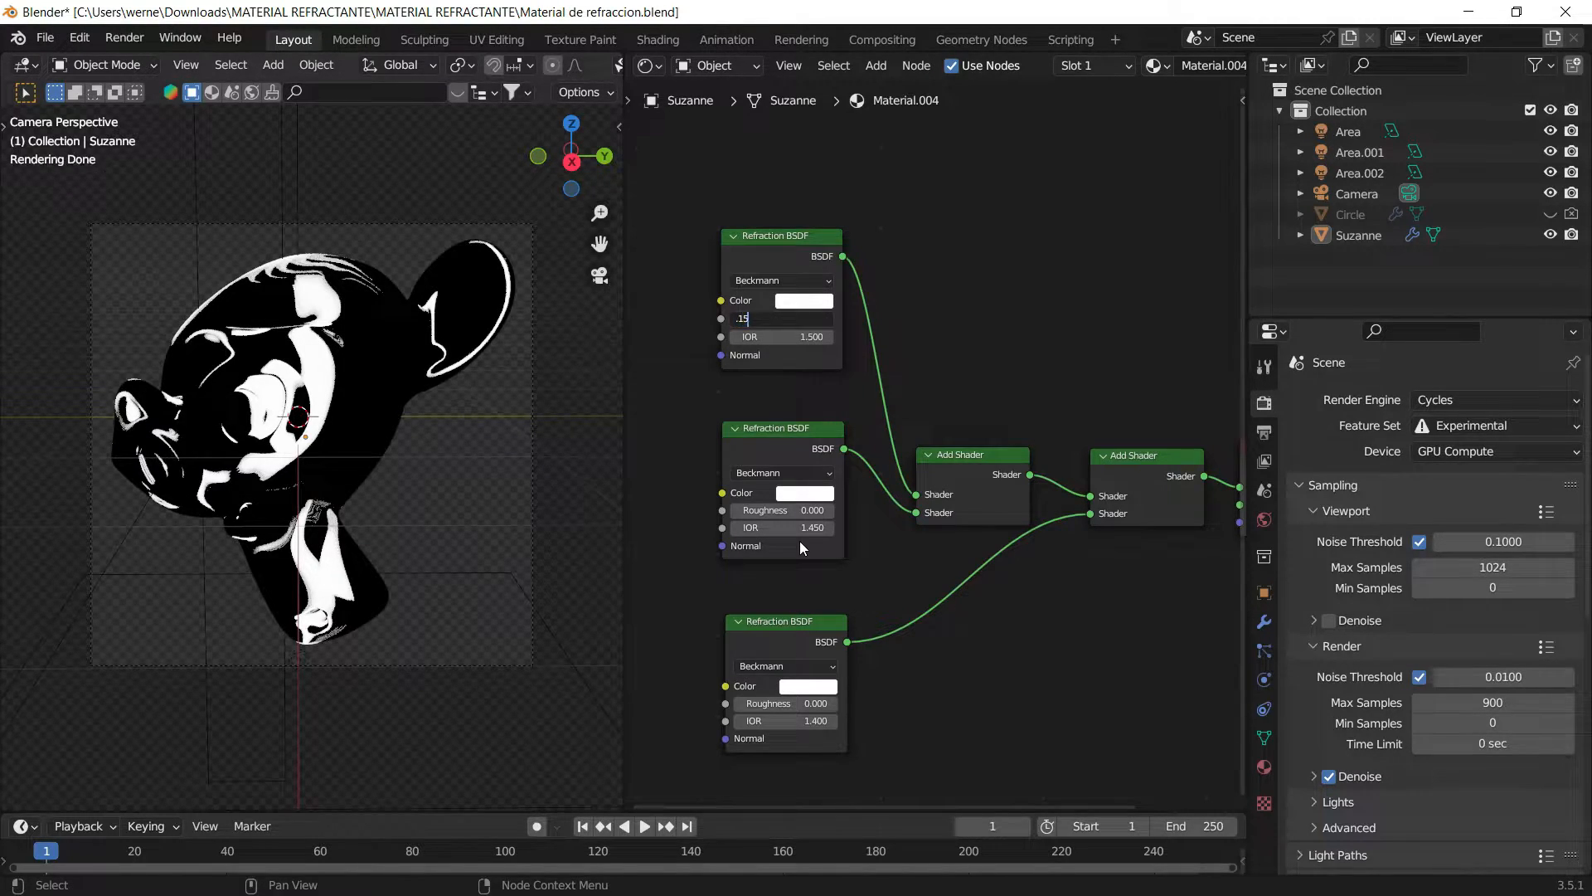
Step: Set the Roughness of all three Refraction BSDF nodes to 0.15
key(Return)
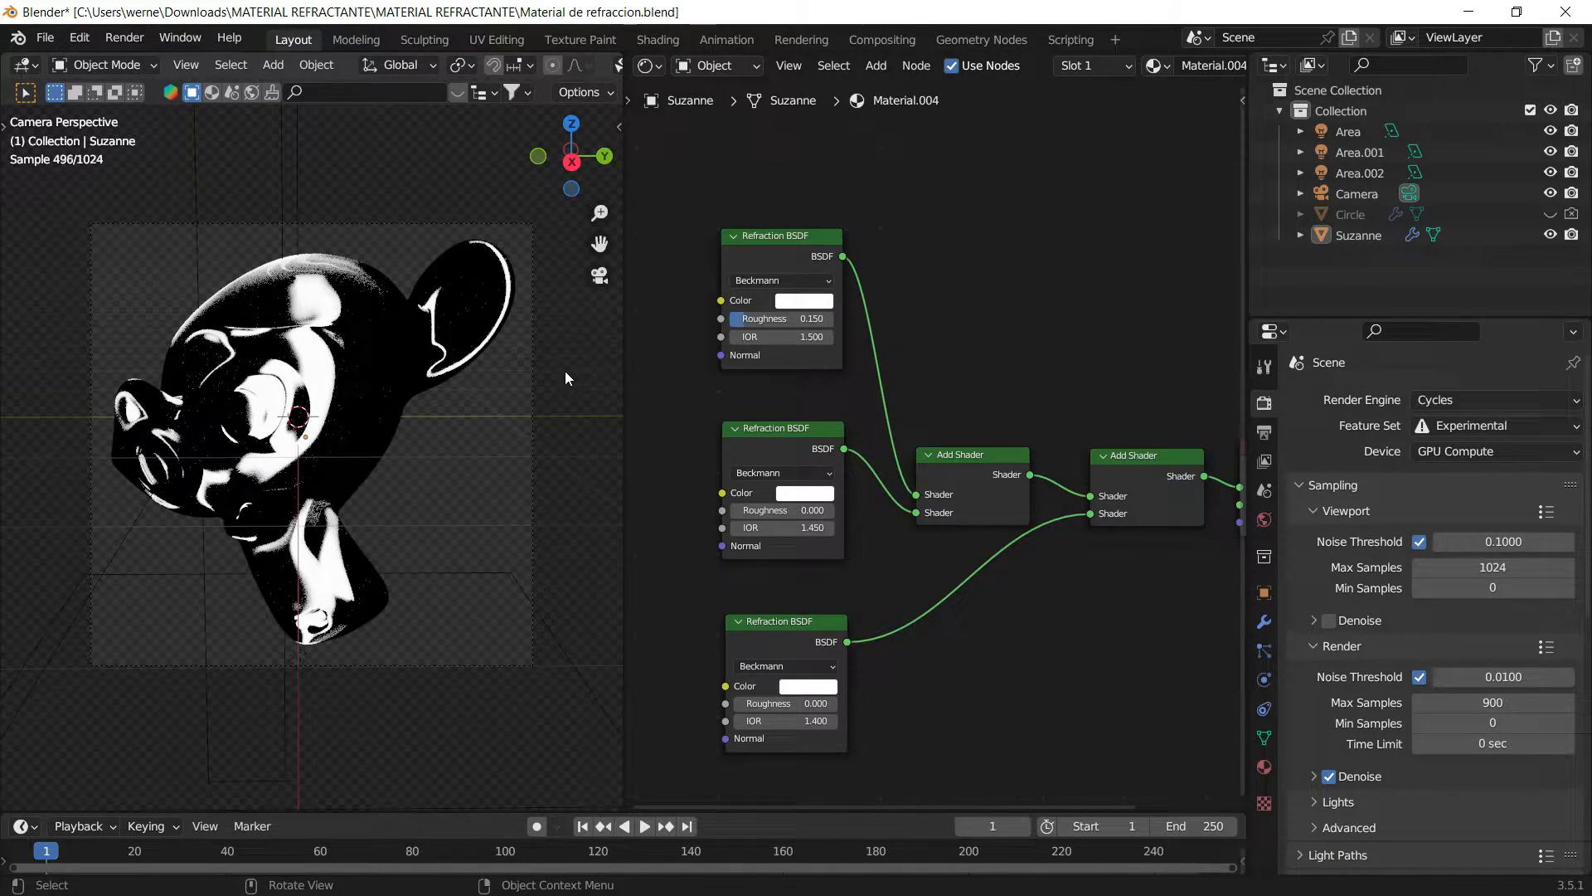
click(811, 518)
text(.15)
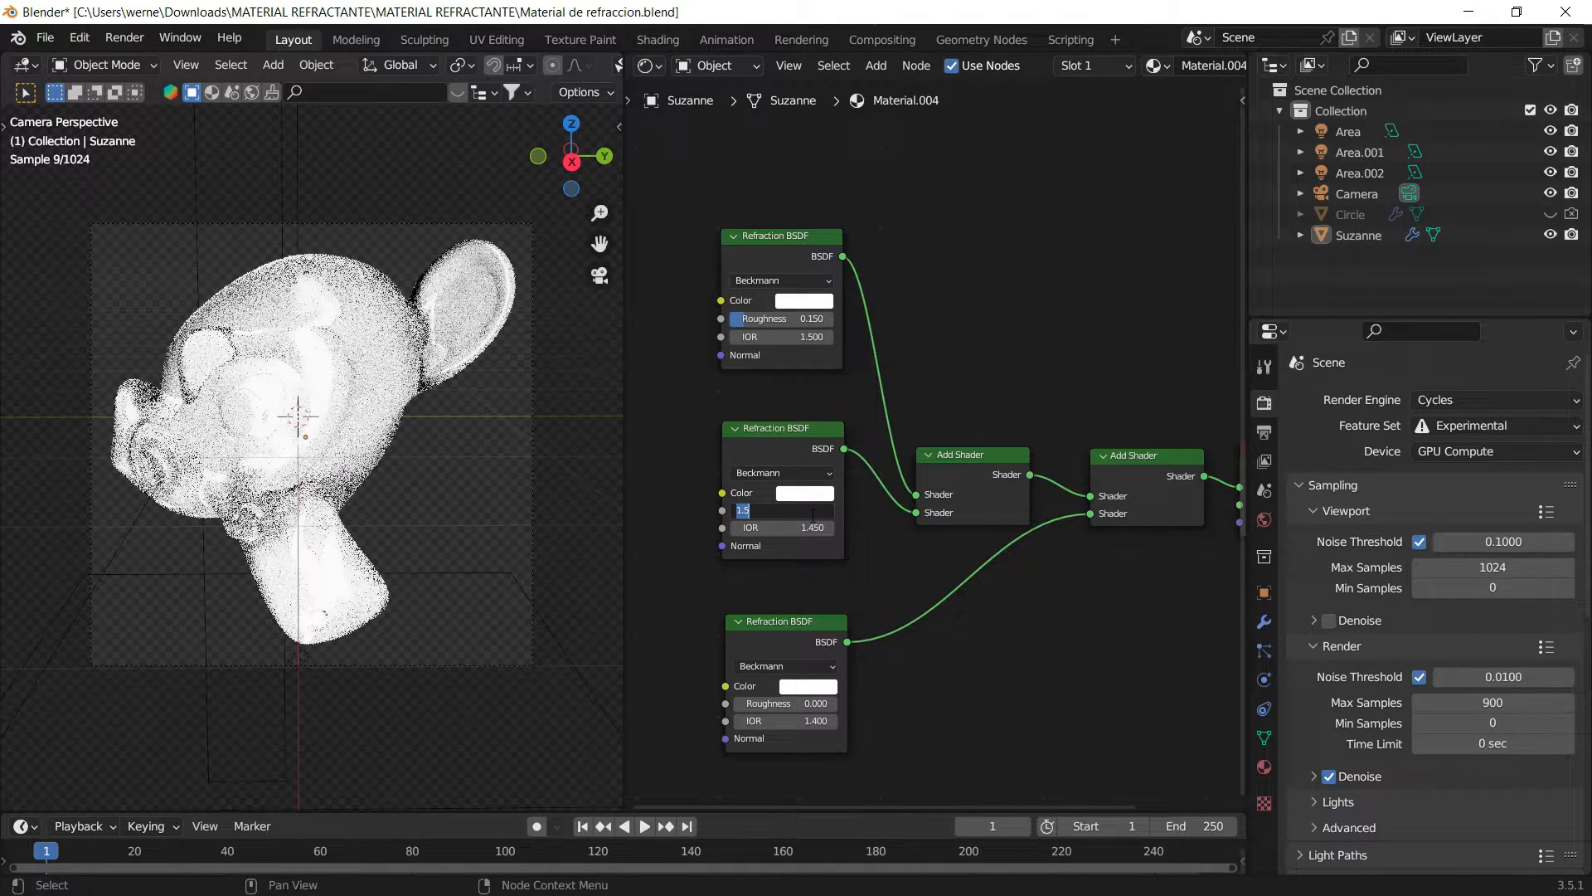
key(Return)
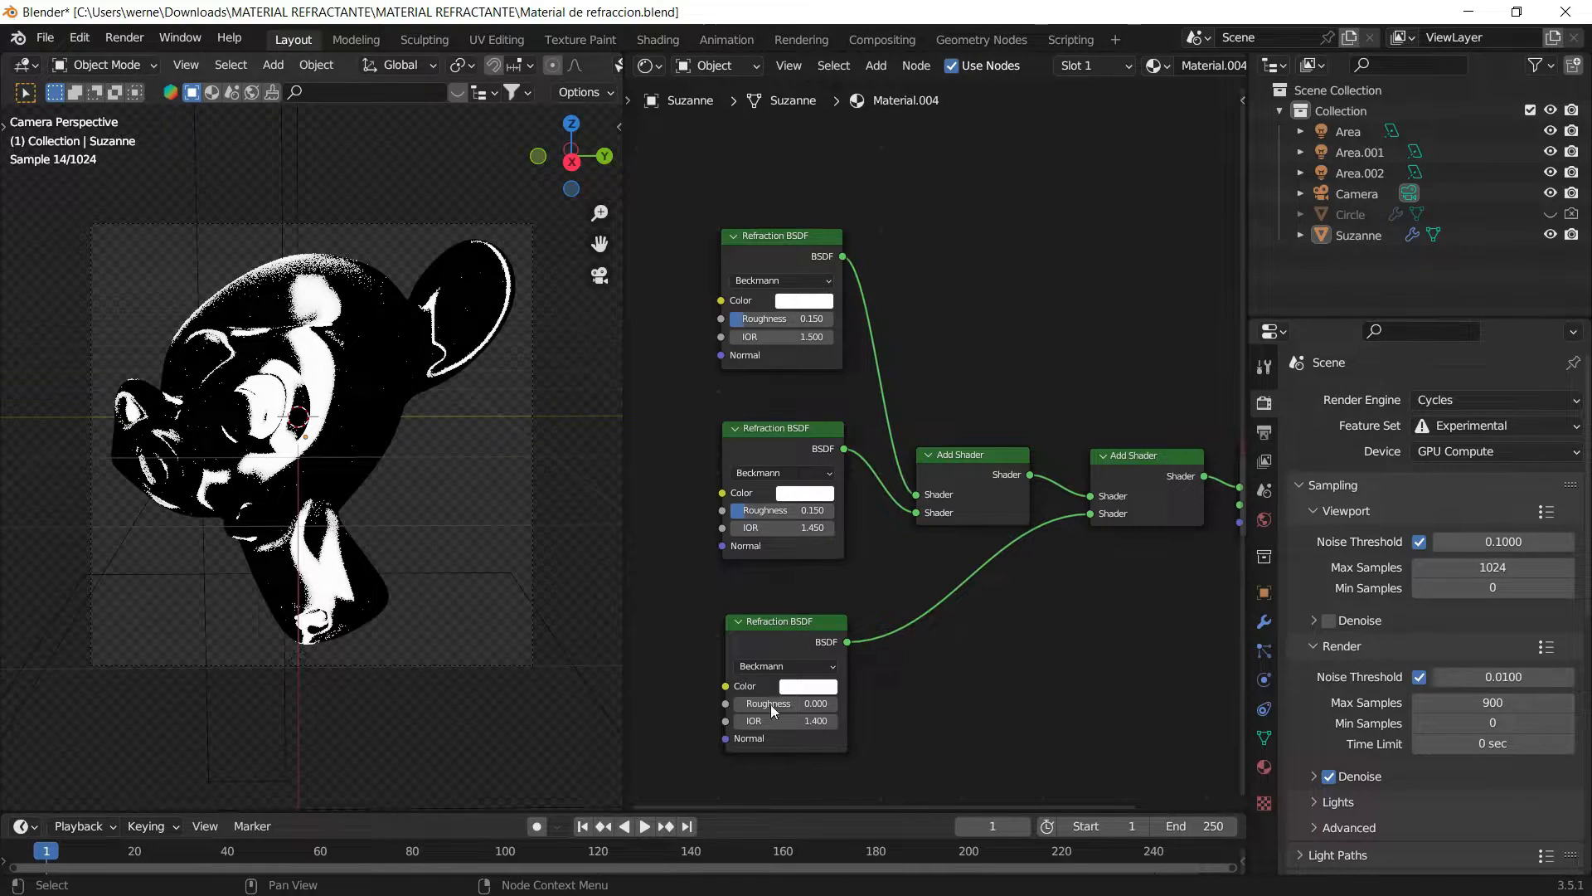
text(.15)
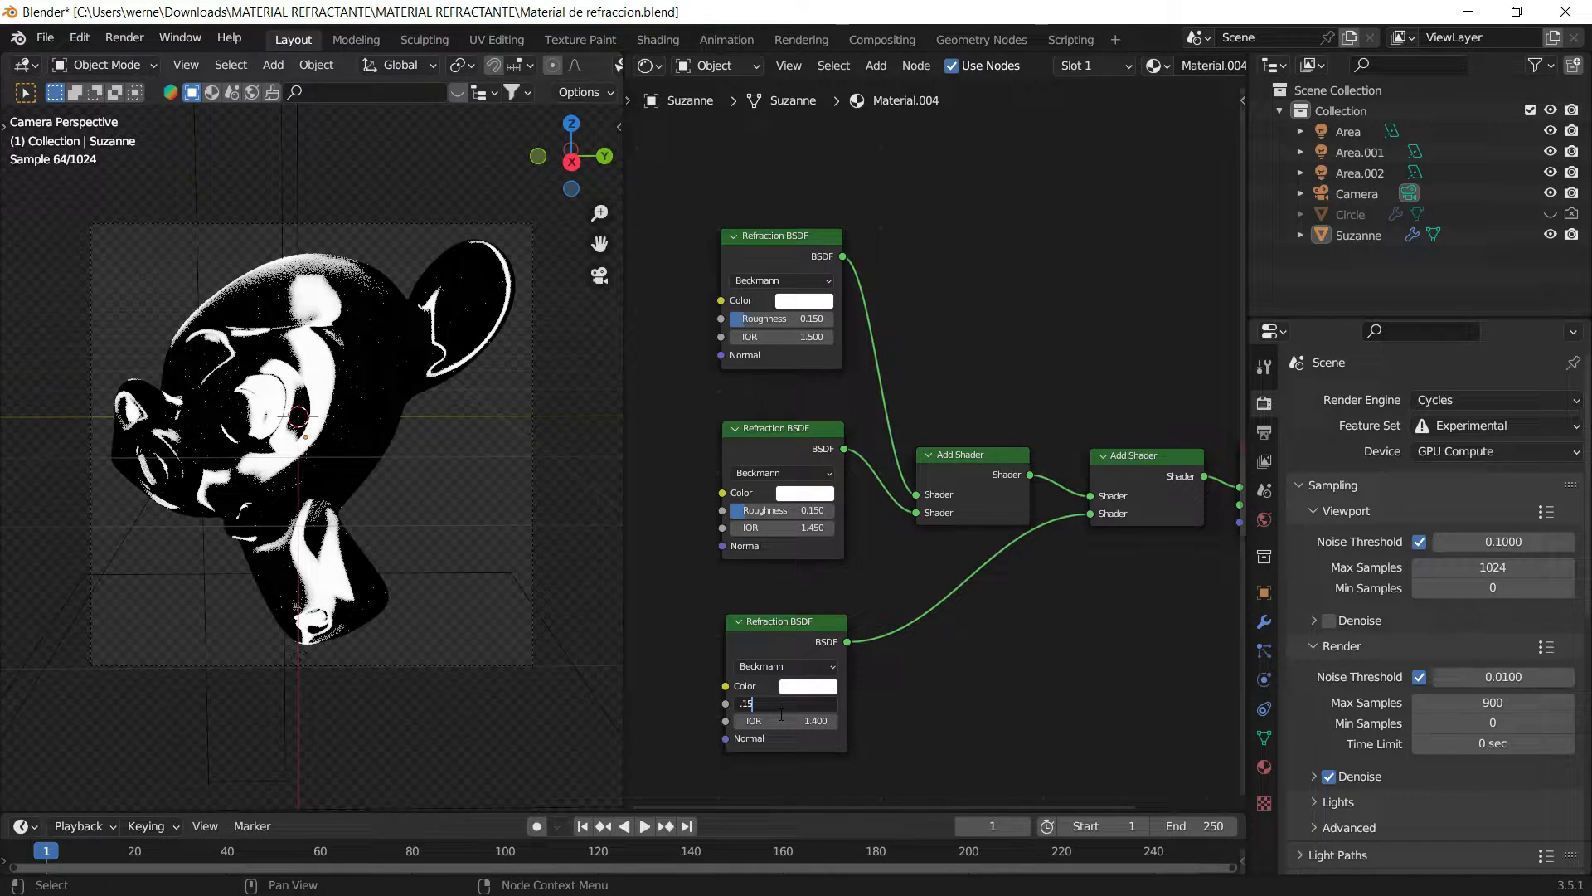
key(Return)
Step: Colour the three Refraction BSDF nodes pure green, blue and red from the uppermost to the lowest
click(782, 304)
click(836, 158)
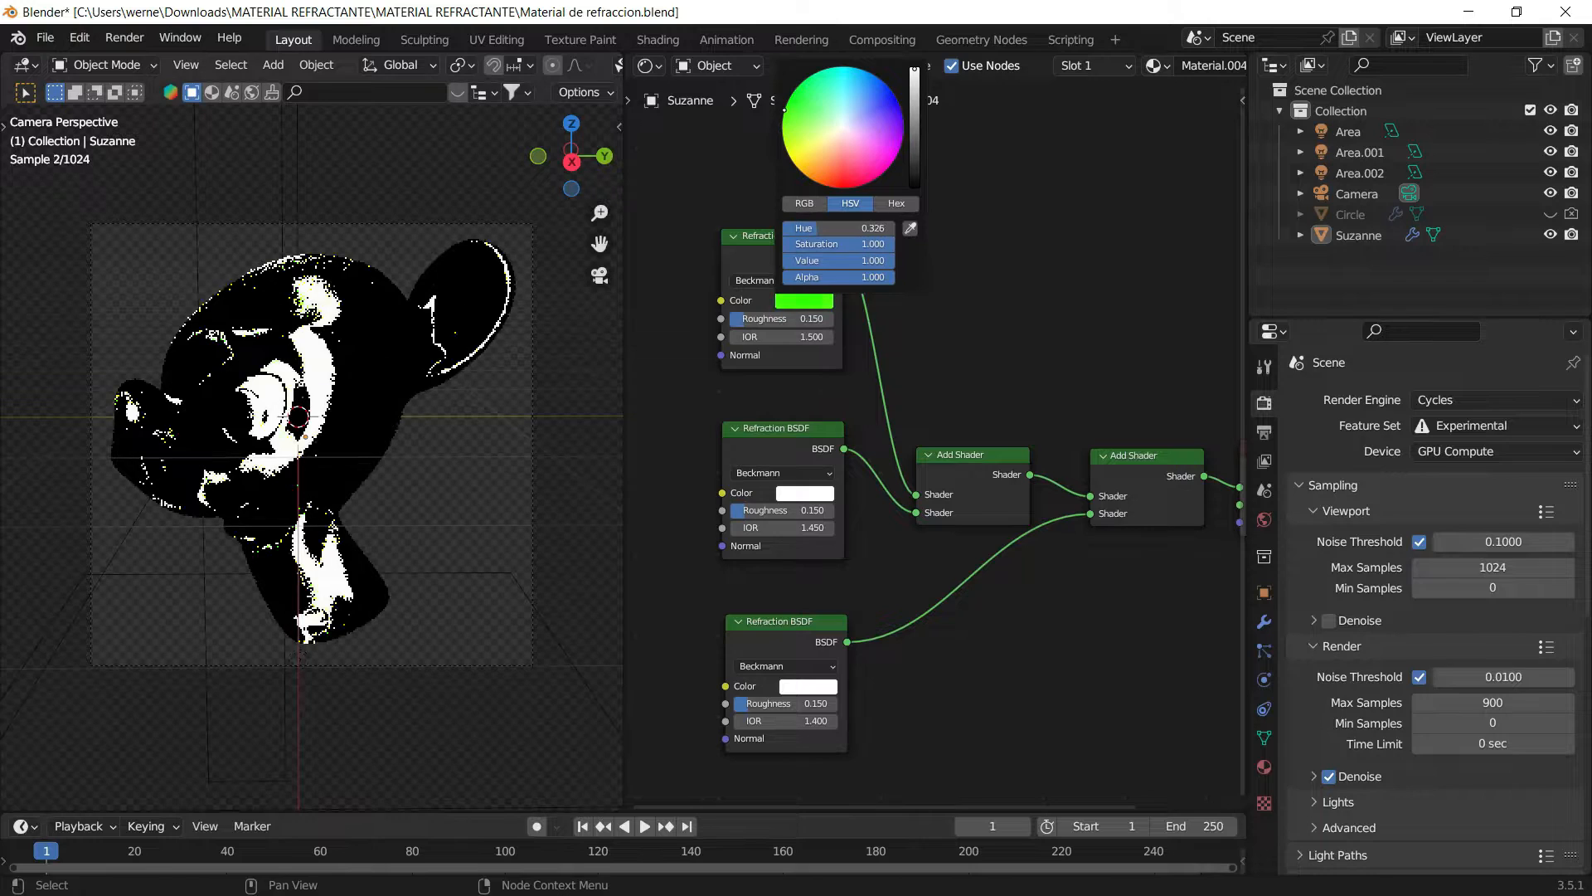
click(805, 493)
click(902, 299)
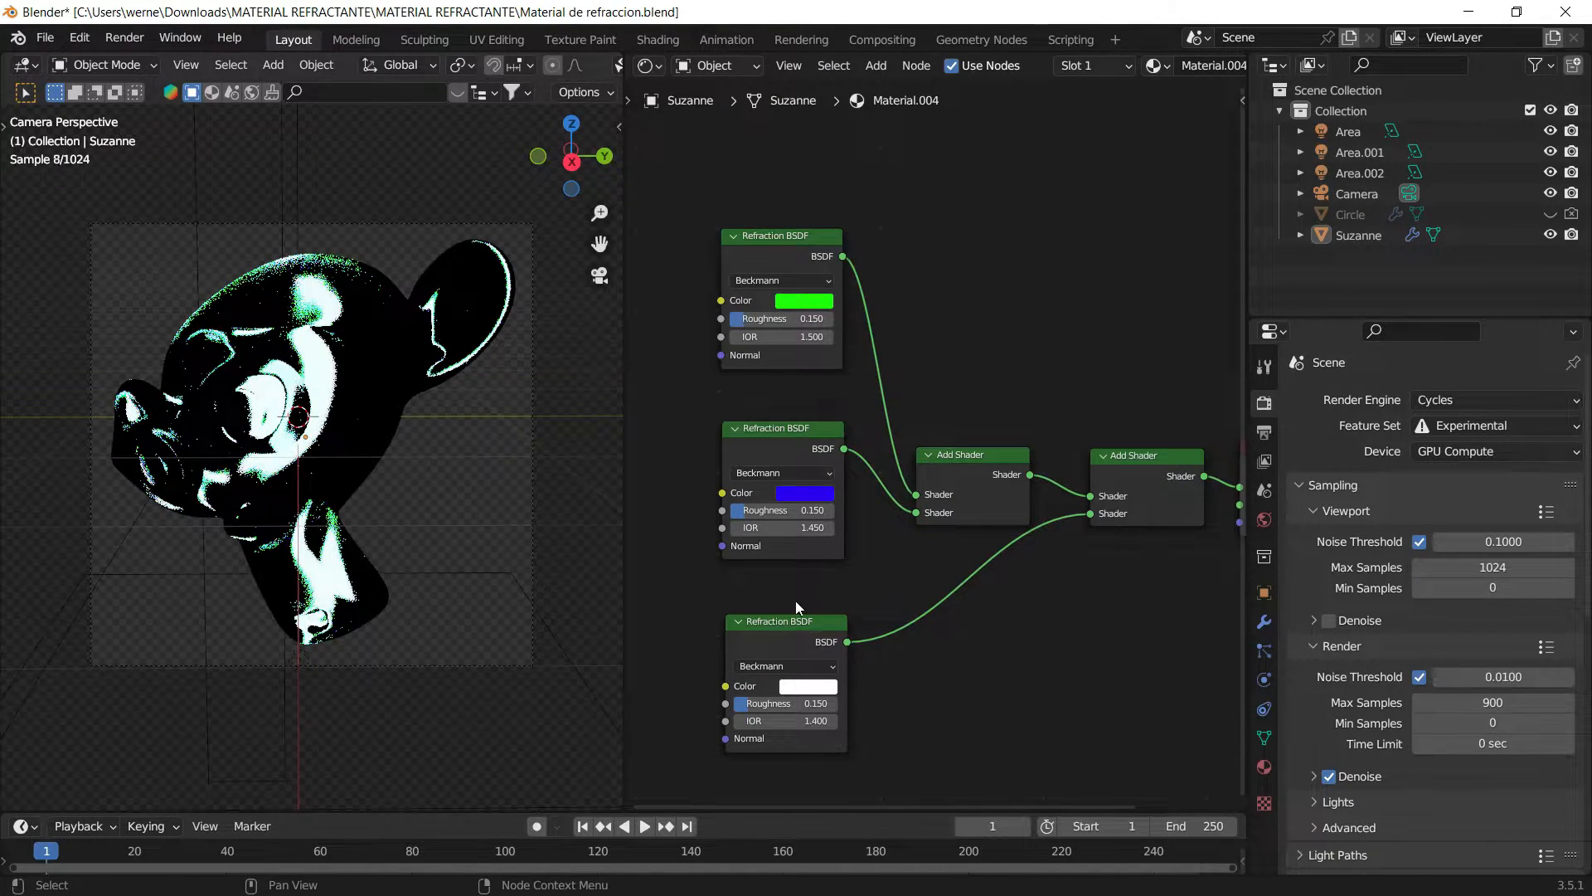
click(809, 685)
click(847, 567)
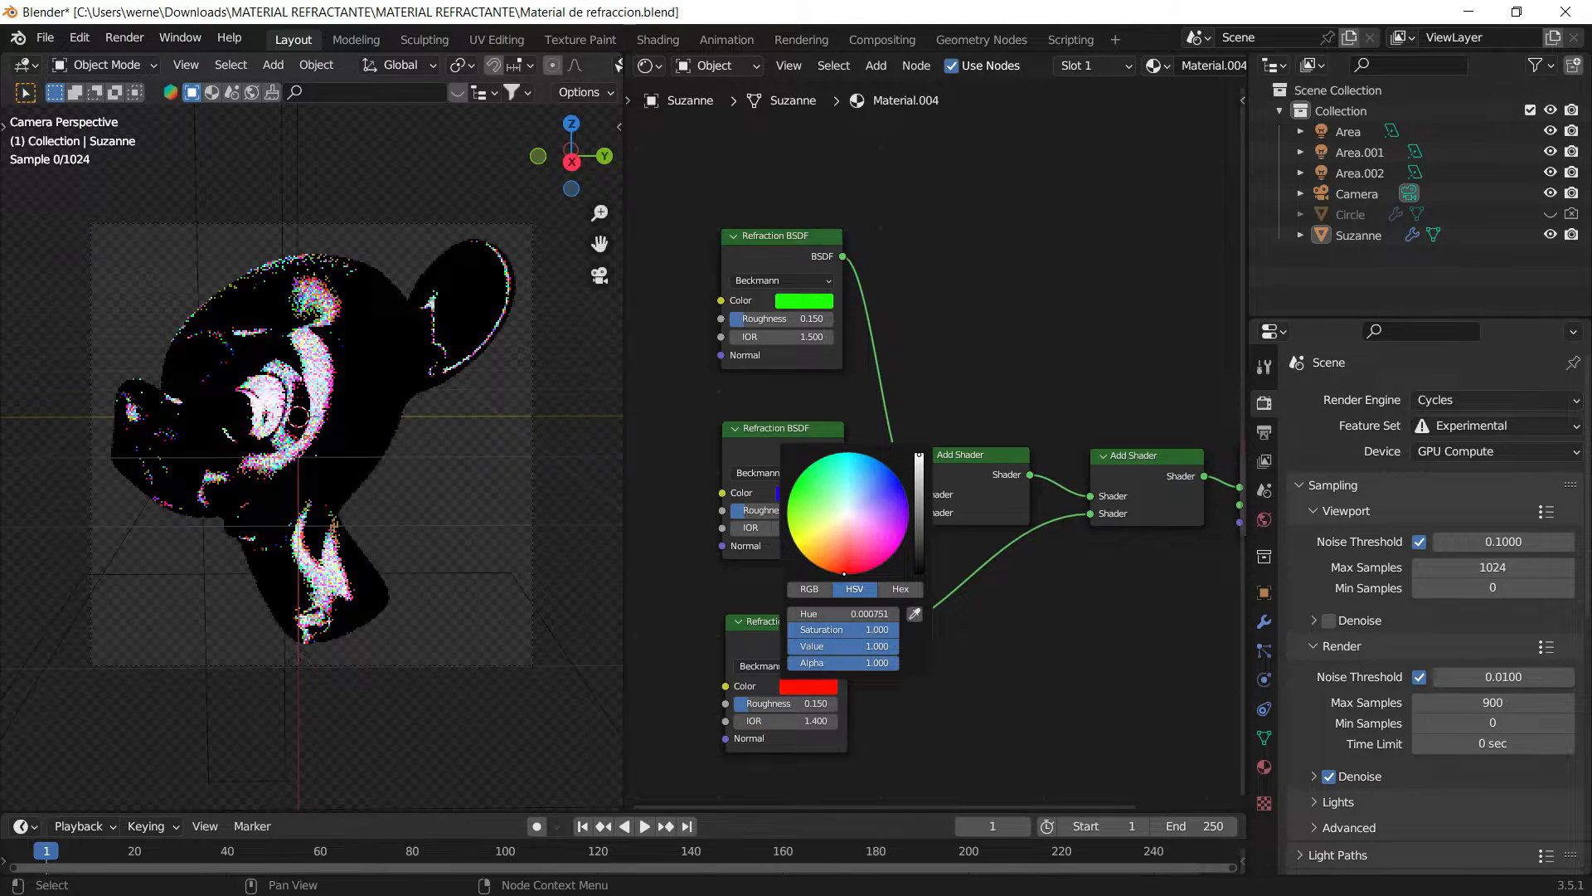
middle_drag(585, 279, 271, 262)
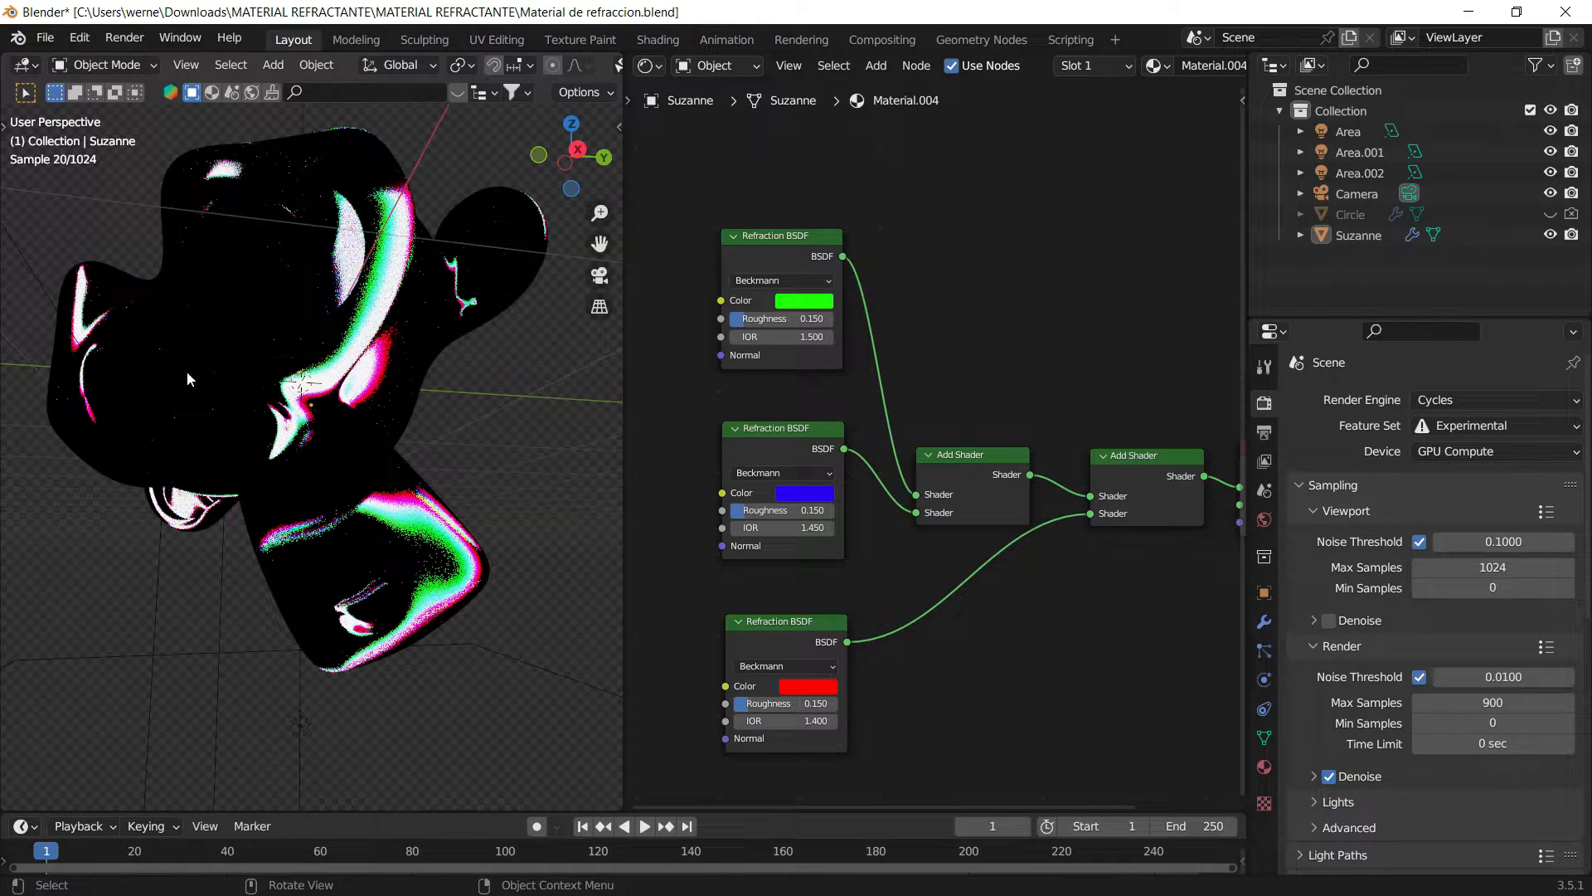
key(KP_0)
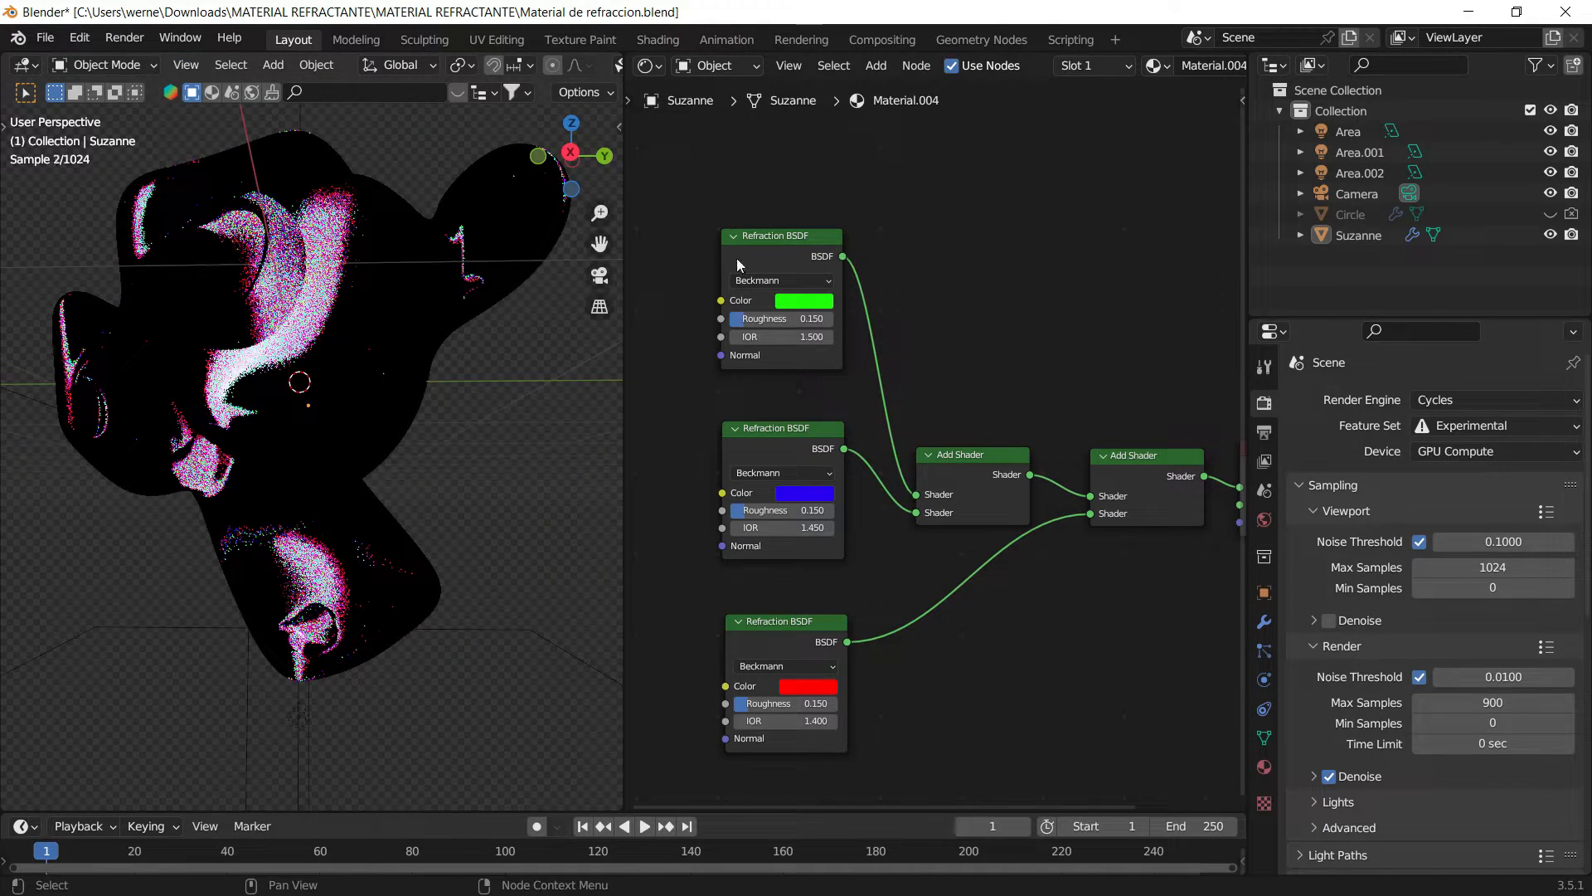
Step: Move the three Refraction BSDF nodes farther away from the Add Shaders, keeping them stacked
scroll(823, 266, down, 3)
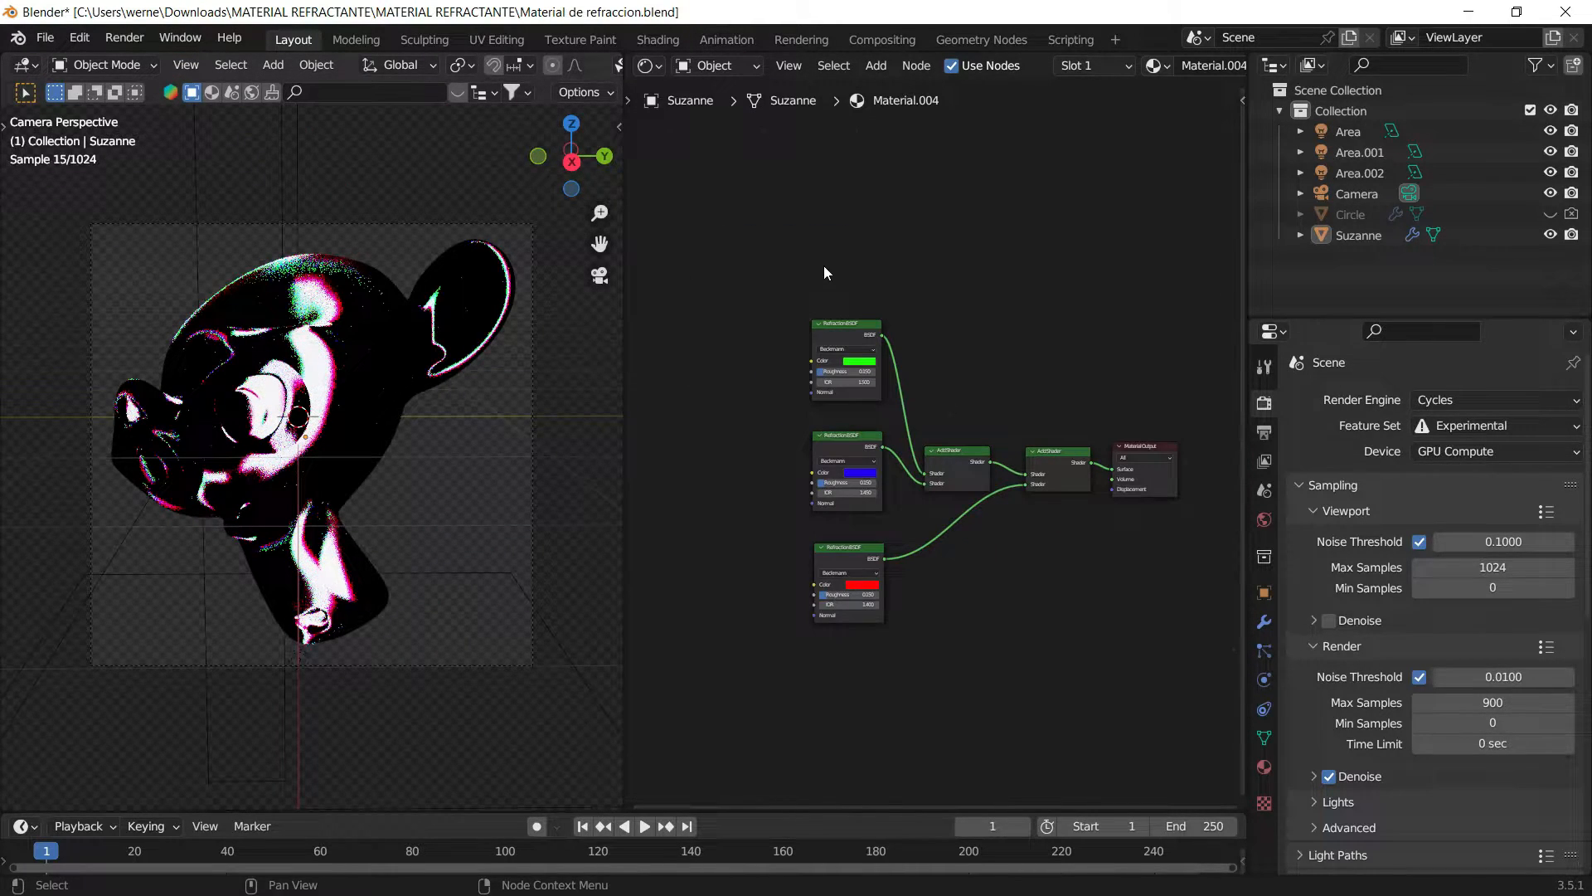
drag(847, 437, 701, 420)
drag(840, 325, 689, 322)
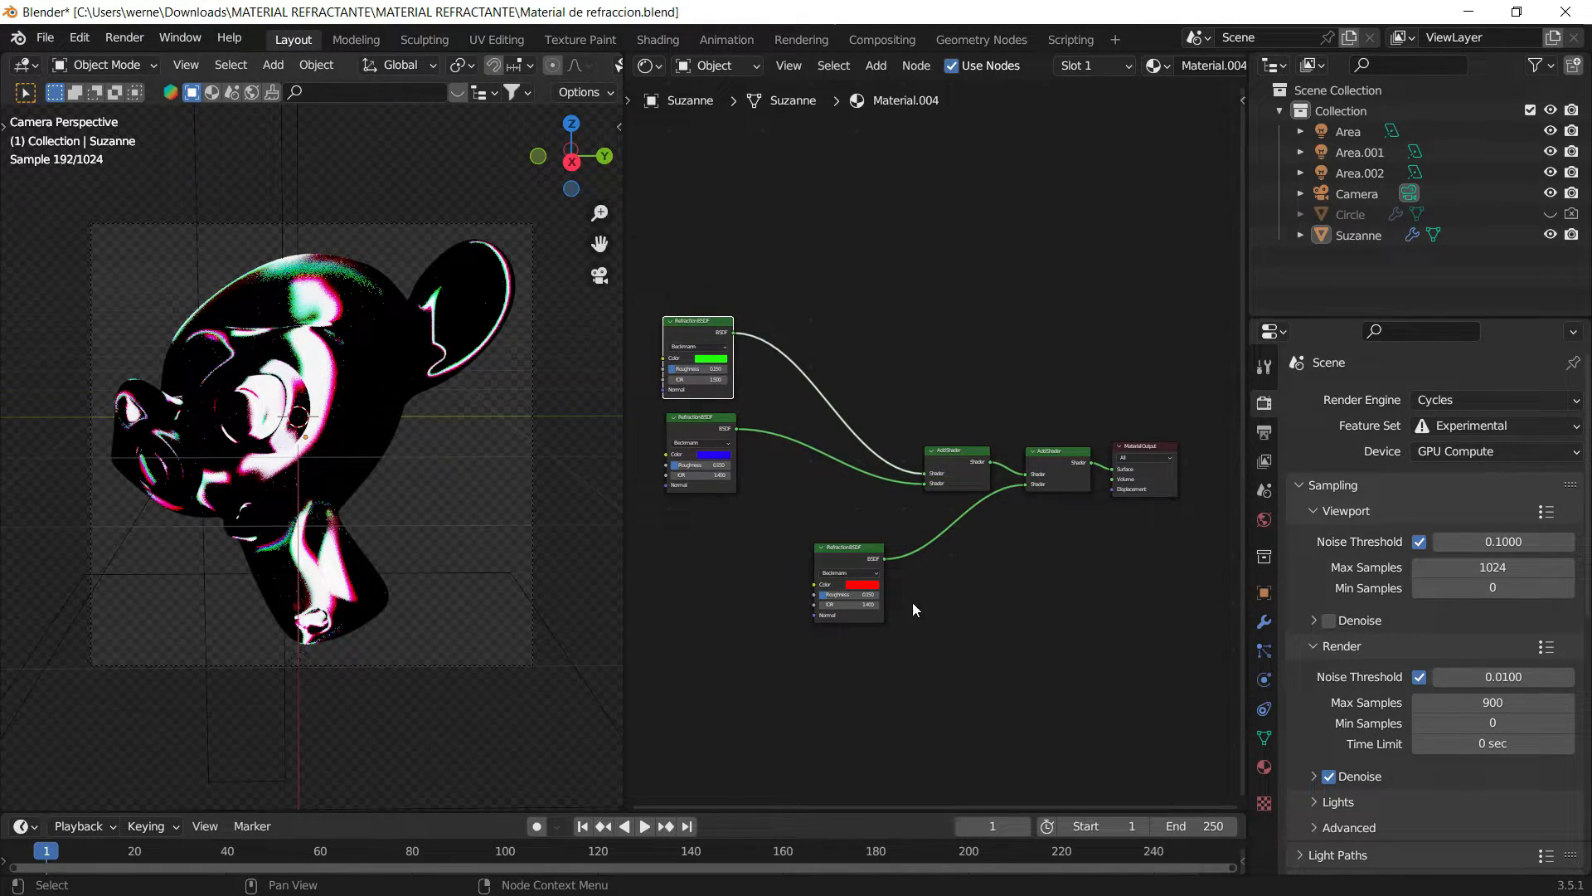
drag(842, 549, 691, 520)
click(859, 267)
Step: Move both Add Shader nodes back toward the Refraction BSDFs, leaving a gap before the Material Output
scroll(983, 406, up, 2)
drag(959, 461, 873, 365)
drag(1098, 454, 1050, 433)
drag(873, 369, 765, 374)
drag(1047, 458, 911, 439)
Step: Insert a Mix Shader on the link between the final Add Shader and the Material Output
key(shift+a)
text(mix)
key(Down)
key(Return)
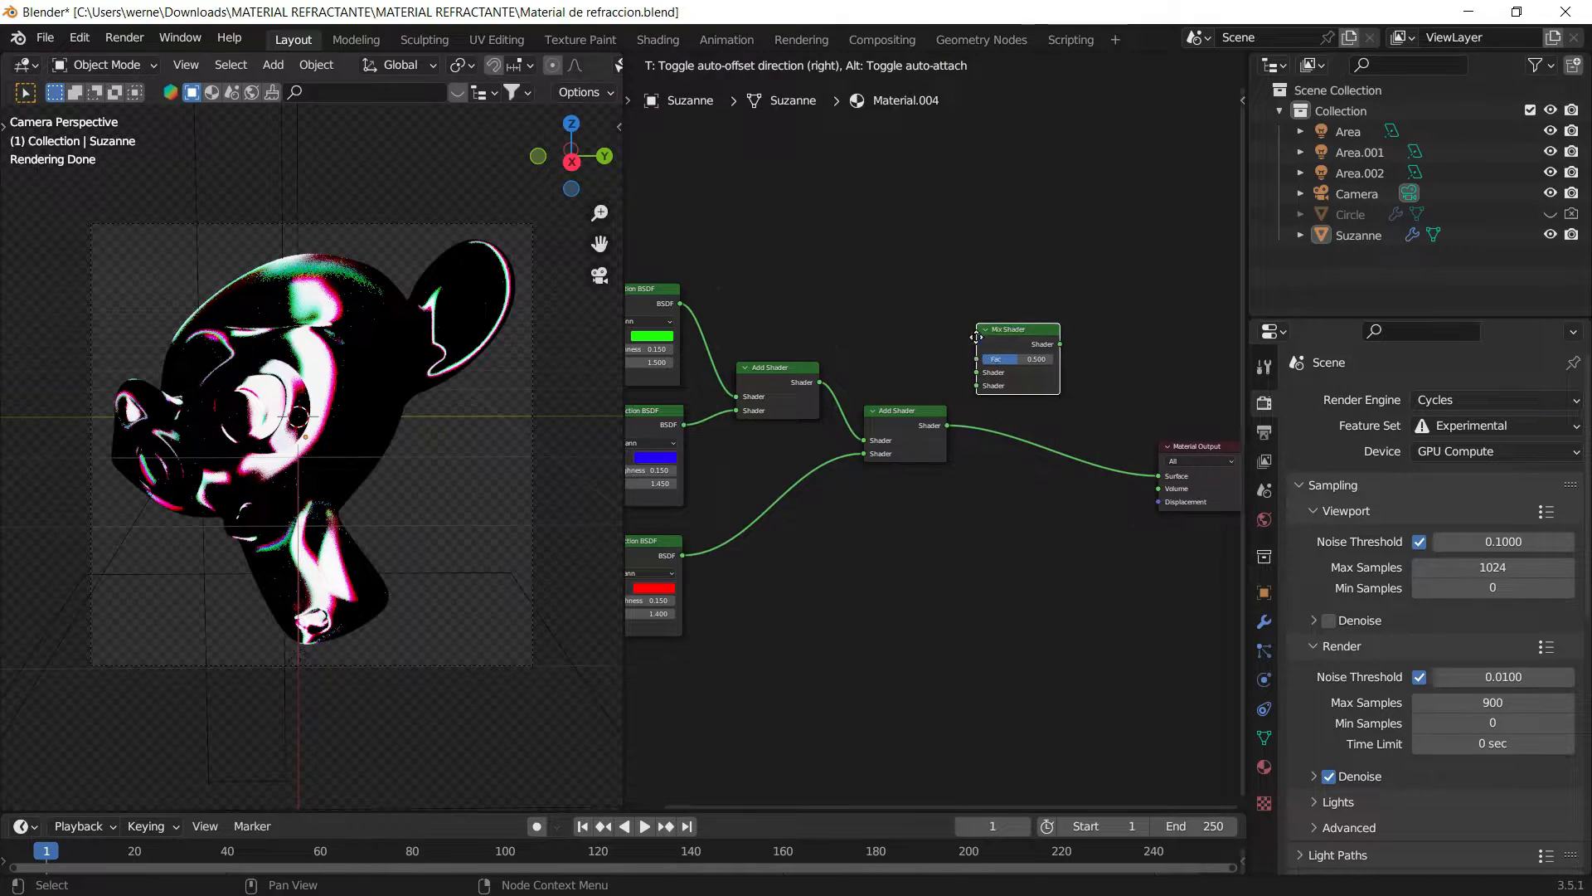
click(1018, 447)
click(1047, 318)
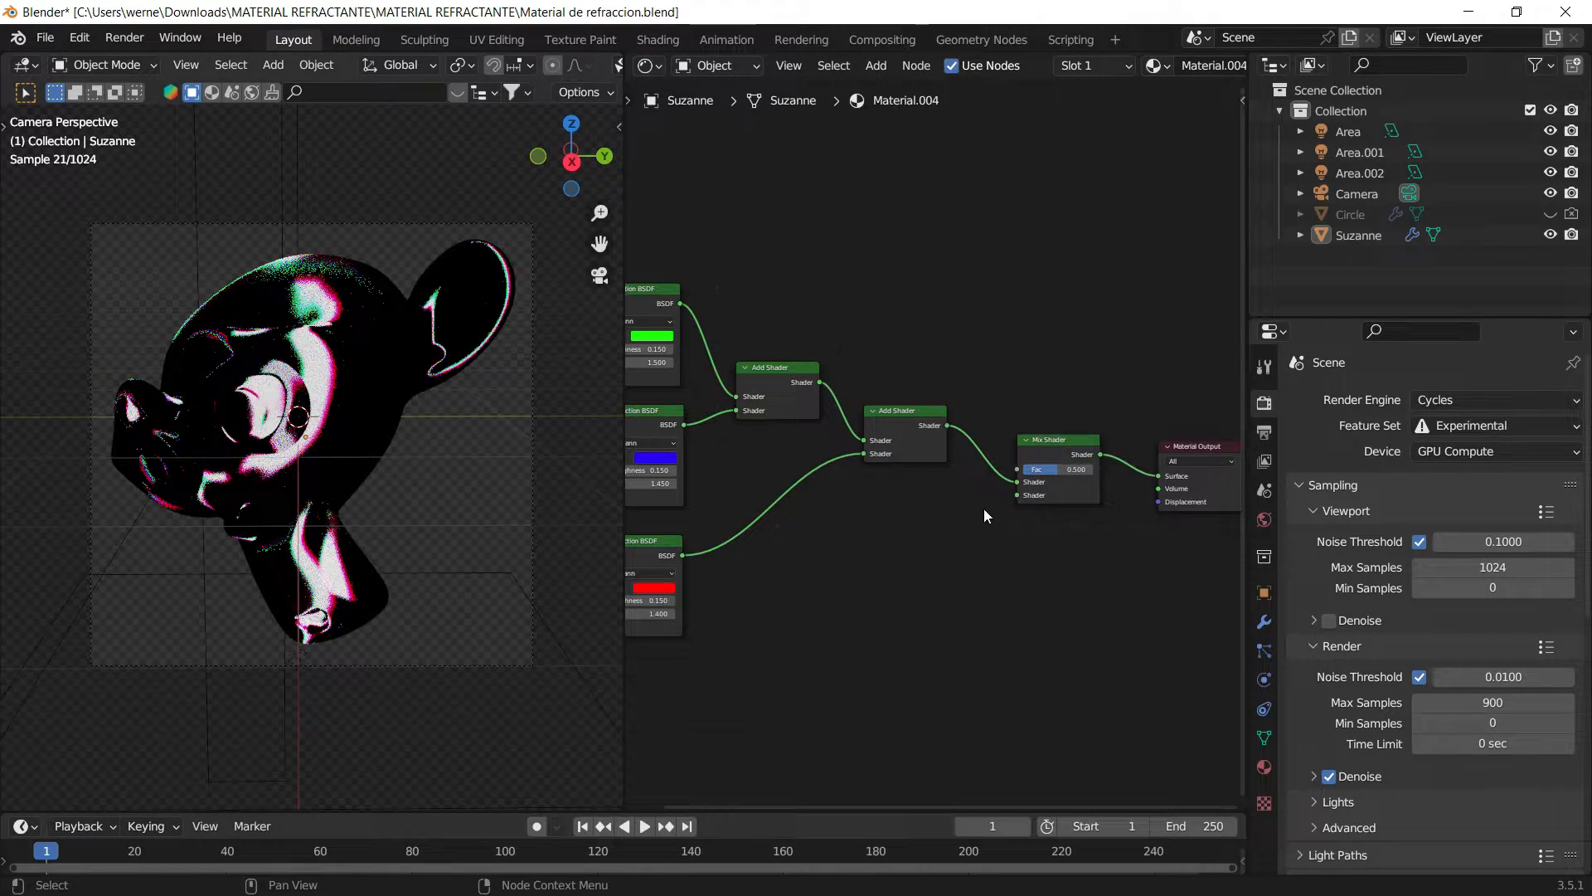
Step: Add a Glass BSDF below the final Add Shader and connect it to the Mix Shader's second Shader input
key(shift+a)
click(922, 552)
text(gla)
key(Return)
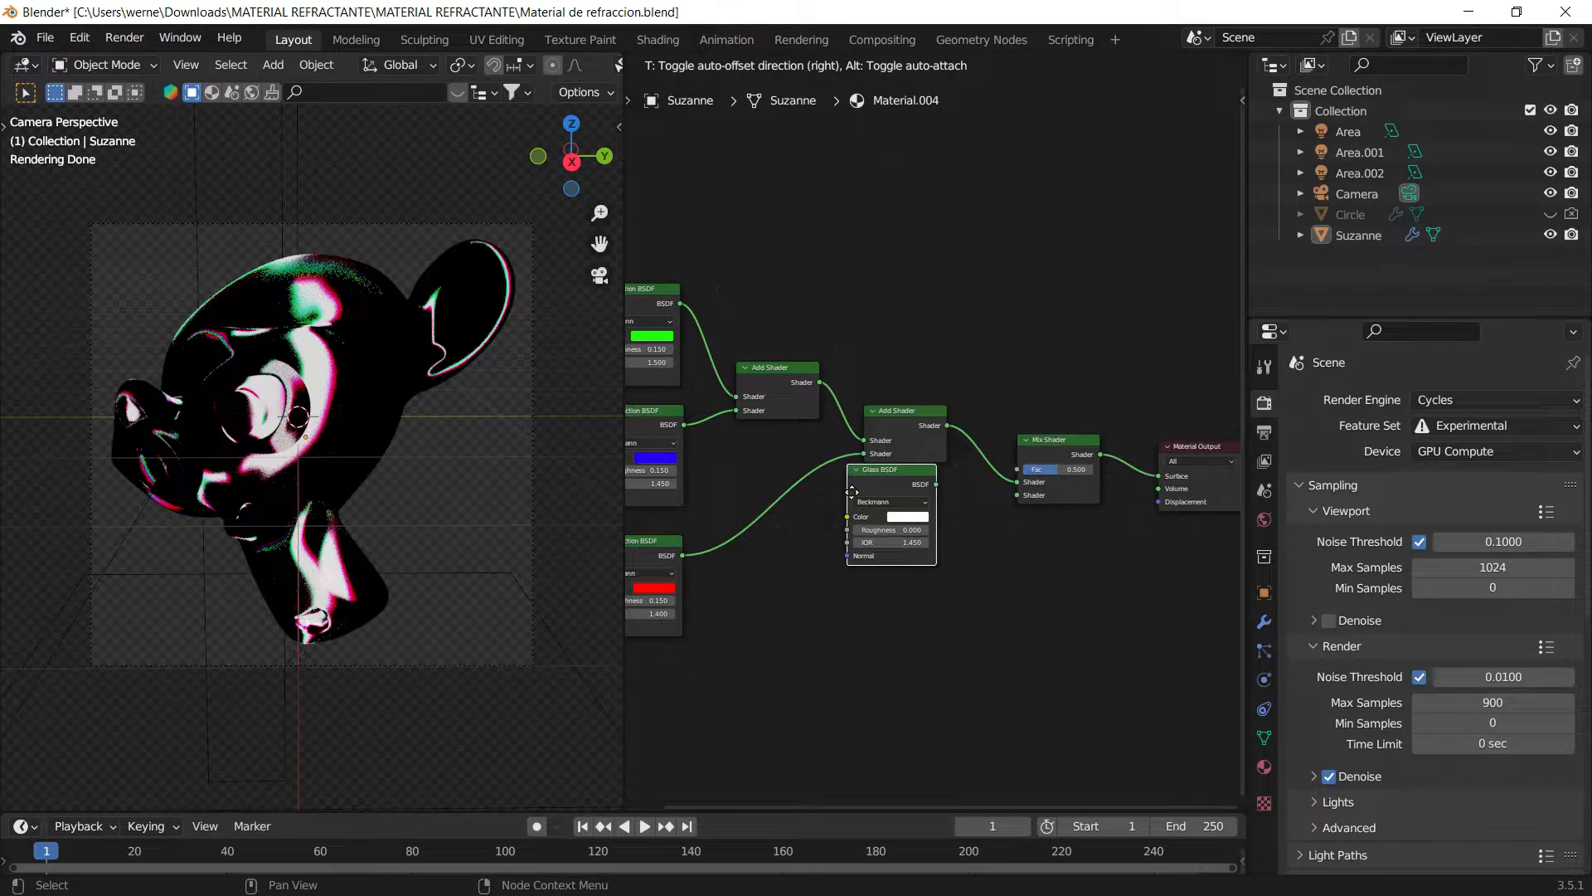
click(857, 491)
drag(957, 511, 968, 505)
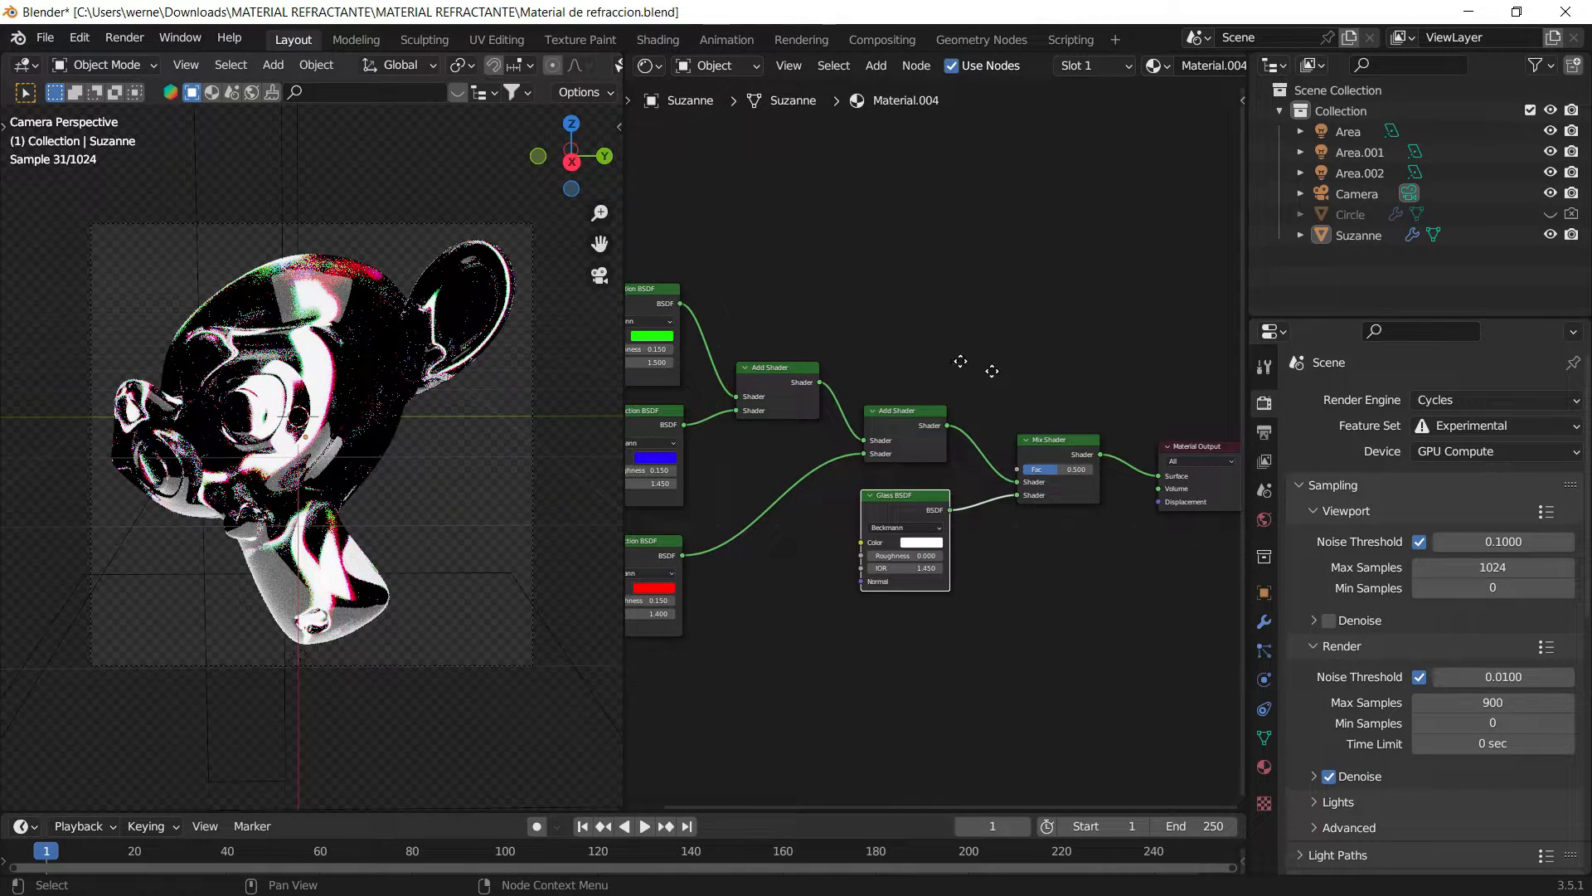
Step: Set the Glass BSDF's Roughness to 0.2
middle_drag(992, 369, 1146, 407)
scroll(938, 444, up, 5)
middle_drag(945, 459, 965, 373)
middle_drag(572, 300, 329, 386)
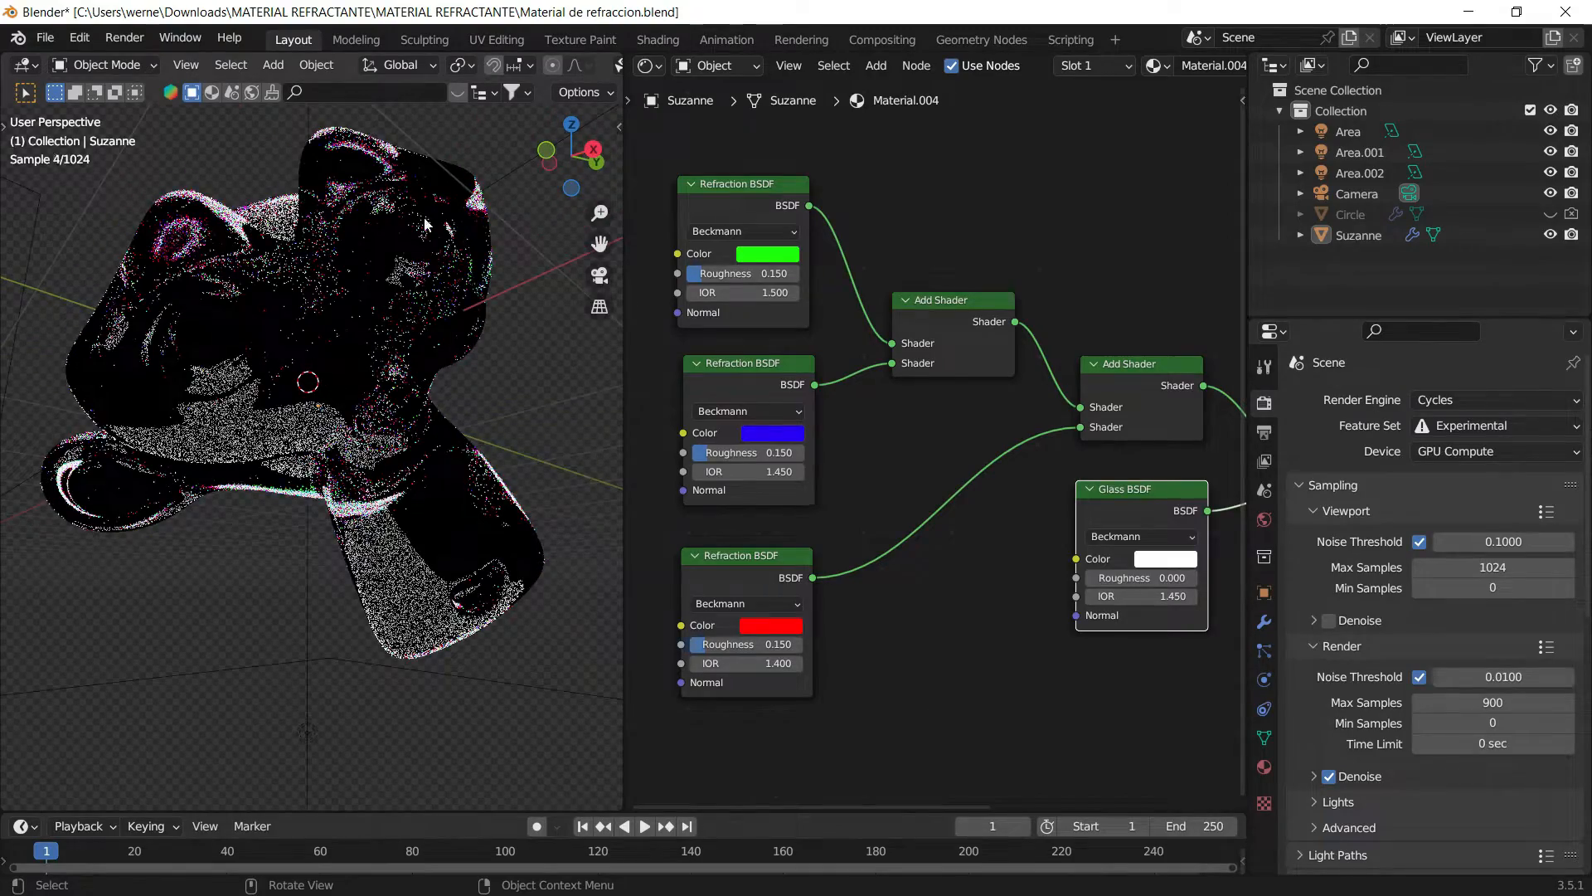
middle_drag(381, 271, 110, 345)
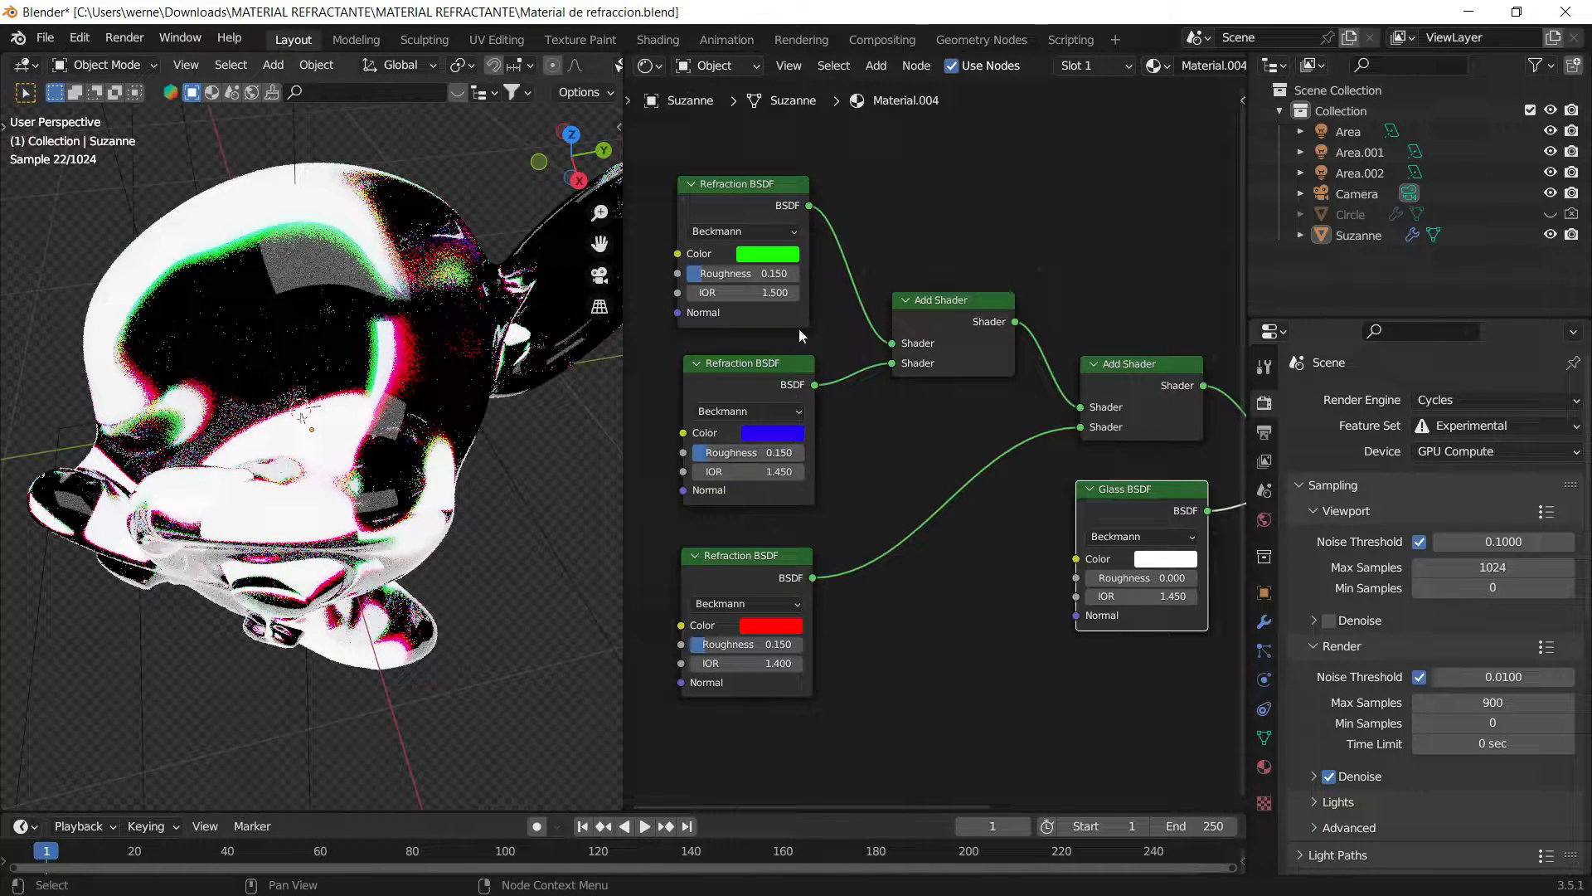
scroll(878, 449, down, 1)
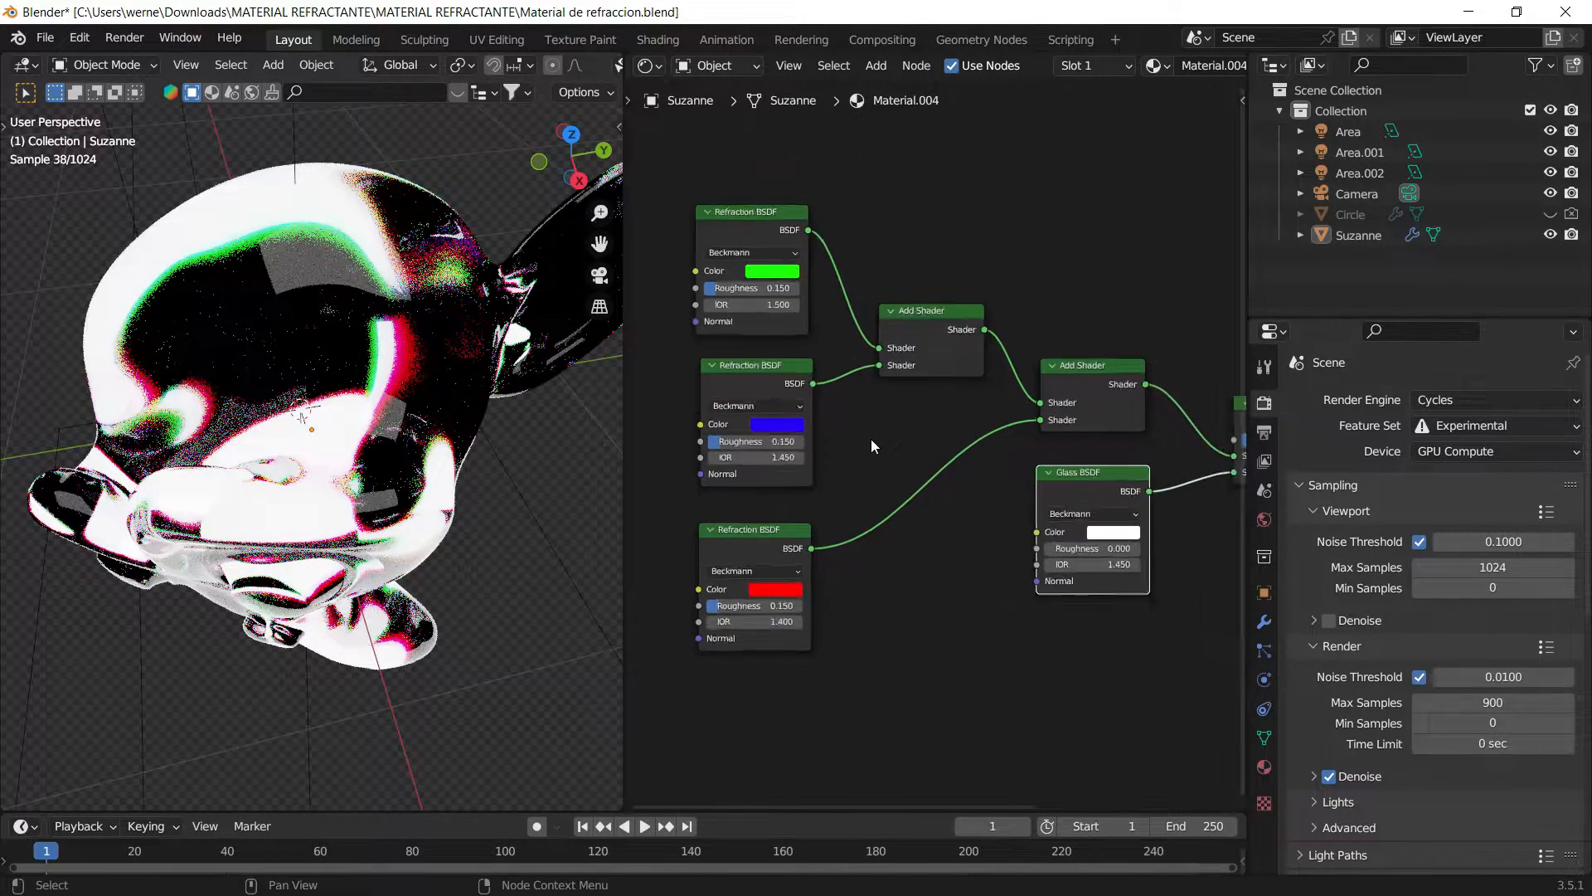
scroll(938, 461, up, 2)
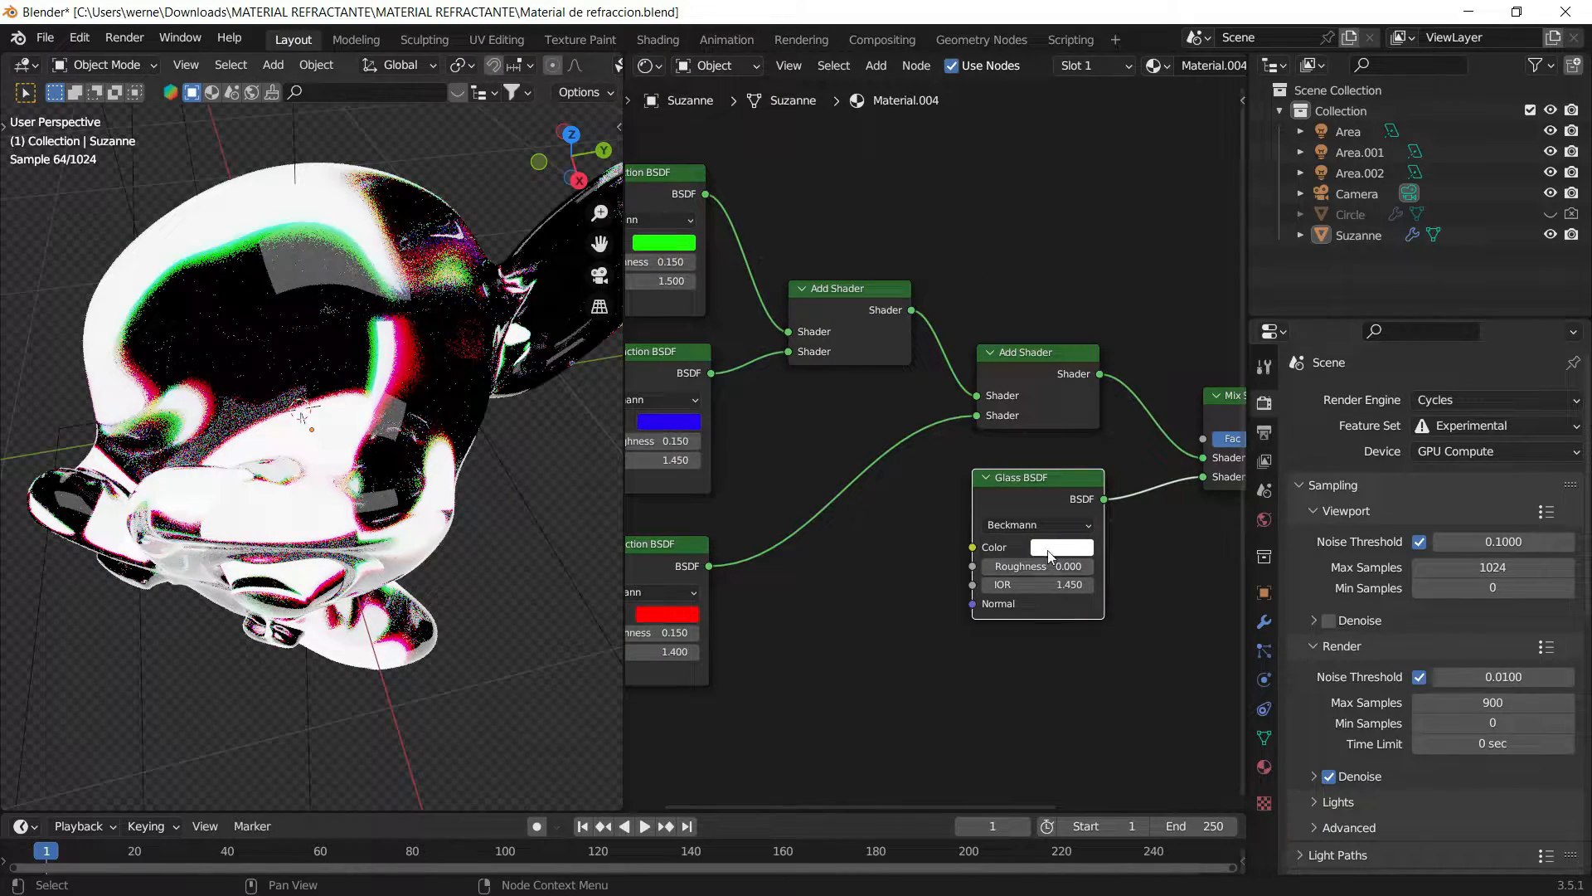
click(1061, 564)
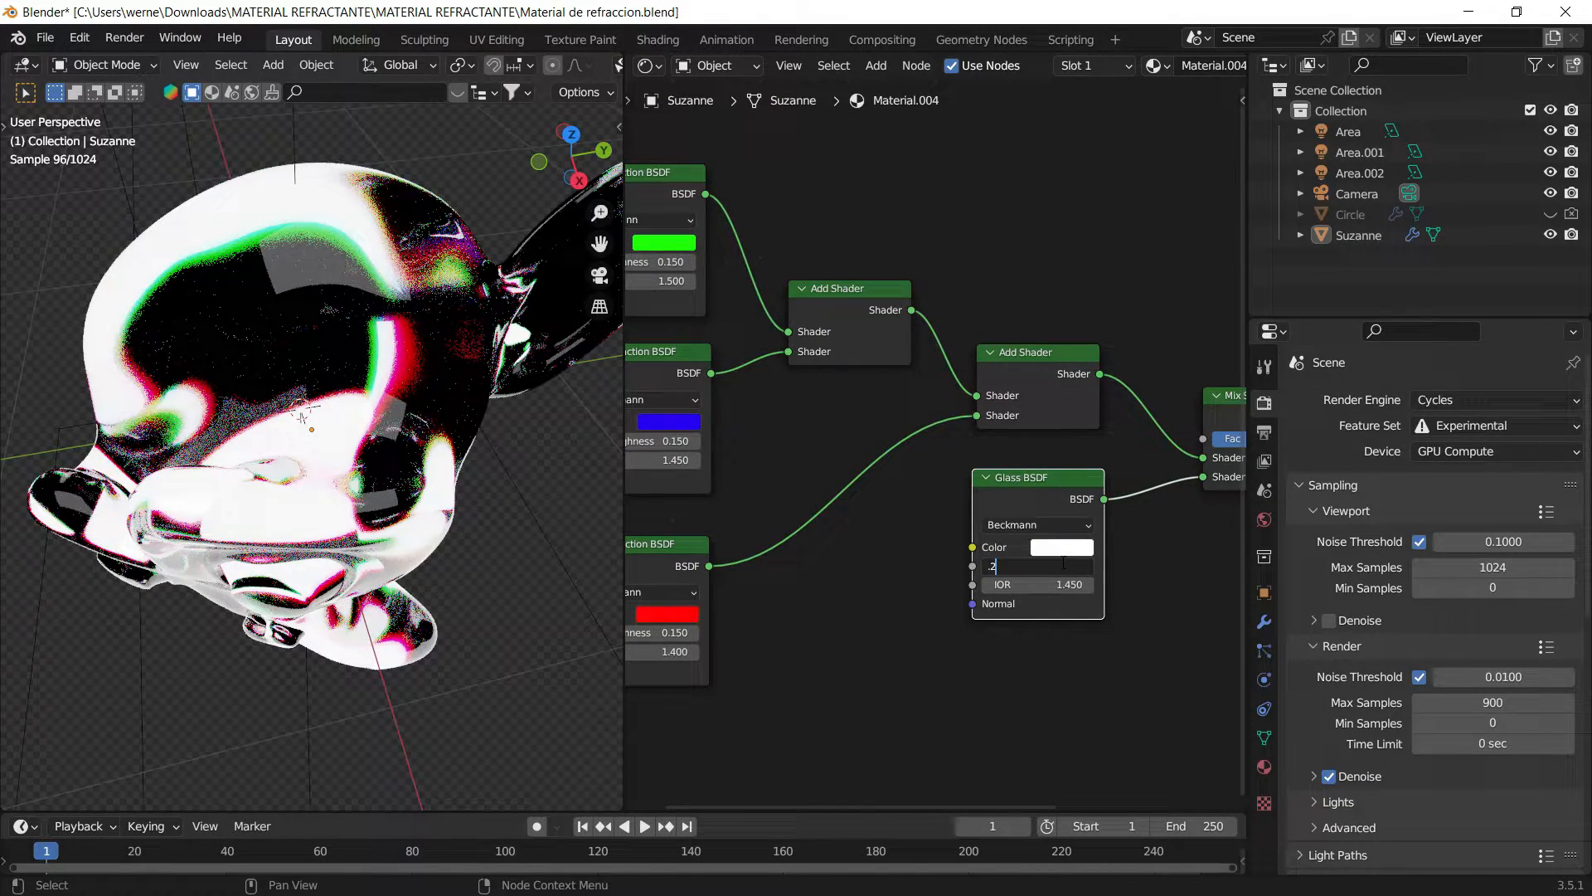
text(.2)
key(Return)
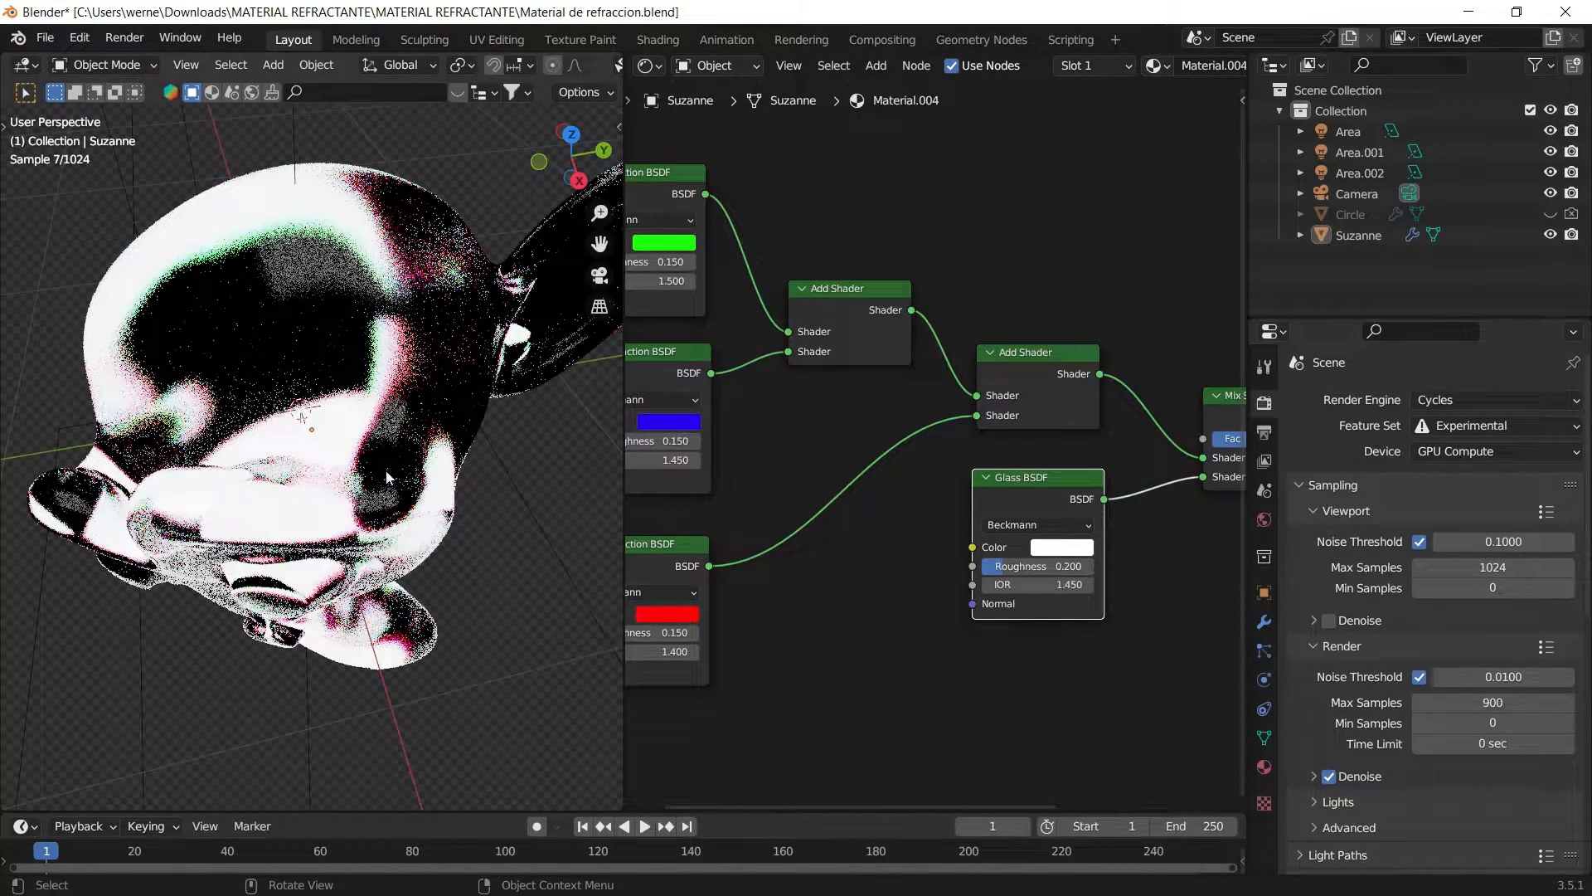
Step: Try an IOR of 0.14 on the Glass BSDF
middle_drag(352, 346, 306, 207)
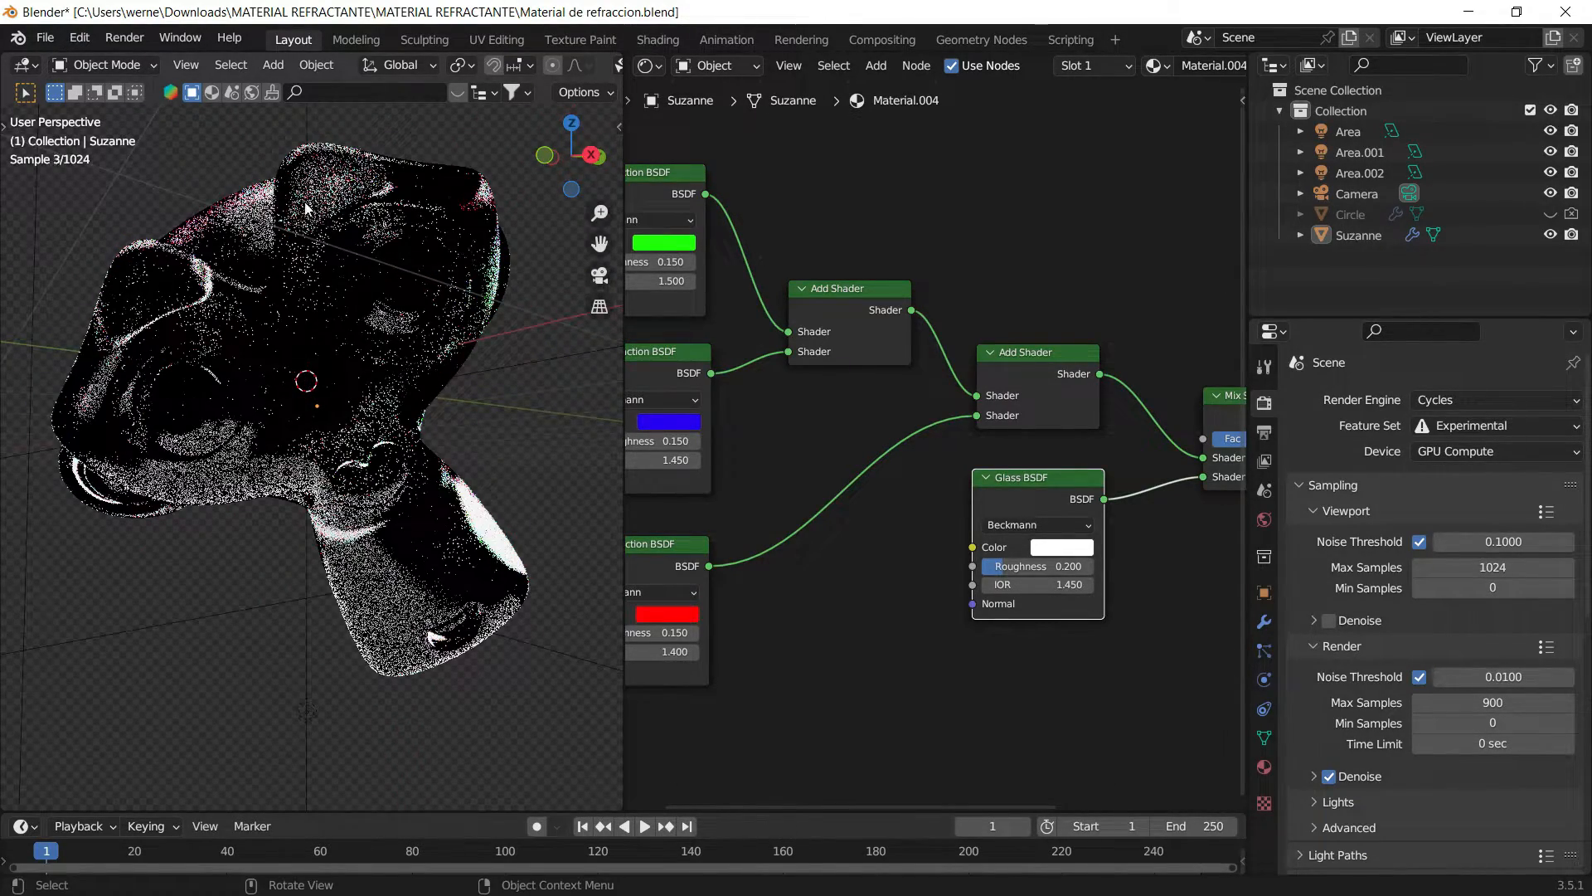
middle_drag(515, 501, 597, 564)
click(1053, 583)
text(1.14)
key(Return)
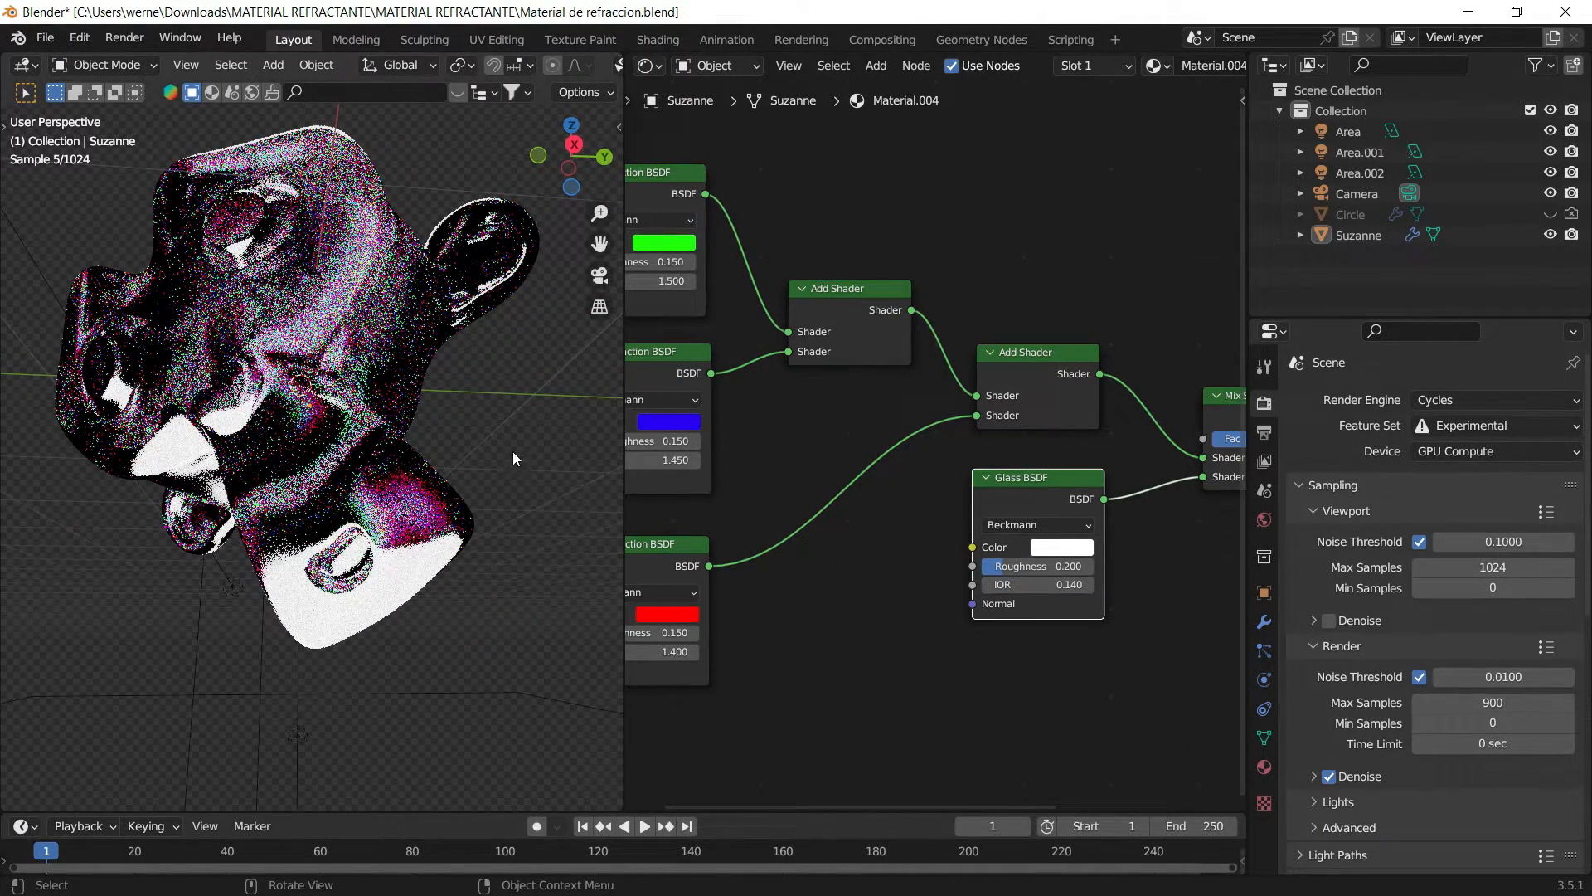
Step: Set the Glass BSDF's IOR to 1.5
mouse_move(1055, 575)
mouse_down()
mouse_move(987, 585)
mouse_move(1070, 587)
mouse_up()
click(1068, 587)
text(1.5)
key(Return)
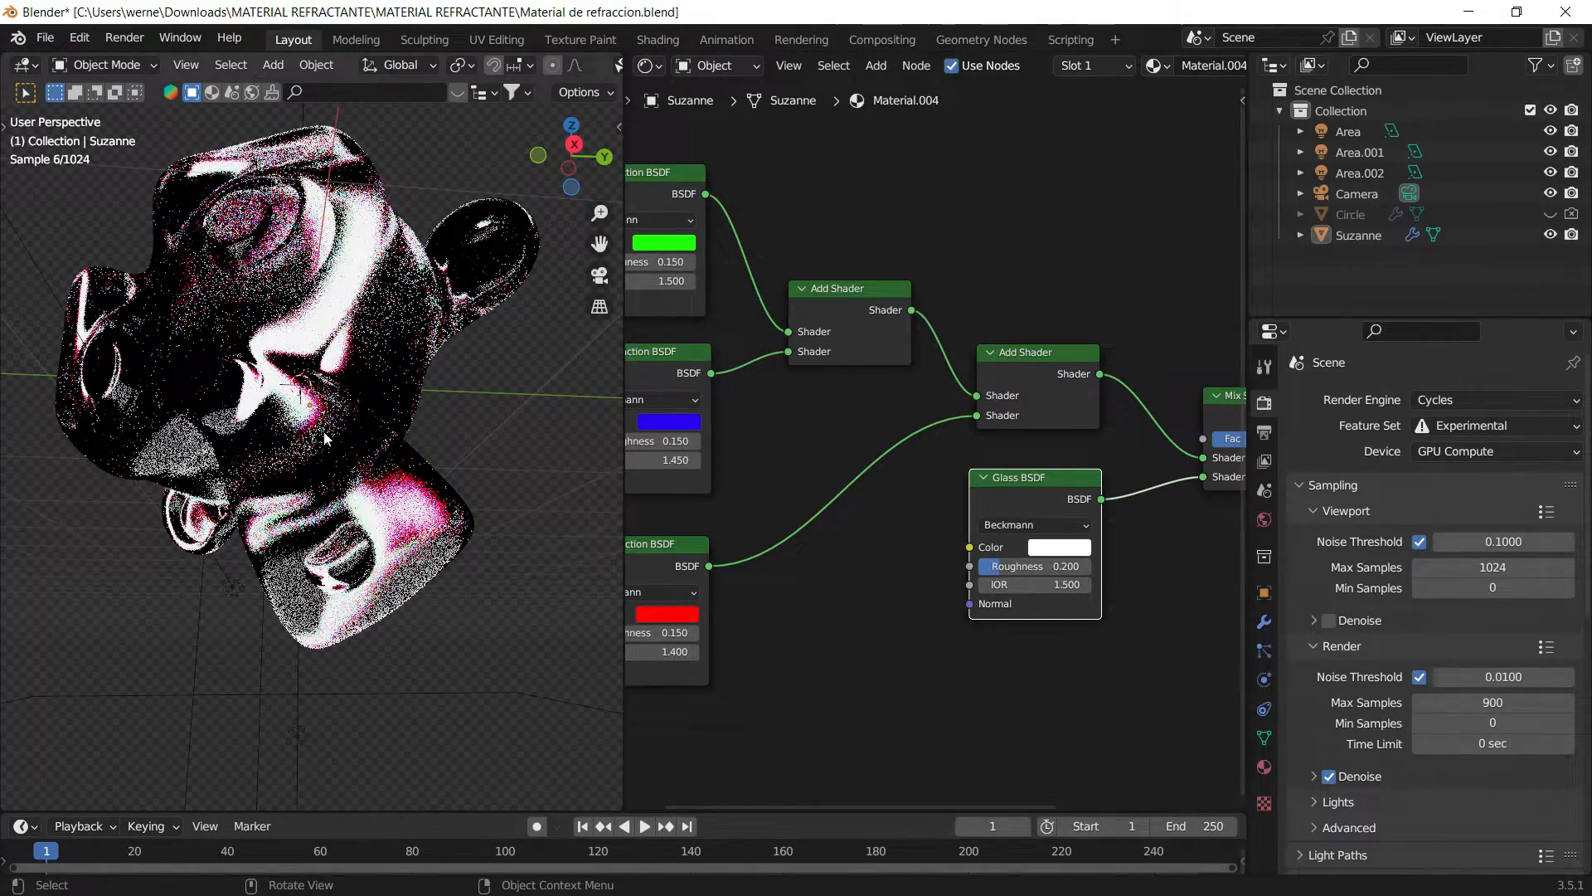
Step: Swap the outer IOR values, giving the green Refraction BSDF 1.4 and the red one 1.5, and return to the camera view
middle_drag(300, 455, 291, 463)
scroll(291, 463, down, 1)
scroll(347, 438, down, 1)
middle_drag(401, 443, 416, 464)
middle_drag(694, 181, 850, 215)
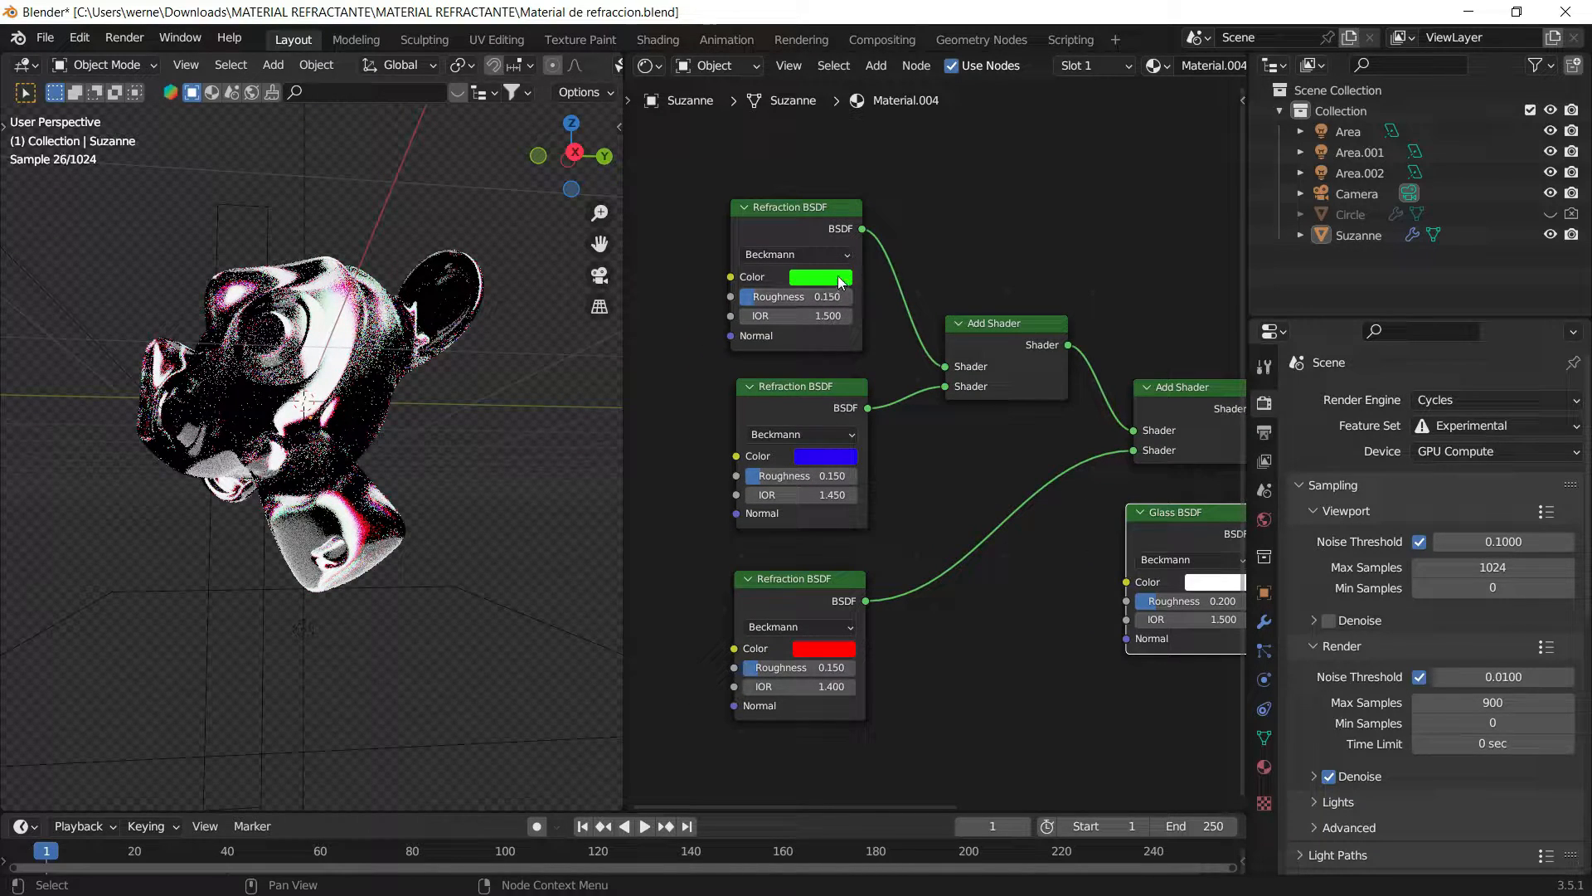
middle_drag(840, 282, 952, 288)
text(1.5)
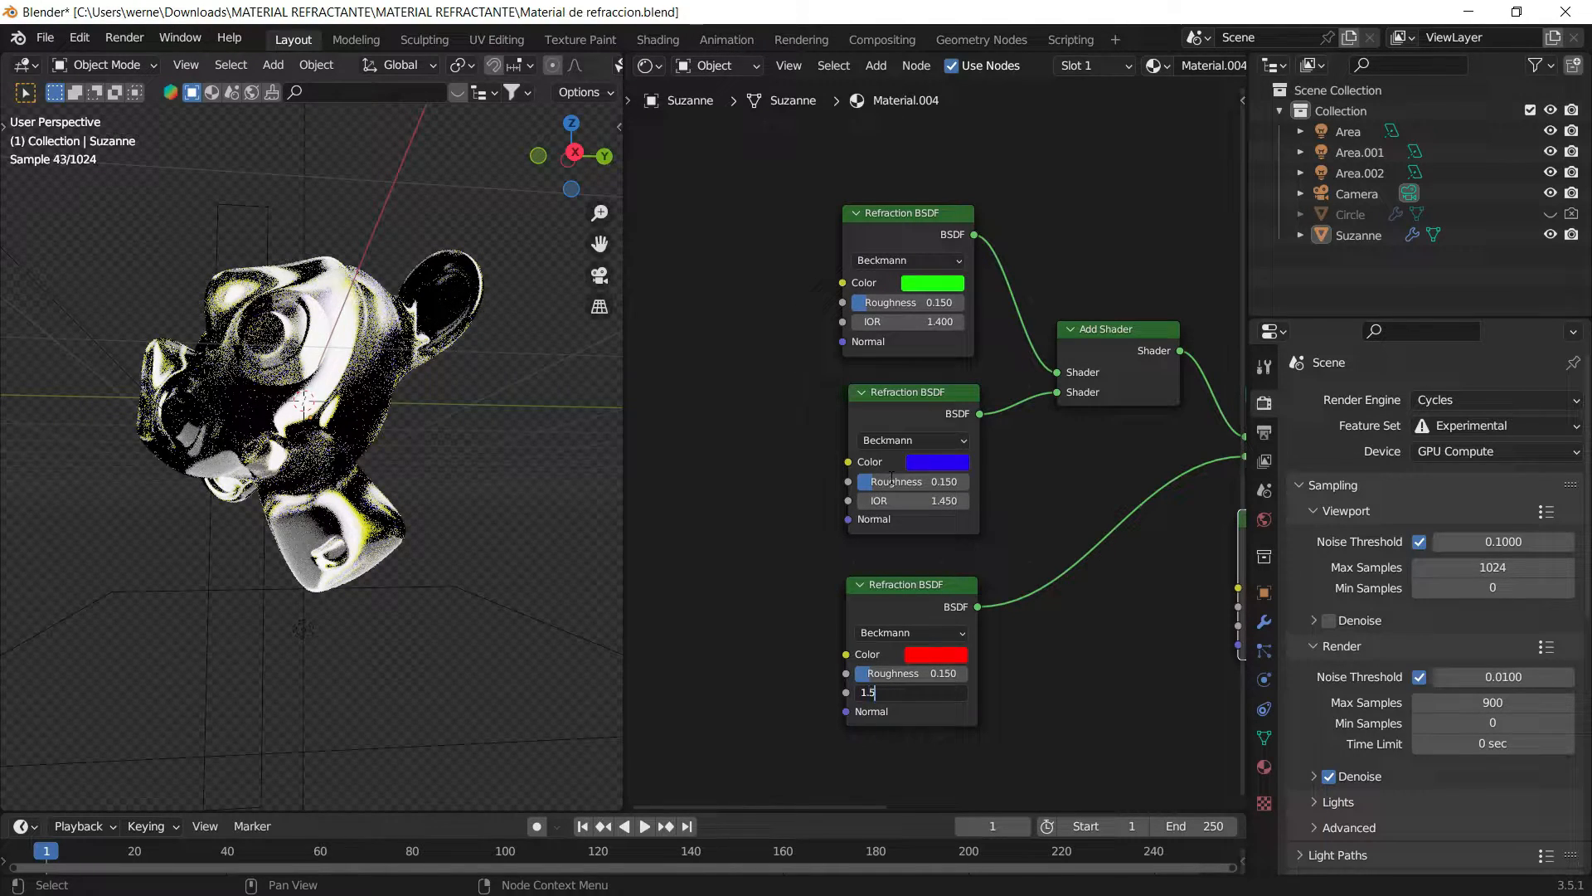
key(Return)
scroll(311, 406, up, 2)
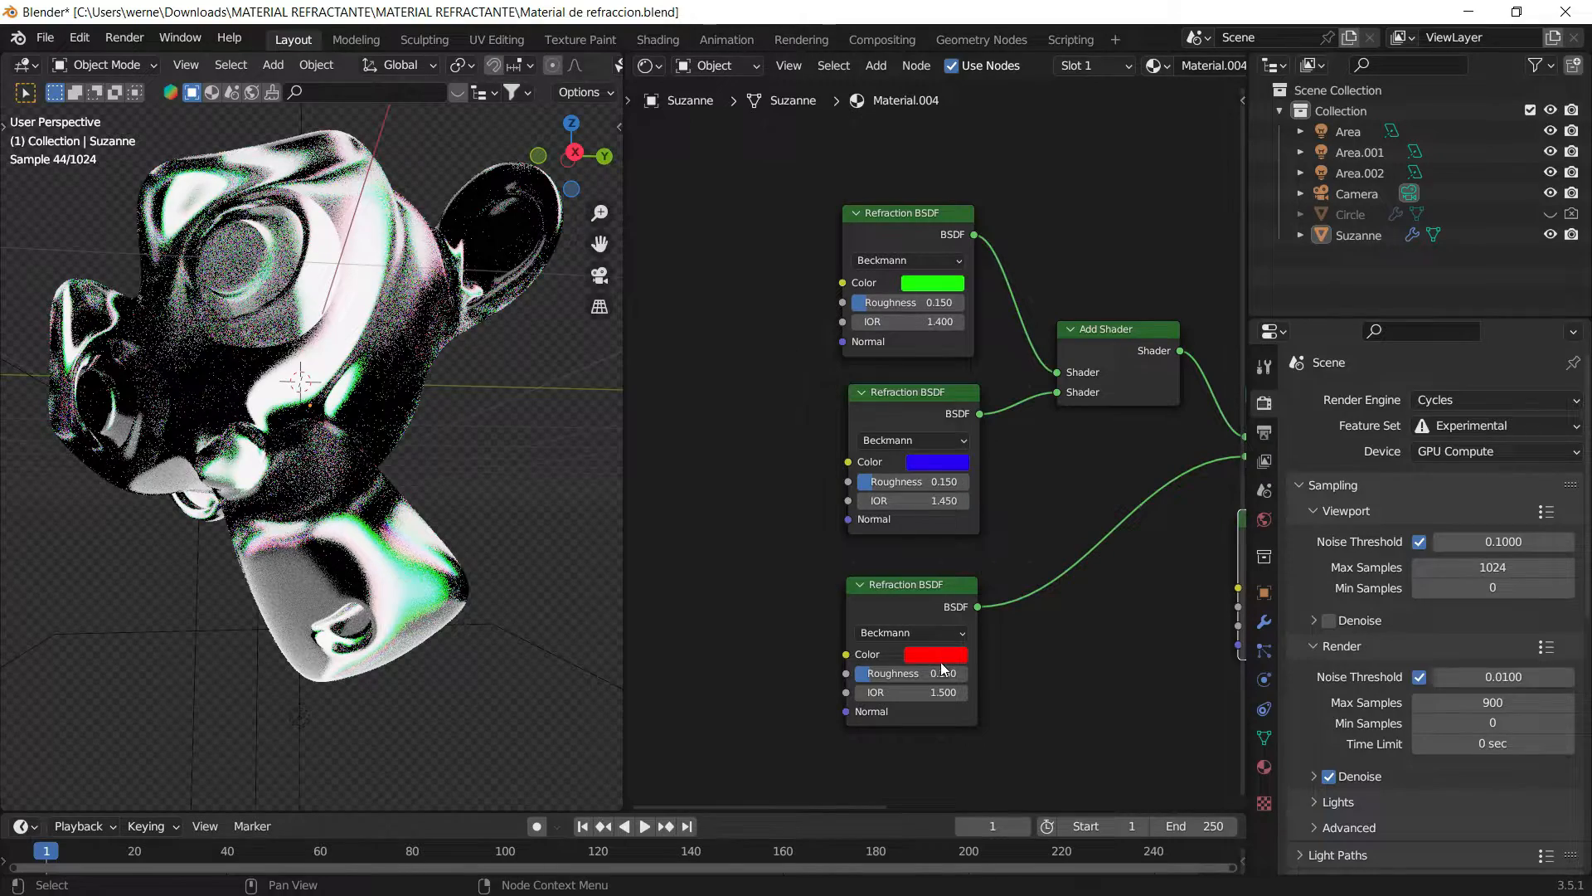
middle_drag(385, 206, 329, 188)
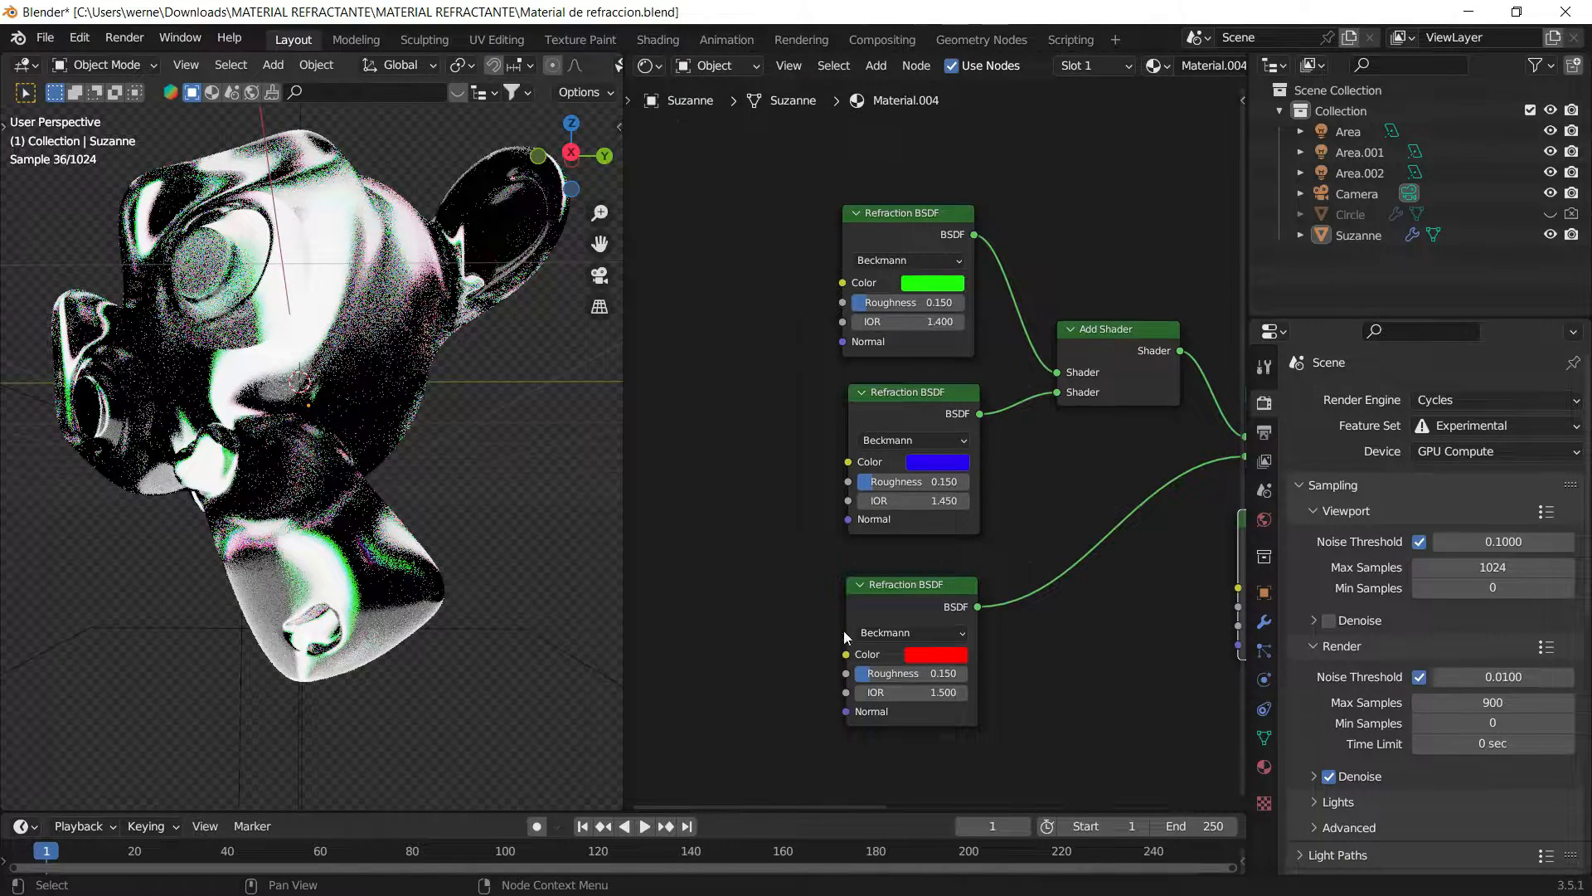
click(603, 279)
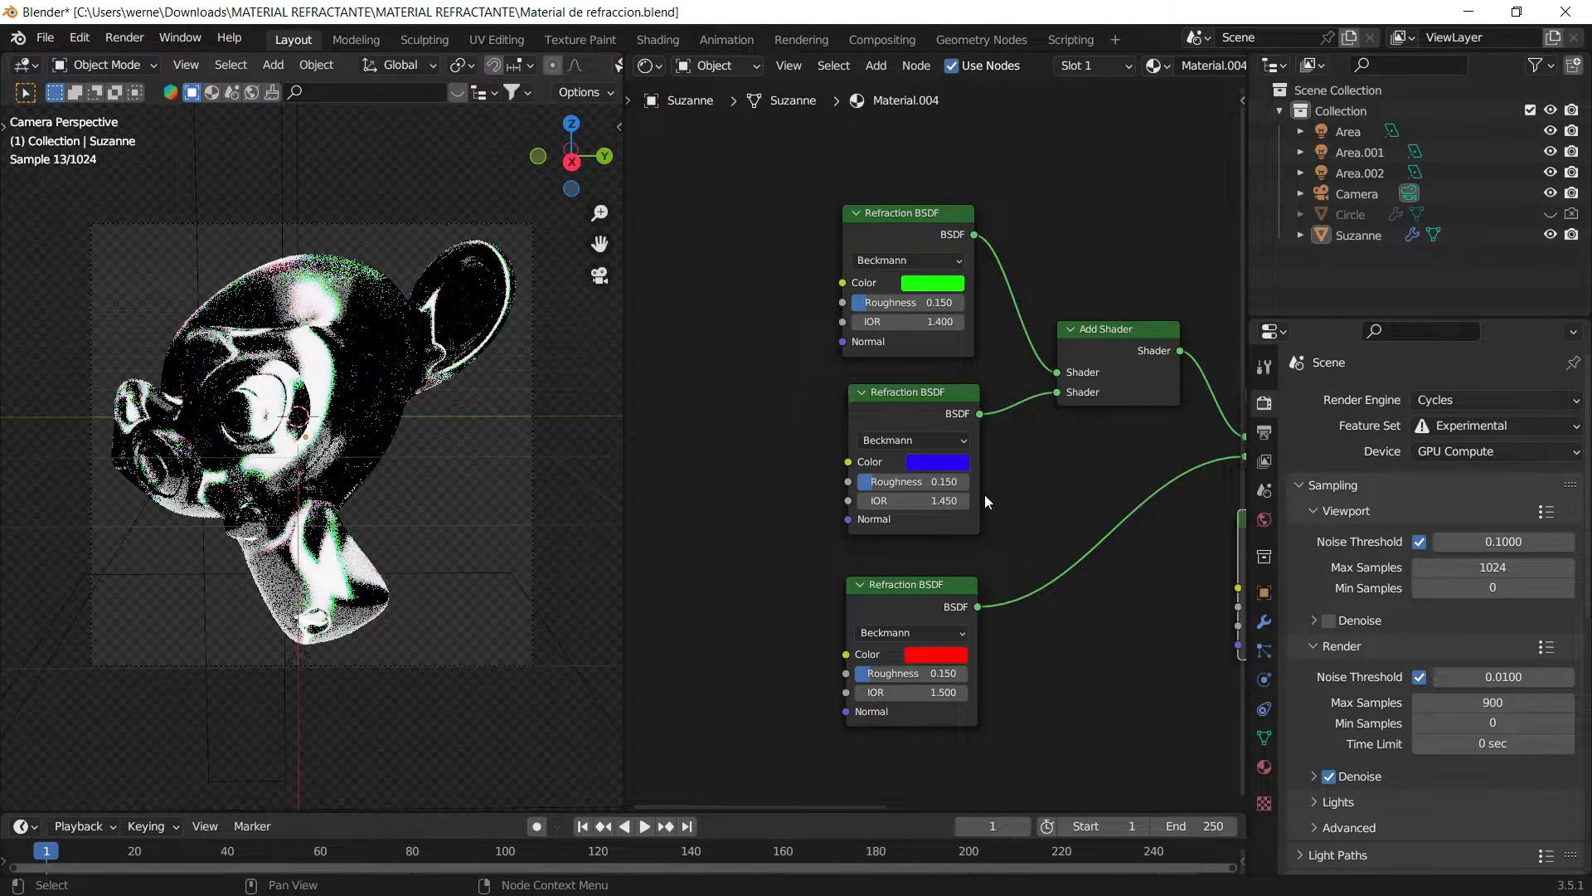
Step: Select Suzanne and assign it the existing material named Material, bringing its refraction and Light Path nodes into view
click(500, 273)
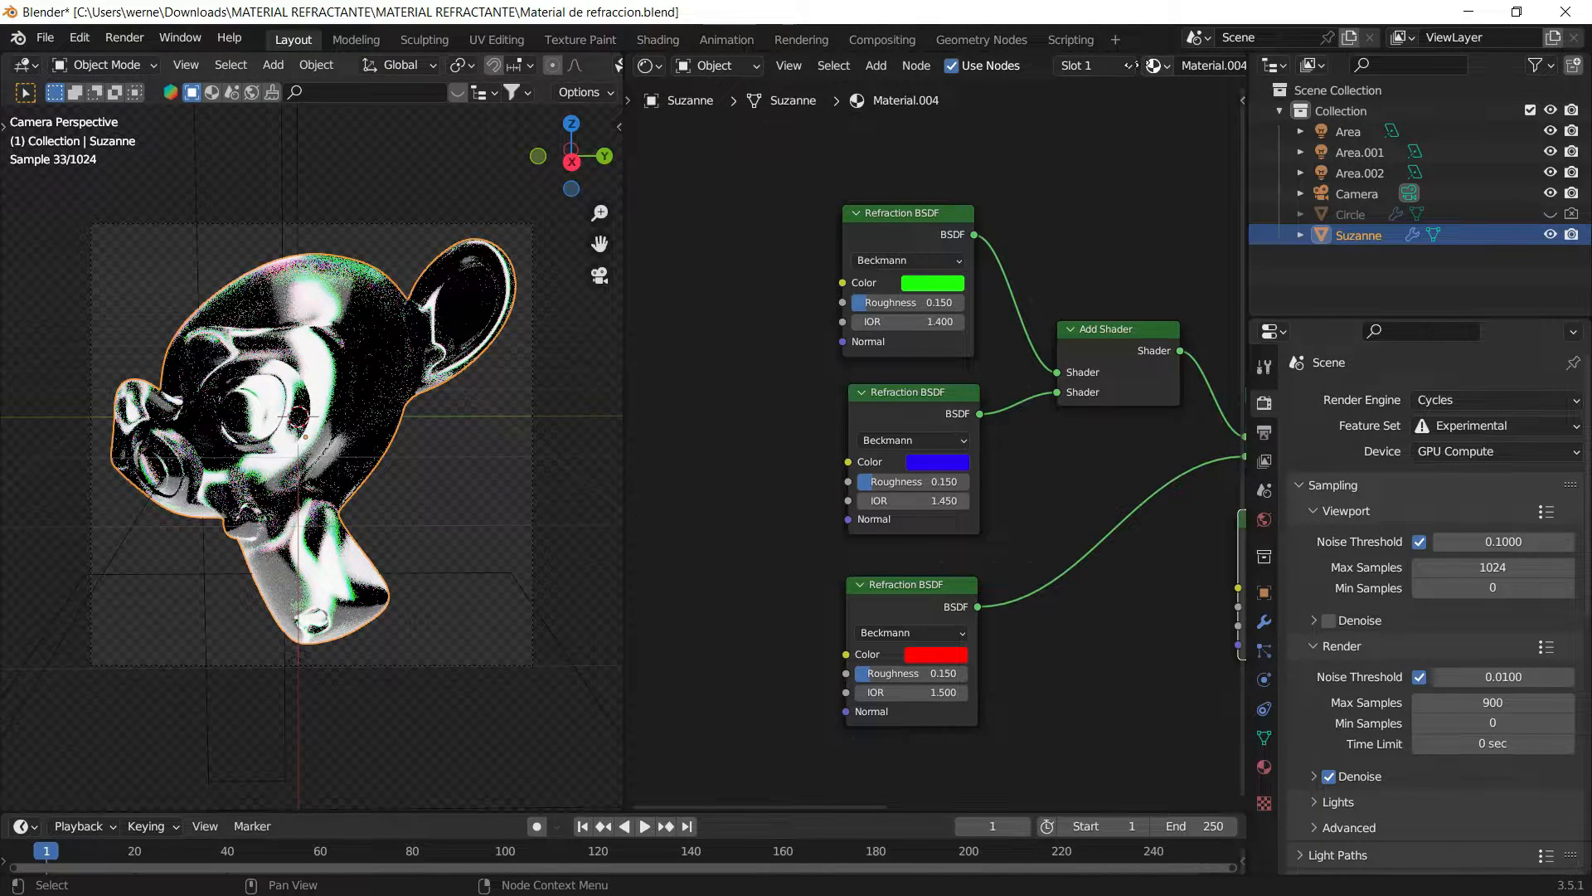
scroll(1138, 73, down, 2)
click(1092, 65)
click(1128, 97)
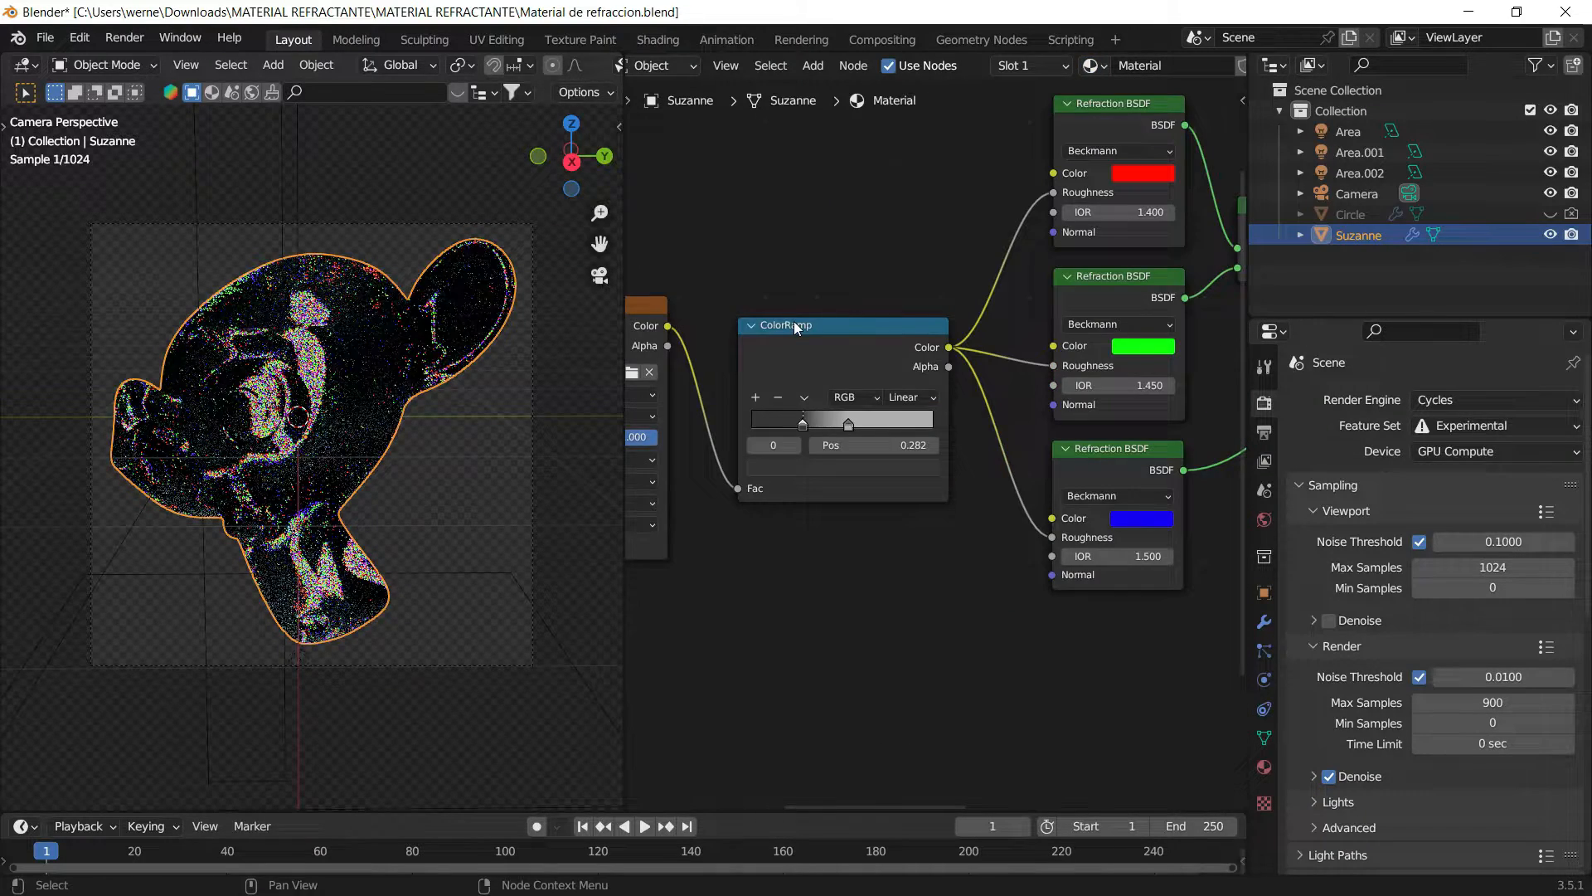
scroll(1063, 445, down, 3)
middle_drag(1049, 330, 718, 358)
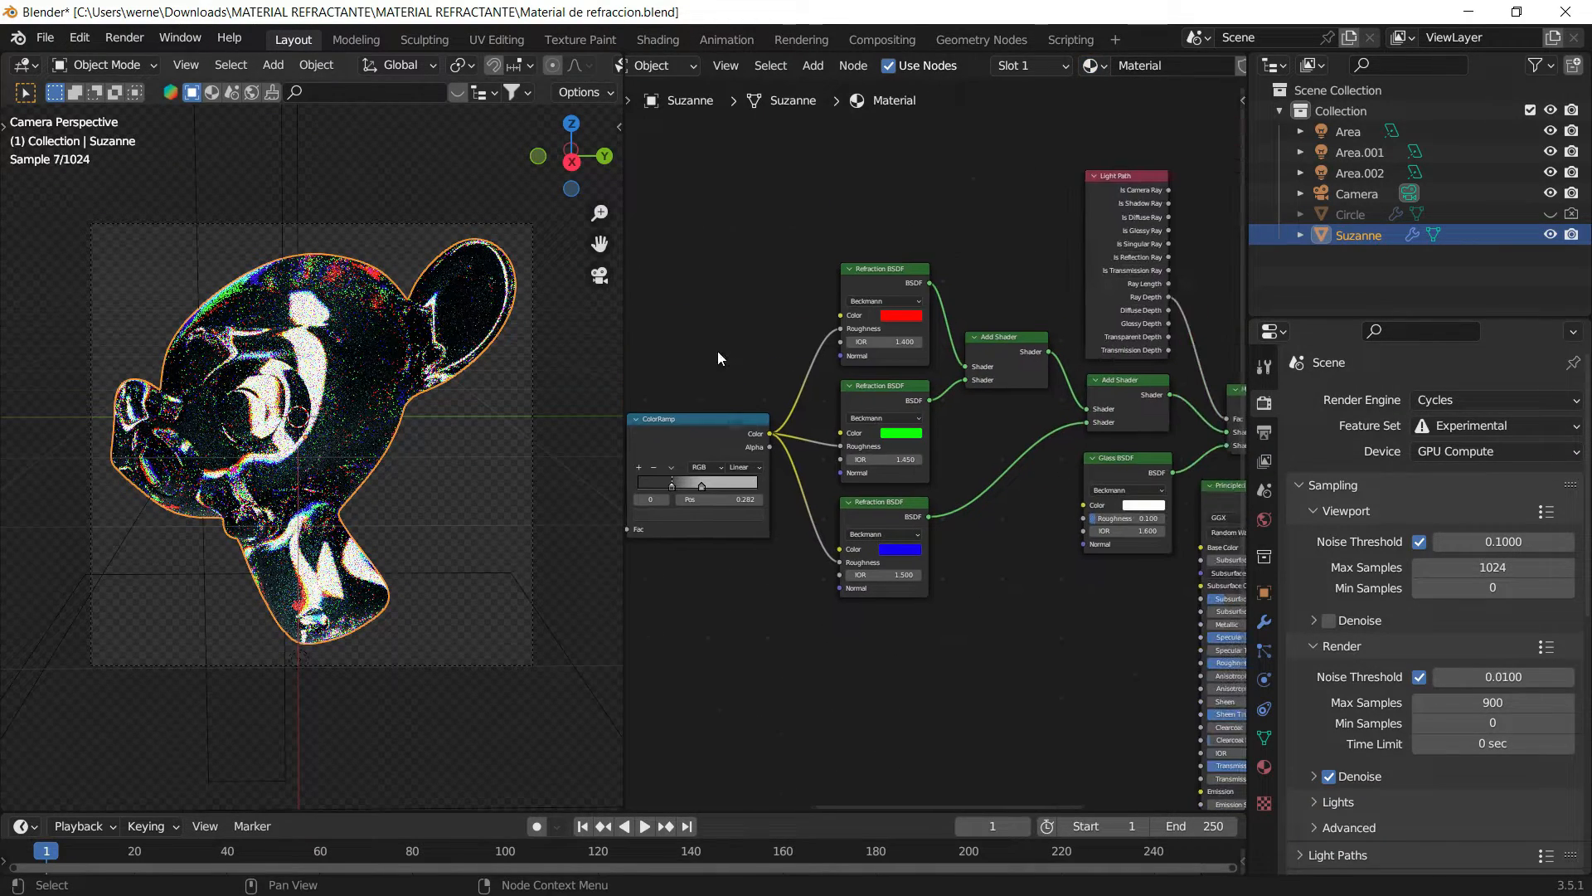
Step: Review the finished material's Light Path, Mix Shader and Principled BSDF nodes, and assign Material.004 back to Suzanne
click(445, 442)
middle_drag(981, 308, 854, 260)
middle_drag(1176, 444, 1051, 454)
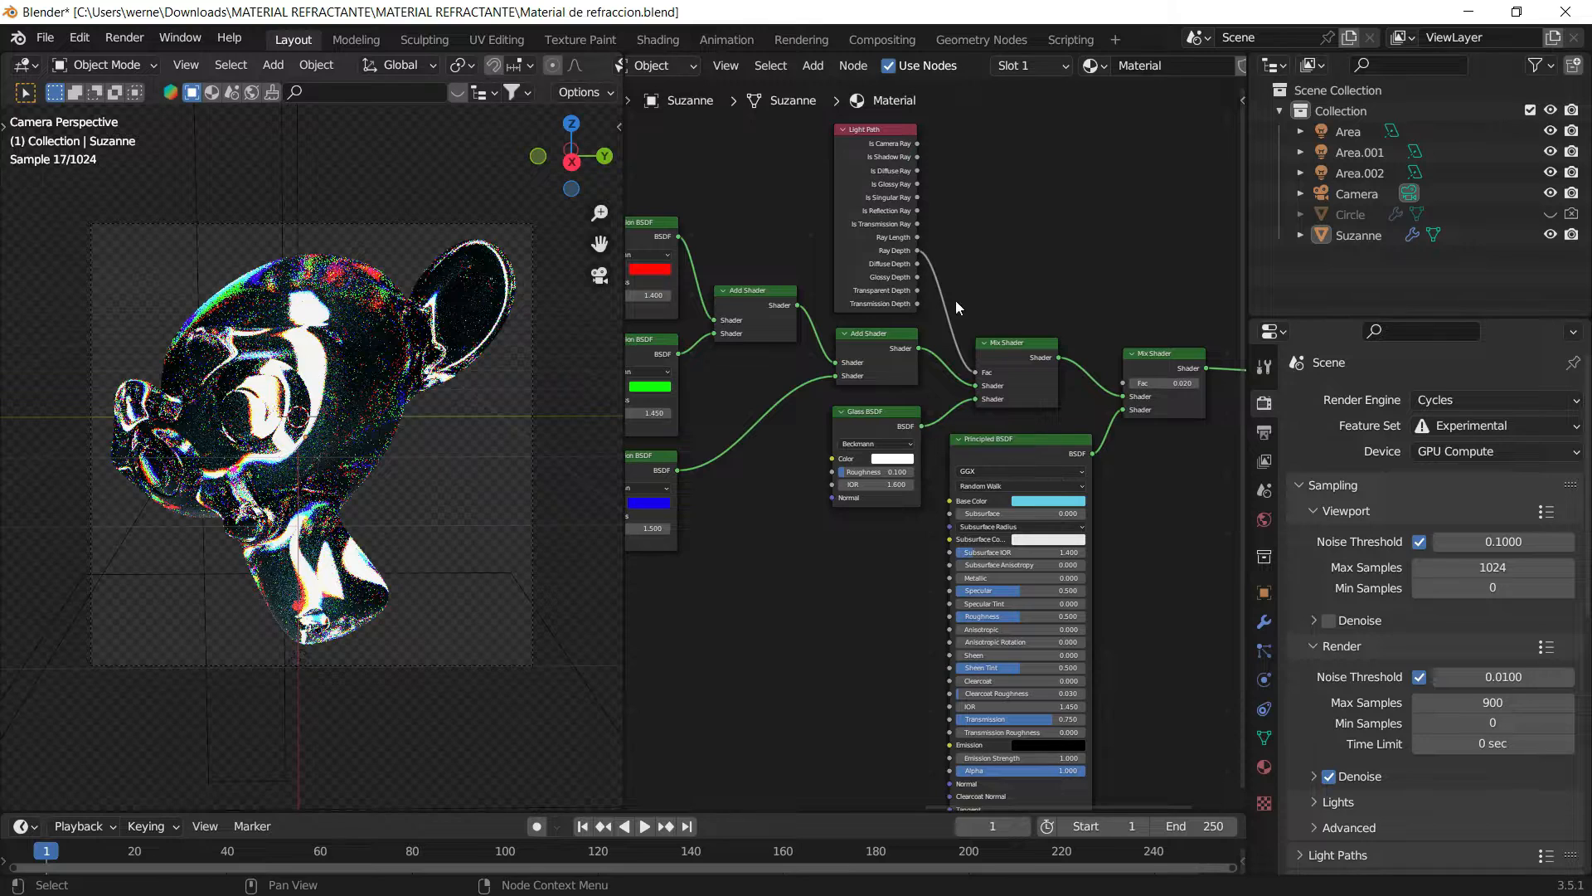
drag(882, 132, 884, 134)
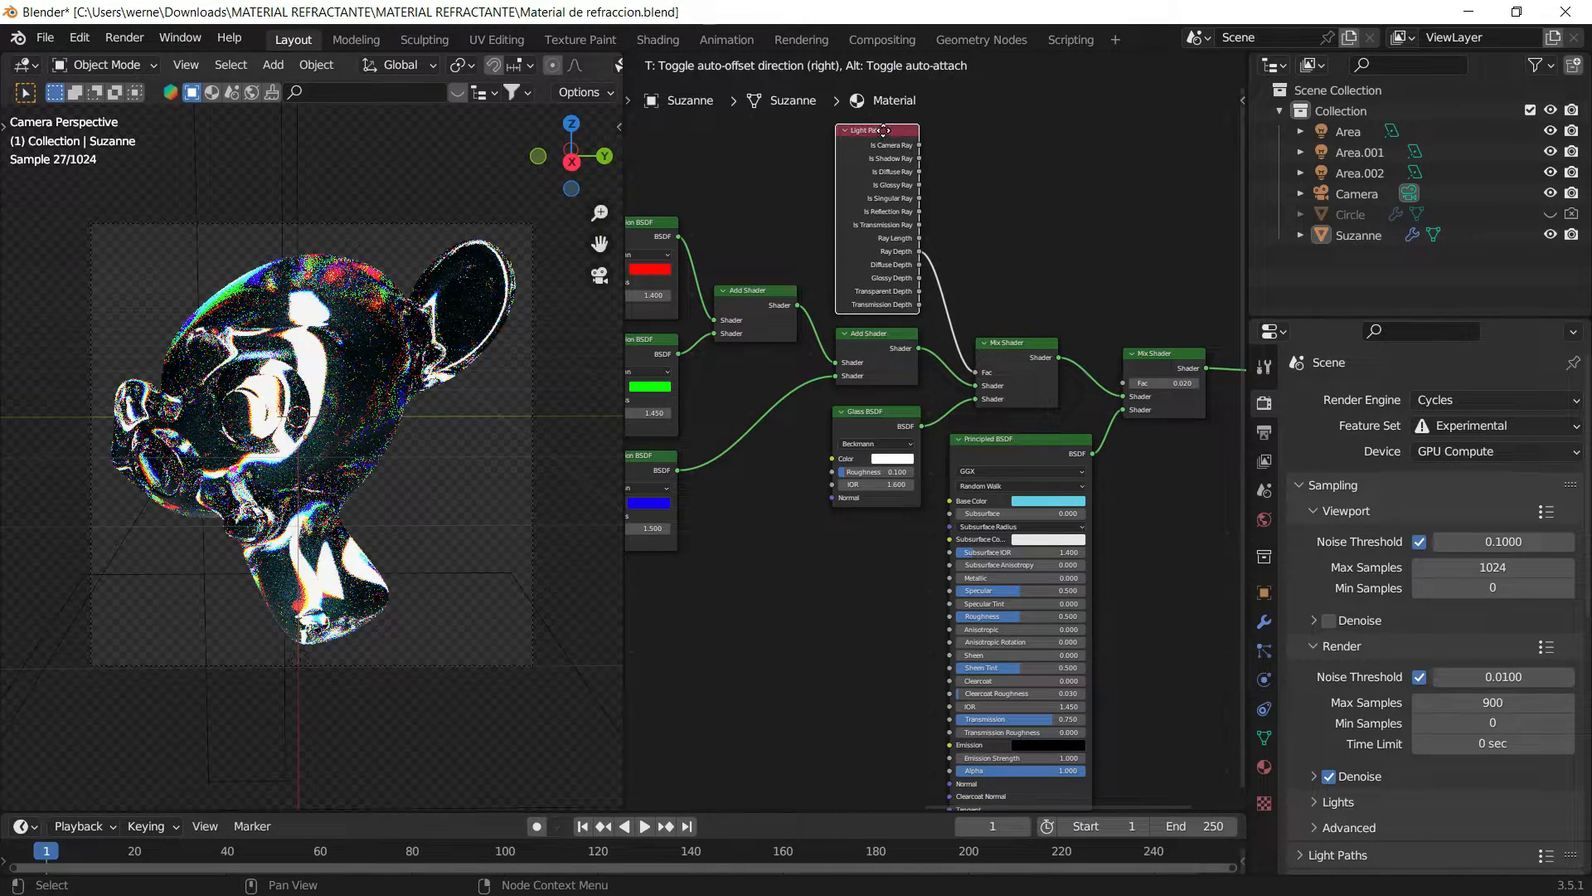
click(1093, 65)
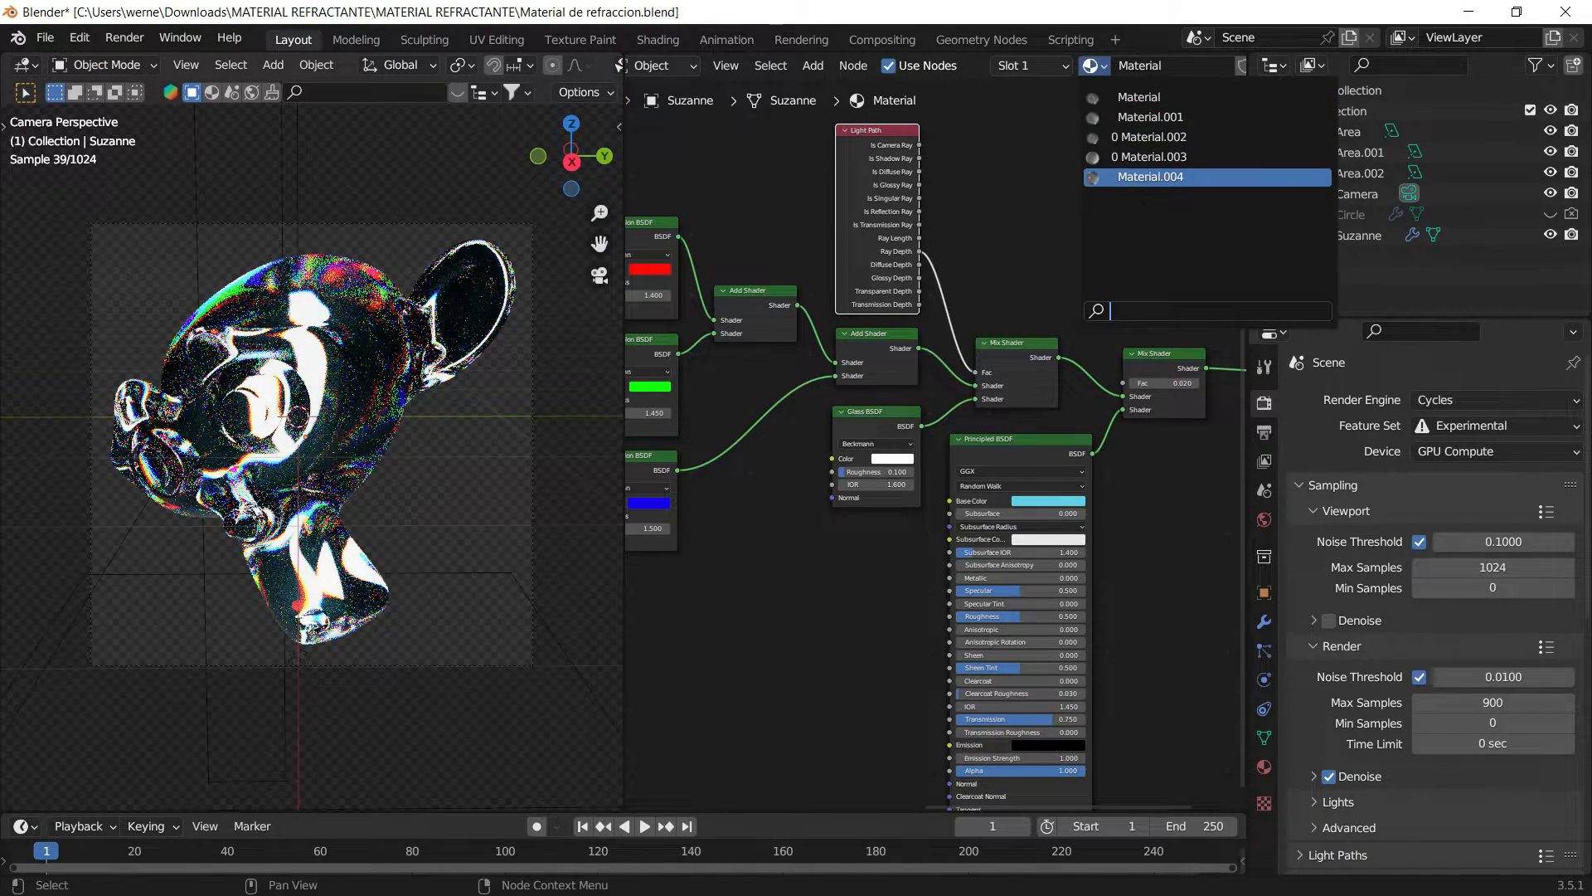
click(1127, 177)
Step: Add a Light Path node and place it above the second Add Shader and the Glass BSDF
middle_drag(850, 296, 927, 320)
key(shift+a)
click(927, 320)
text(light)
key(Return)
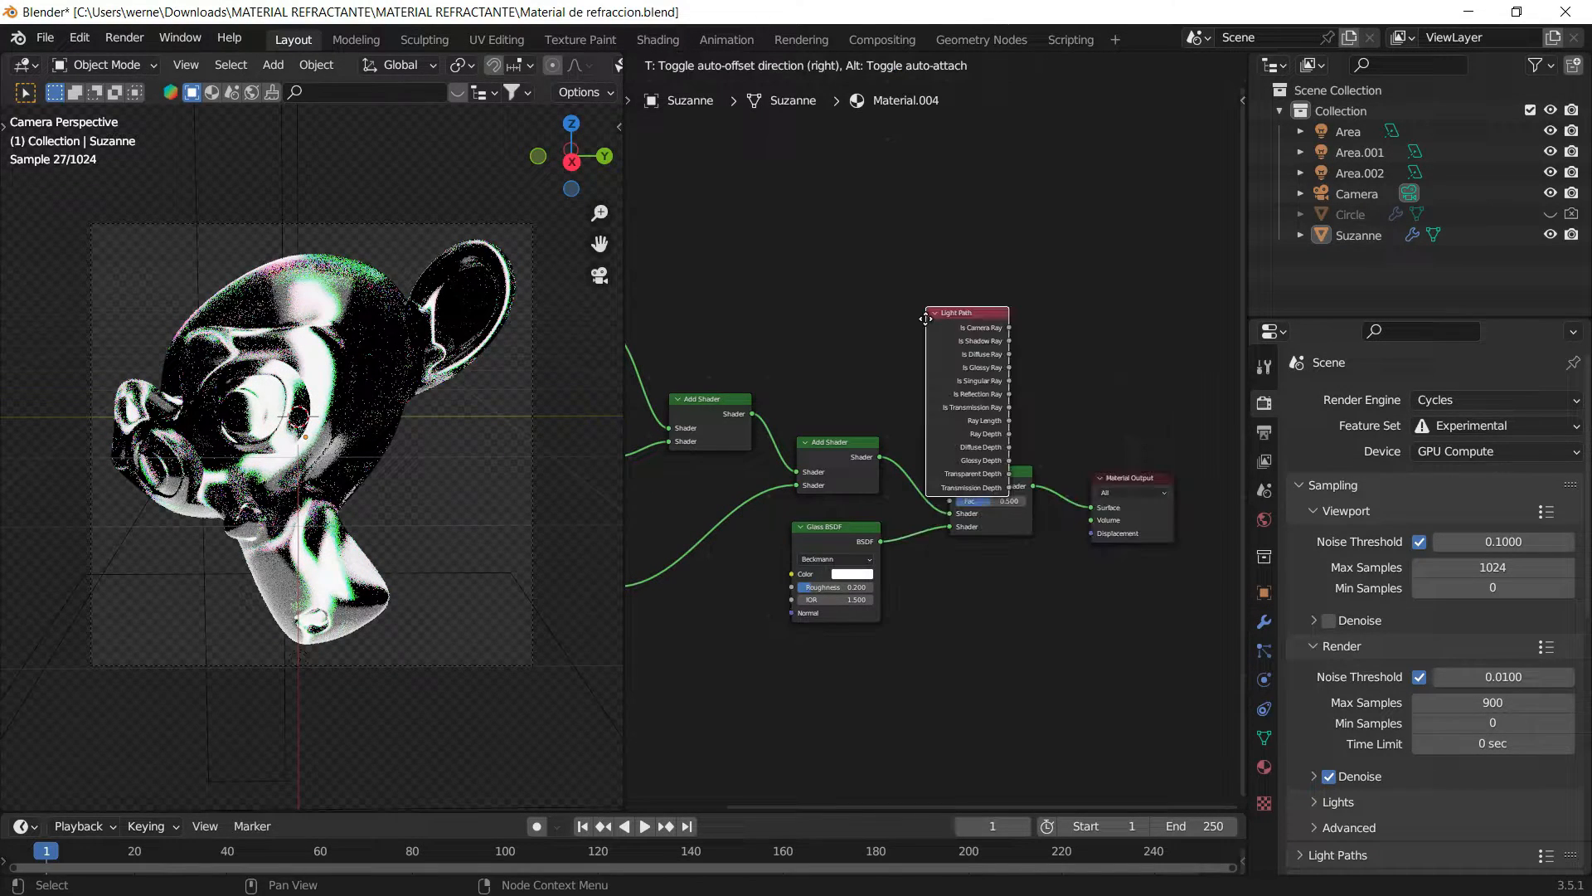
click(790, 234)
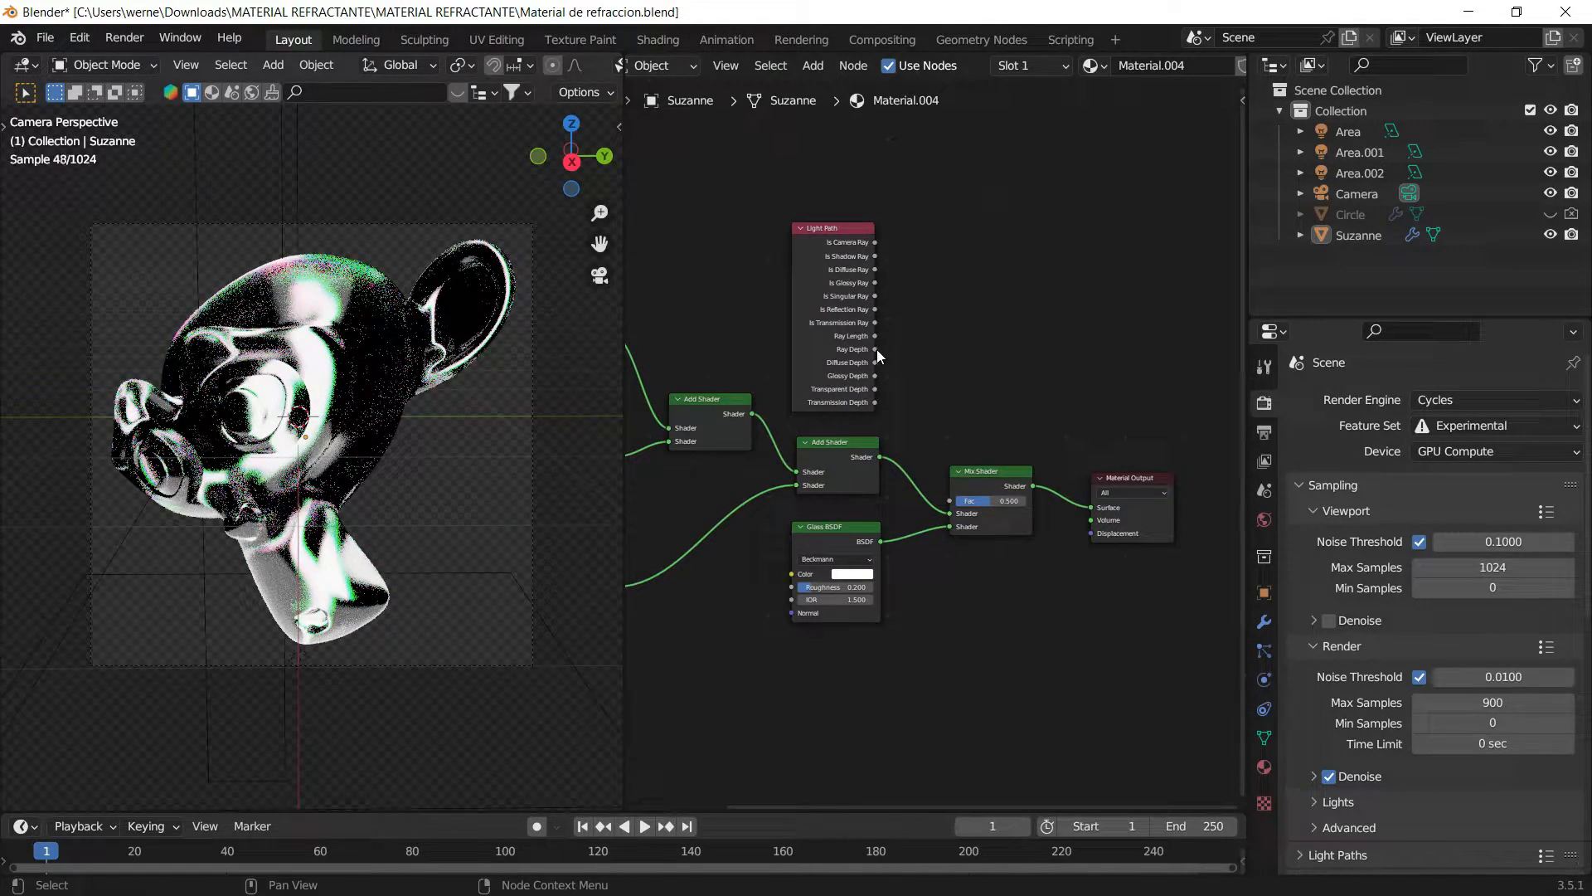
Step: Connect the Light Path's Ray Depth output to the Mix Shader's Fac input
scroll(867, 348, up, 4)
middle_drag(868, 348, 807, 378)
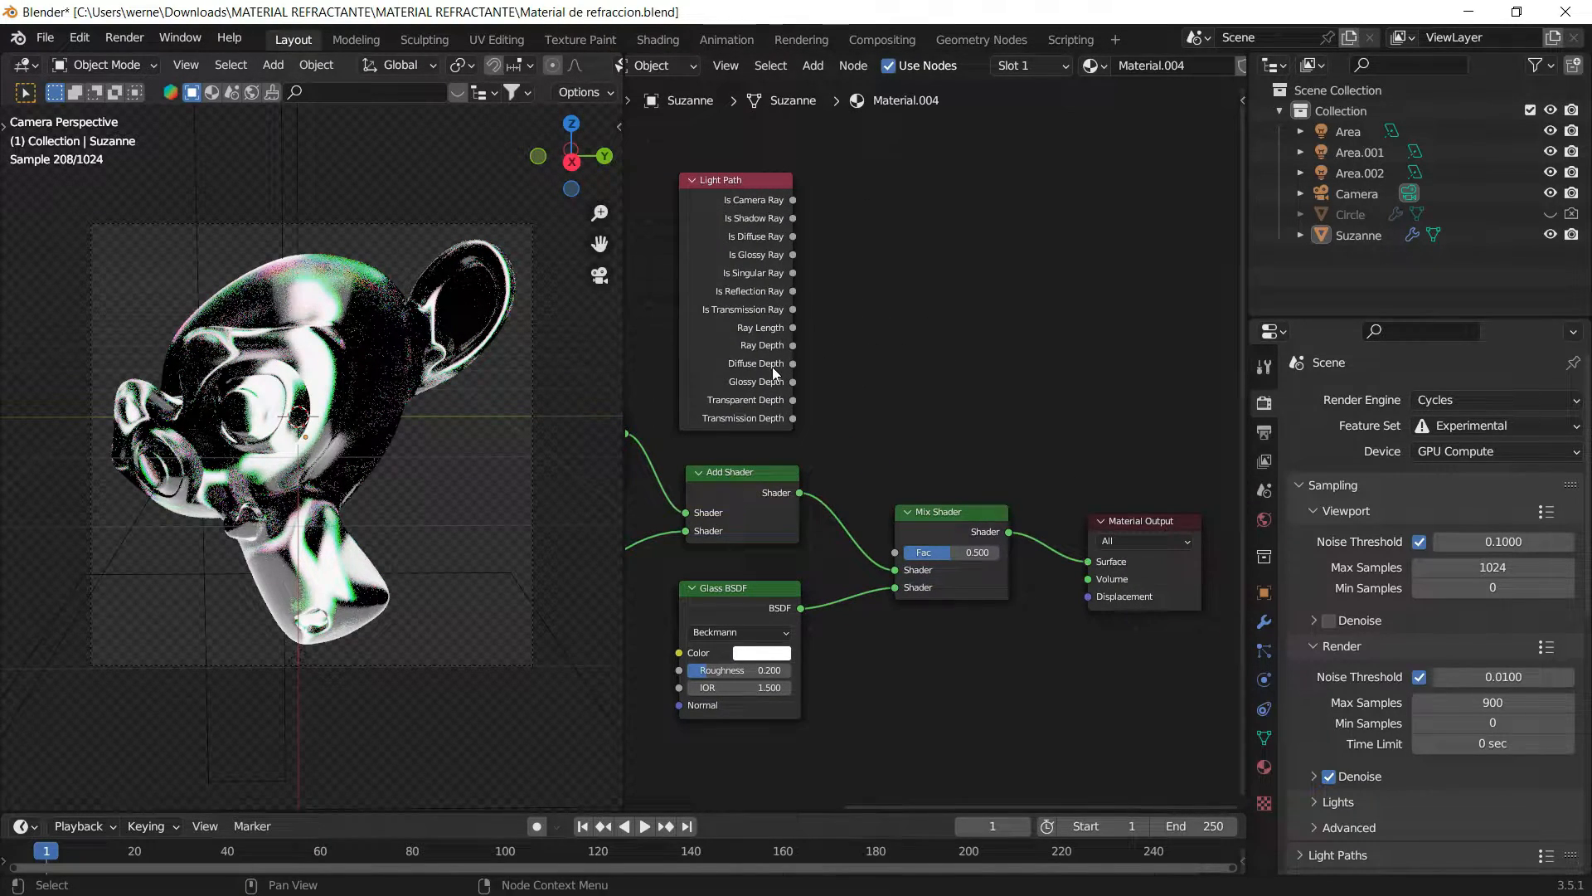
drag(794, 346, 902, 551)
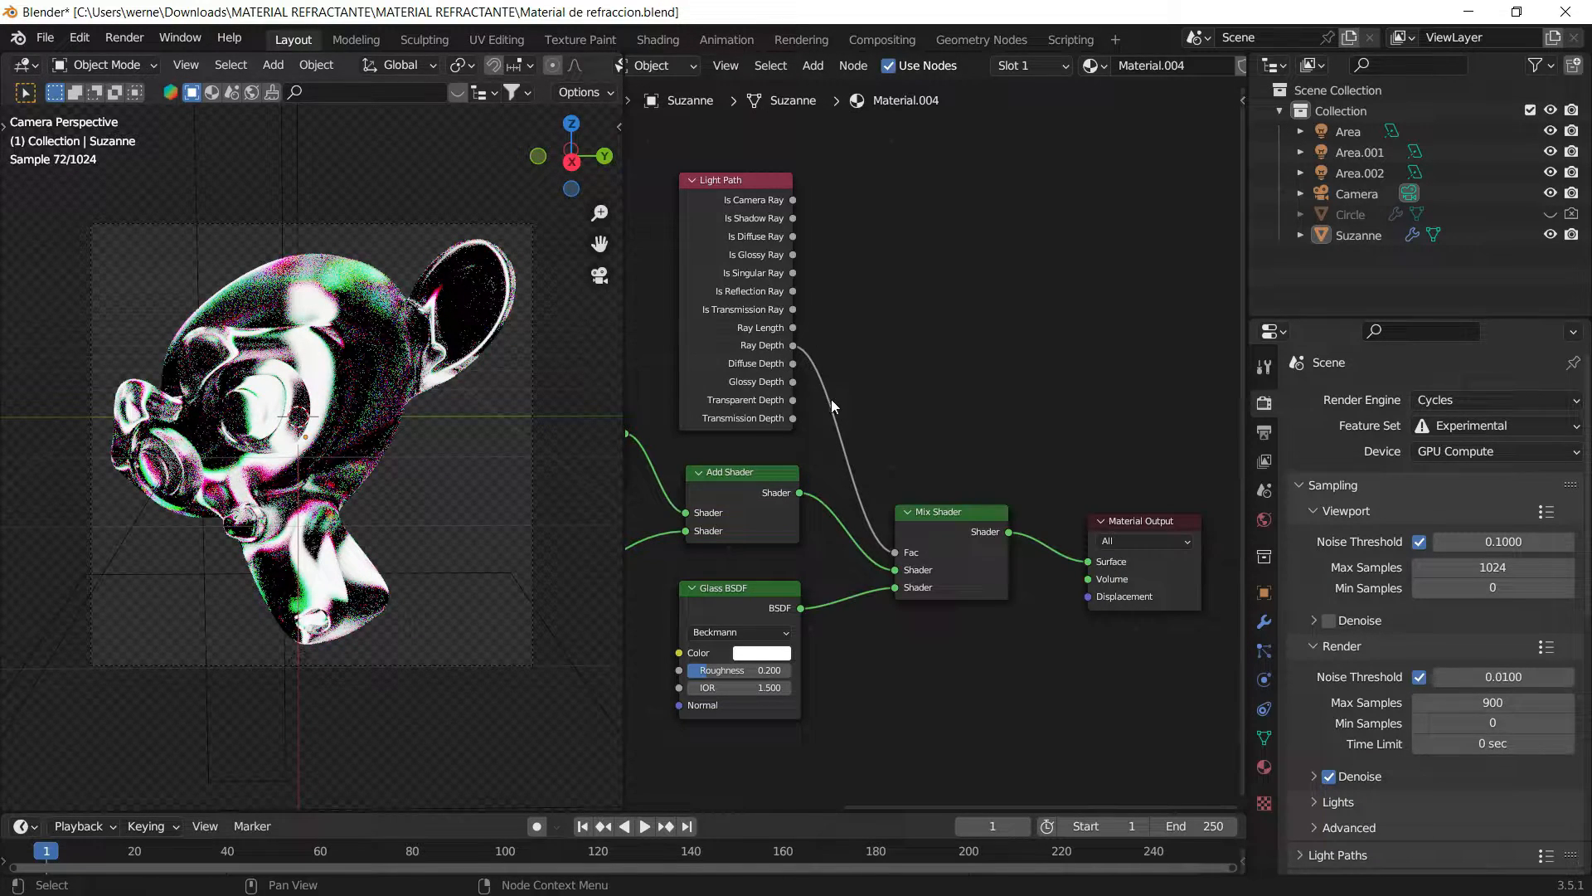
Step: Try the Is Camera Ray and Is Reflection Ray outputs as the Mix Shader's factor, comparing them with Ray Depth
drag(794, 200, 896, 552)
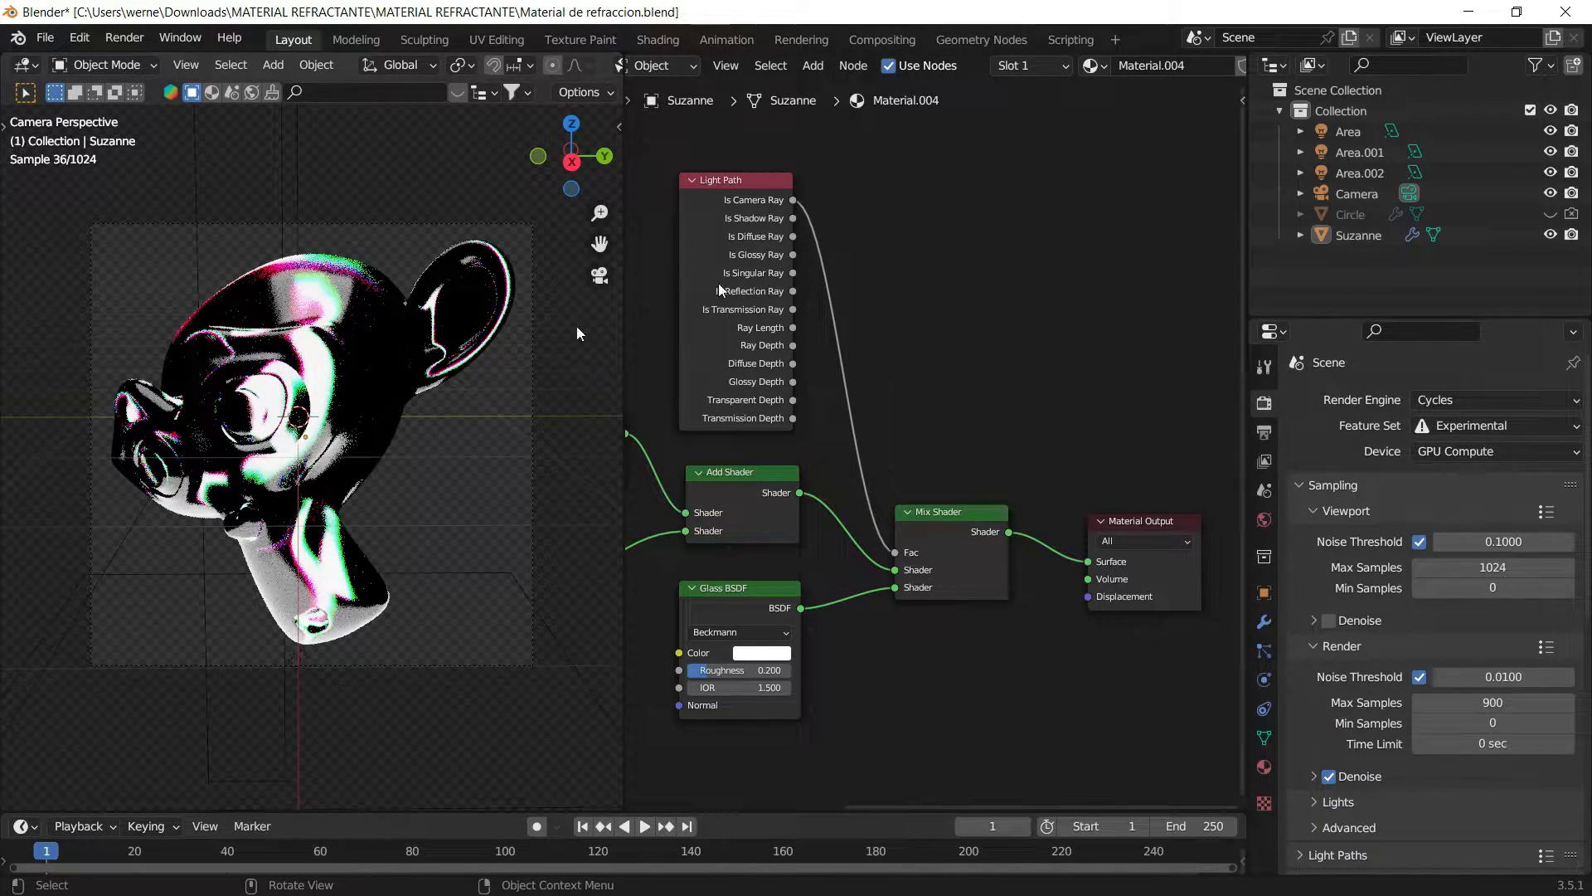
drag(794, 345, 895, 552)
drag(793, 291, 895, 552)
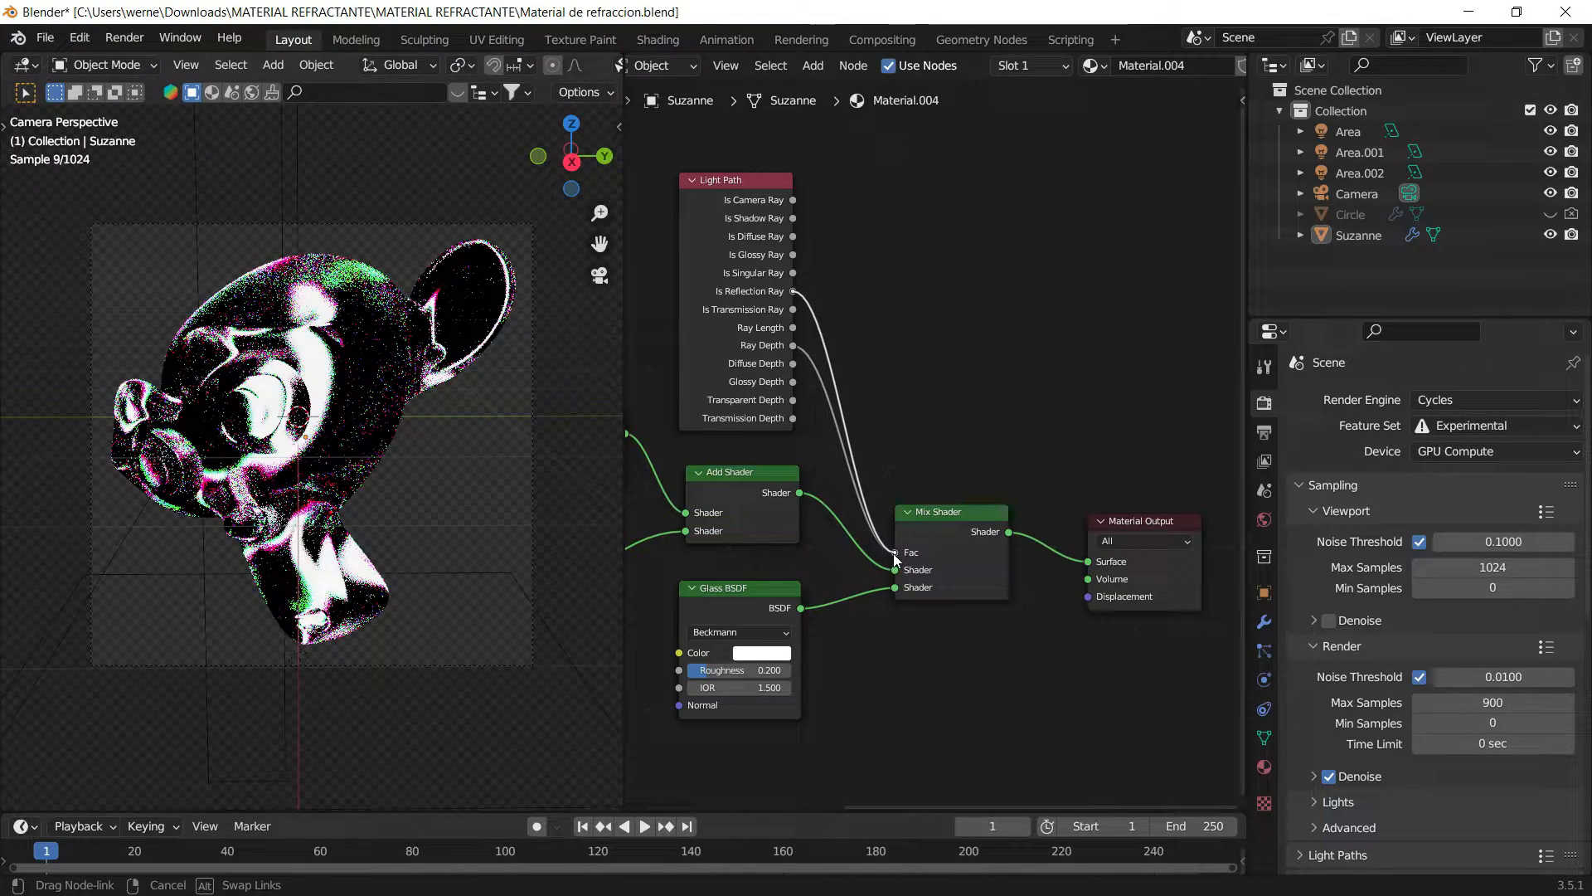
Step: Reconnect Ray Depth to the Mix Shader's Fac input and adjust the Light Path node's position
drag(794, 345, 895, 553)
drag(736, 201, 743, 180)
scroll(918, 231, down, 3)
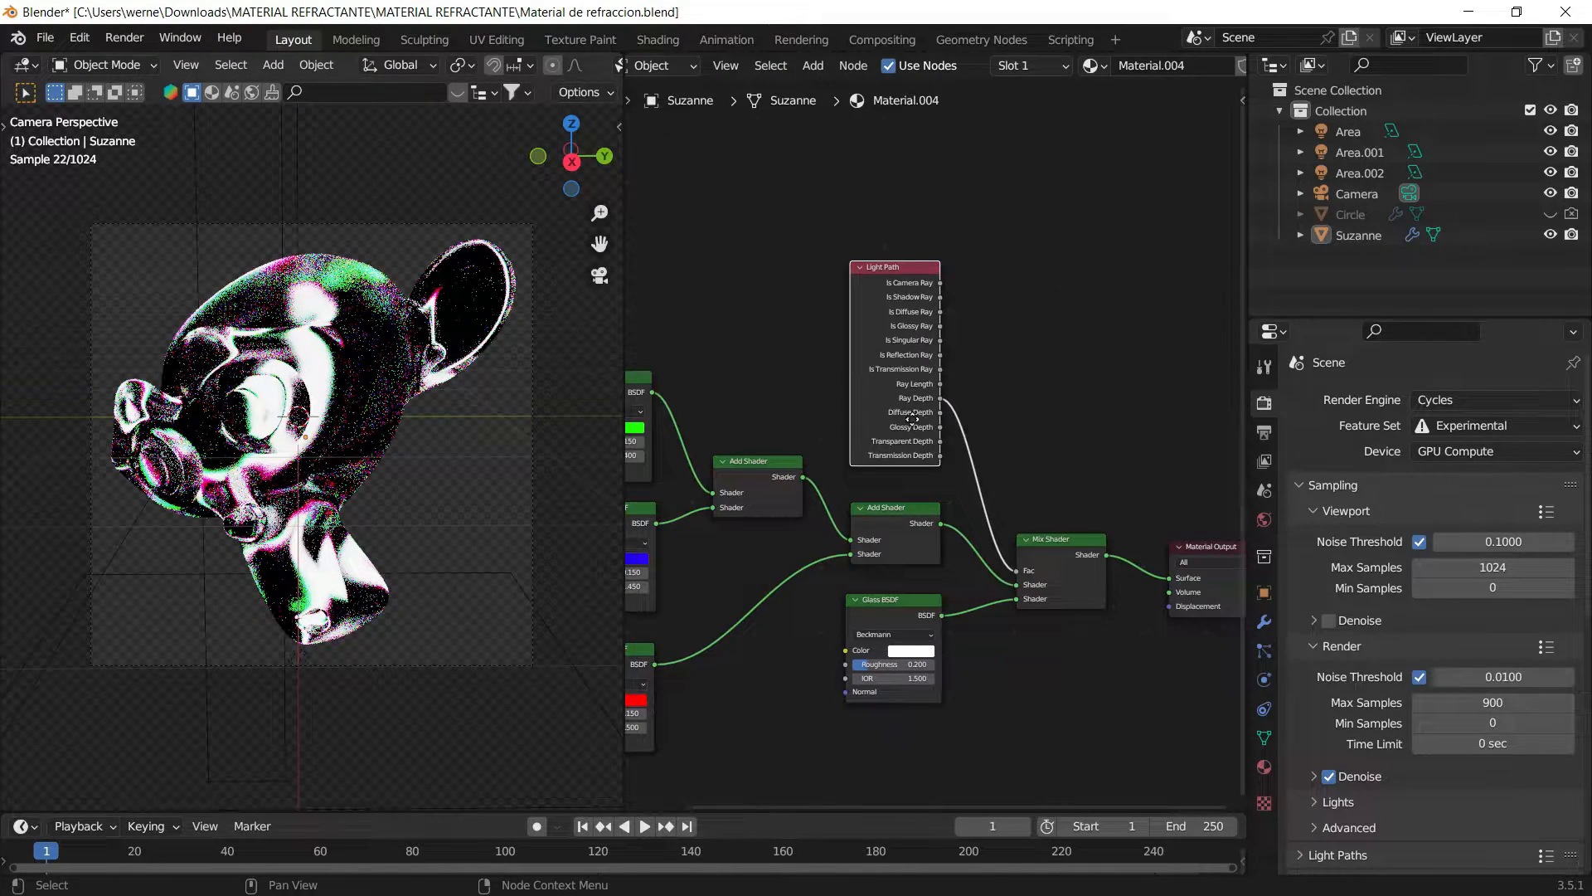
Step: Change the Glass BSDF's color to a light orange
scroll(929, 390, up, 4)
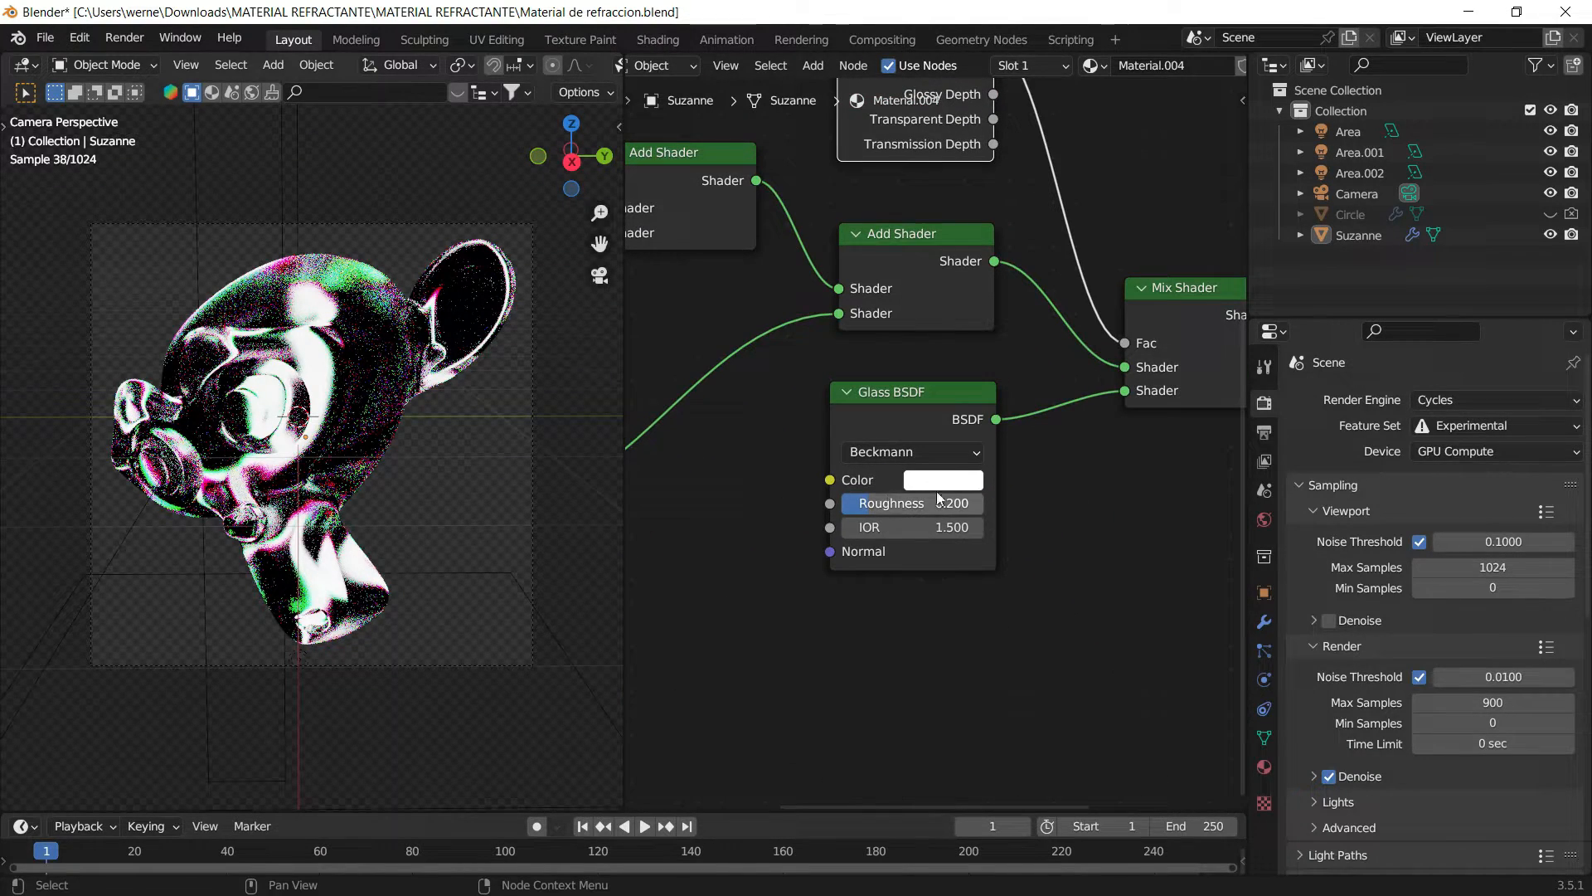
click(954, 481)
mouse_move(999, 243)
mouse_down()
mouse_move(1013, 229)
mouse_move(977, 268)
mouse_up()
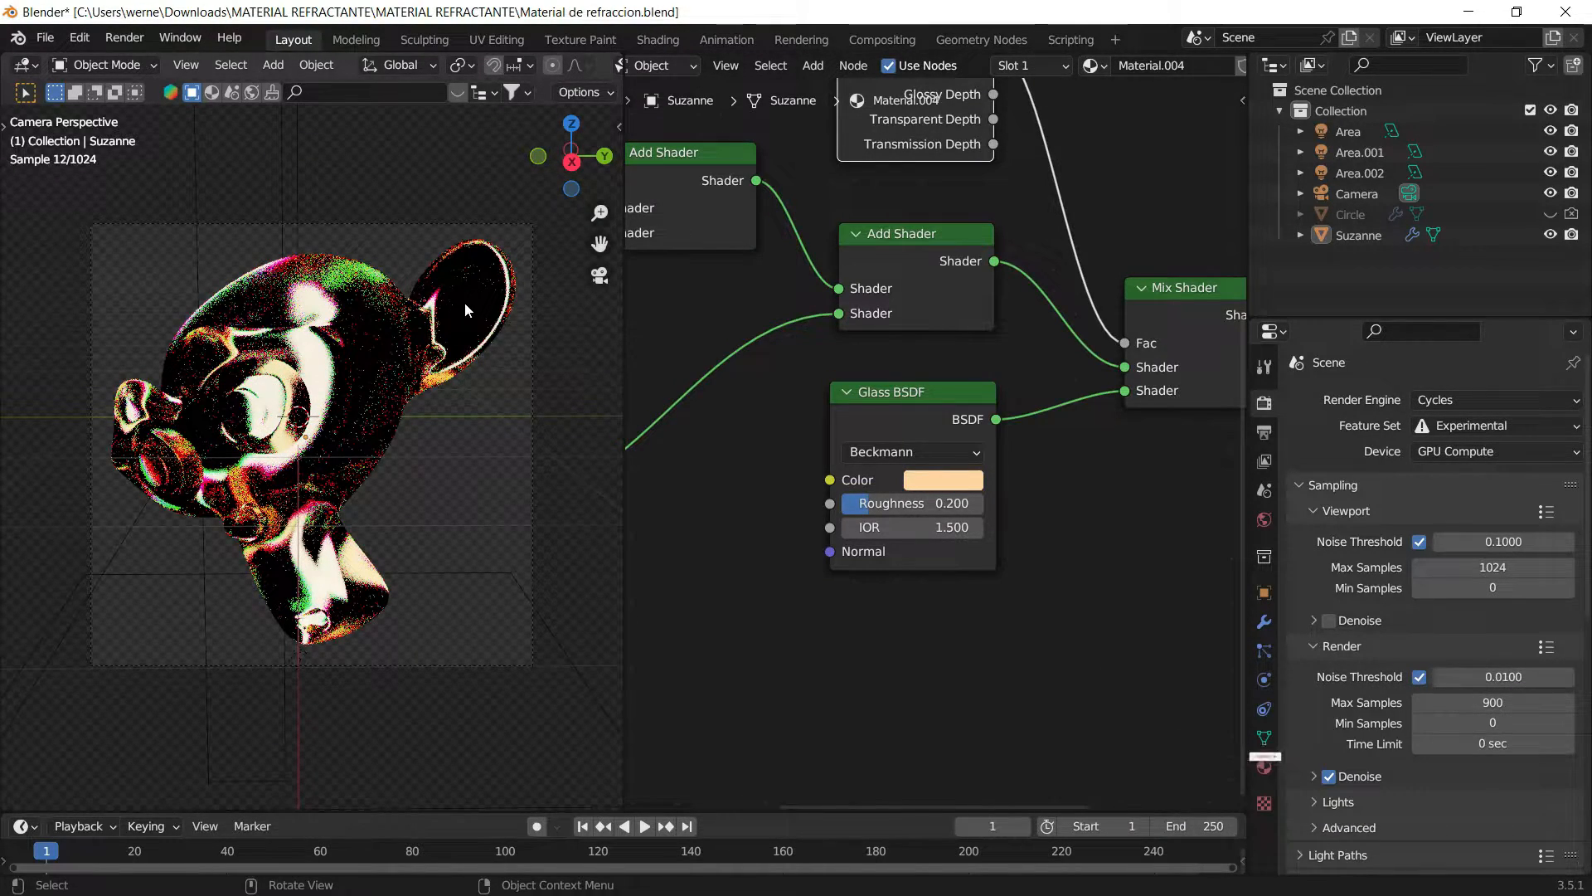
Step: Try a roughness of 1.000 on the Glass BSDF and undo the change
middle_drag(974, 512, 1013, 520)
scroll(1013, 520, down, 2)
drag(1013, 513, 1096, 512)
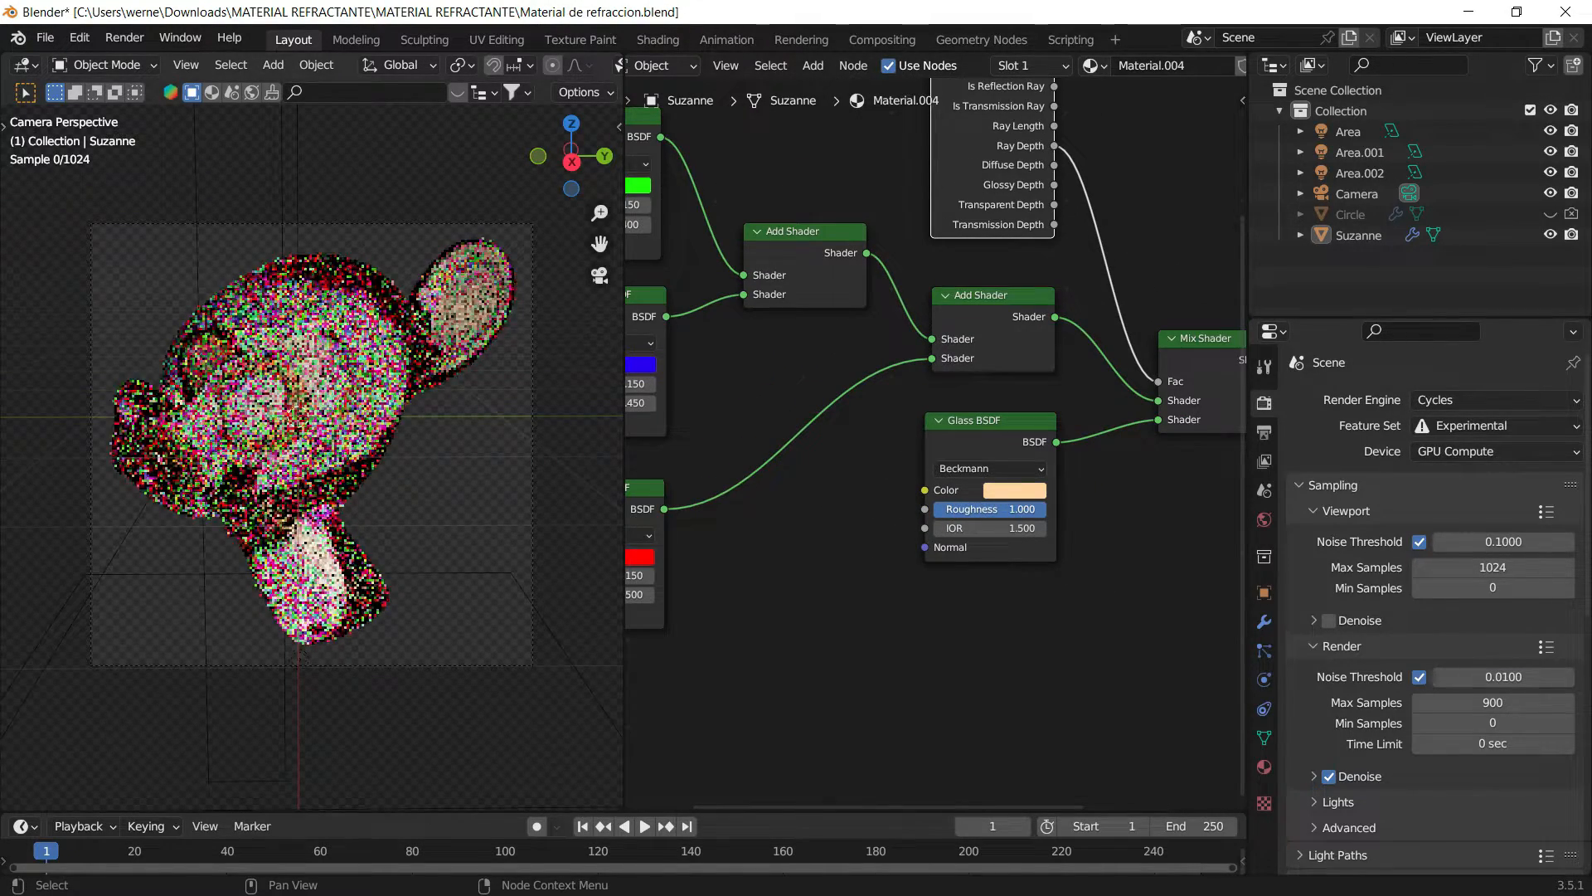
key(ctrl+z)
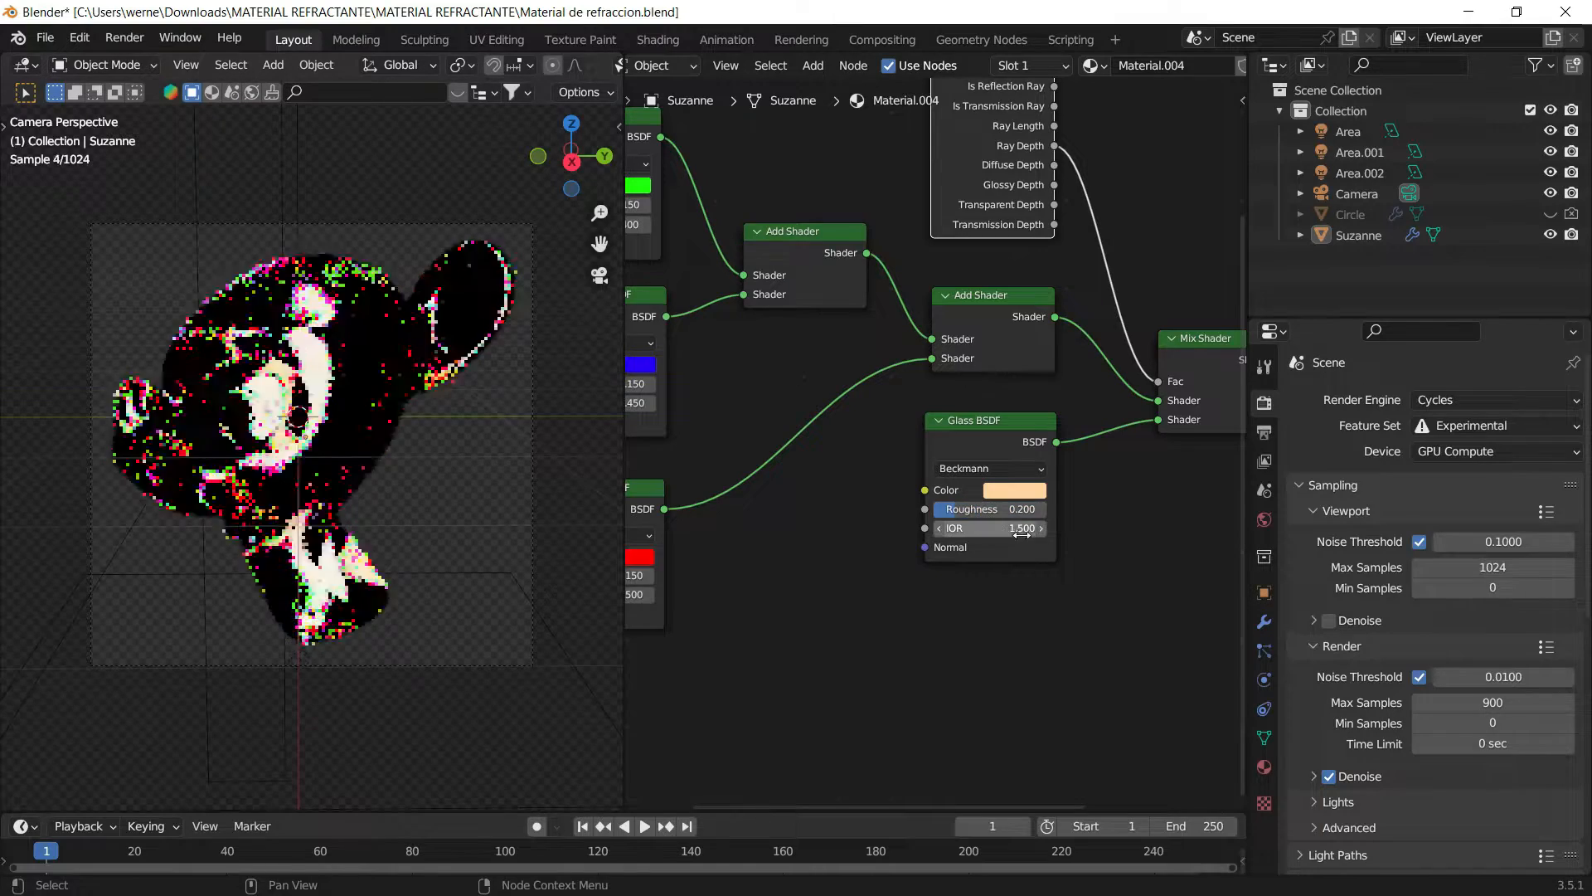
Step: Review Material.004's three Refraction BSDFs, assign Material to Suzanne, and bring its roughness image texture and ColorRamp into view
scroll(962, 485, down, 2)
middle_drag(868, 427, 983, 450)
scroll(982, 446, down, 1)
middle_drag(777, 451, 839, 486)
scroll(696, 452, up, 1)
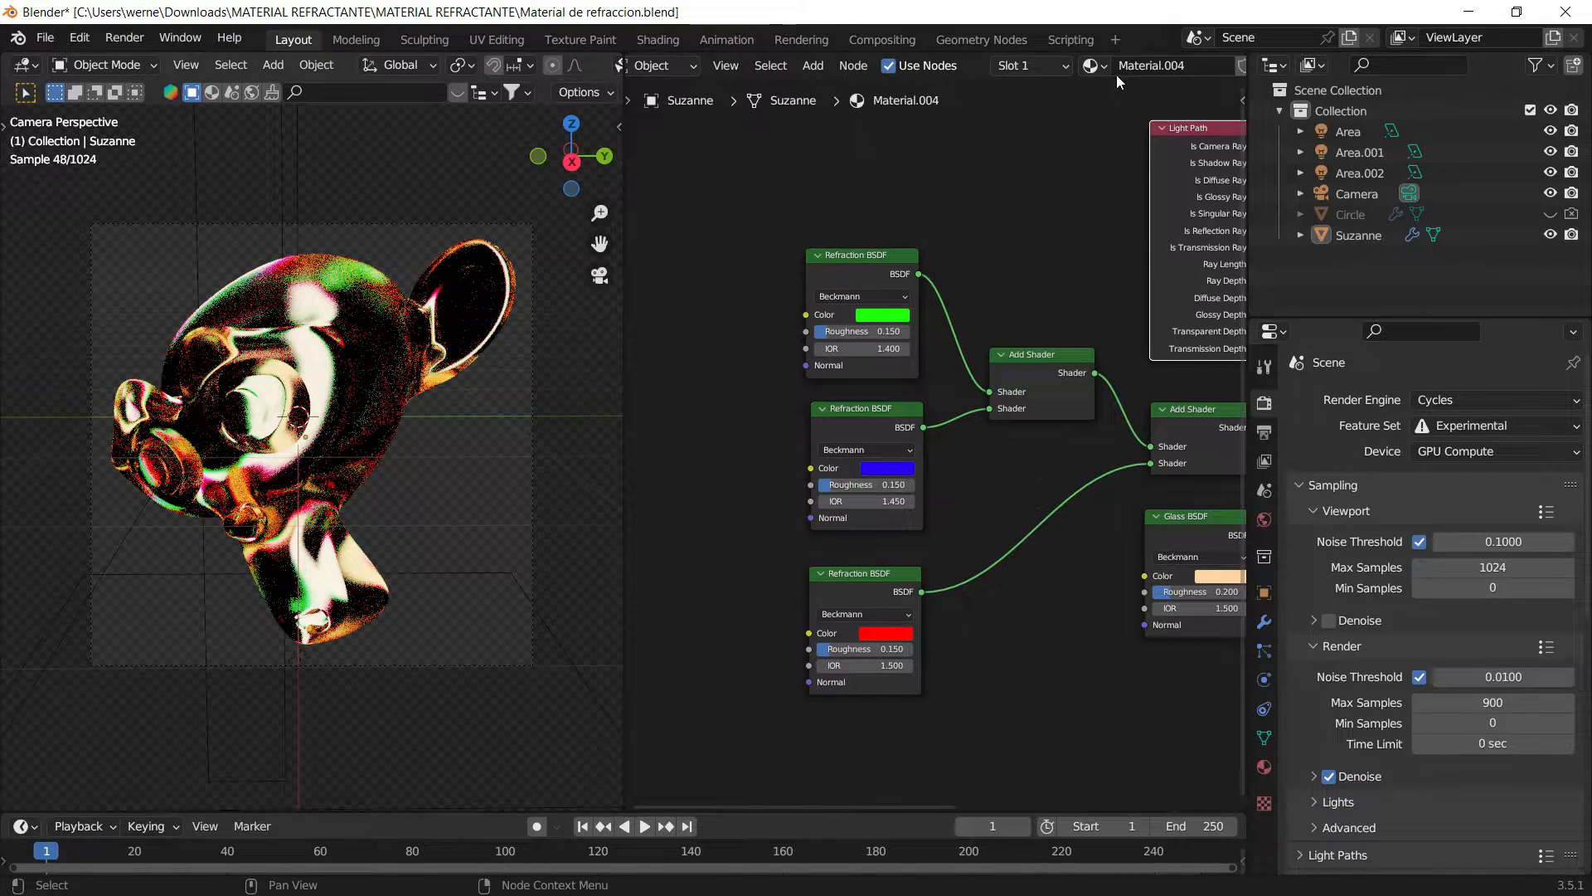
click(1093, 65)
click(1119, 97)
middle_drag(898, 326, 1080, 373)
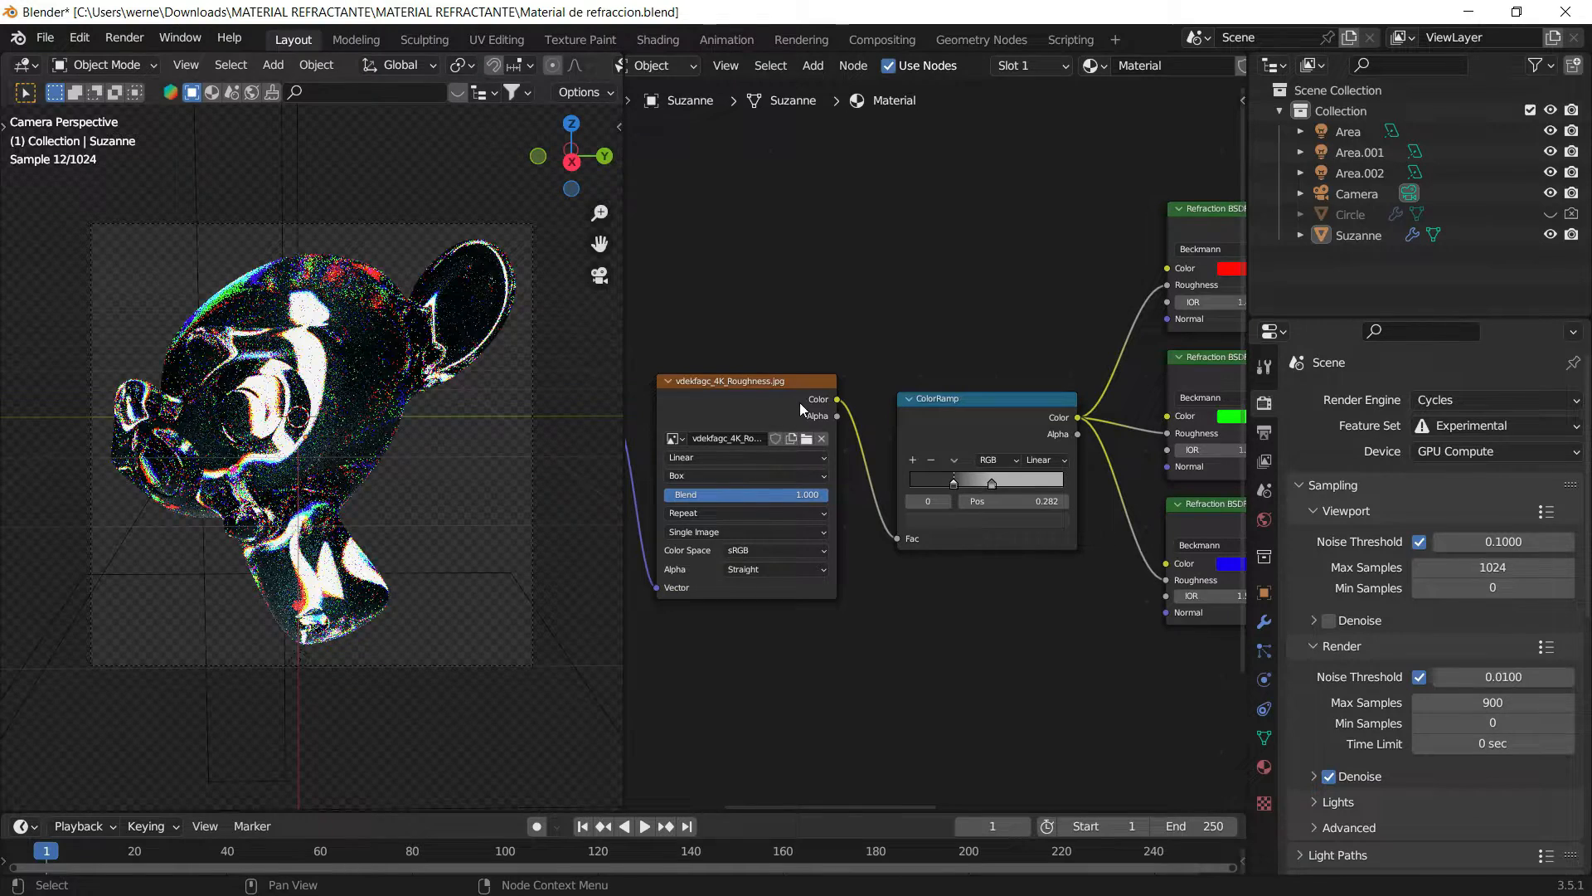
Step: Preview the vdekfagc_4K_Roughness.jpg texture directly on Suzanne and unlink the image from its node
ctrl+shift+click(754, 396)
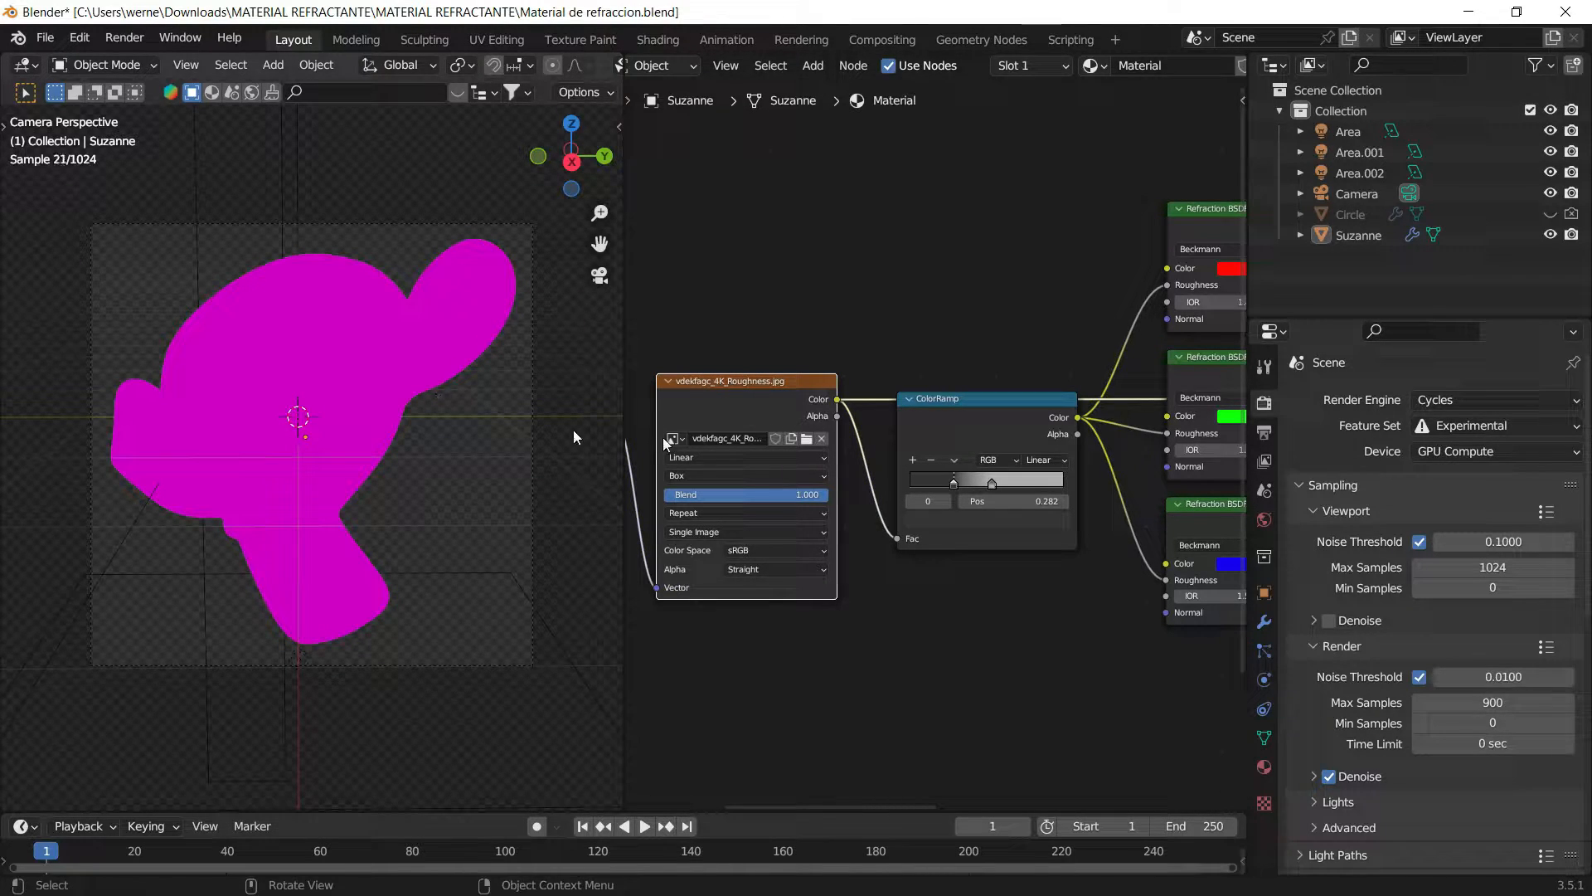
click(821, 439)
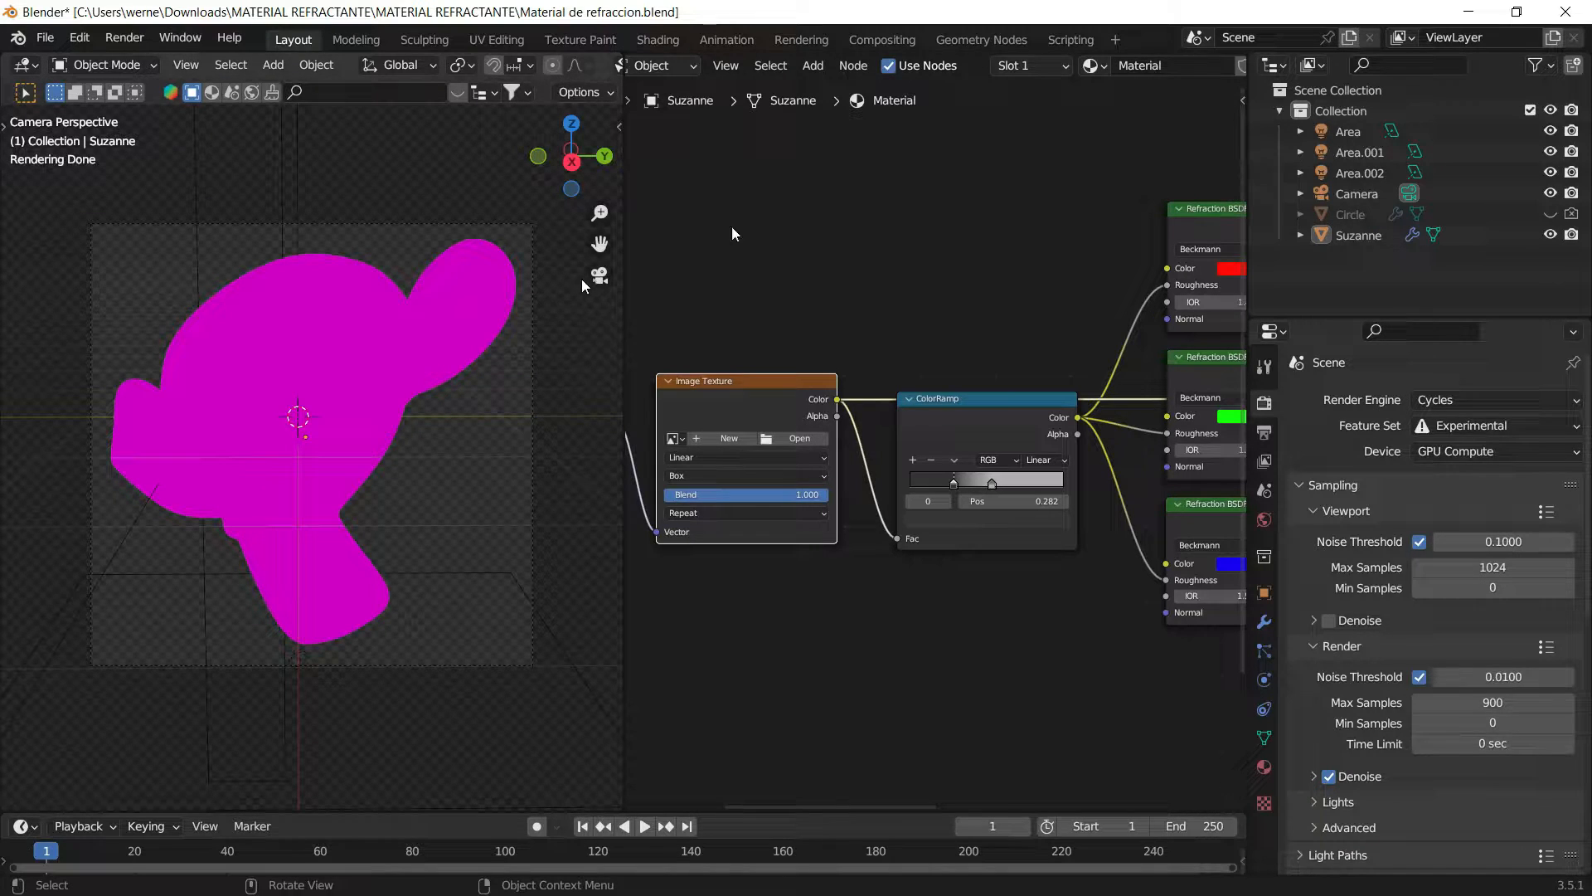
middle_drag(1122, 68, 1027, 71)
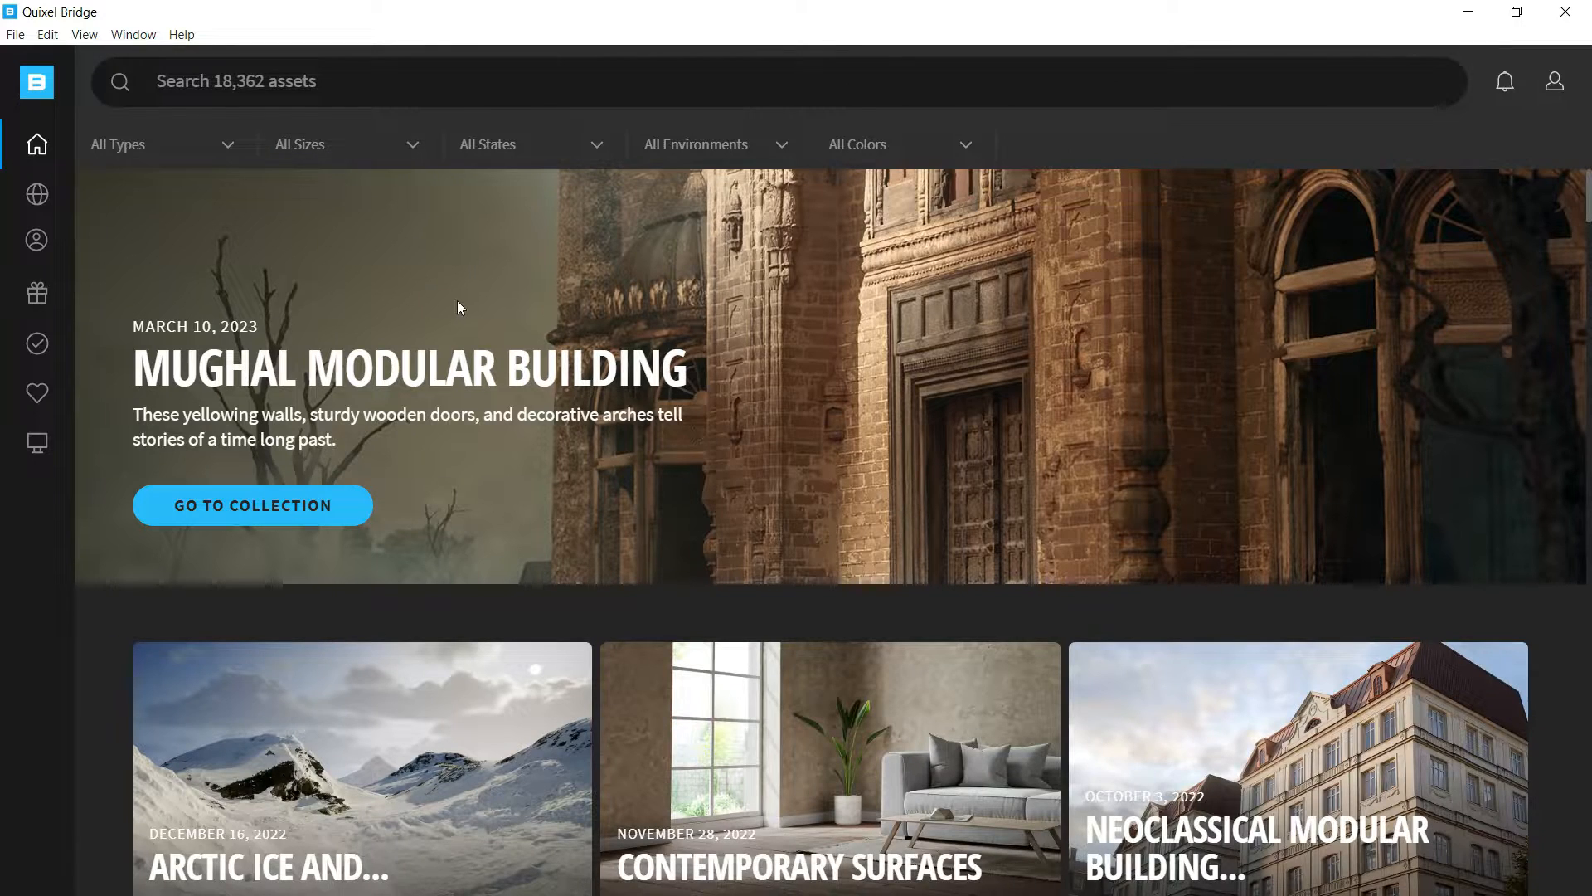
Step: Switch to Quixel Bridge, open the Imperfections collection and examine its categories and the account options
mouse_move(63, 199)
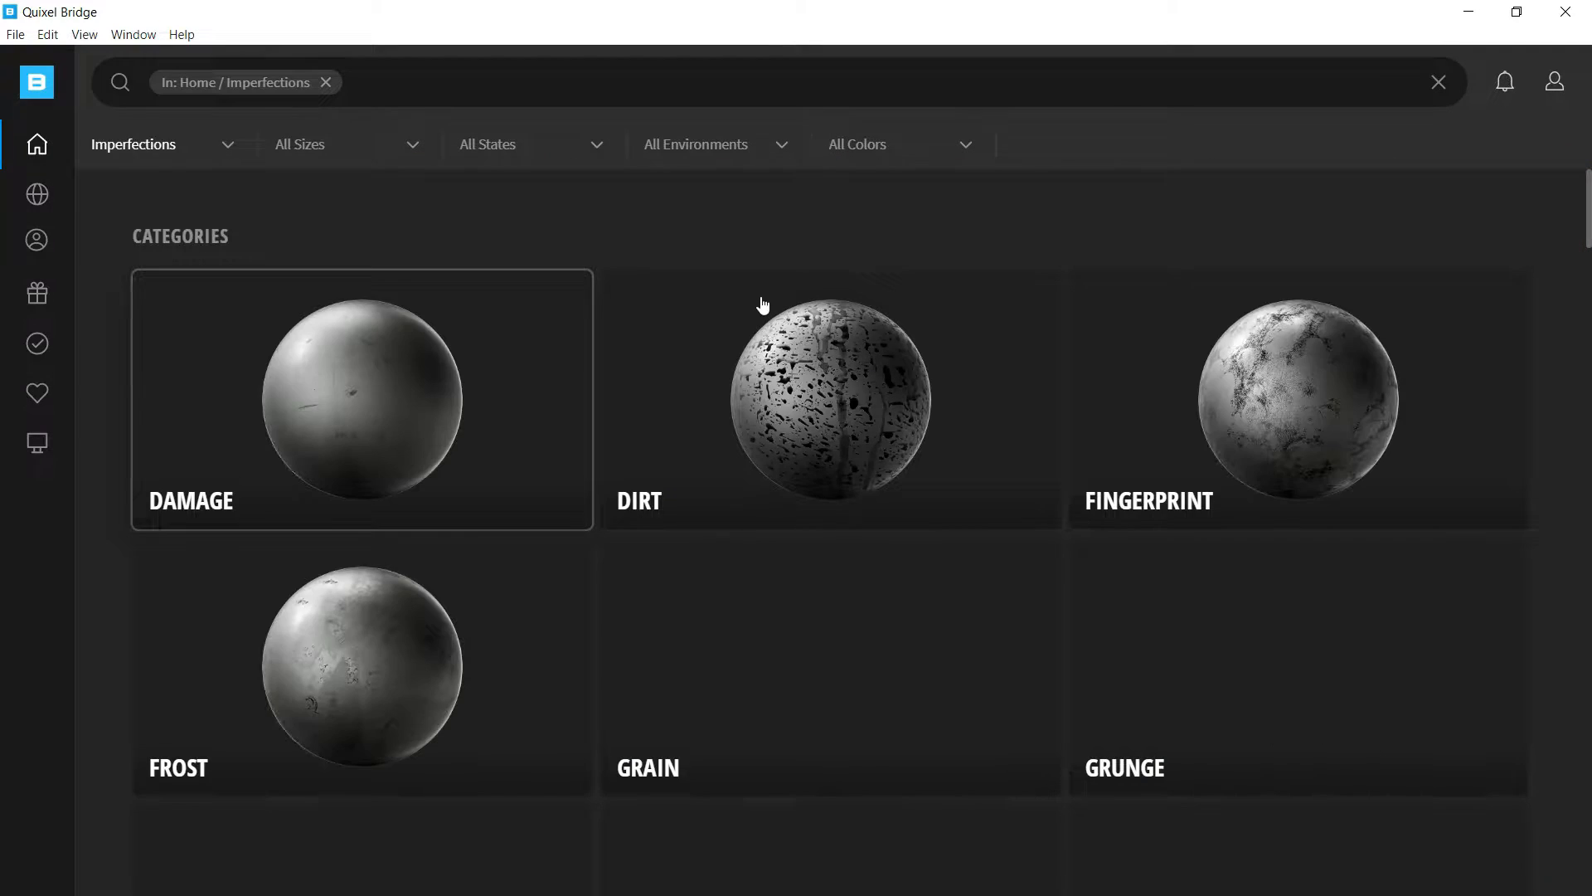
scroll(892, 412, down, 5)
scroll(892, 415, down, 5)
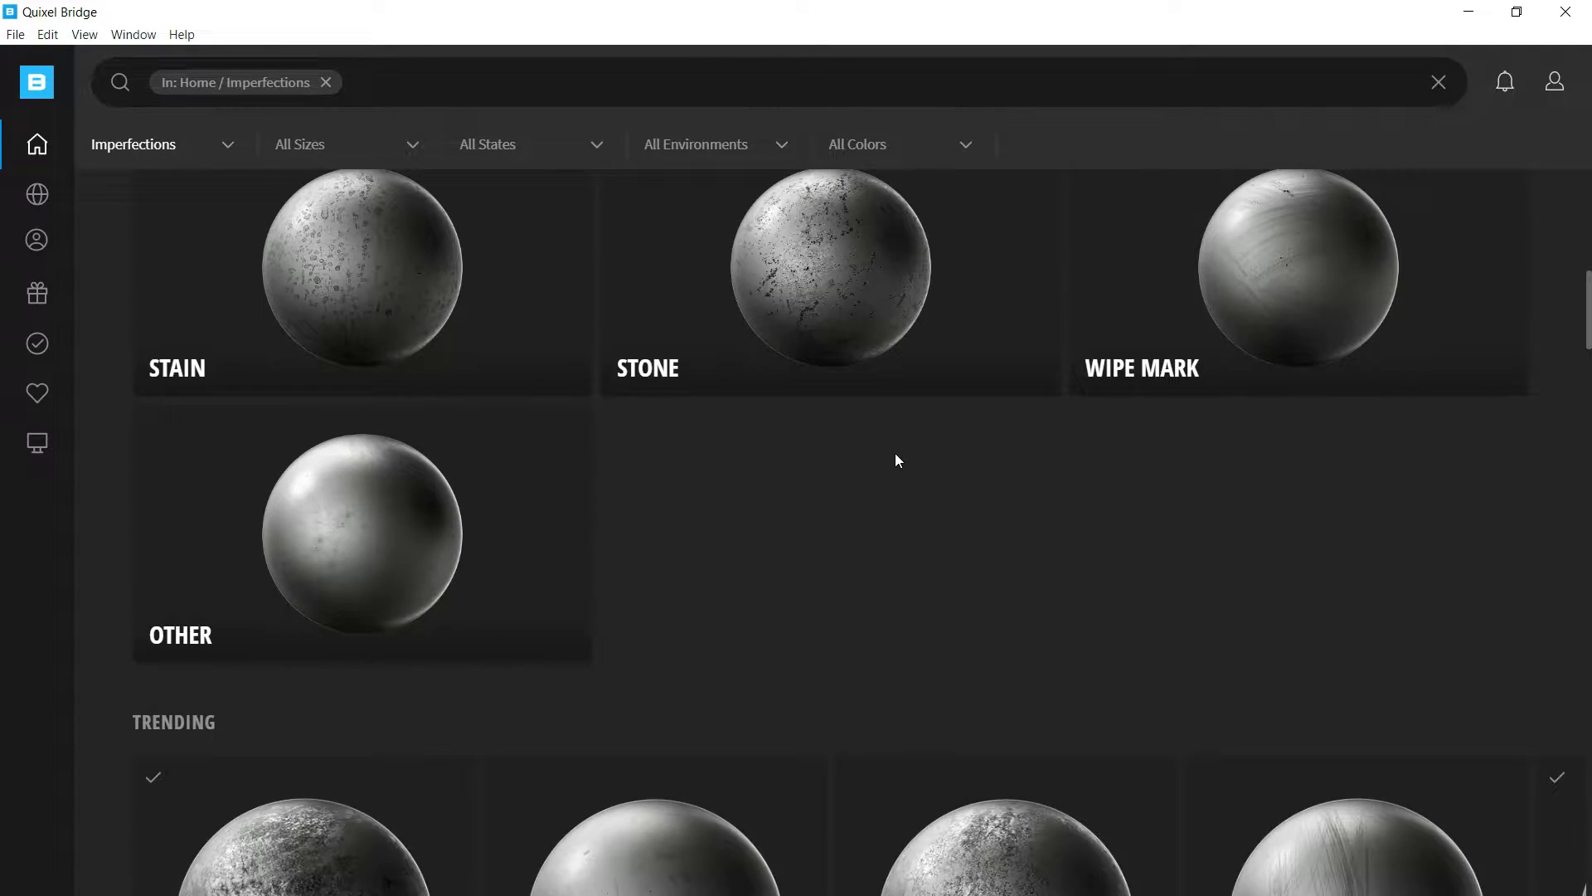
scroll(895, 456, up, 10)
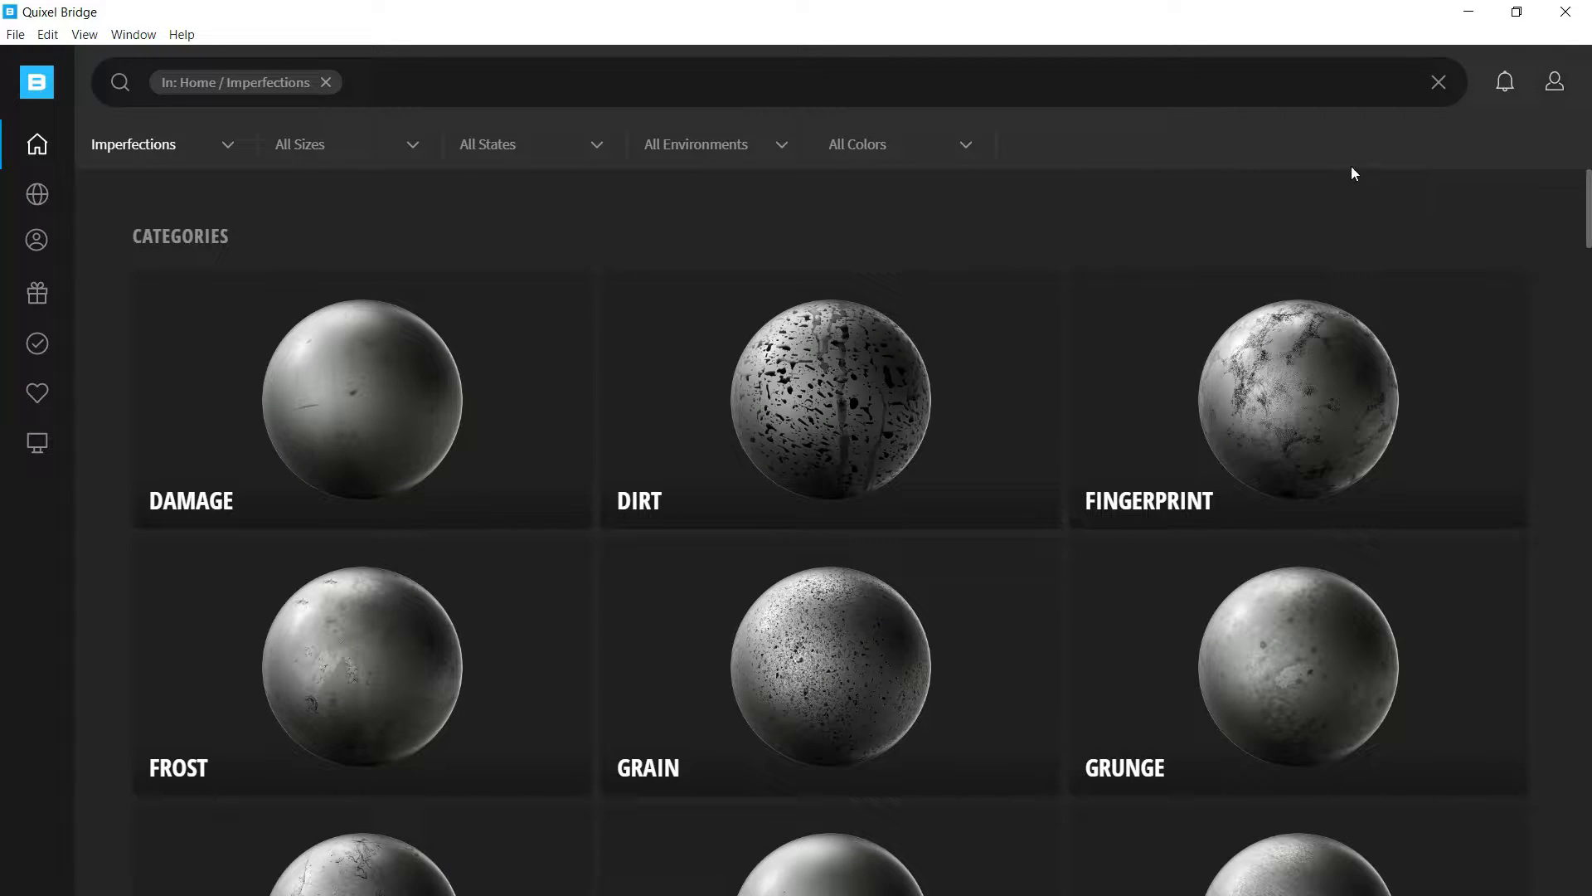
click(1553, 82)
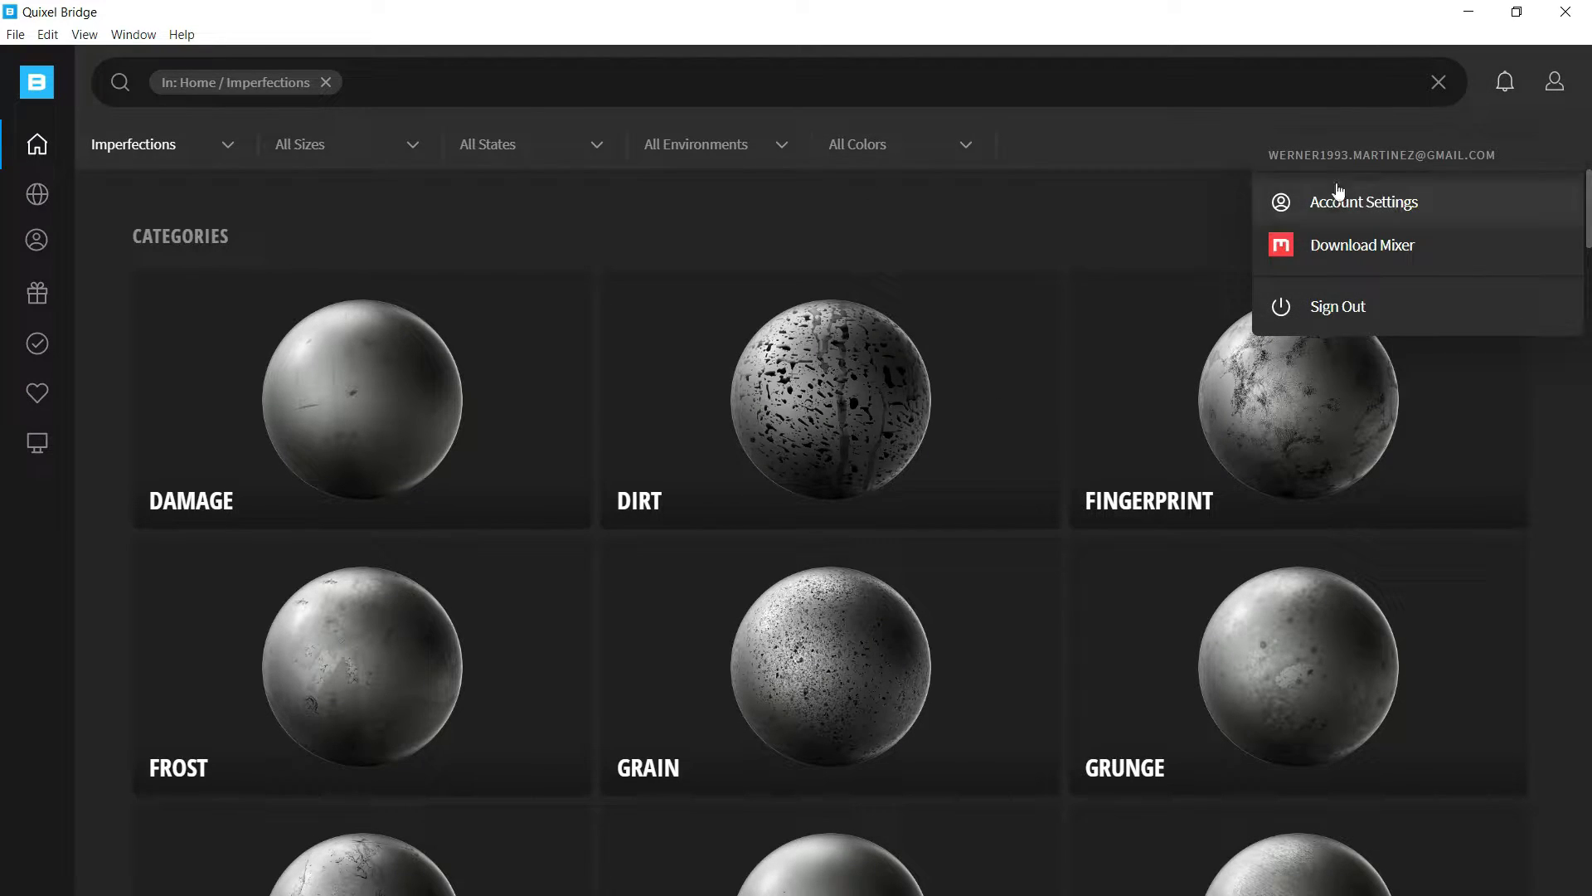
click(1555, 80)
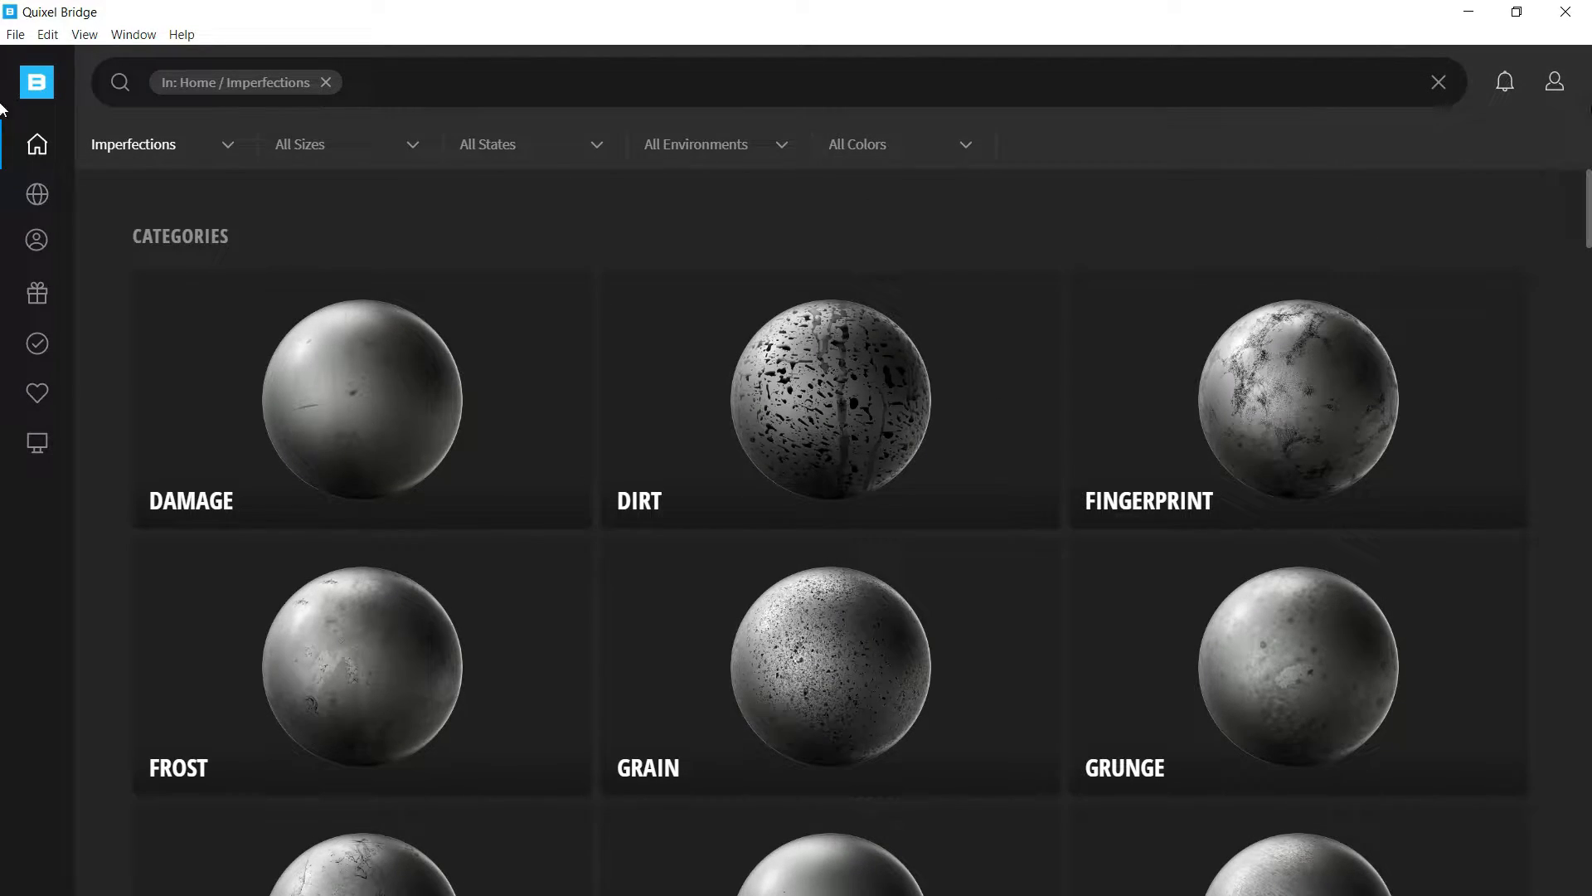
scroll(895, 374, down, 2)
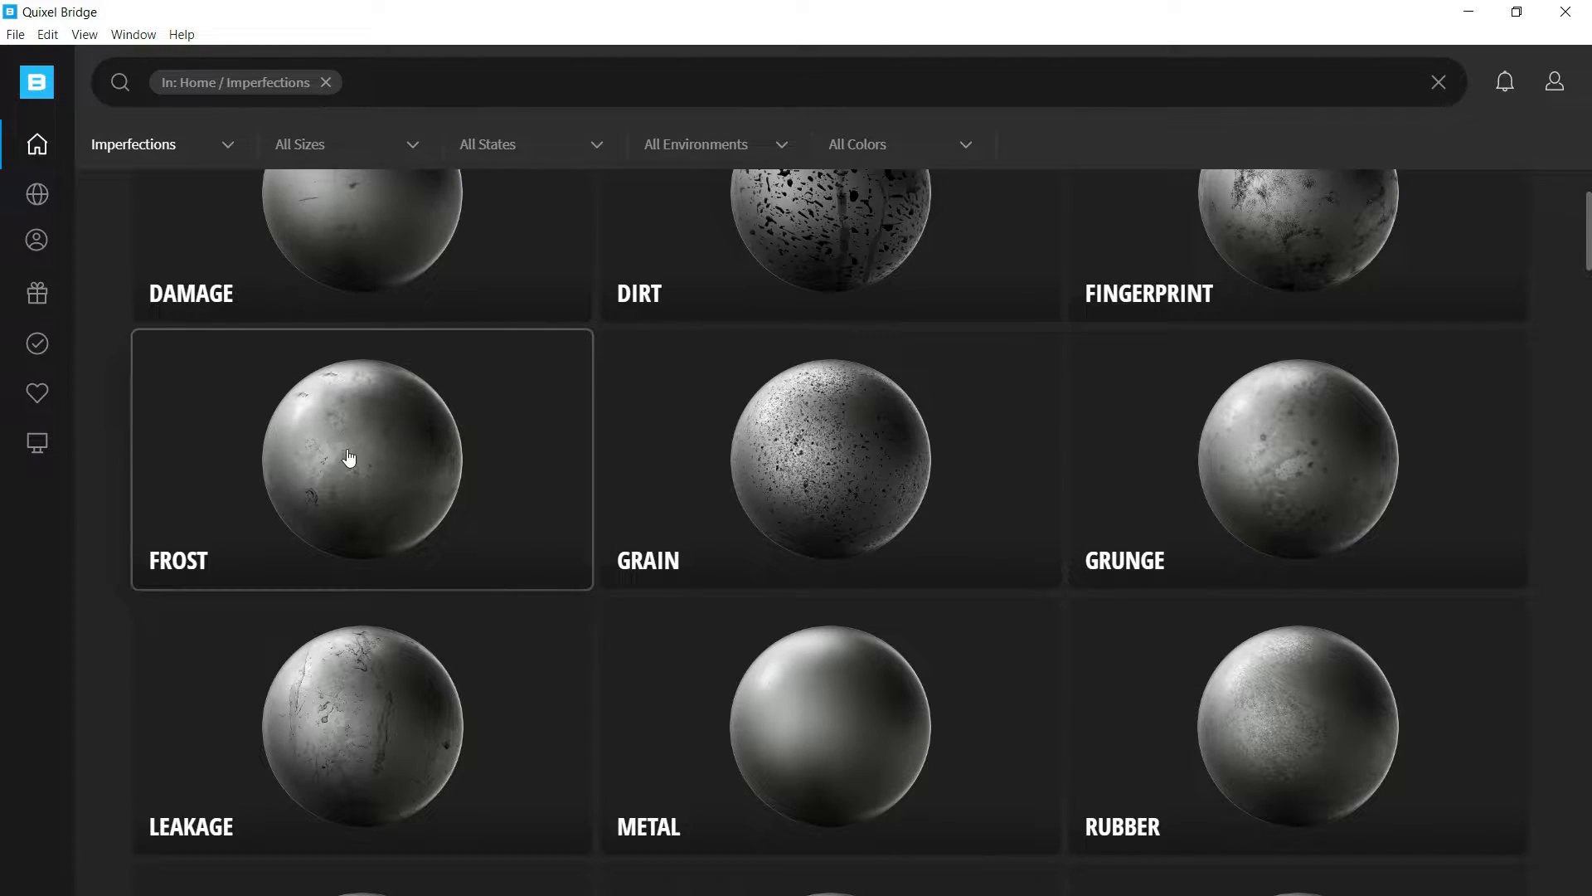
scroll(407, 515, down, 1)
scroll(469, 588, down, 2)
scroll(862, 580, down, 2)
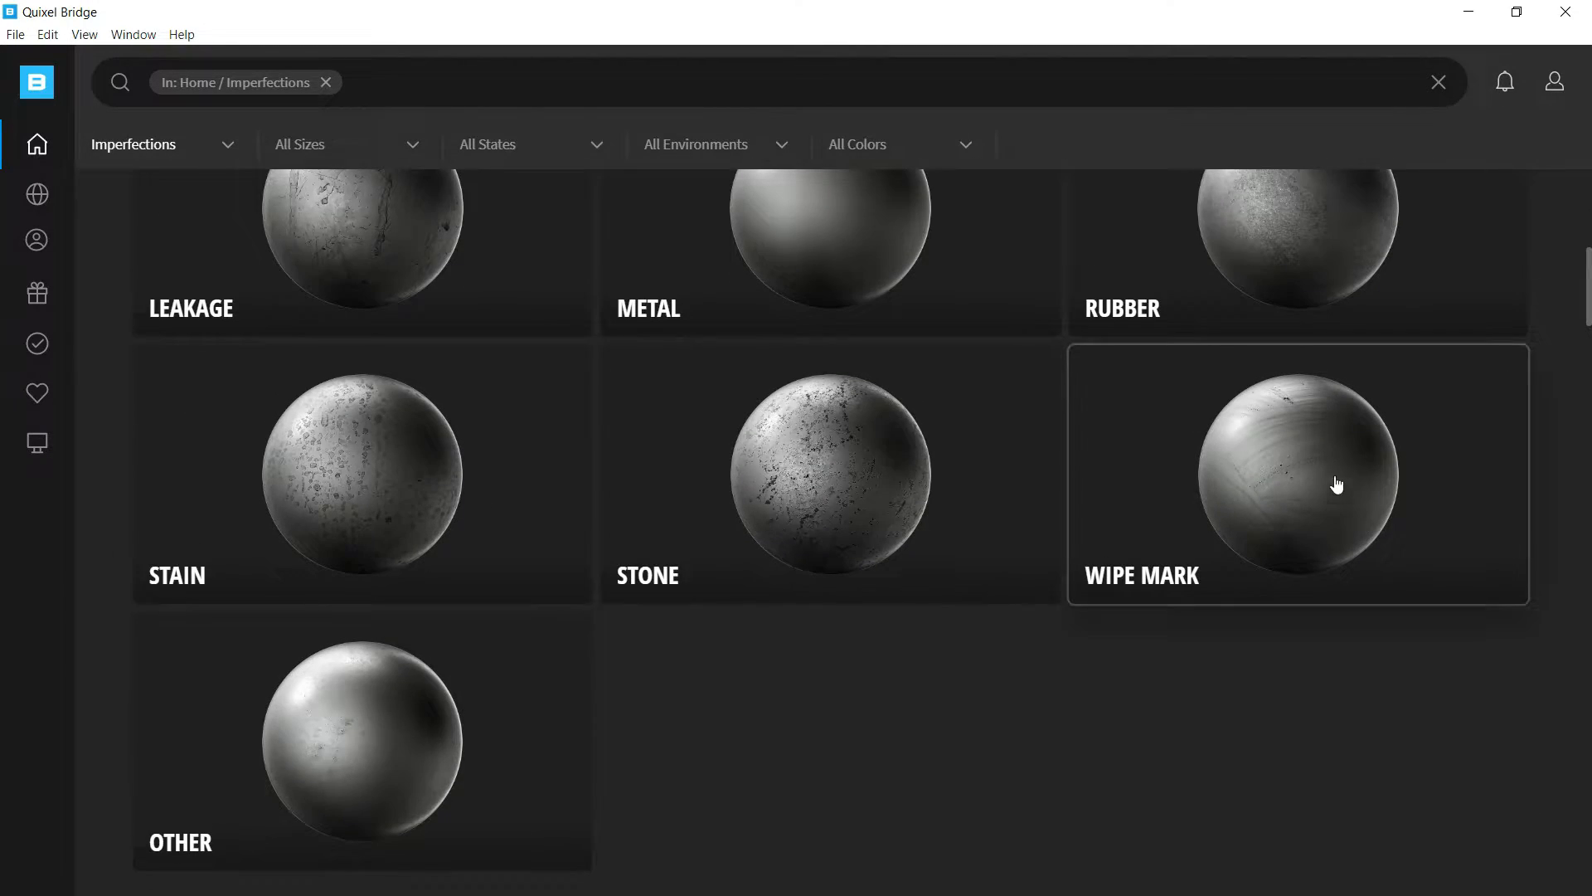
scroll(618, 605, up, 10)
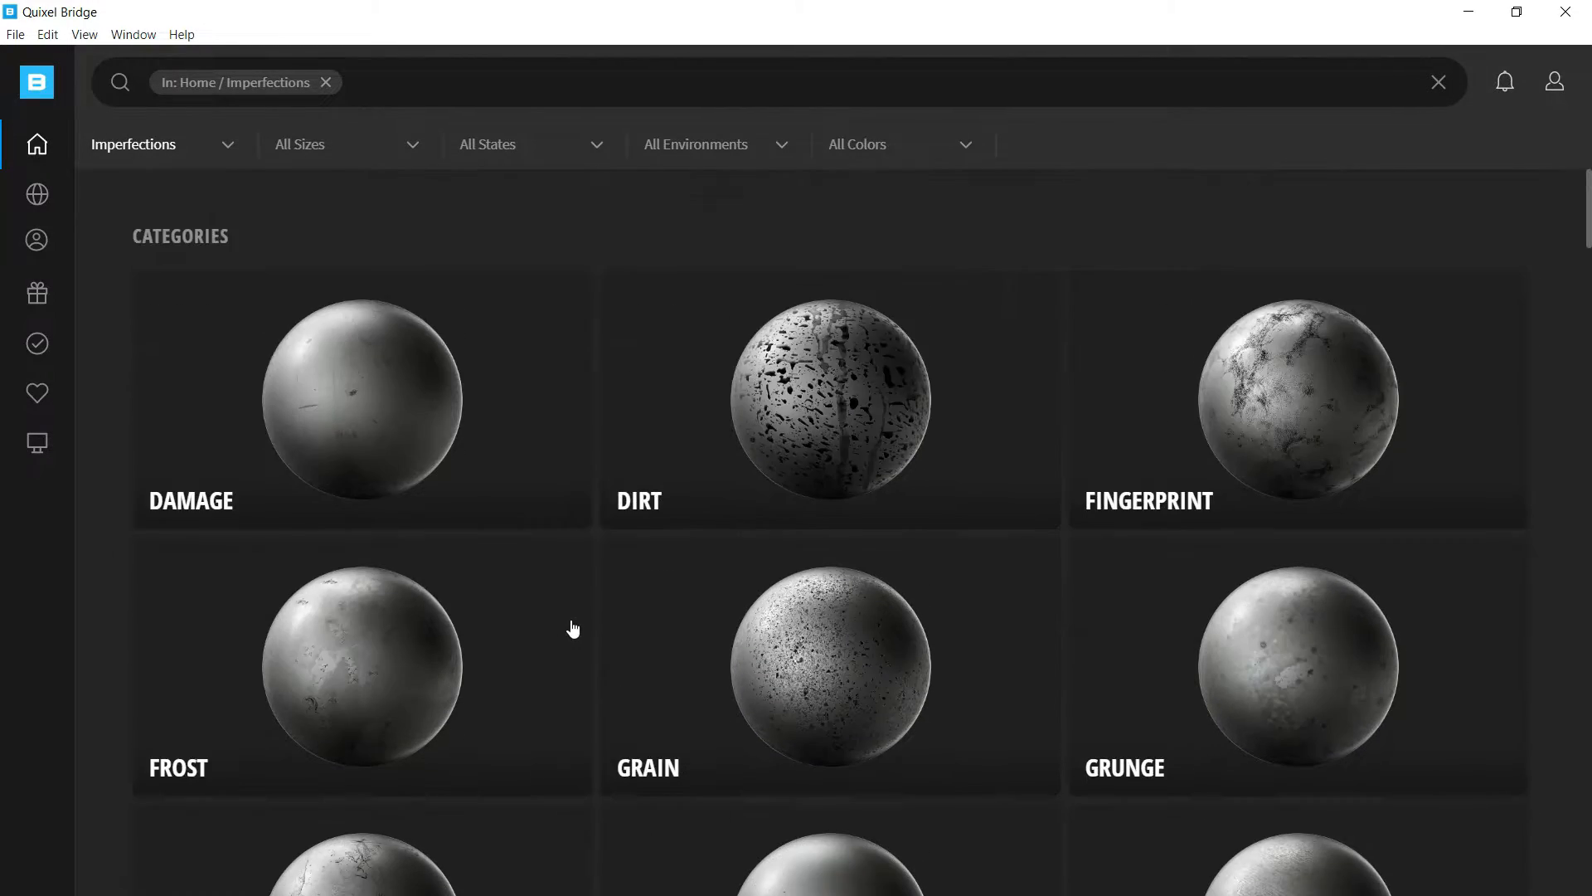
Step: Open the Damage category of Imperfections and look through its latest assets for a scratched surface
click(350, 396)
scroll(730, 664, down, 5)
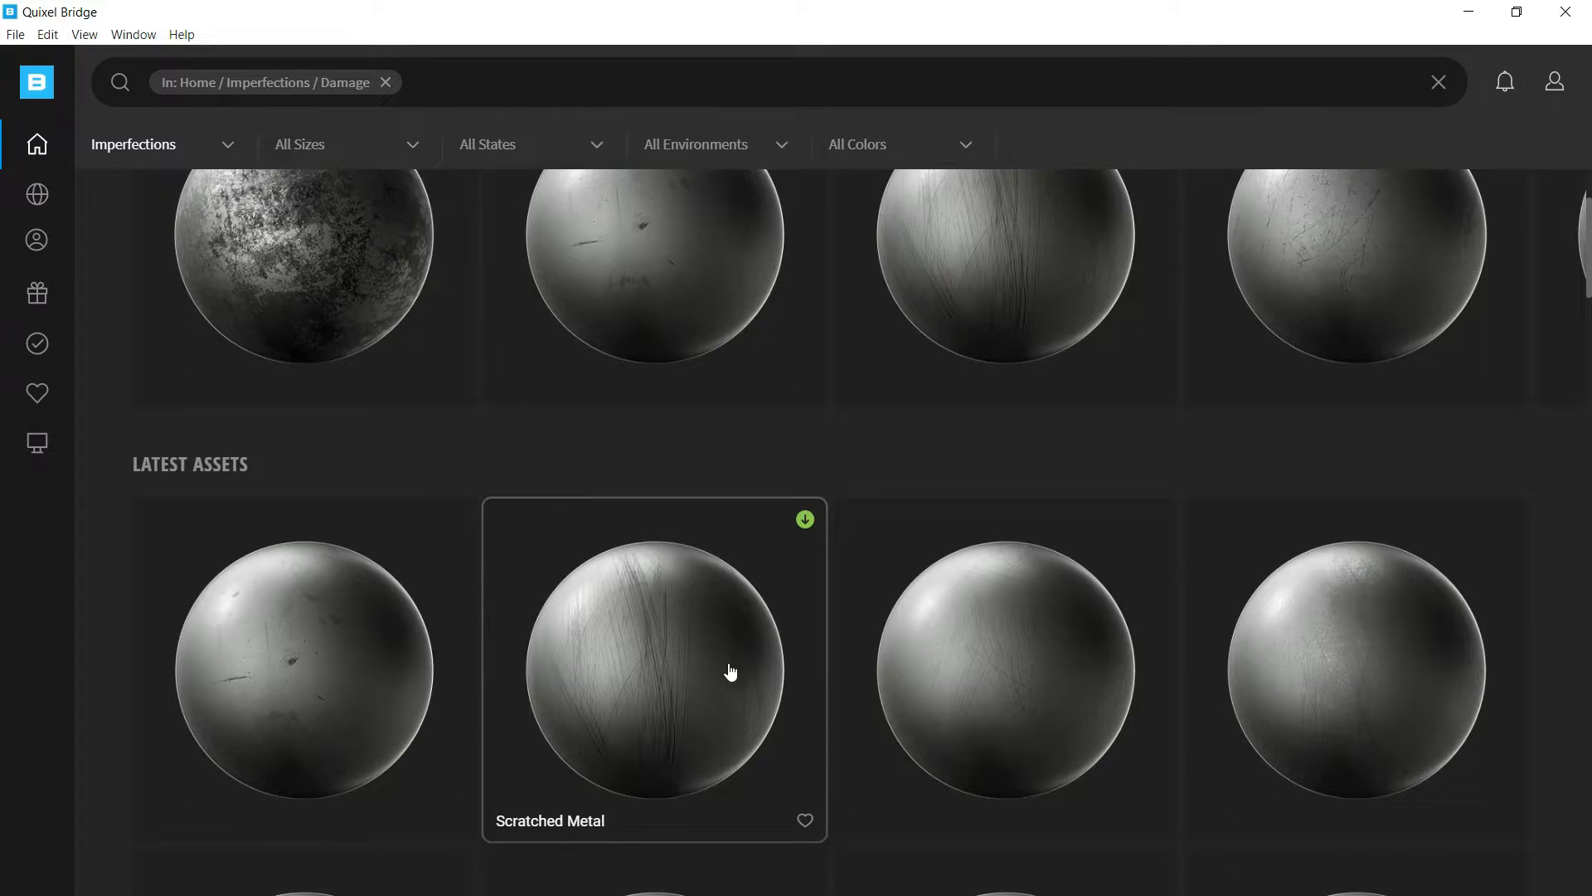
scroll(733, 705, down, 4)
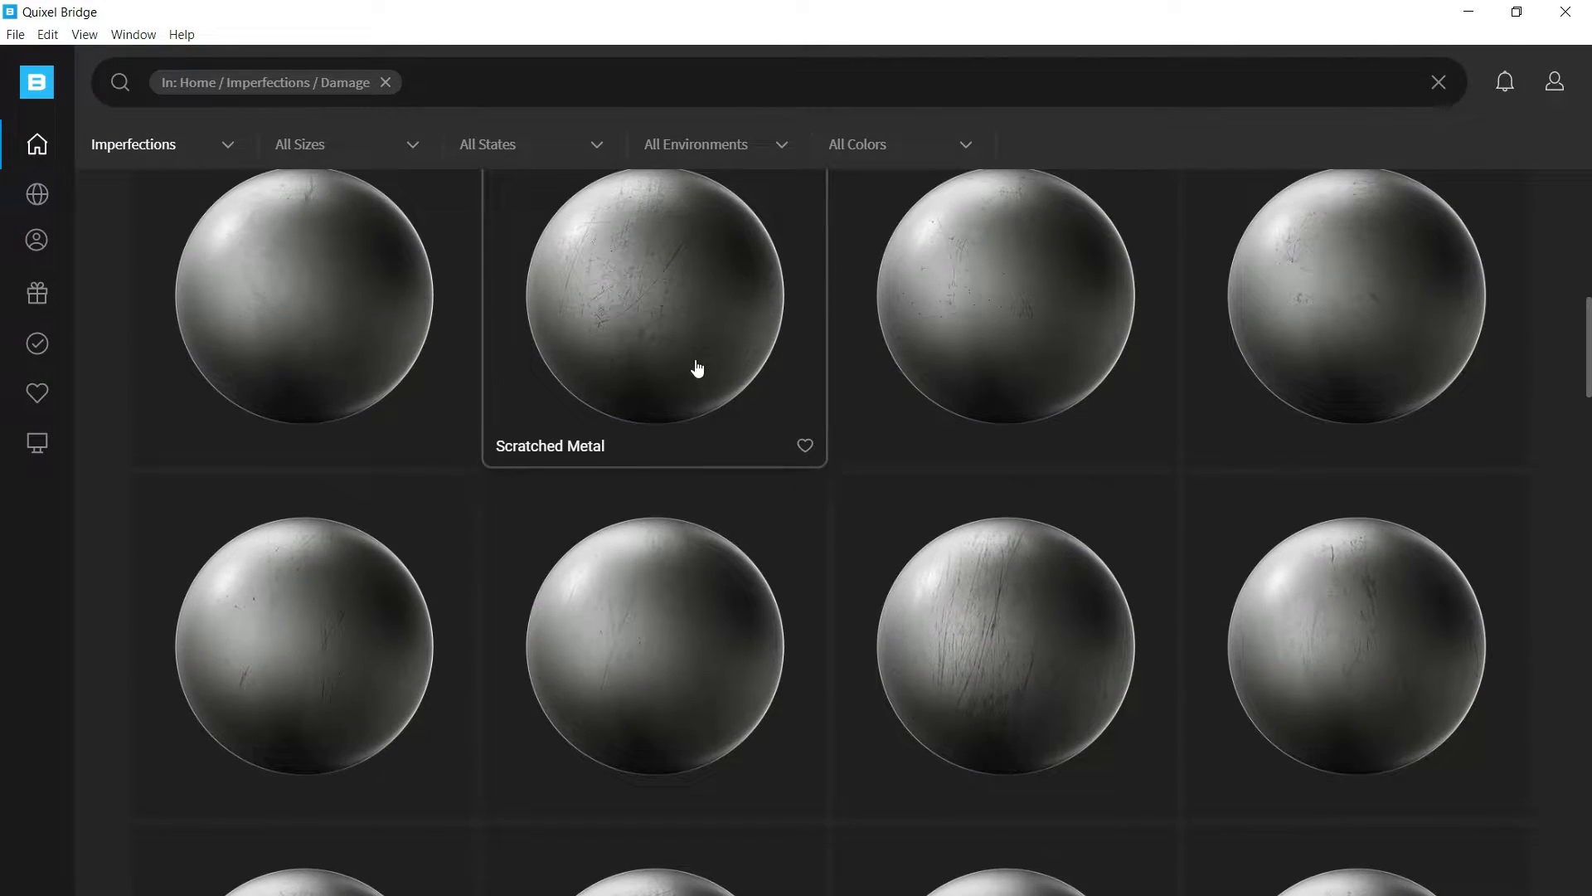
scroll(698, 370, up, 3)
Step: Download the Scratched Metal surface at 4K resolution and export it to Blender
click(806, 456)
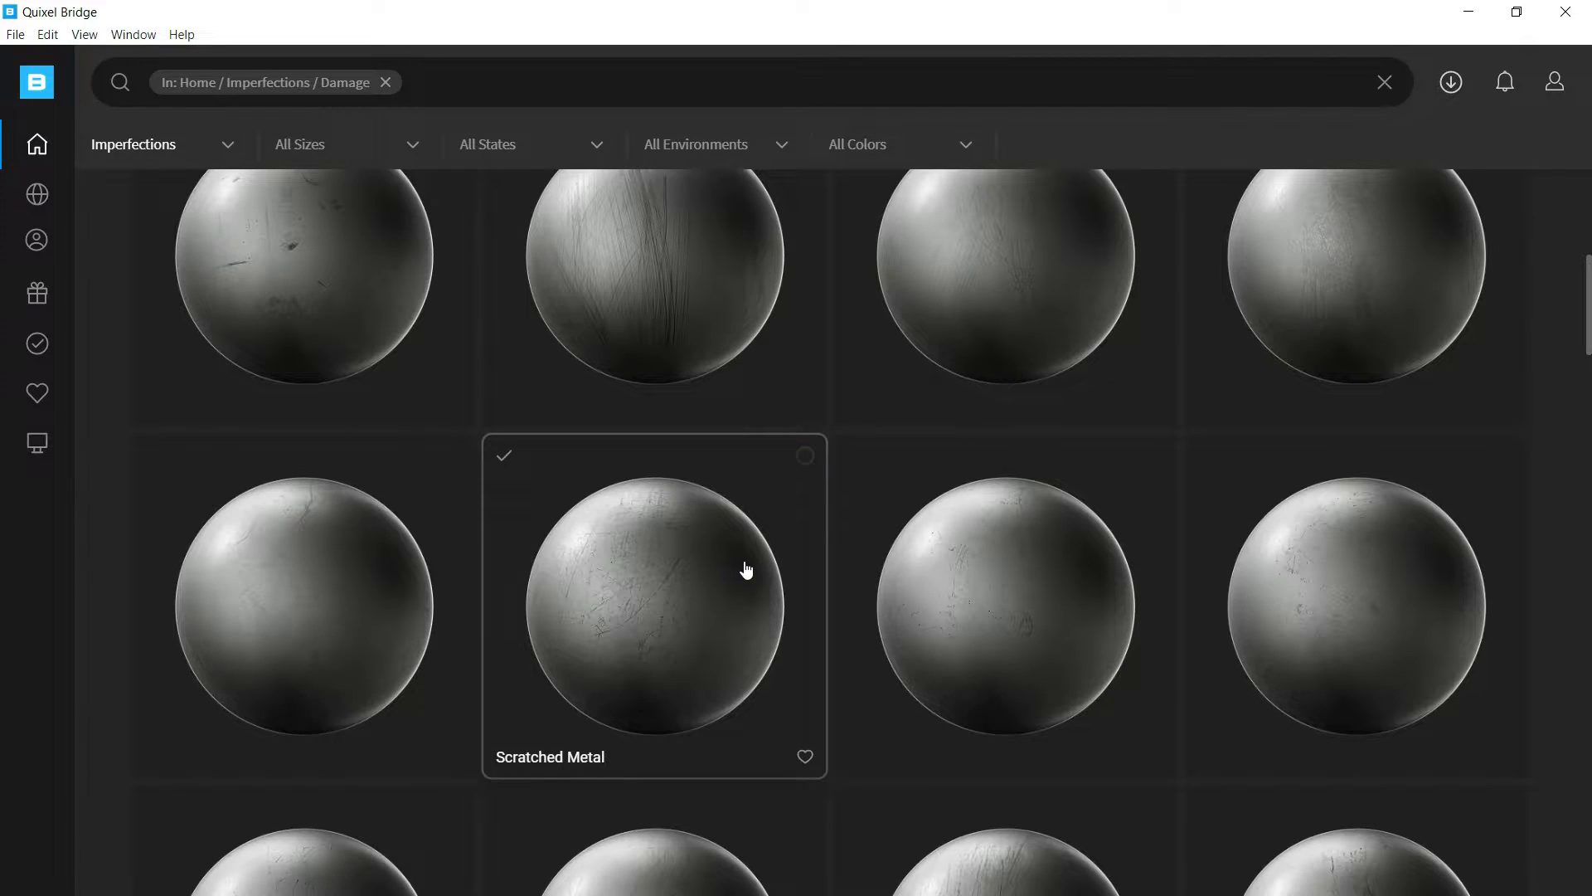
click(792, 626)
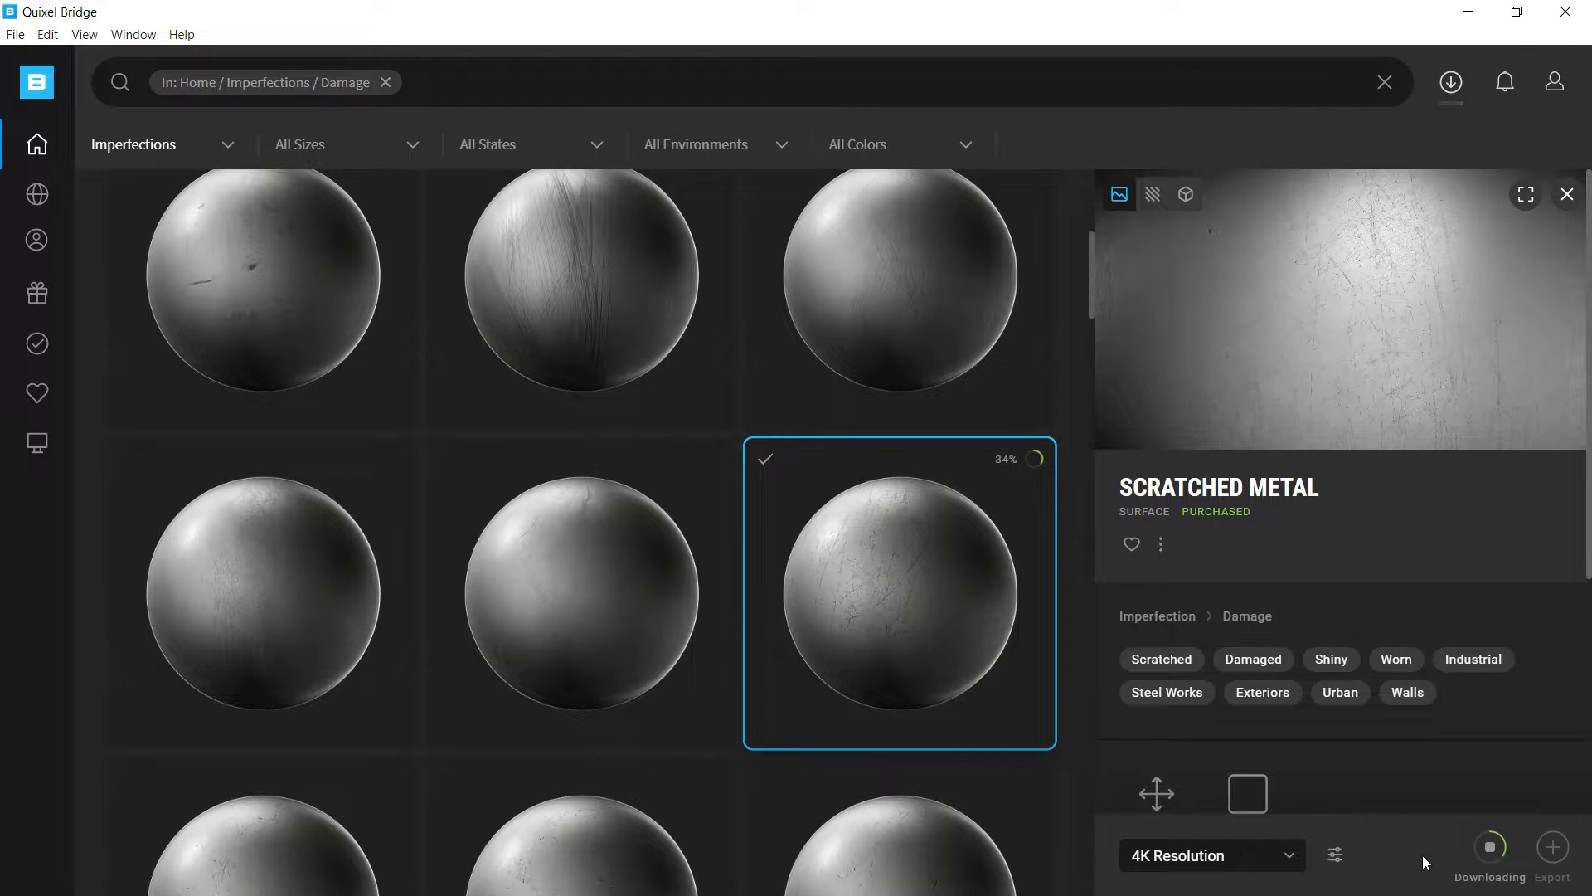
click(1563, 854)
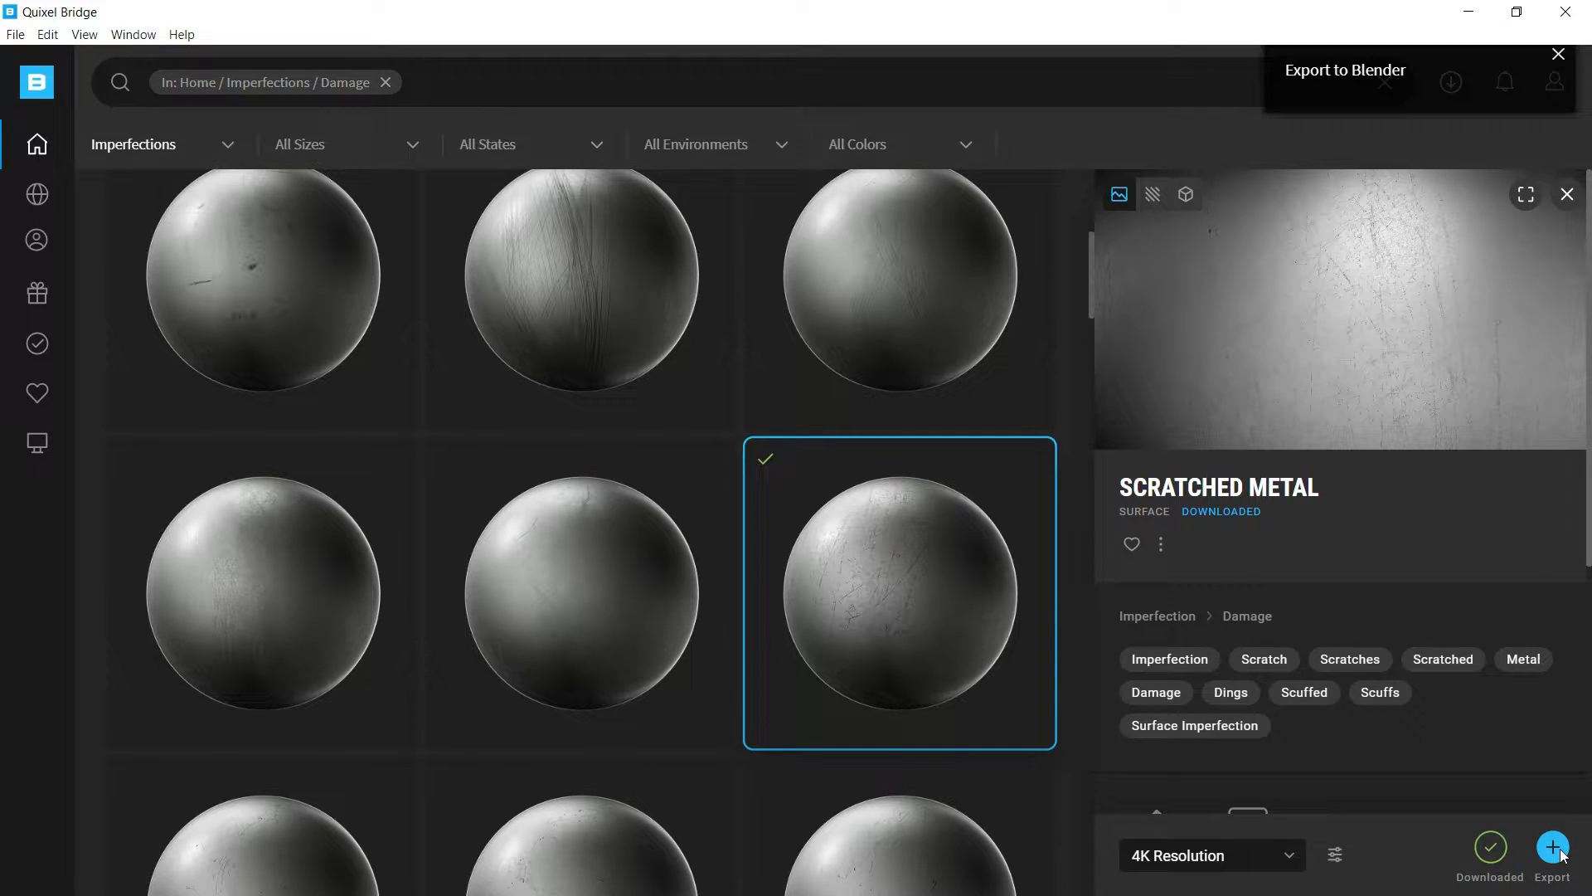
Step: Minimize Quixel Bridge, switch to Blender and assign the Scratched_Metal_vdekeccc material to Suzanne
click(1473, 11)
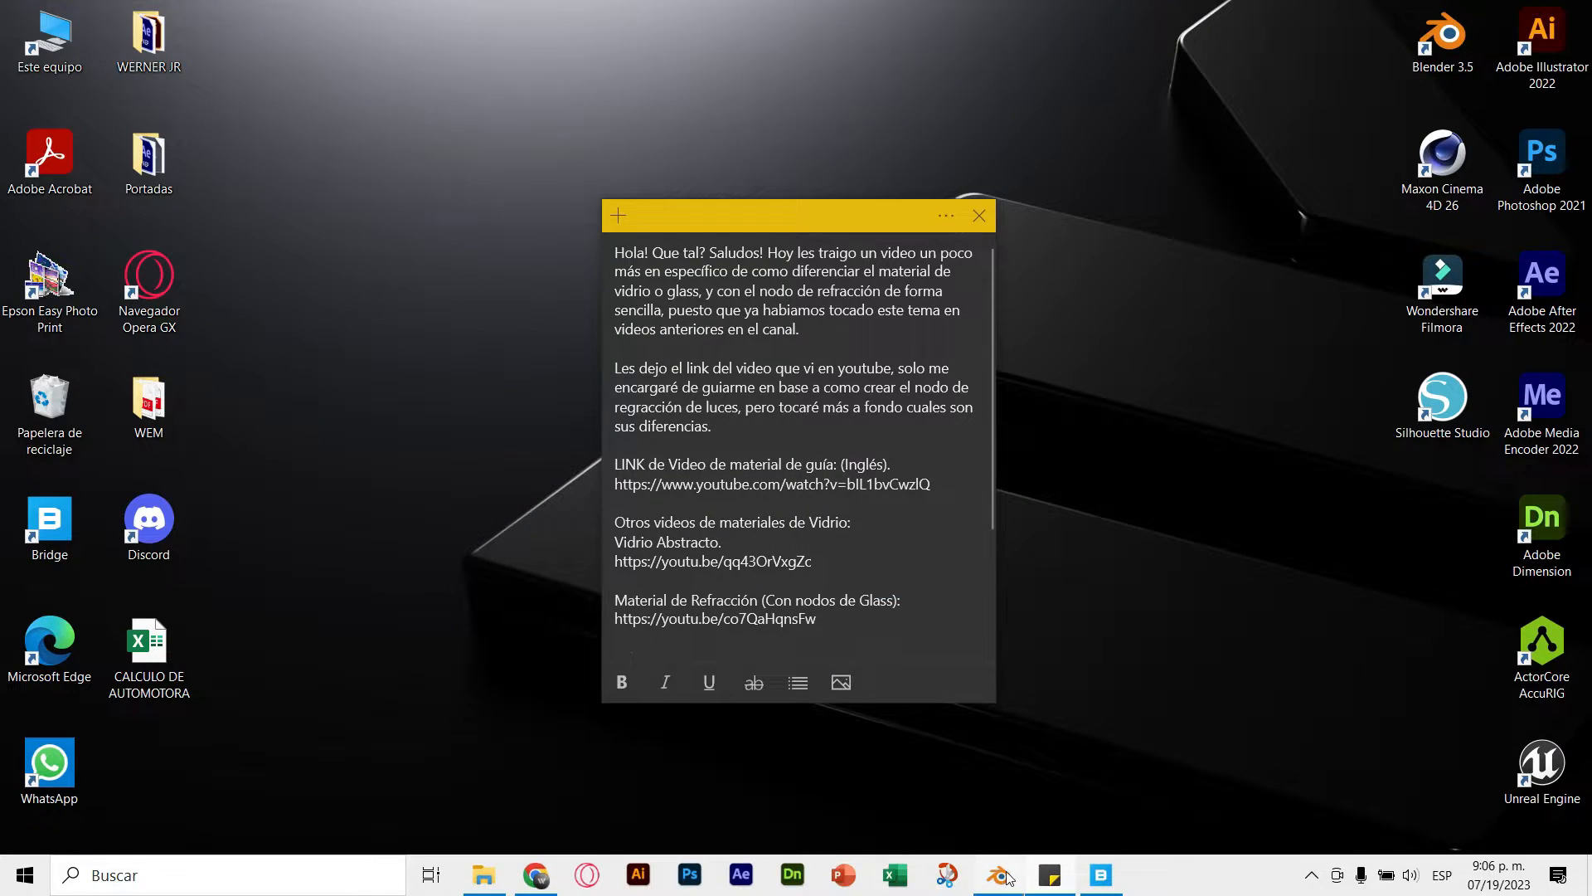
click(1007, 875)
click(369, 271)
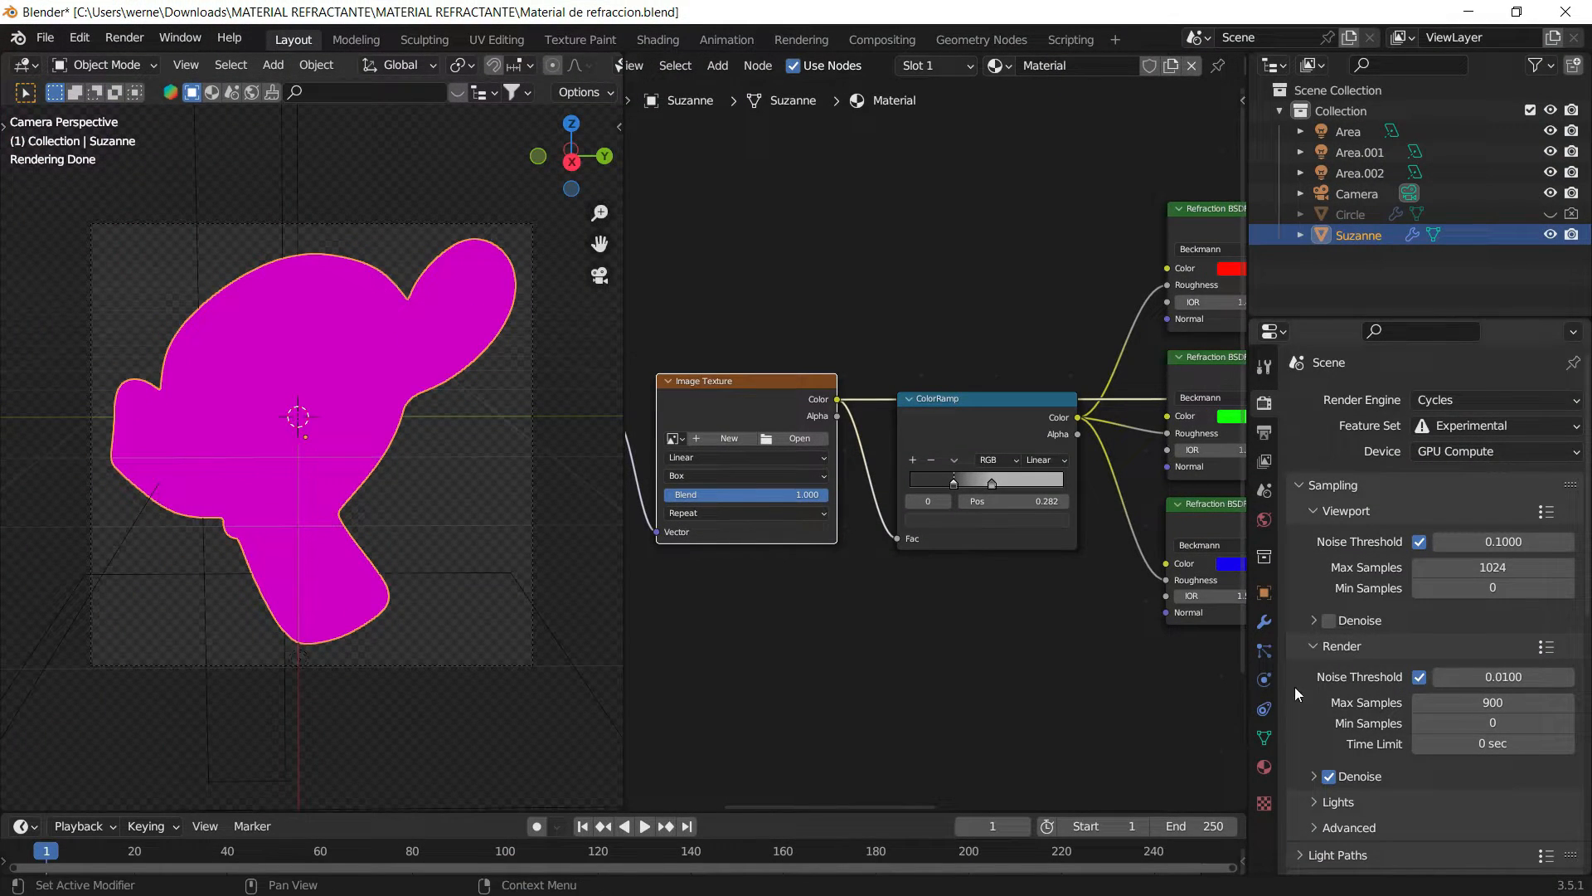
click(1264, 767)
click(1302, 487)
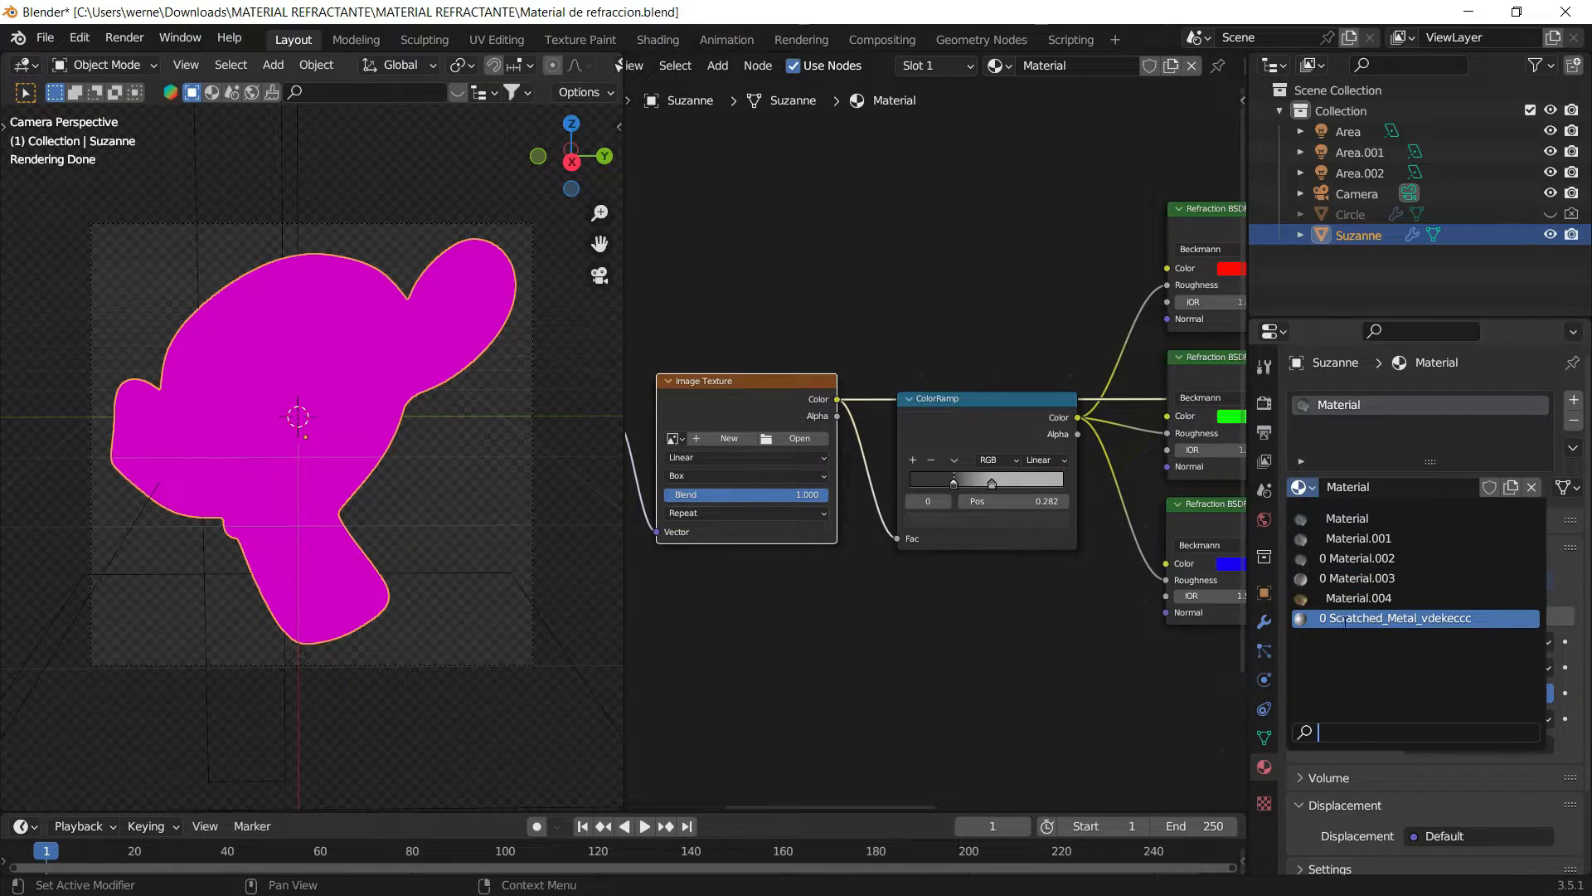
click(1381, 623)
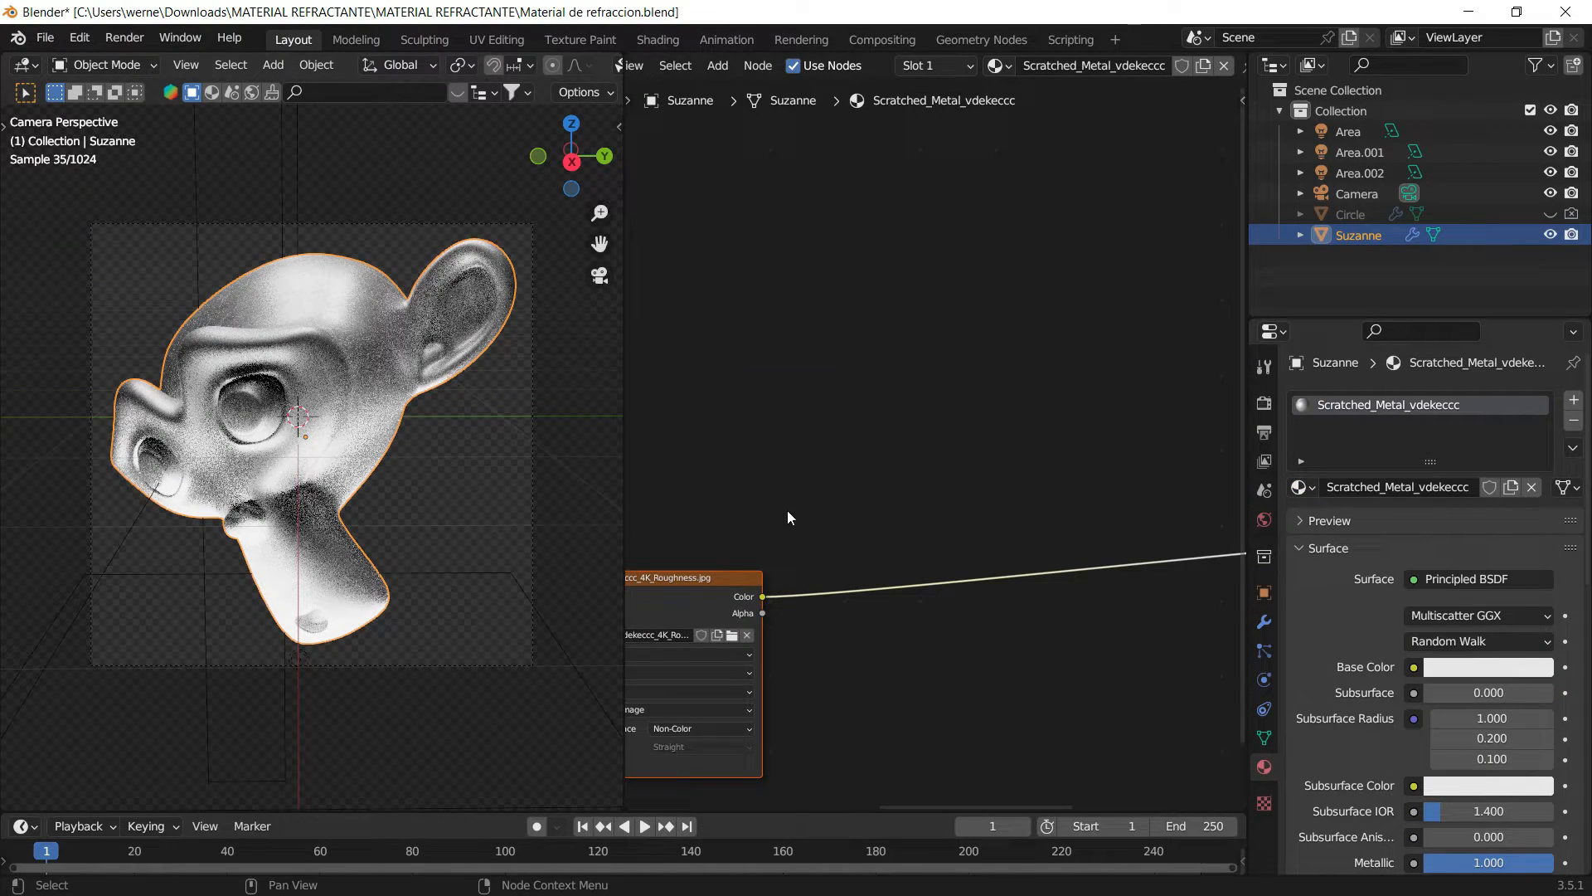
Step: Delete the two nodes feeding the vdekeccc_4K_Roughness.jpg texture's vector and copy the texture node
middle_drag(723, 580, 909, 350)
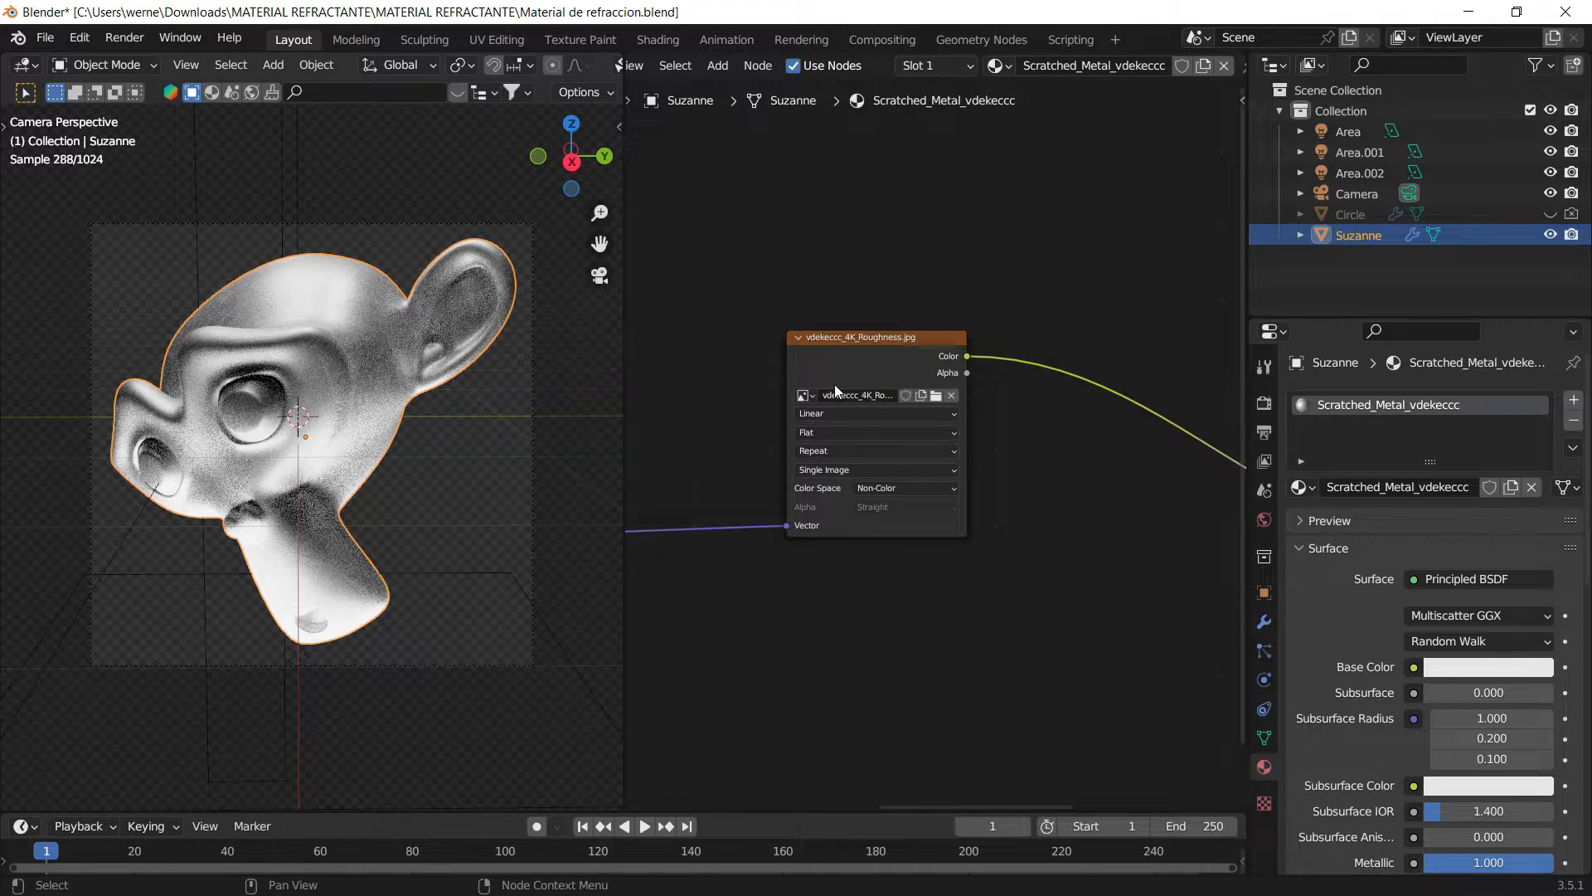
scroll(838, 370, down, 4)
scroll(876, 361, down, 1)
drag(673, 395, 796, 600)
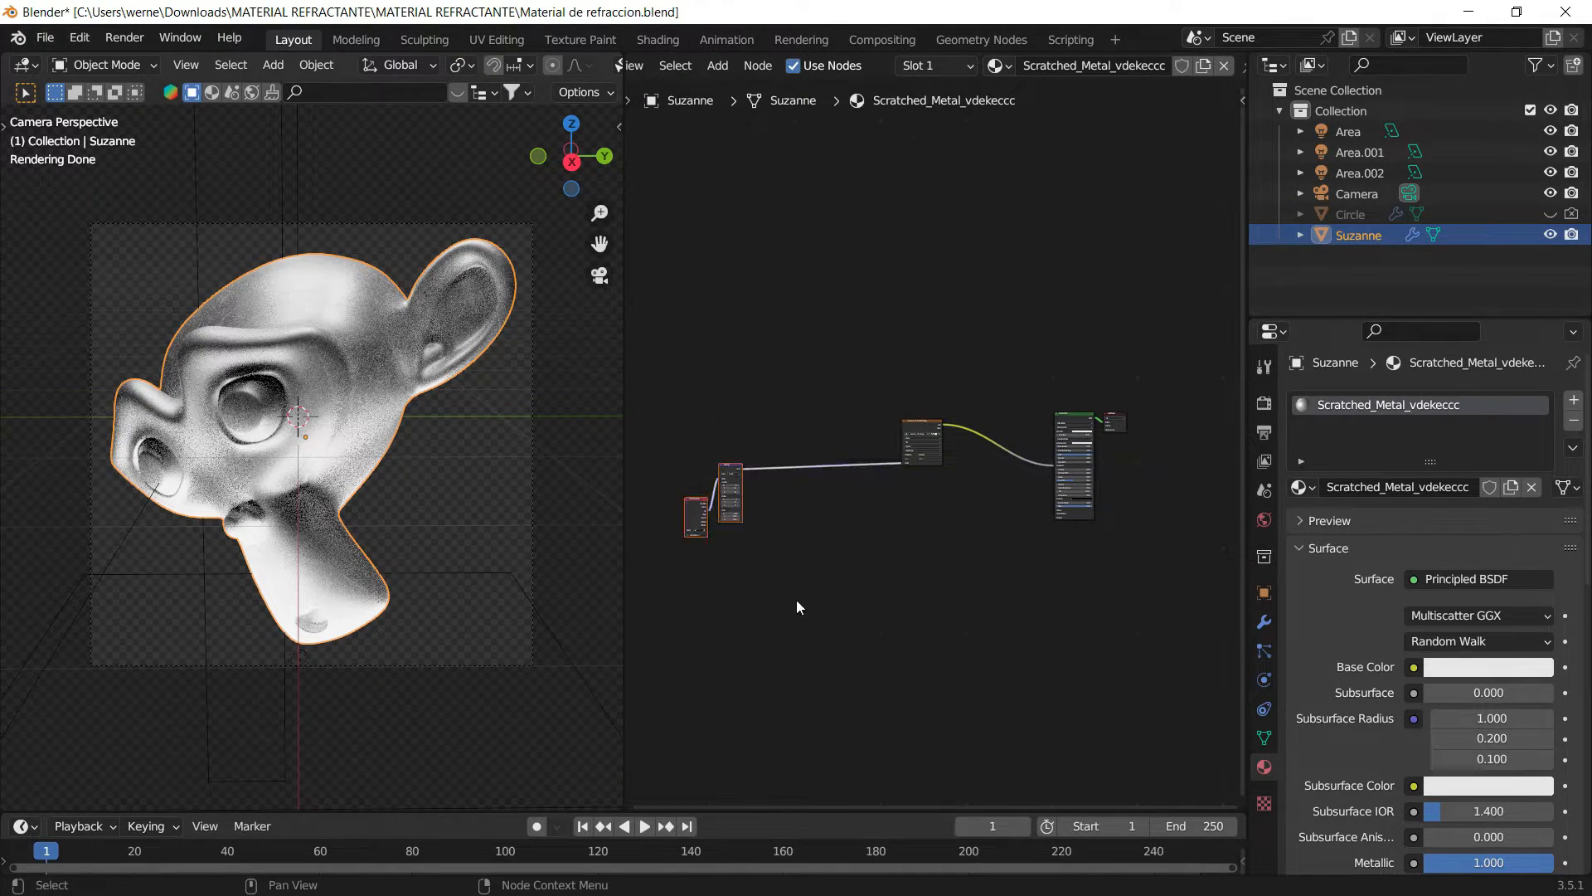
key(x)
scroll(944, 421, up, 12)
click(908, 386)
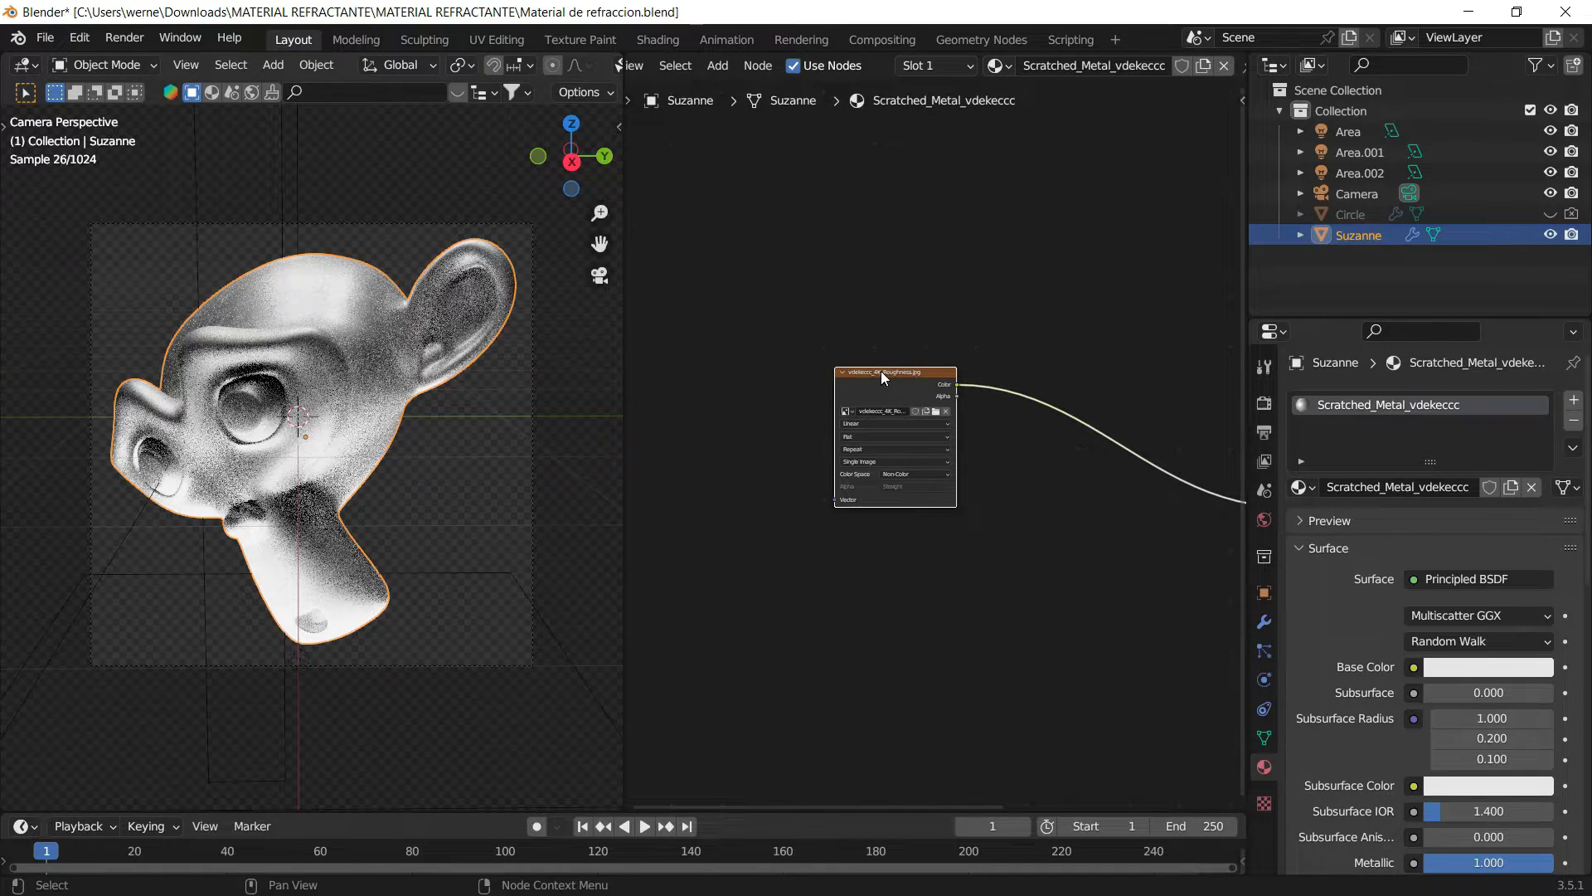
right_click(882, 371)
click(884, 373)
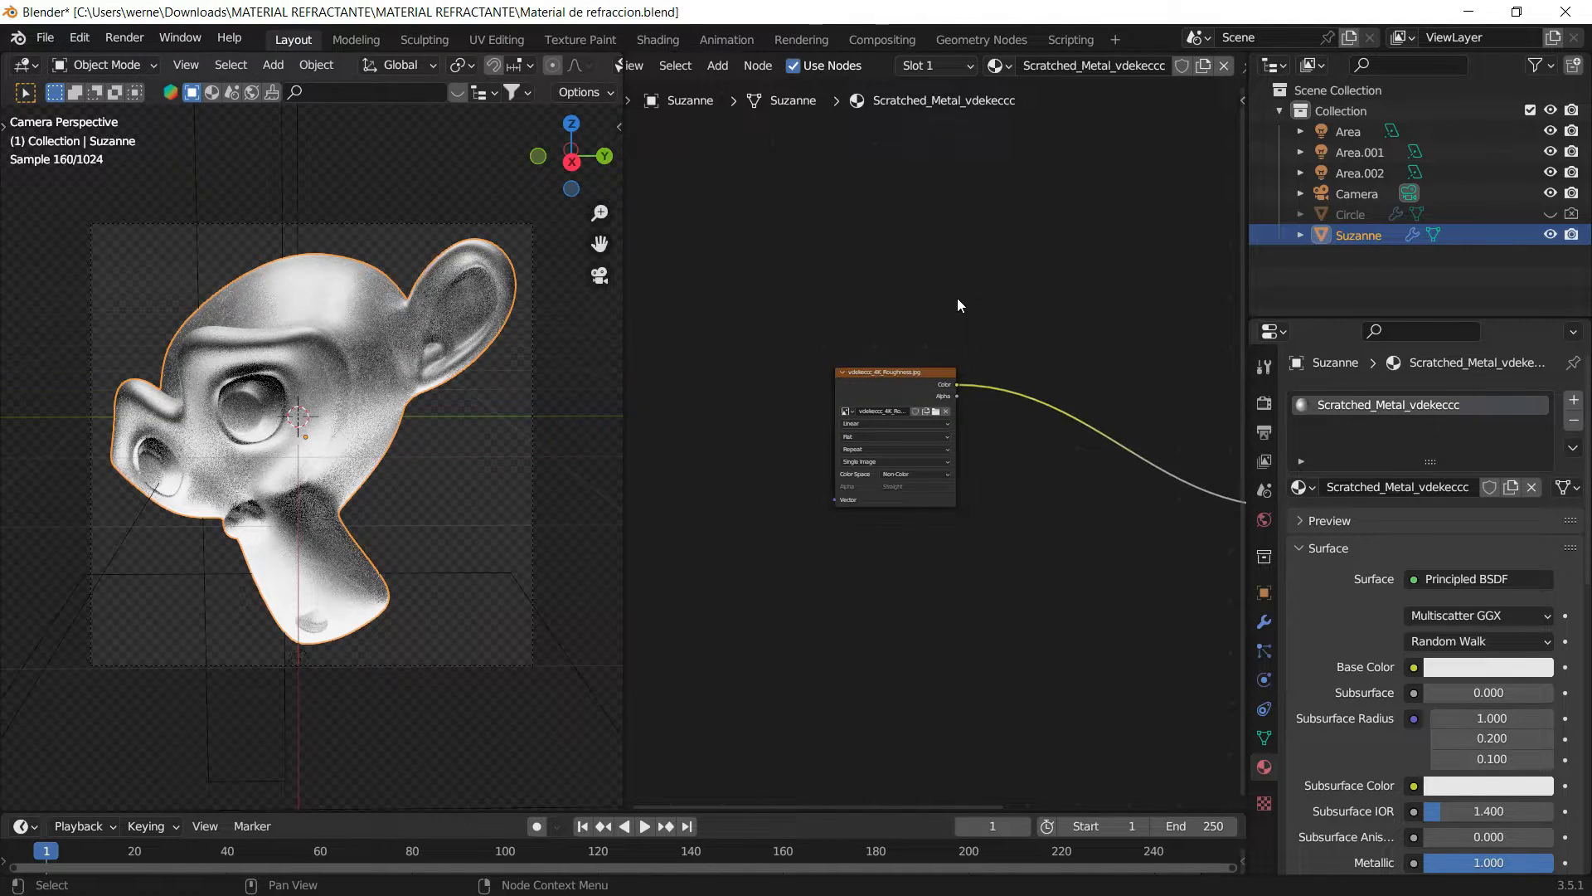
Step: Switch Suzanne back to the material named Material and delete its empty Image Texture node
click(998, 65)
click(1043, 97)
scroll(934, 433, up, 4)
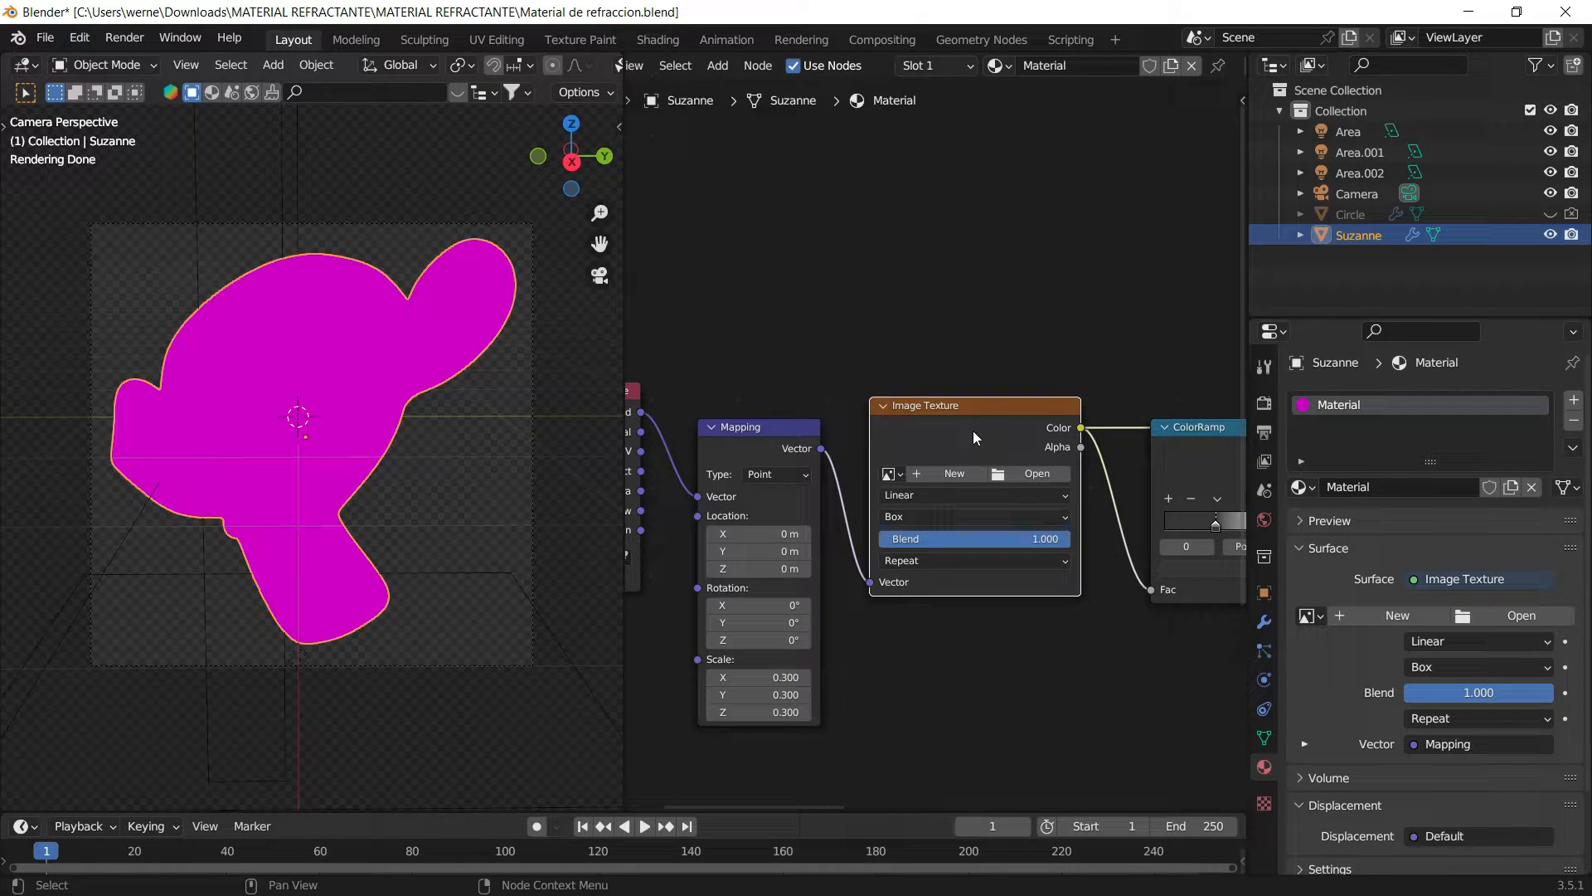
key(Delete)
Step: Paste the vdekeccc_4K_Roughness.jpg node and link it between the Mapping vector and the ColorRamp's Fac
middle_drag(1025, 361, 924, 321)
key(ctrl+v)
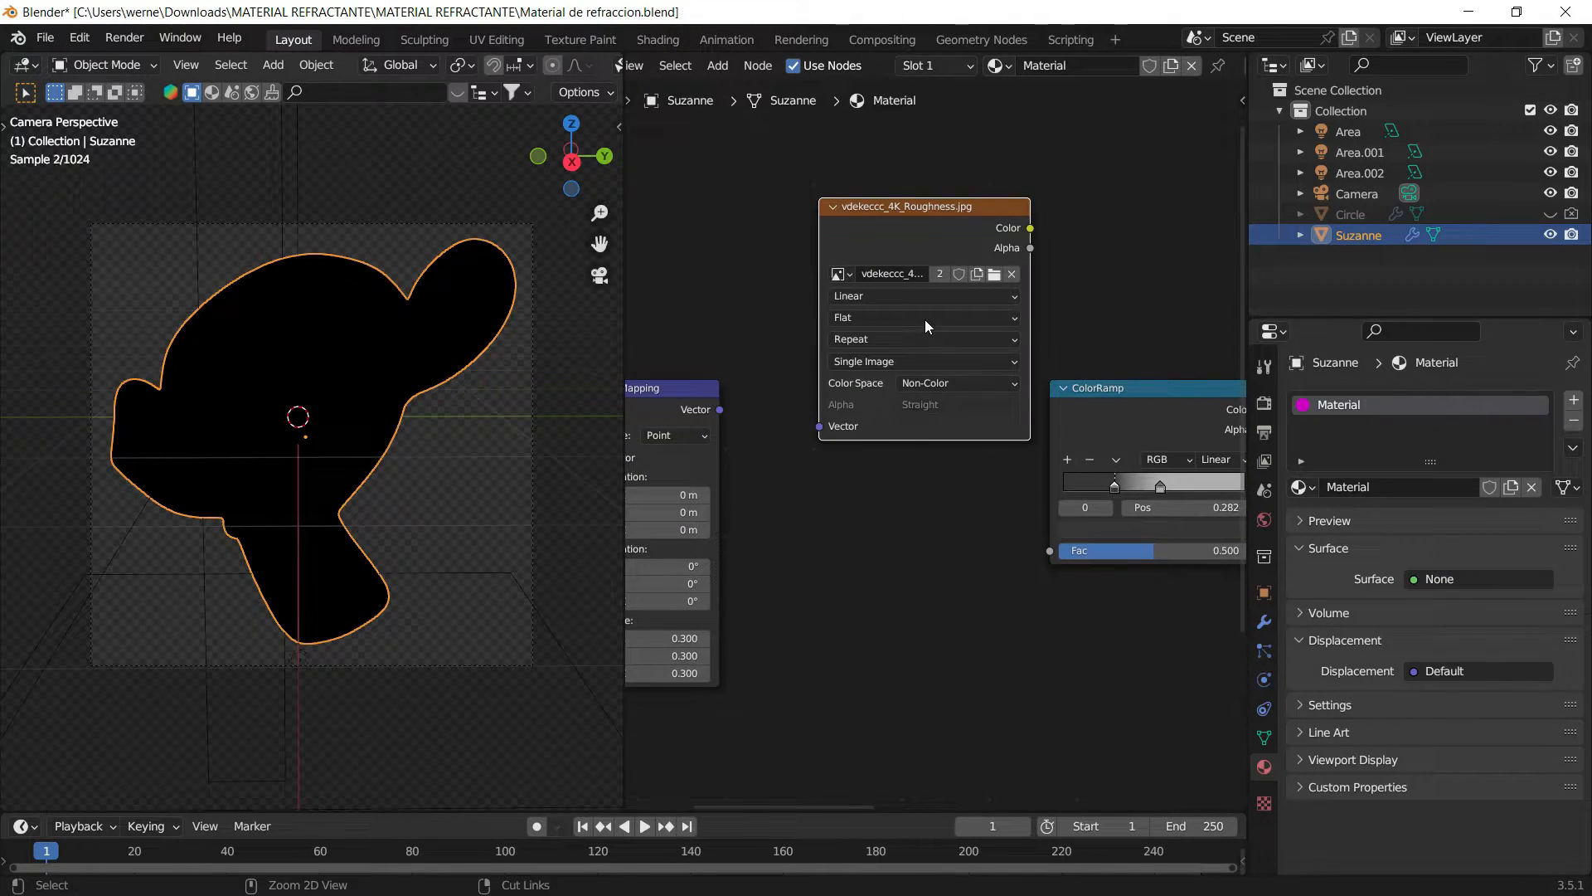
drag(953, 207, 1043, 552)
drag(720, 410, 797, 555)
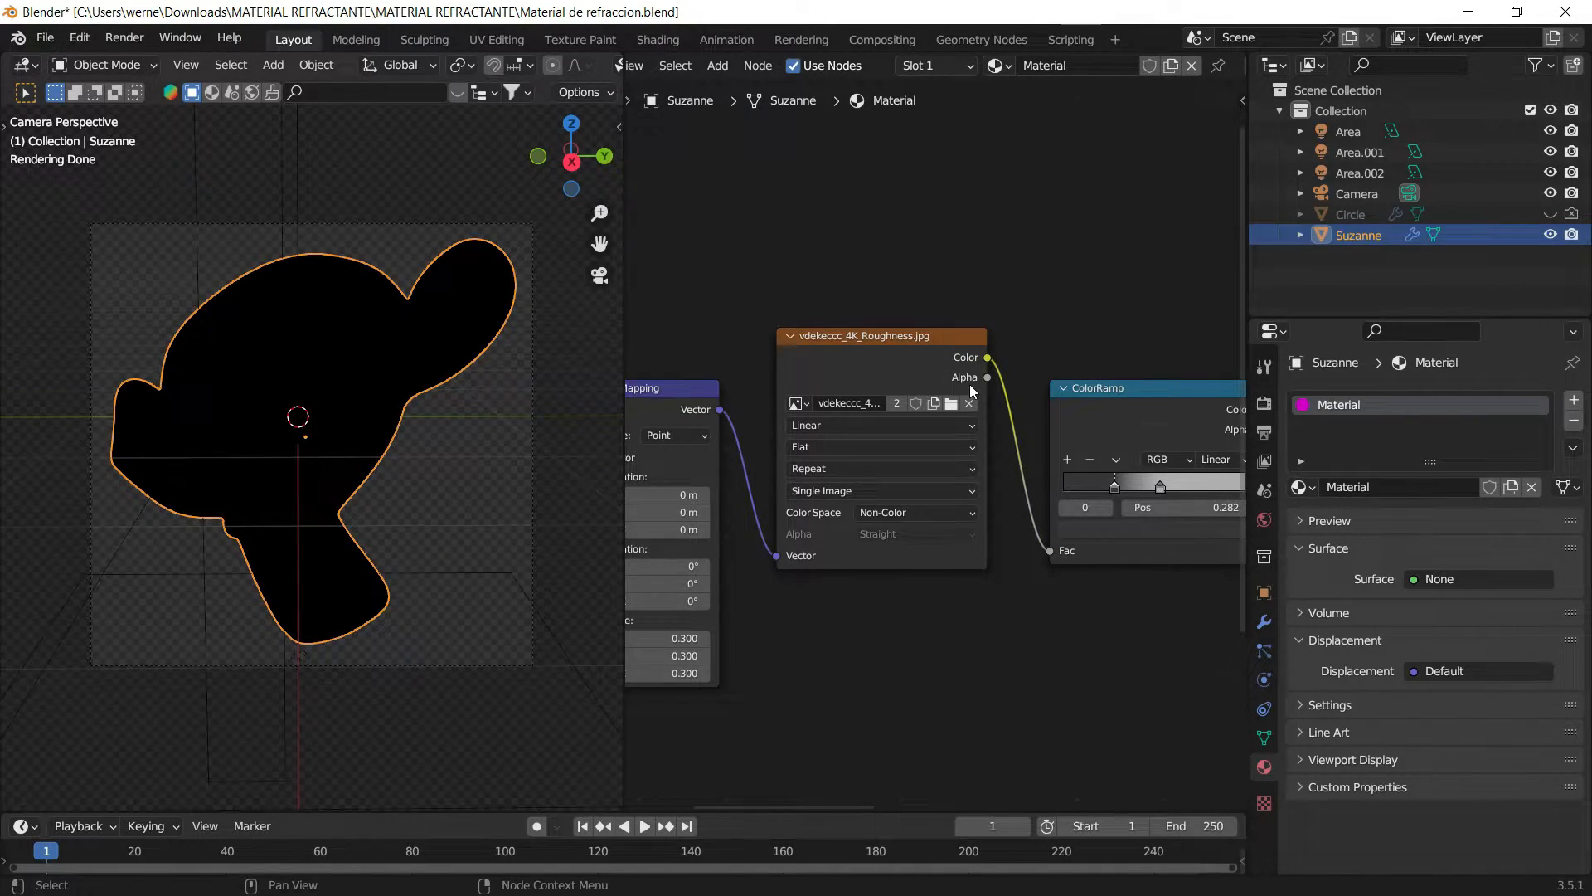
Step: Preview the final Mix Shader on Suzanne through the Material Output
scroll(969, 385, down, 4)
ctrl+scroll(1196, 414, down, 3)
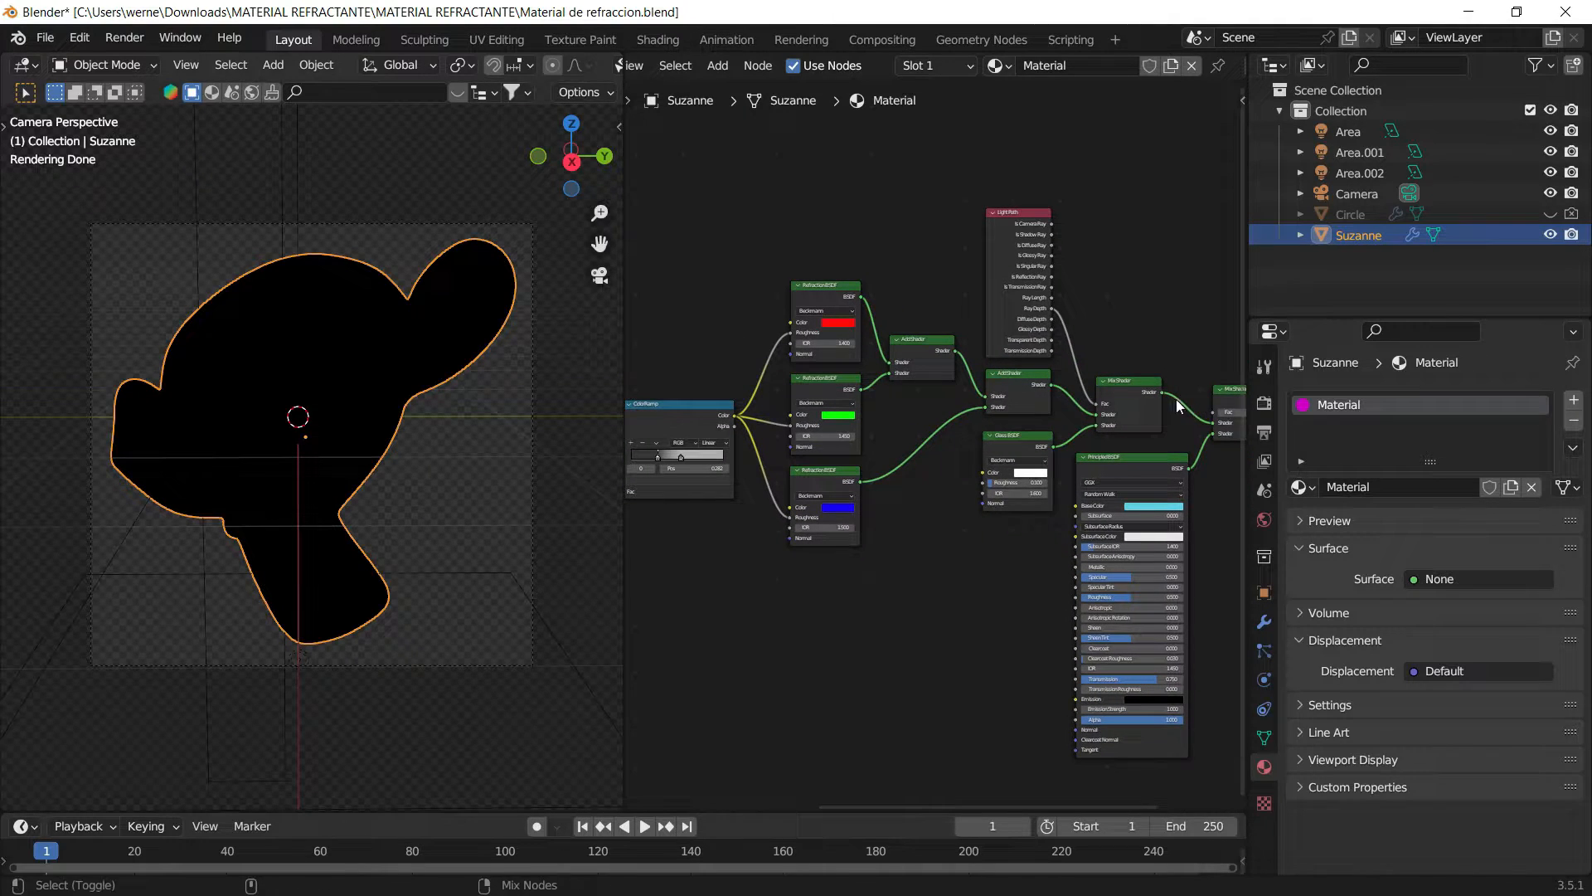
middle_drag(1079, 389, 881, 385)
ctrl+shift+click(1070, 385)
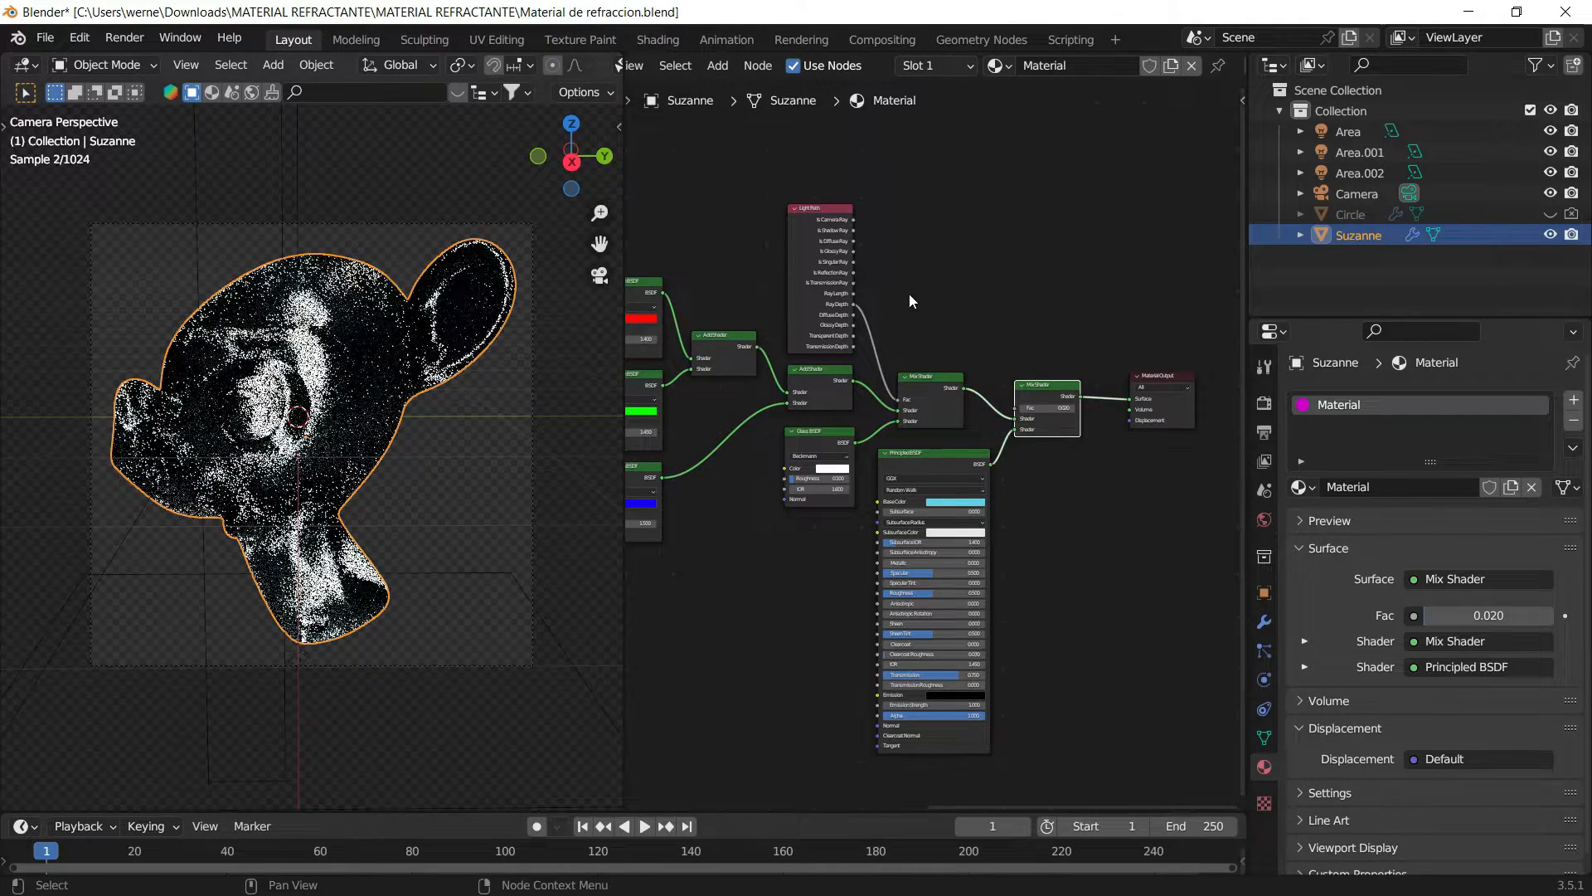
middle_drag(747, 245, 1060, 323)
middle_drag(819, 426, 1052, 393)
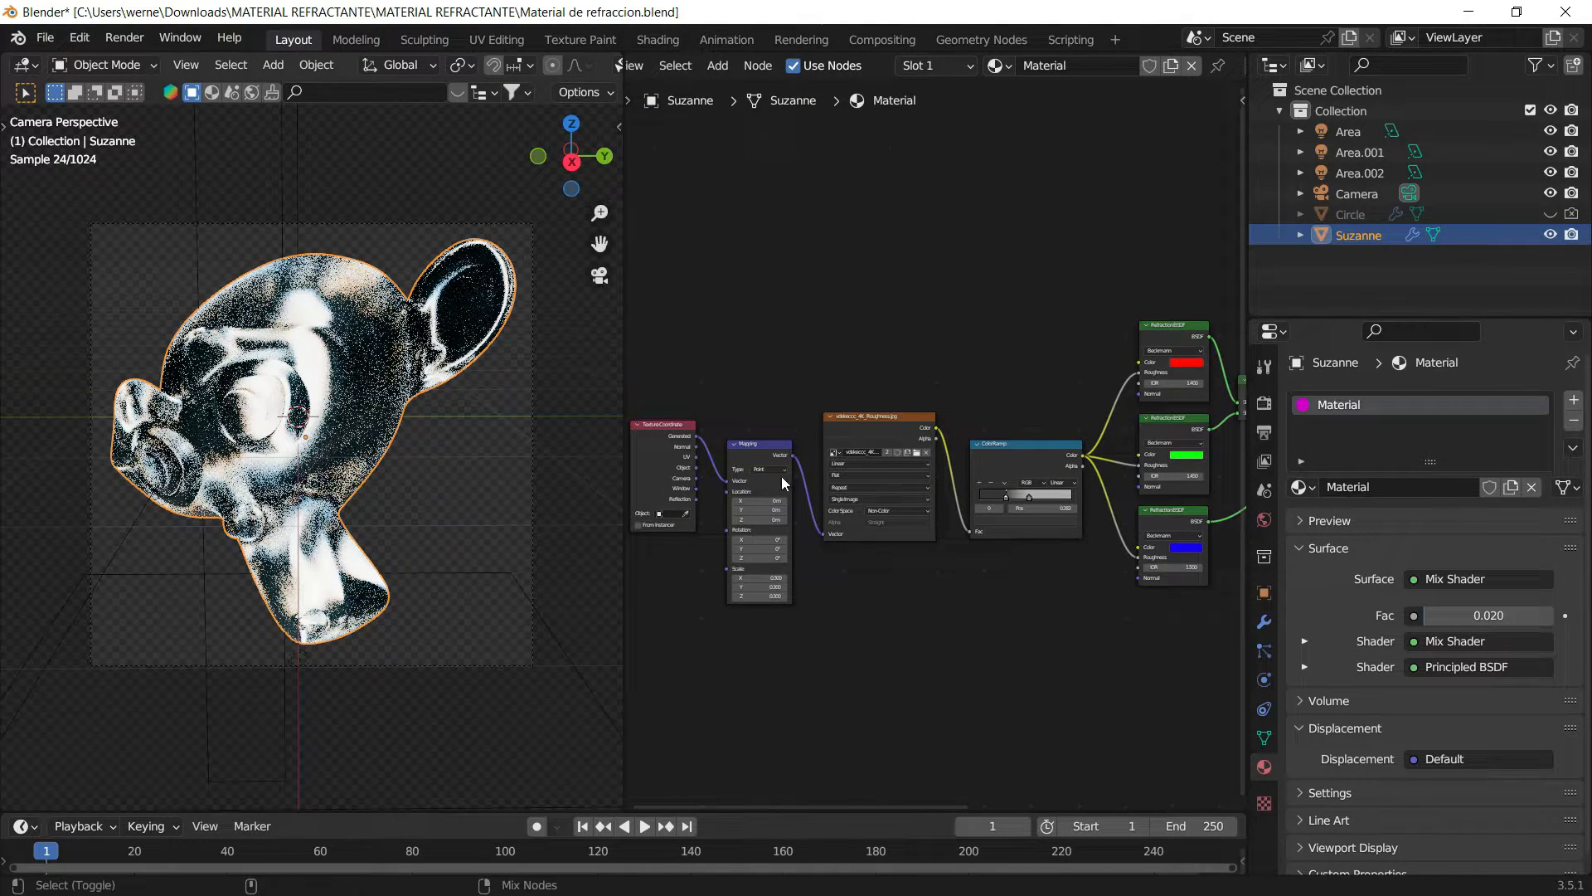
Step: Preview the vdekeccc_4K_Roughness.jpg texture directly on Suzanne and examine its scratches up close
ctrl+shift+click(884, 430)
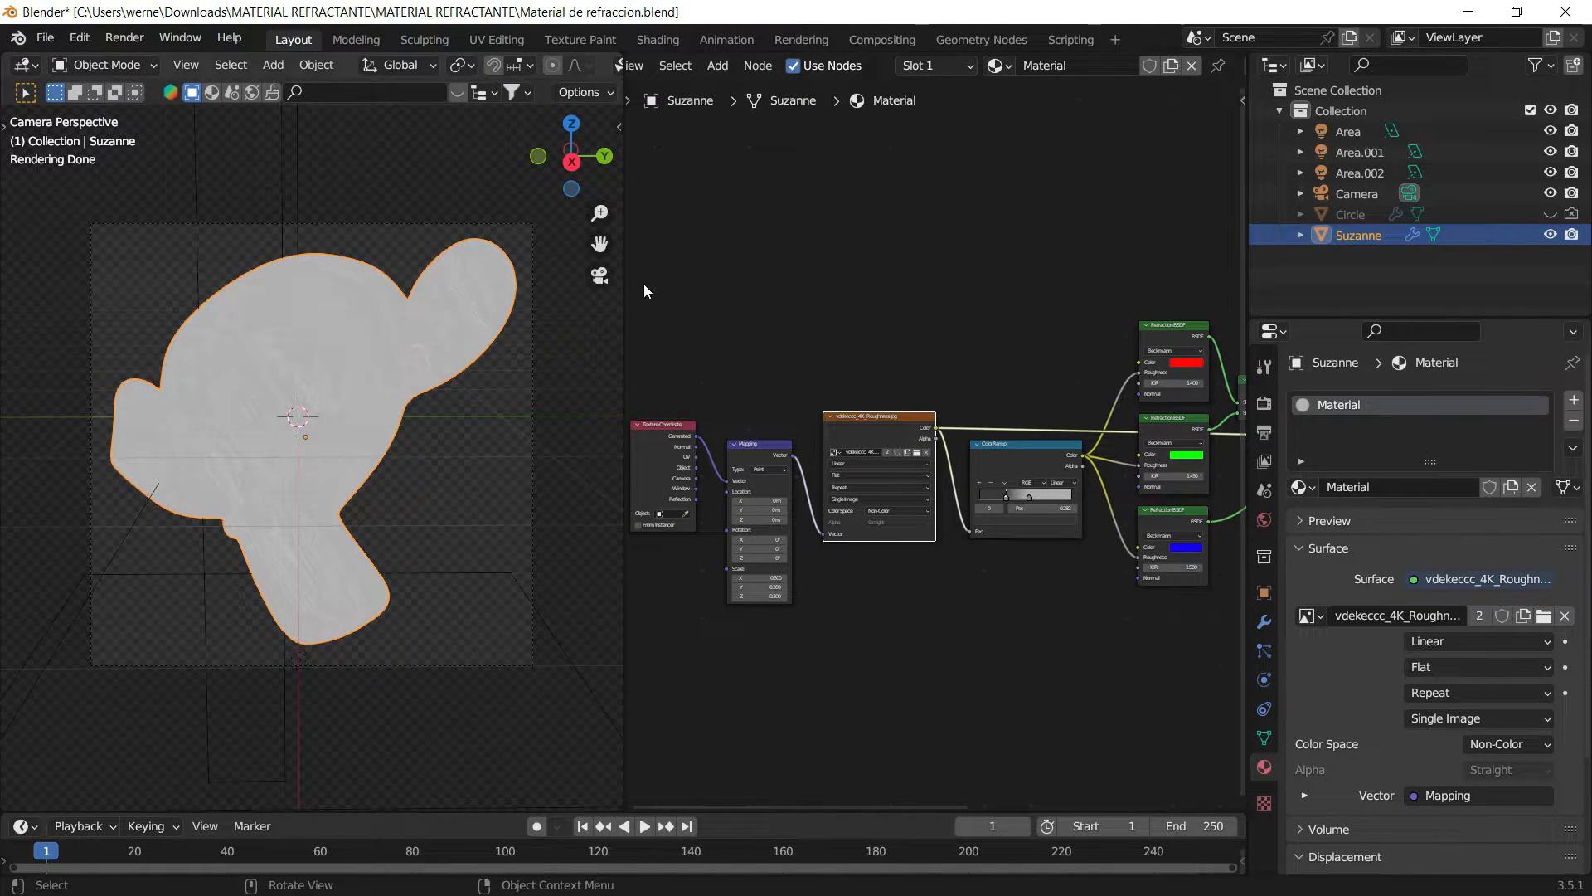
click(600, 277)
scroll(247, 400, up, 6)
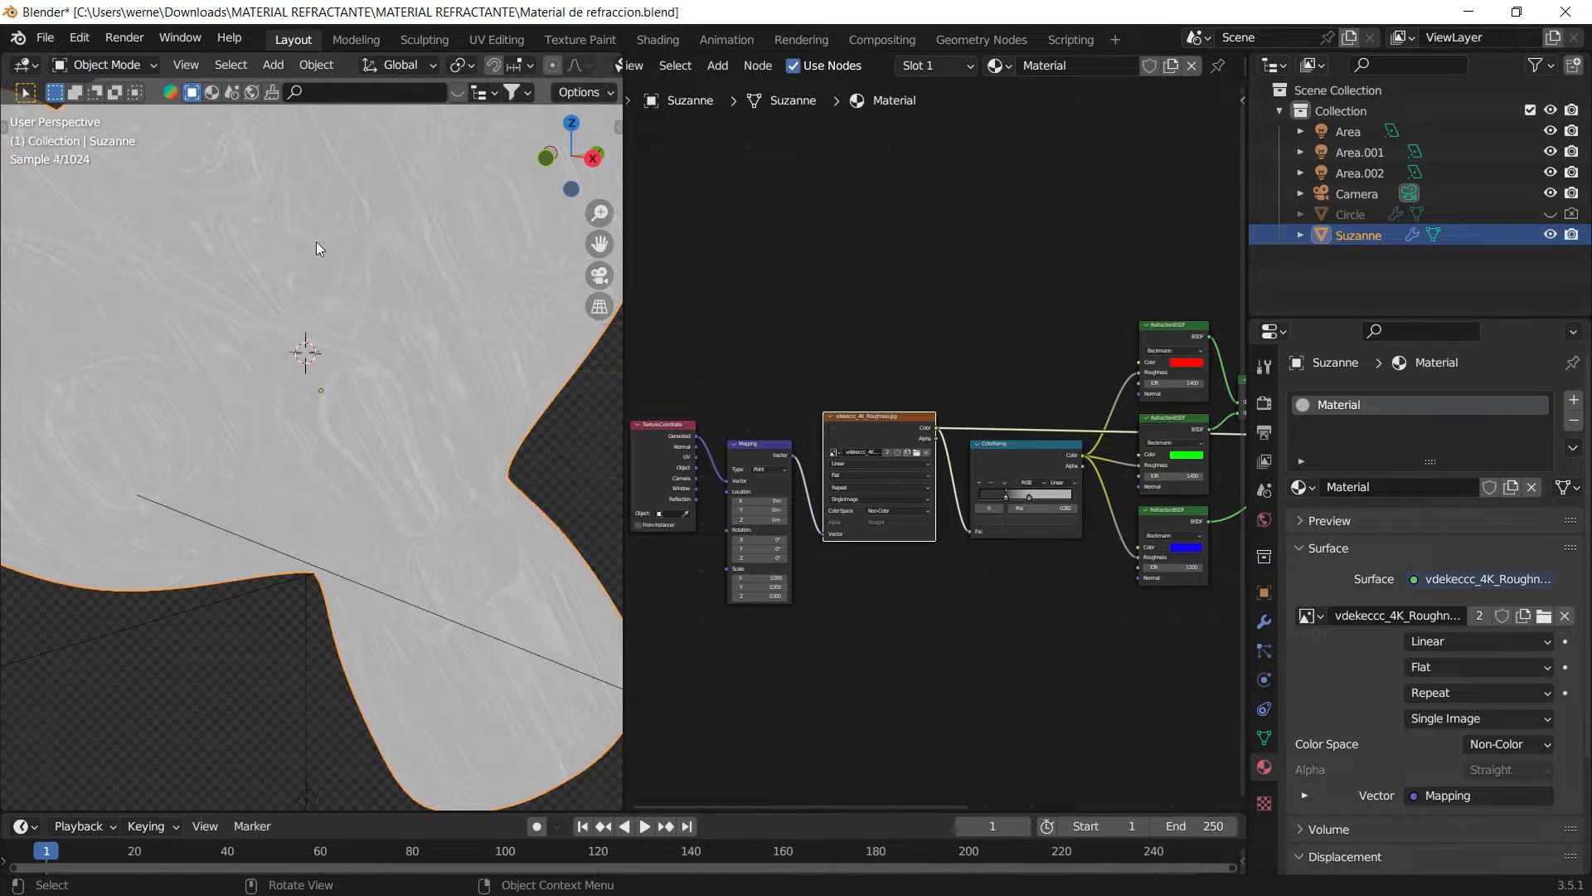
scroll(927, 309, up, 3)
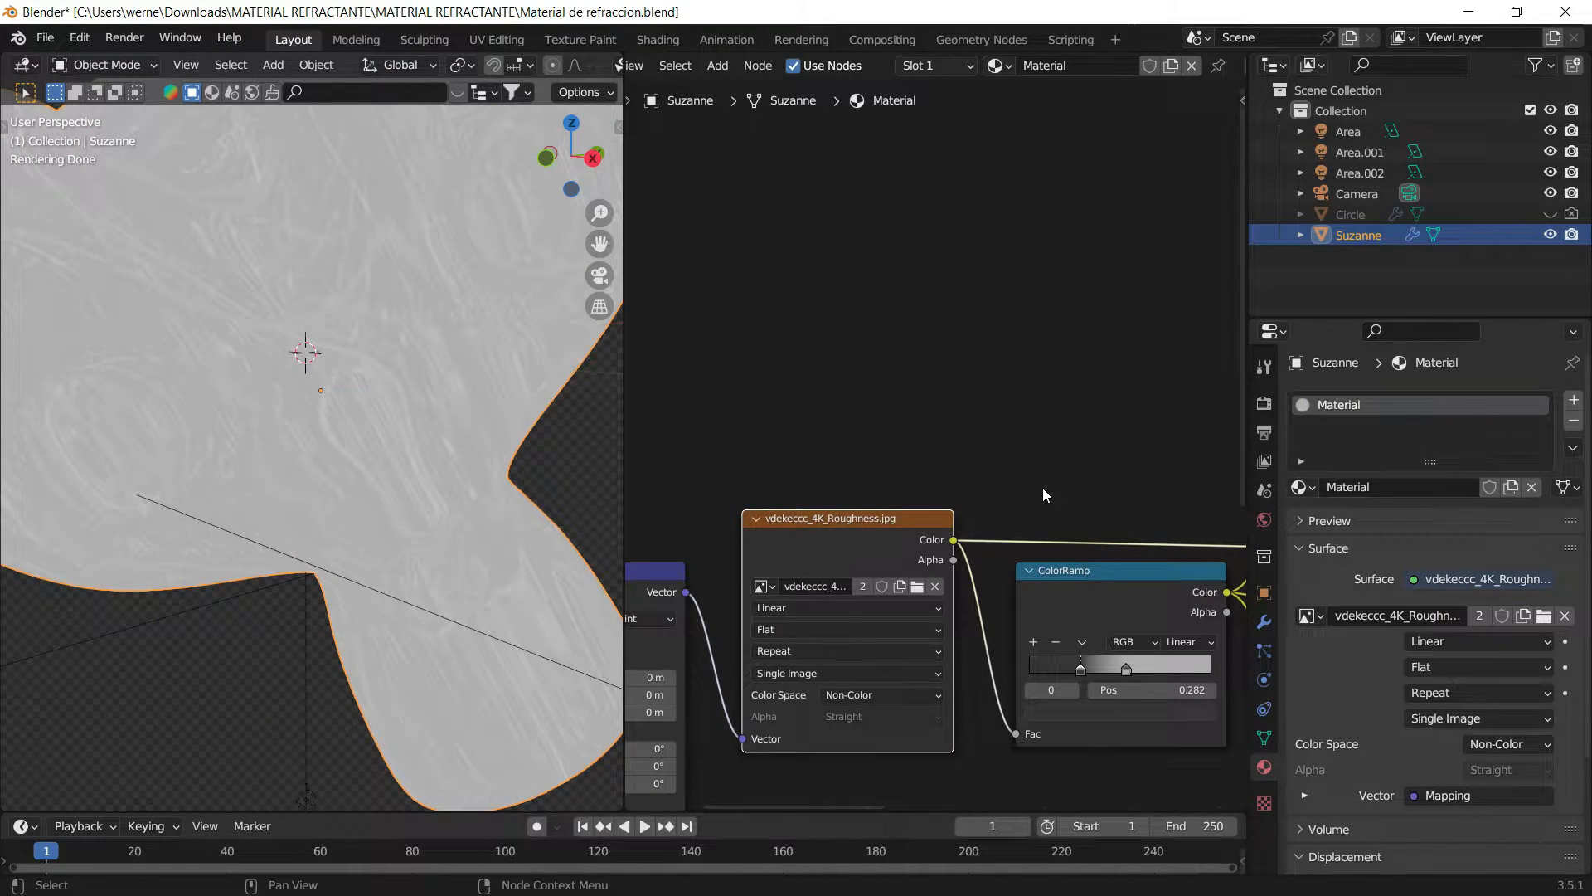
Step: Preview the ColorRamp on Suzanne and move its light stop to position 0.568
middle_drag(1134, 603, 859, 423)
ctrl+shift+click(859, 422)
drag(805, 489, 860, 490)
Step: Connect the final Mix Shader, with both shader inputs, back to the Material Output
middle_drag(1143, 216, 1018, 231)
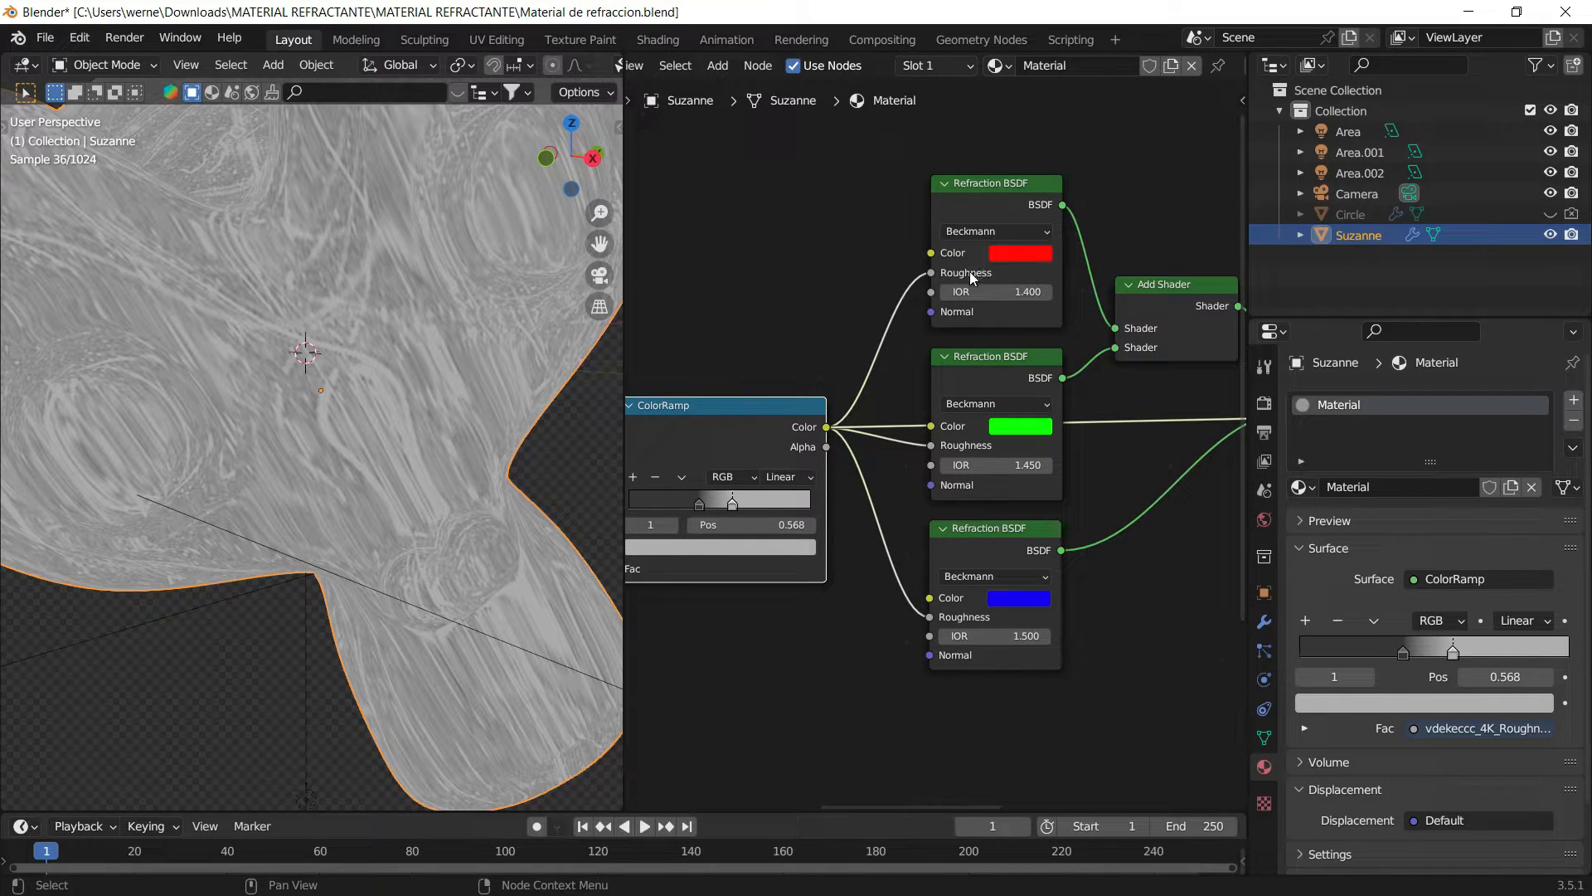
middle_drag(798, 416, 918, 435)
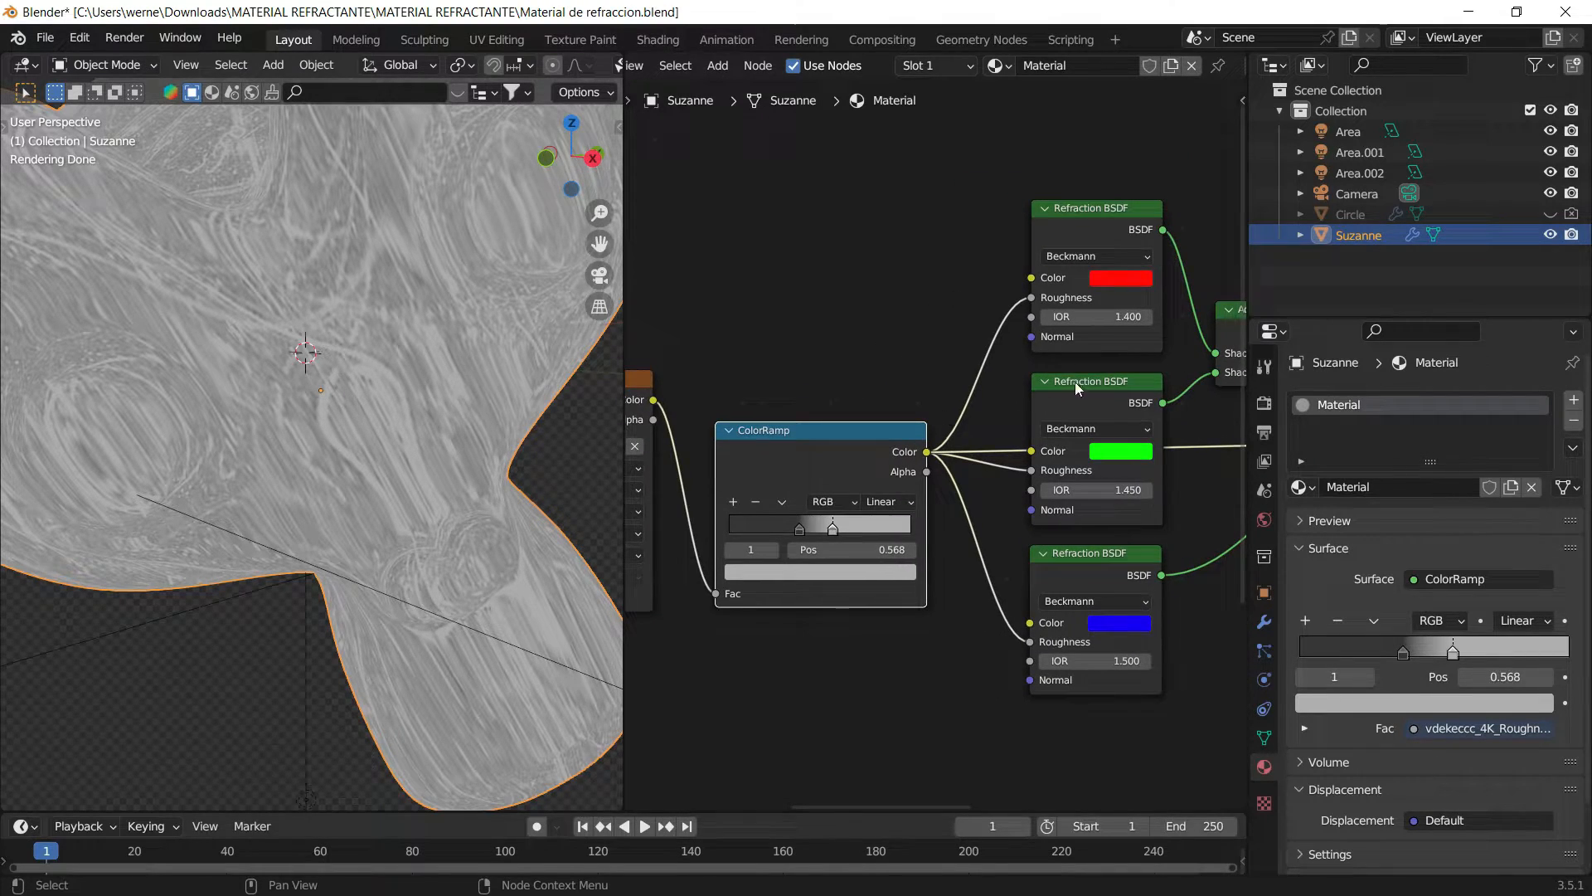
middle_drag(940, 546, 770, 272)
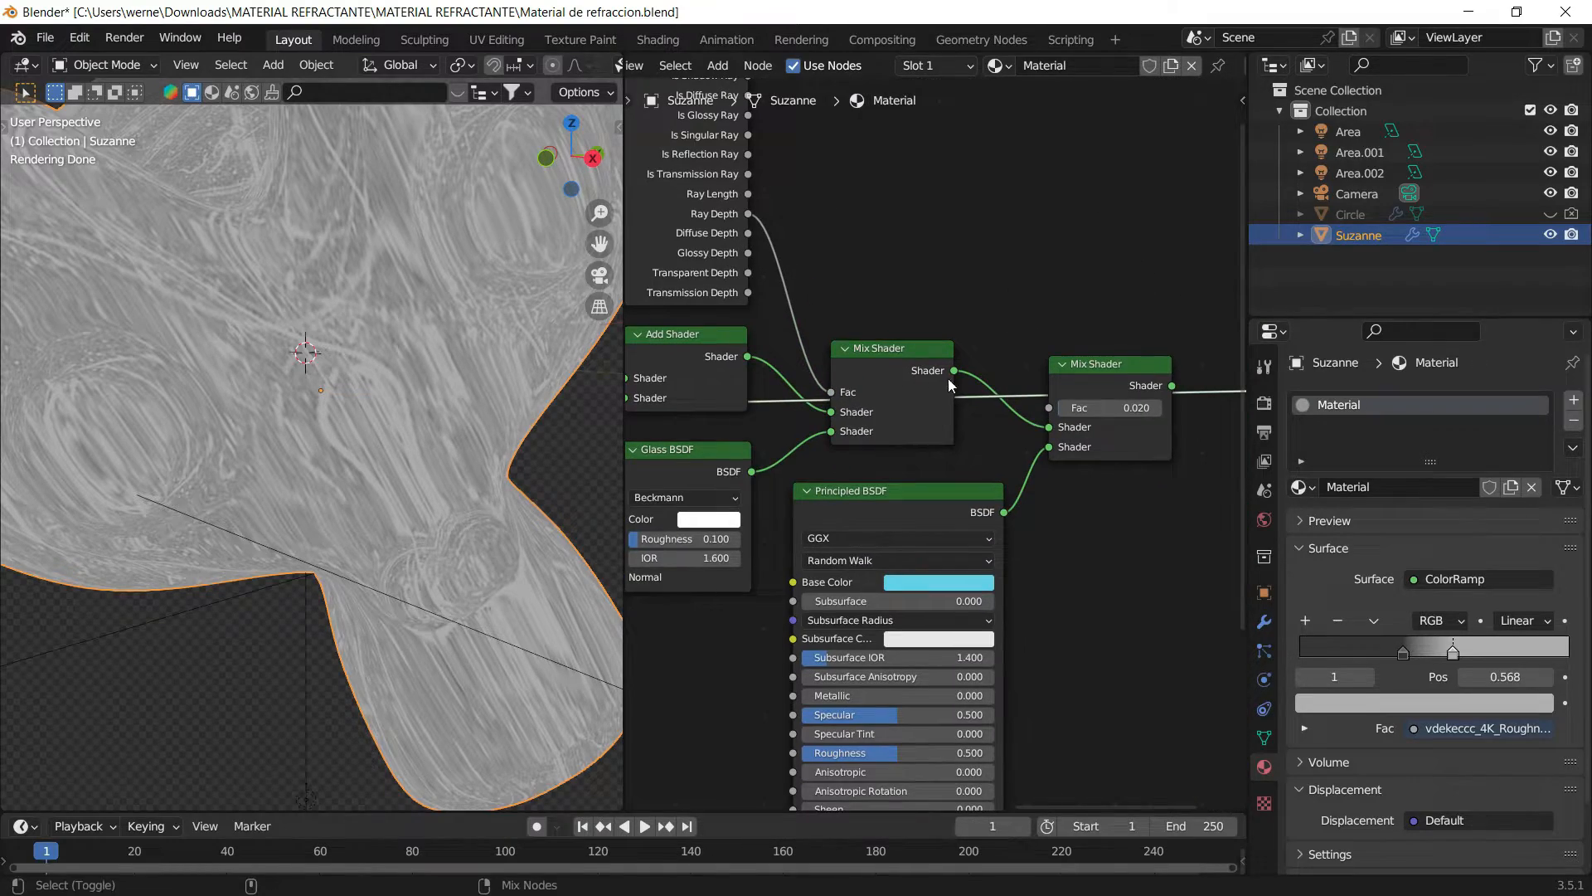
ctrl+shift+click(1113, 381)
Step: Add a reroute point across the three ColorRamp links to the Refraction BSDF roughness inputs and nudge it into place
middle_drag(869, 336, 998, 384)
middle_drag(859, 380, 1107, 379)
middle_drag(806, 449, 994, 446)
middle_drag(910, 356, 994, 376)
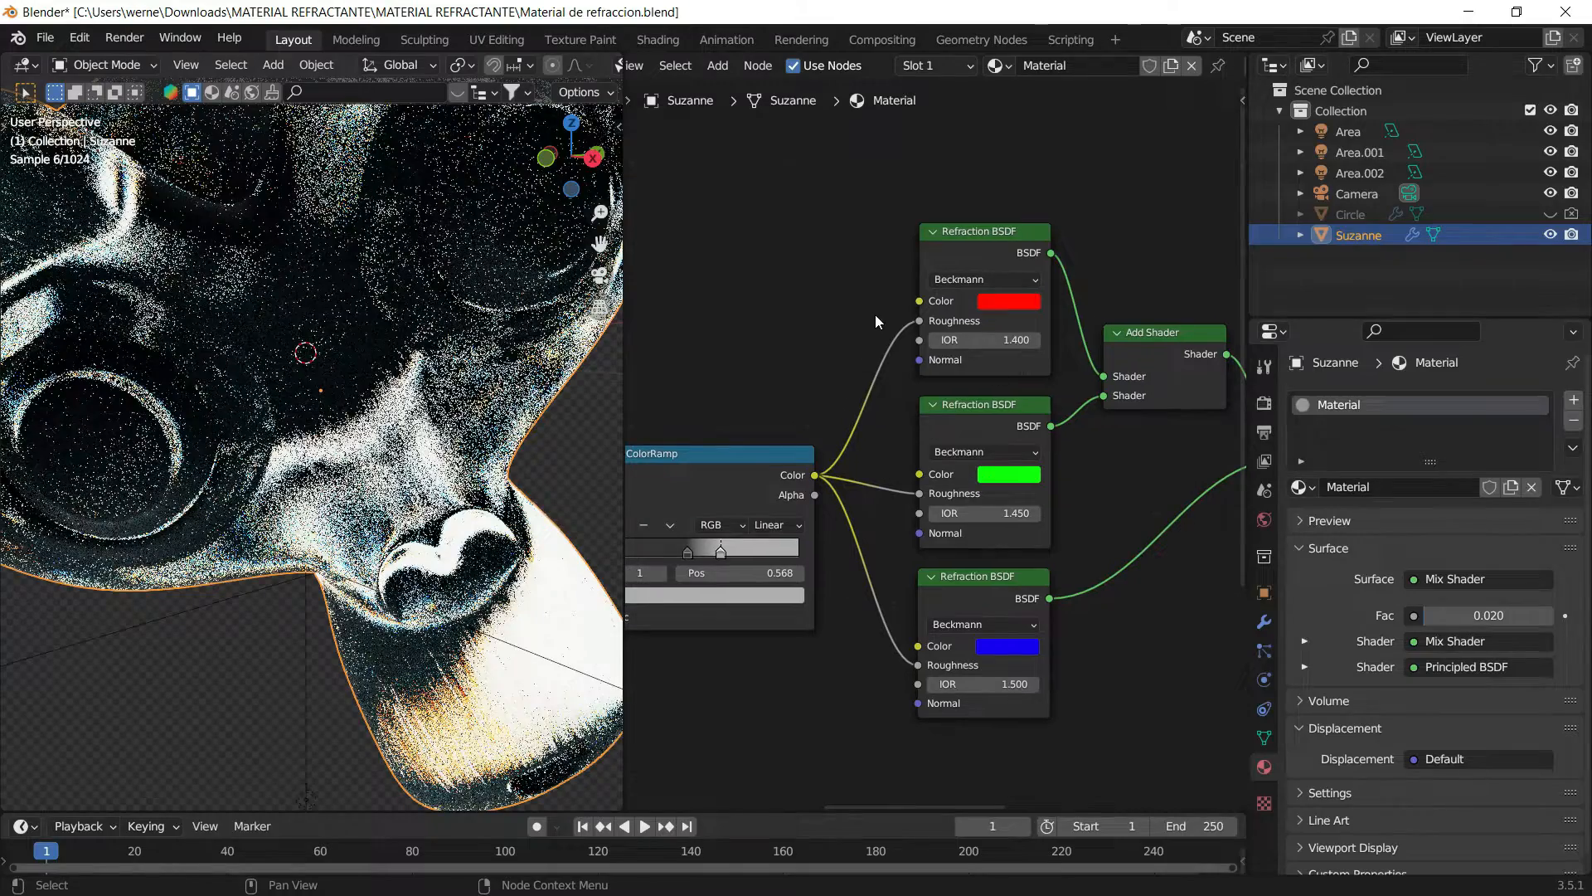
mouse_move(858, 318)
shift+right_down()
mouse_move(843, 643)
mouse_move(888, 583)
shift+right_up()
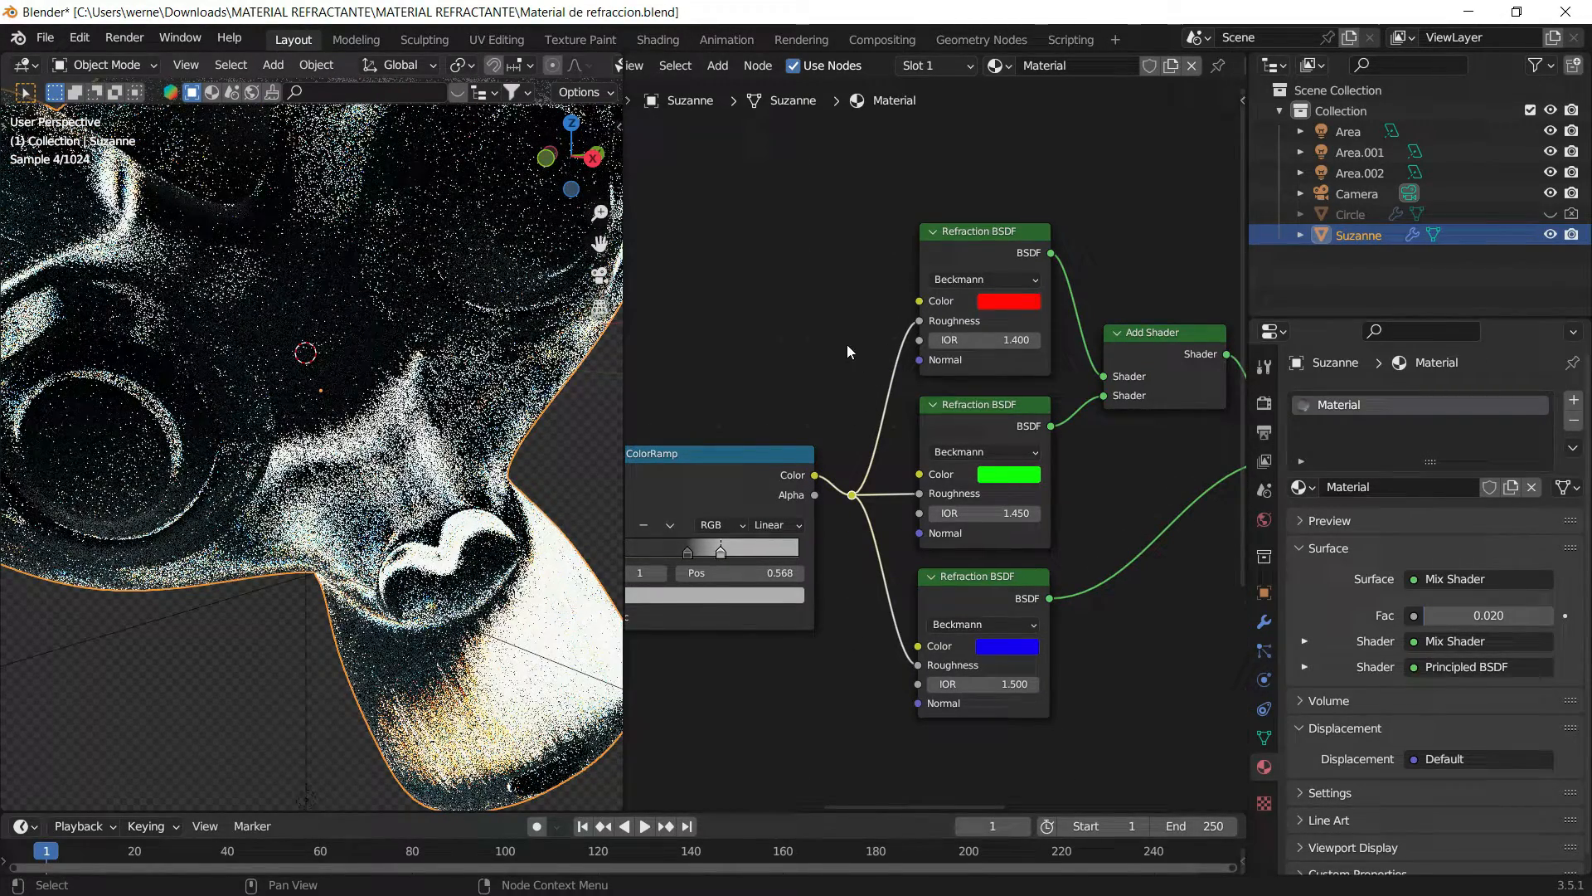
drag(854, 495, 859, 455)
Step: Return the viewport to the camera view, deselect Suzanne and tidy the positions of the Principled BSDF and Mix Shader nodes
click(600, 276)
click(455, 202)
middle_drag(676, 398, 800, 327)
middle_drag(1083, 446, 892, 521)
drag(889, 416, 889, 455)
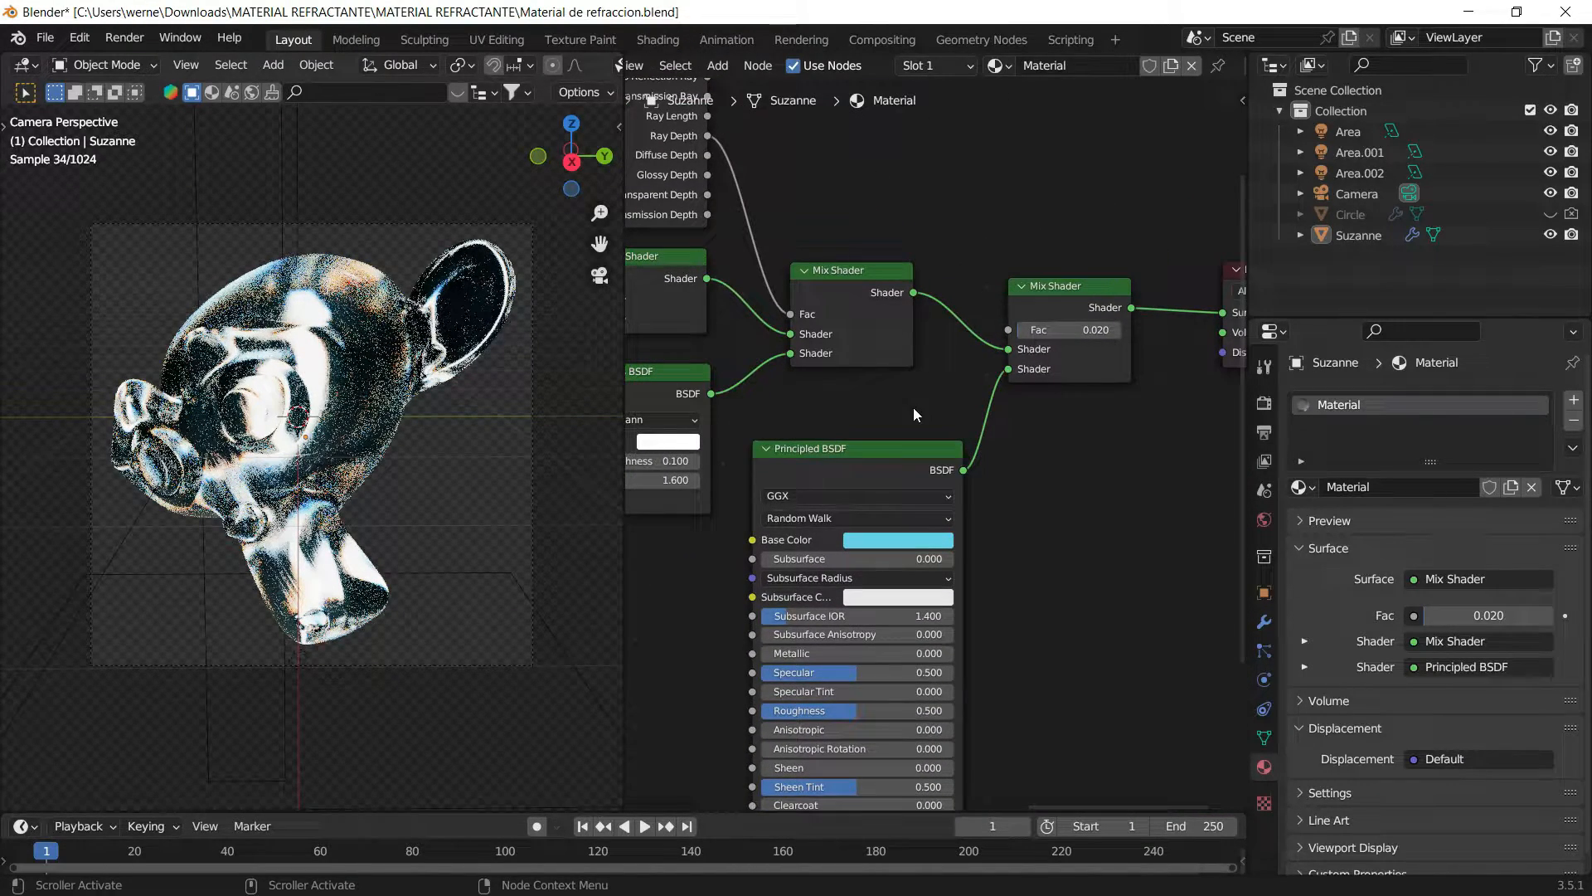
middle_drag(994, 374, 1064, 432)
drag(899, 488, 898, 452)
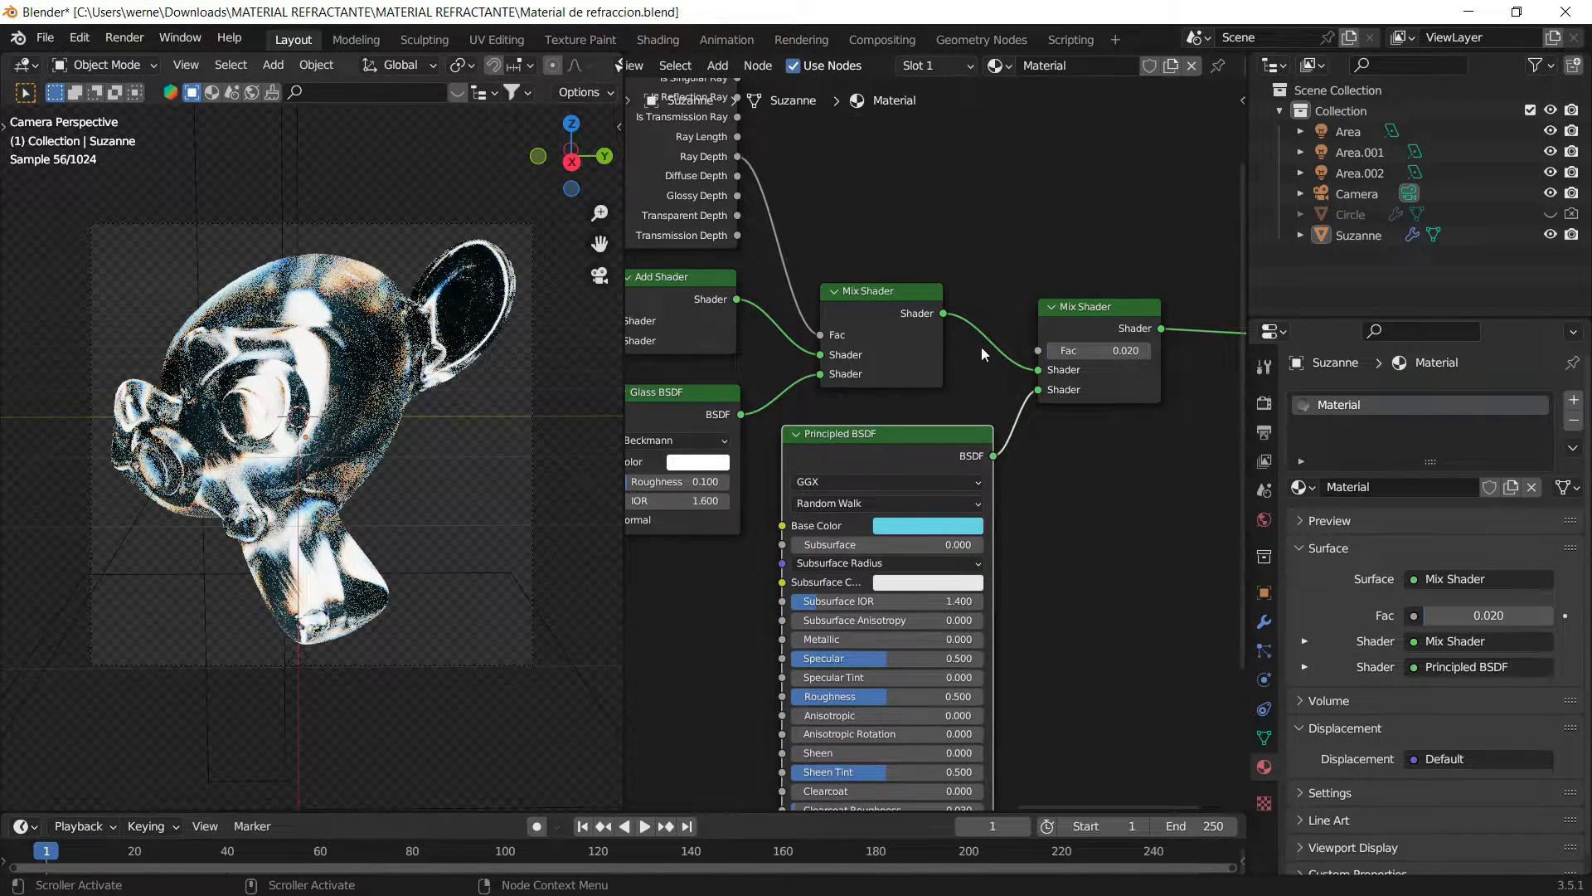
middle_drag(980, 349, 926, 368)
drag(880, 330, 859, 302)
Step: Try the final Mix Shader's Fac at 1 and at 0.2, and set it back to 0.02
drag(1056, 332, 1144, 354)
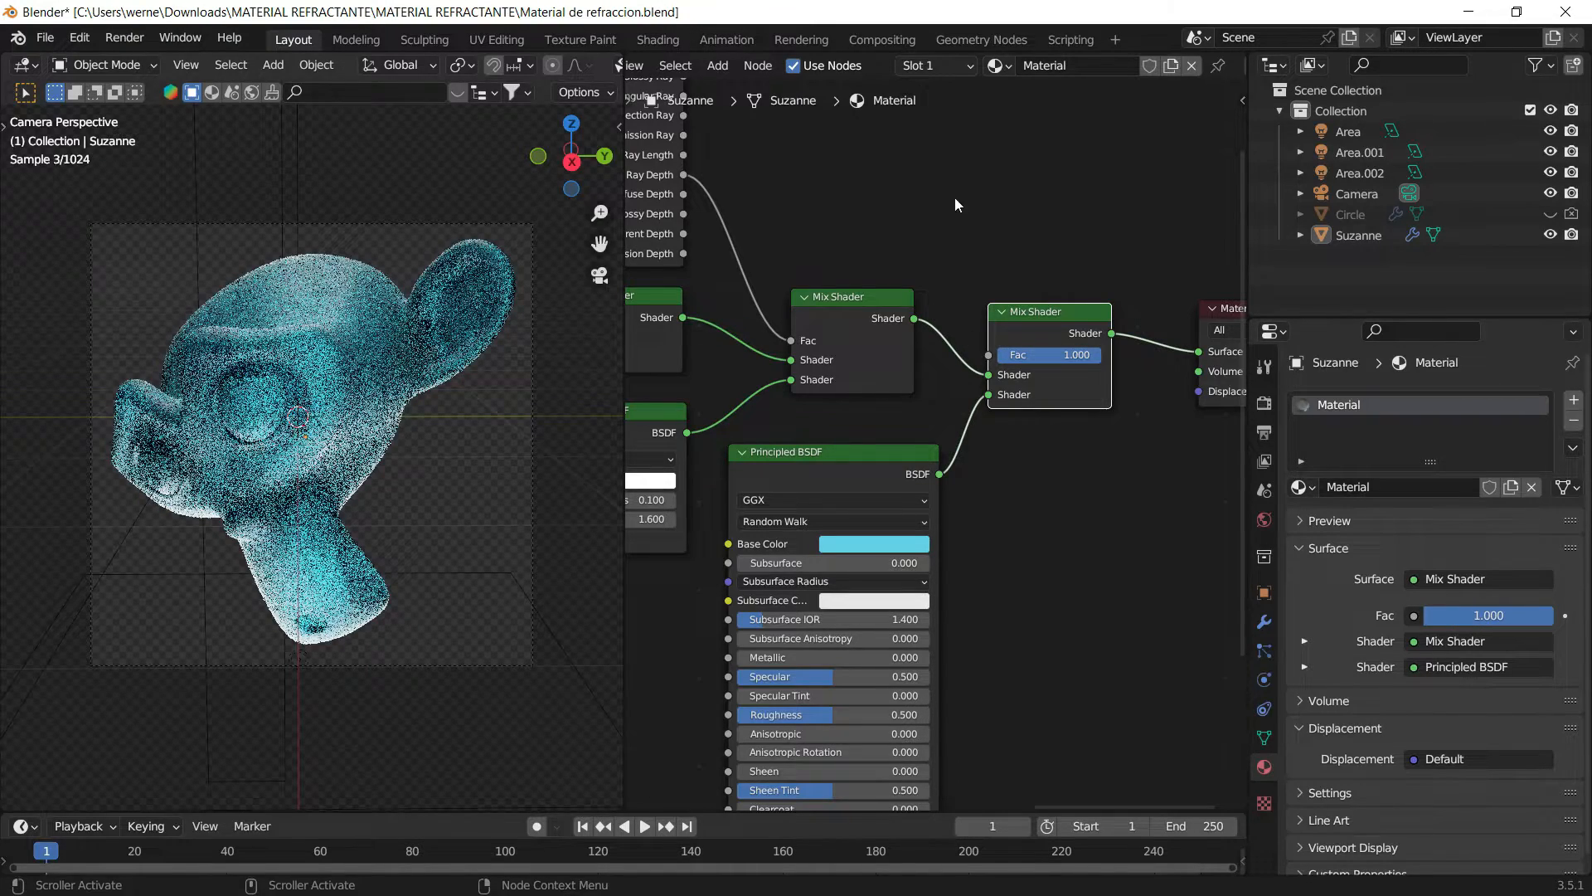
click(1066, 354)
text(0)
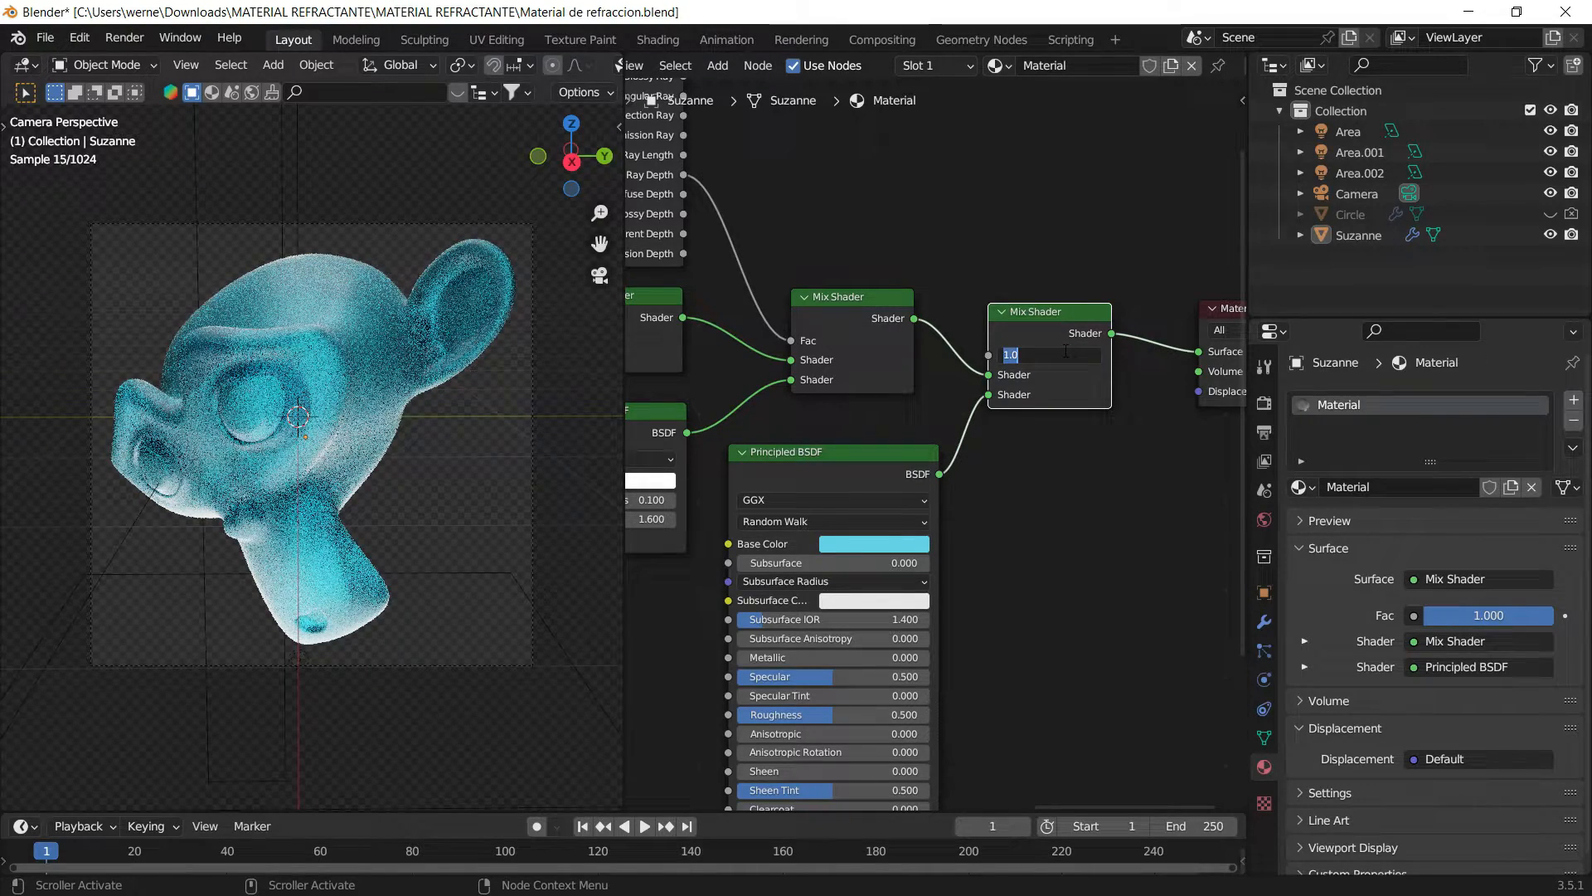
text(.2)
key(Return)
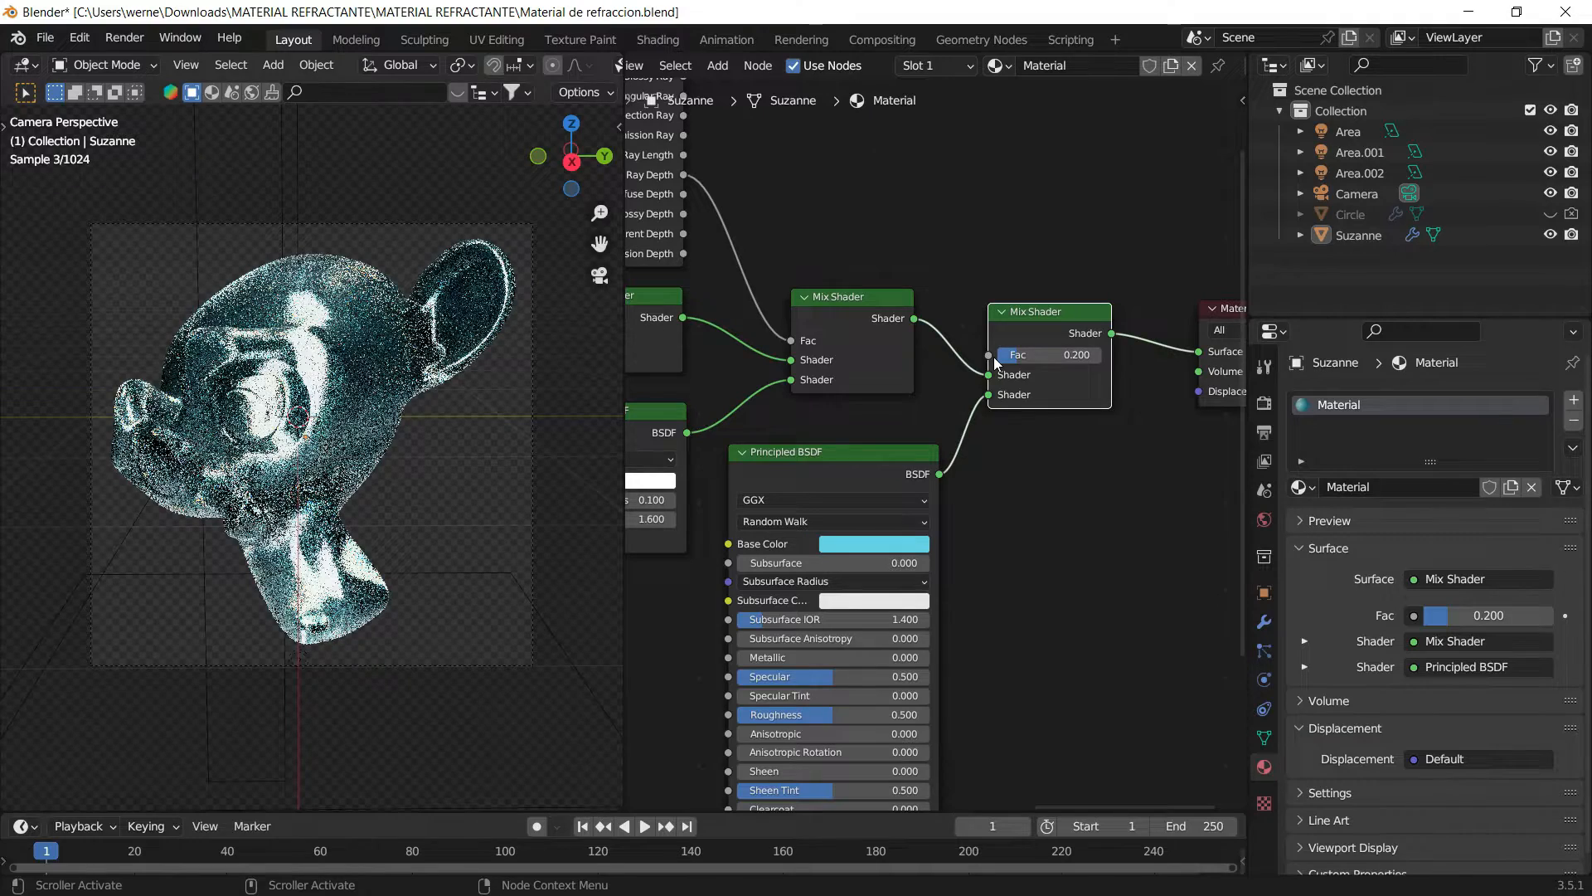
click(1042, 357)
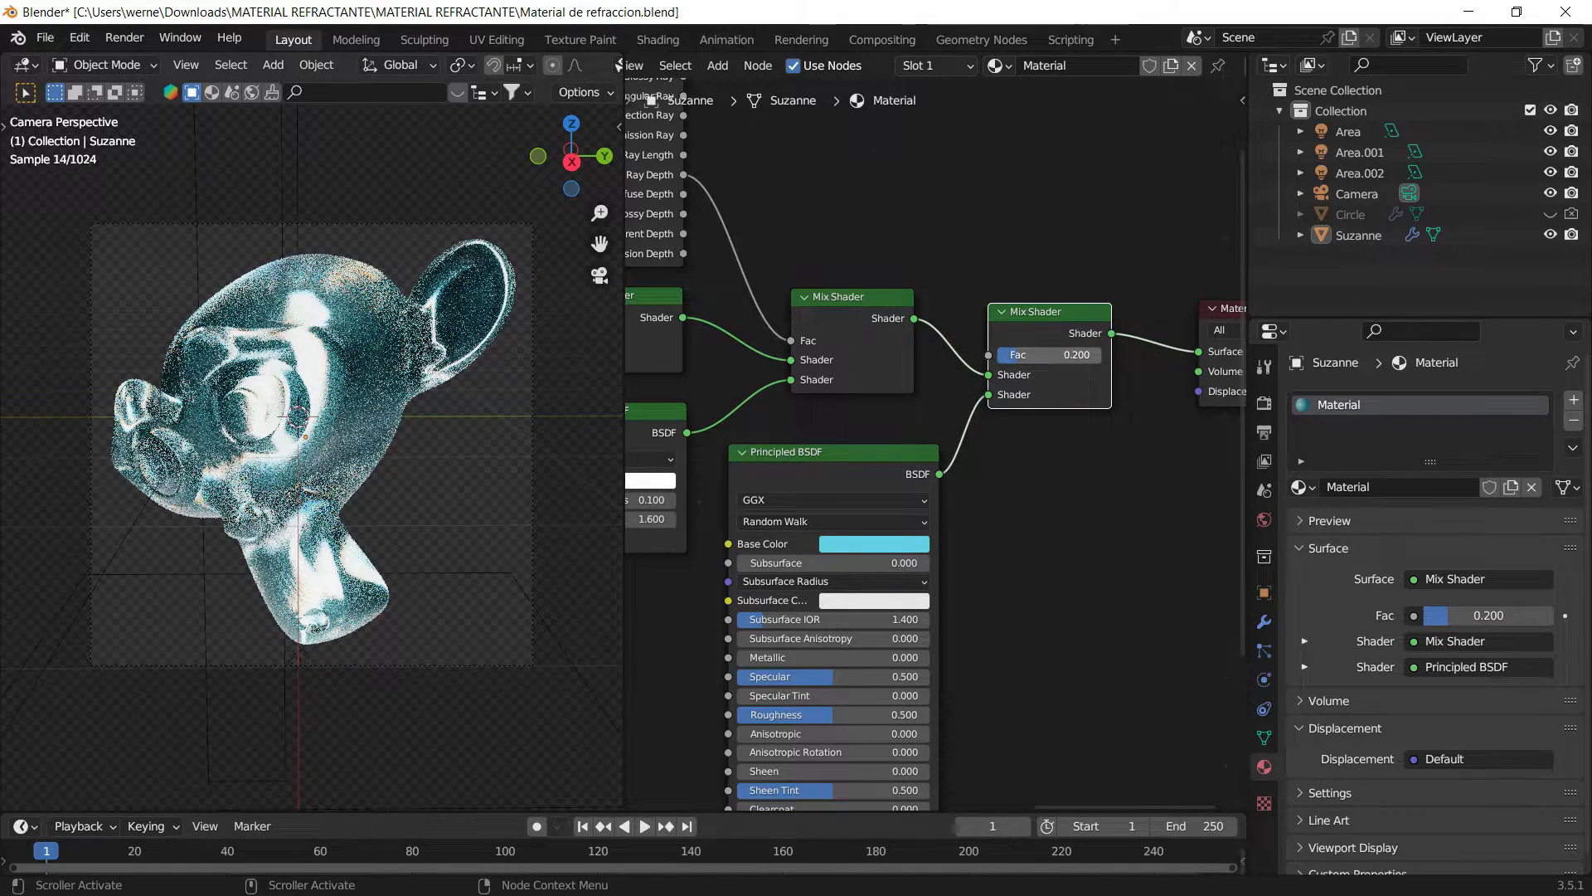
text(0.02)
key(Return)
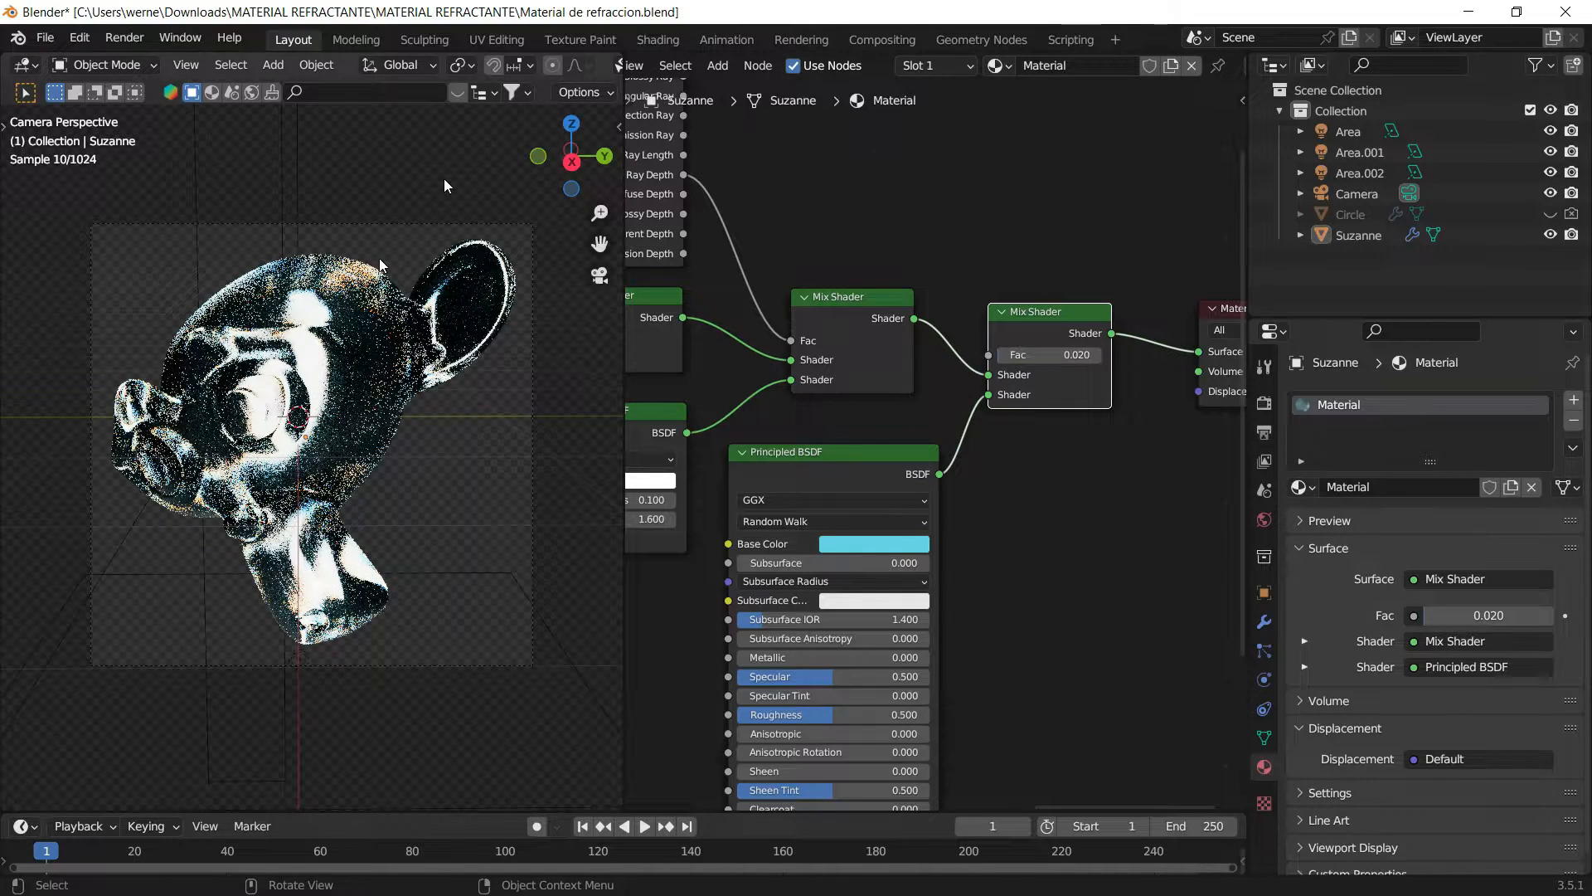
Step: Assign Material.001 to Suzanne for comparison and examine its render and Refraction BSDF nodes
middle_drag(963, 409, 1061, 403)
scroll(1062, 403, down, 2)
middle_drag(786, 403, 882, 398)
scroll(881, 398, down, 1)
middle_drag(670, 297, 910, 360)
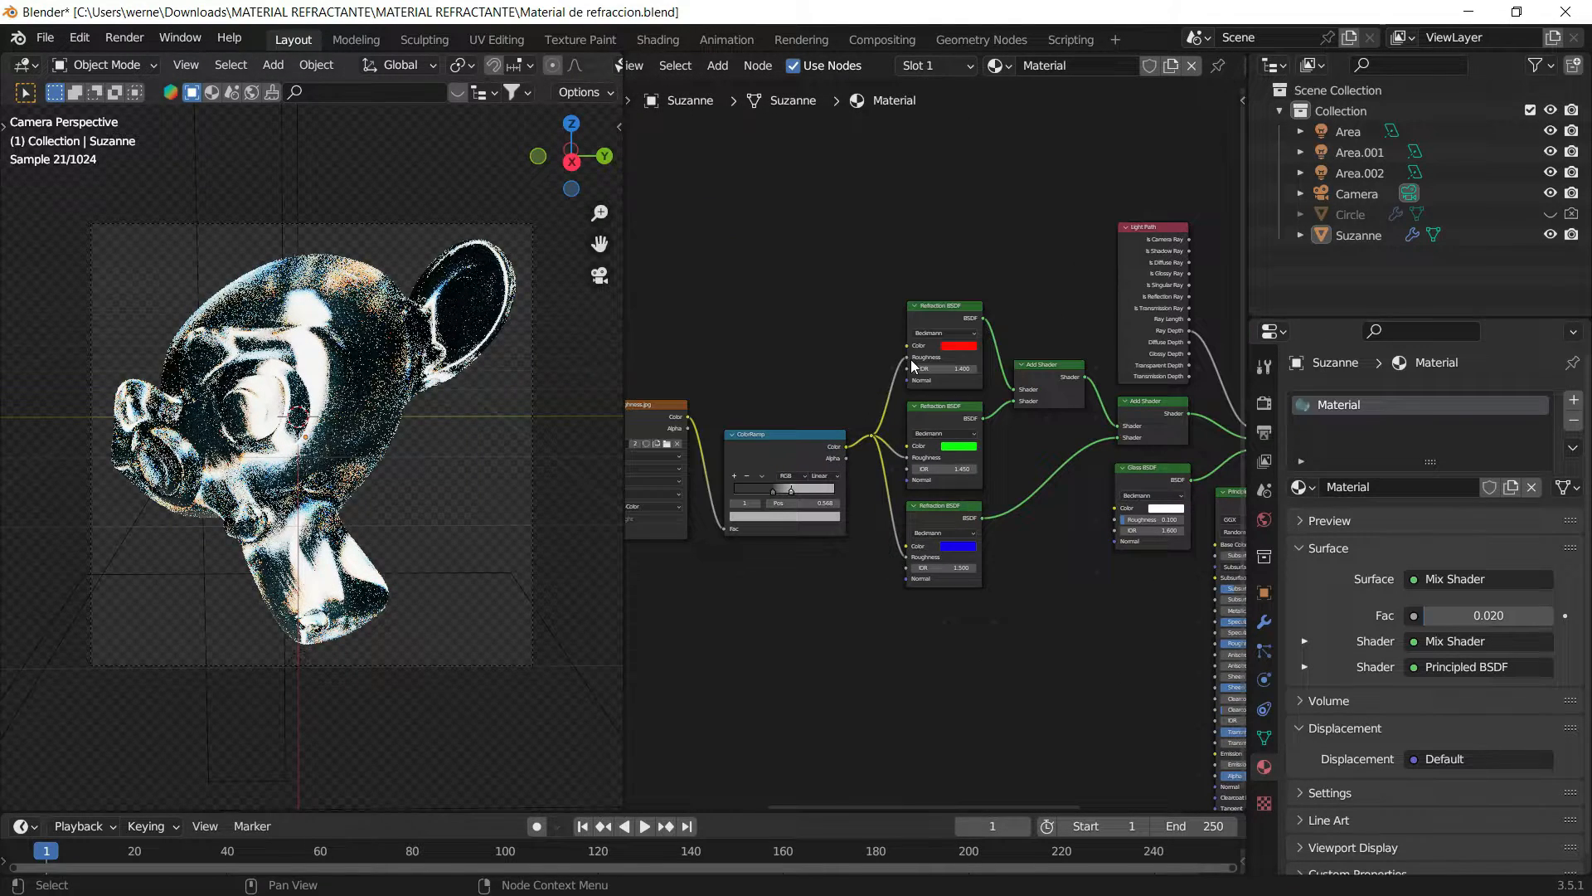
click(431, 357)
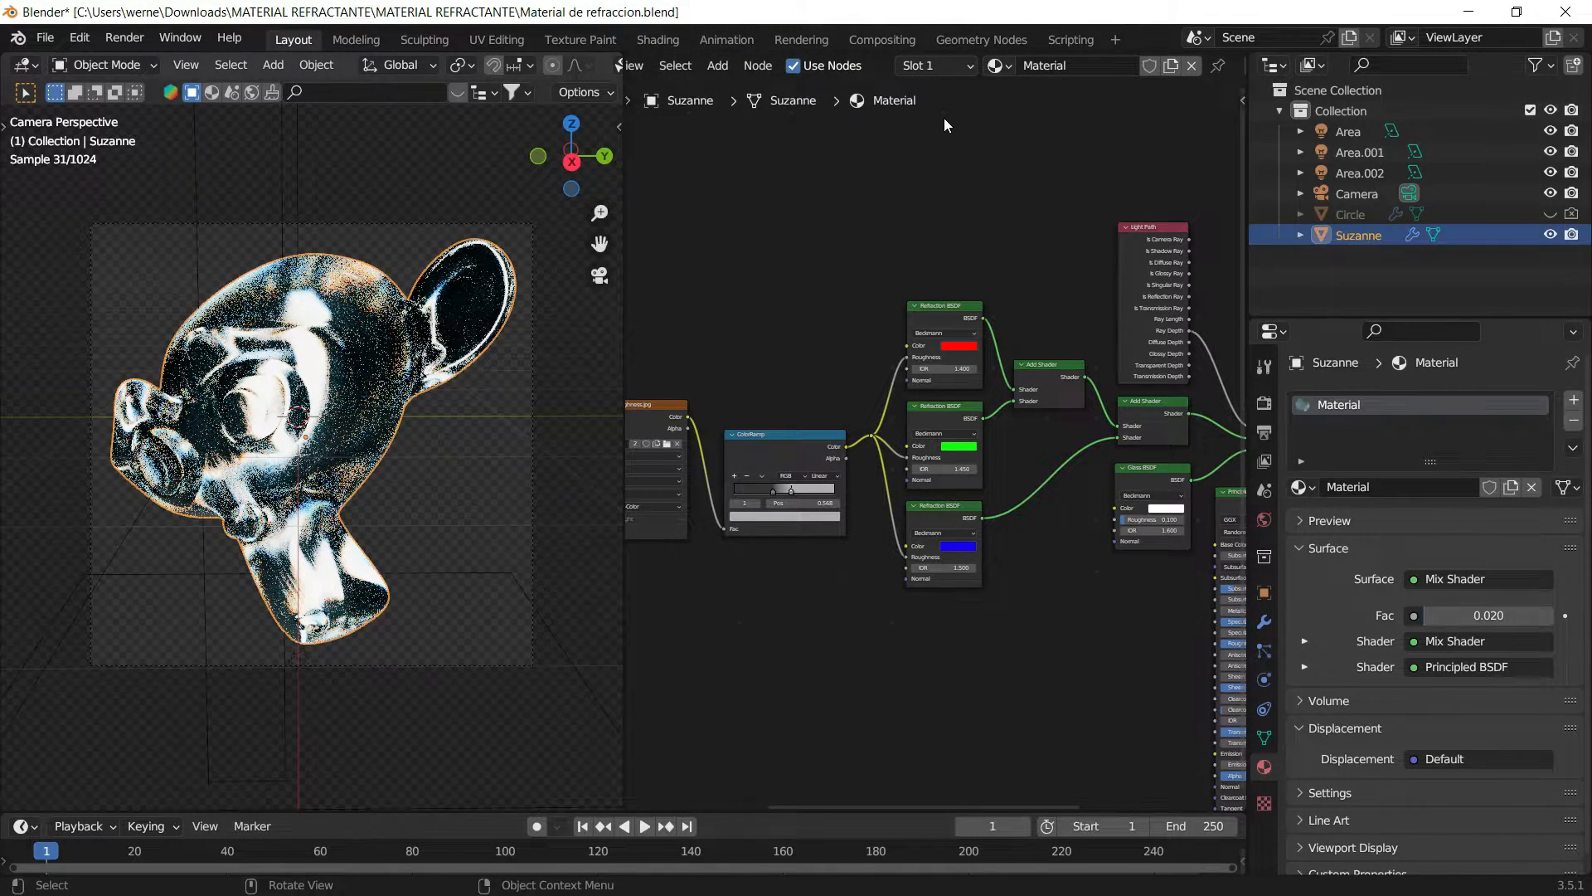
click(997, 66)
click(1008, 117)
click(330, 176)
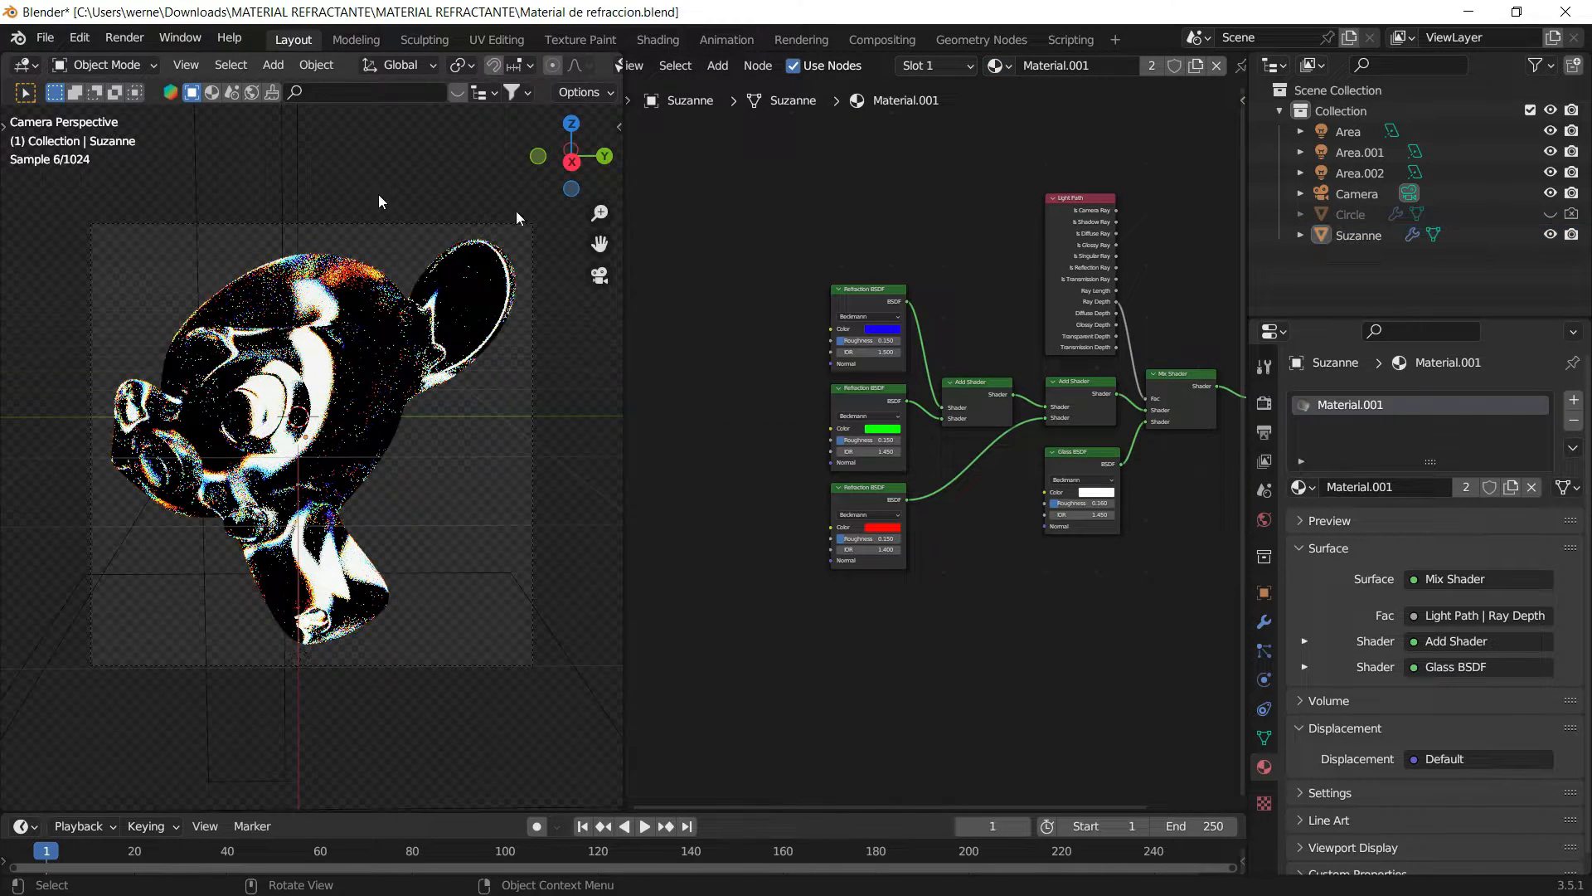
key(Home)
scroll(942, 345, up, 2)
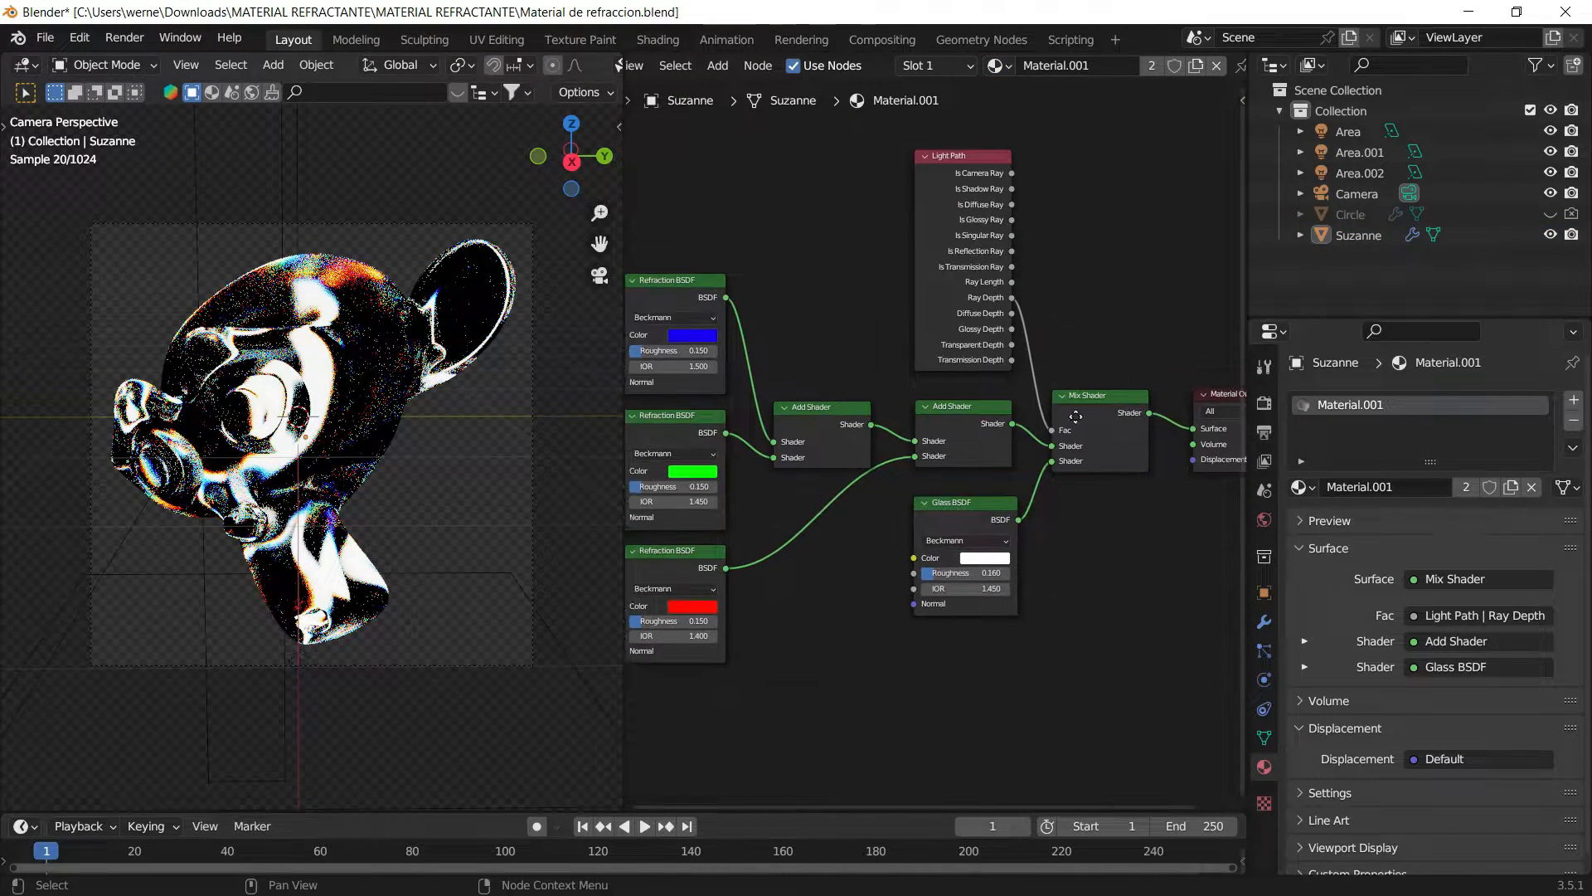
Step: Assign Material.002 to Suzanne and compare its render and node setup
click(378, 379)
click(506, 187)
click(382, 326)
click(997, 66)
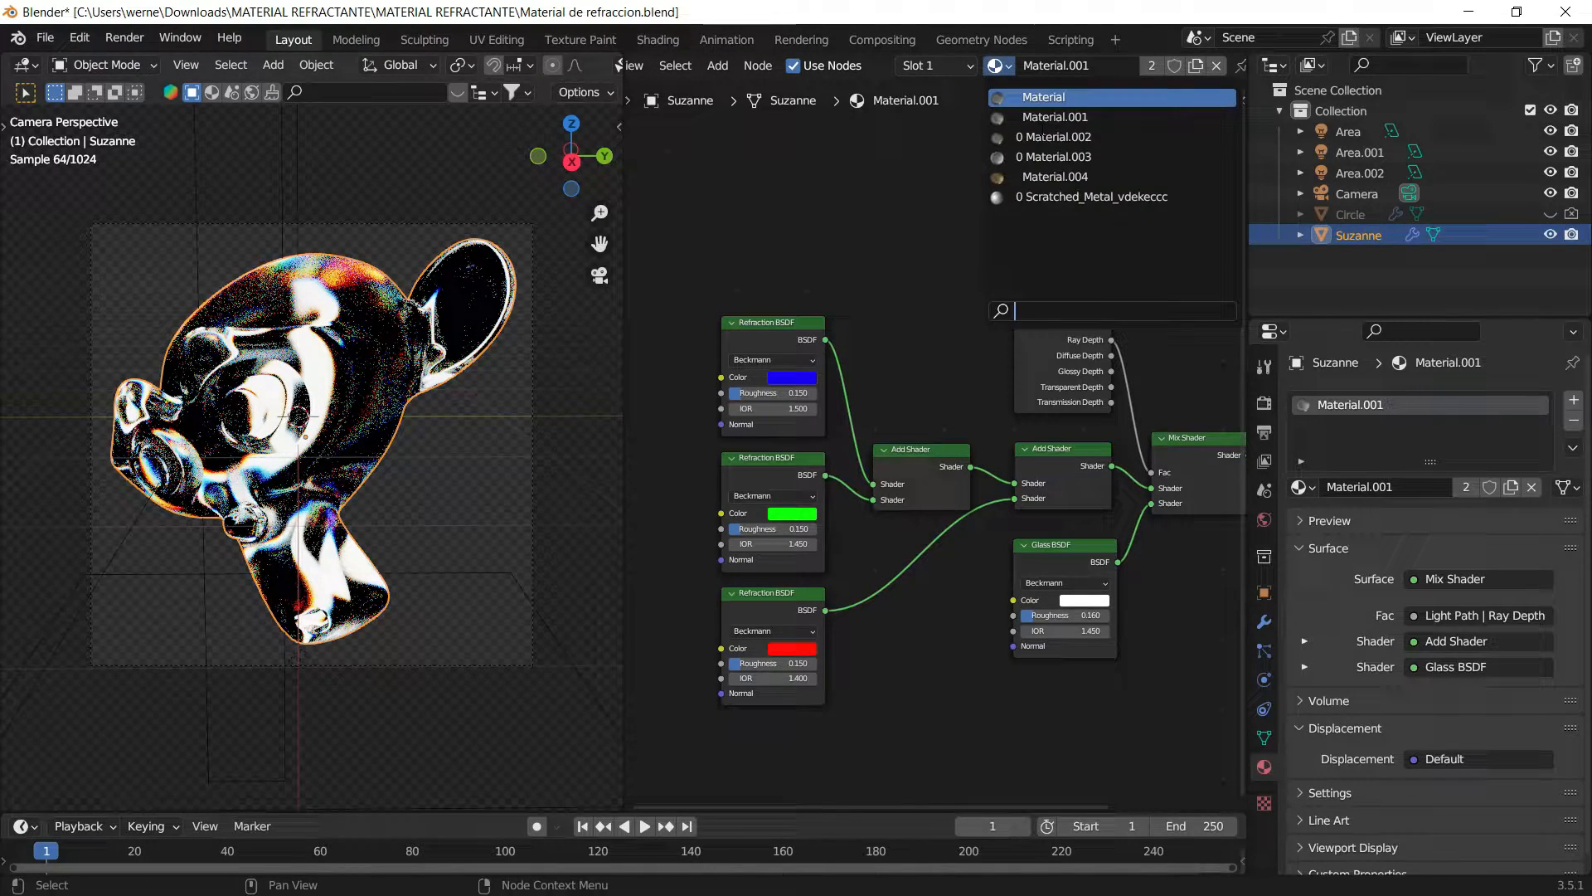
click(1037, 136)
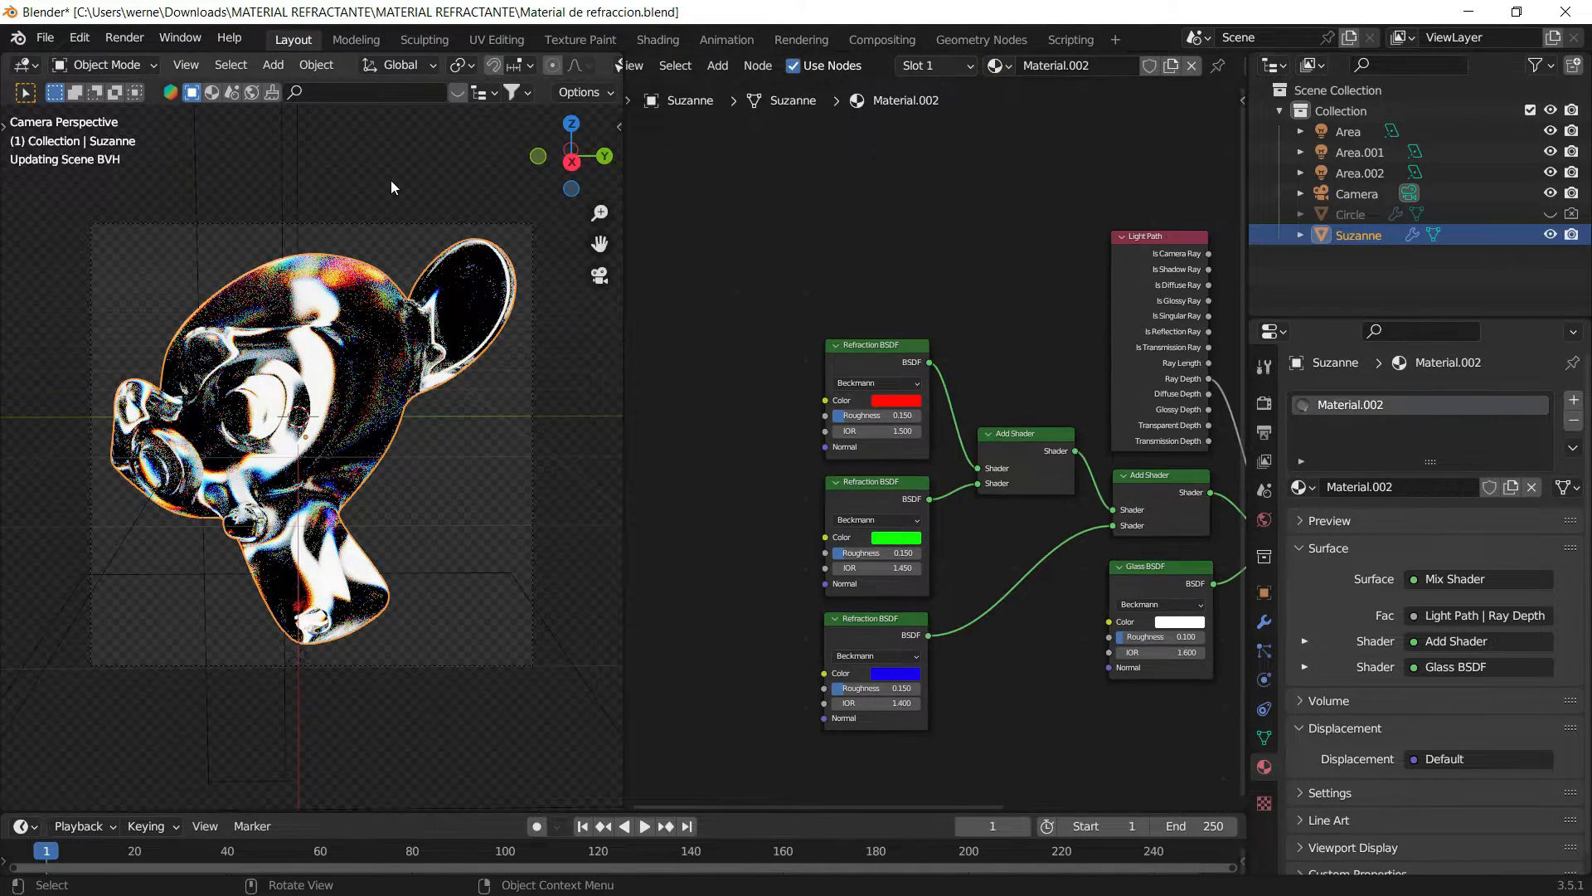
click(421, 148)
key(Home)
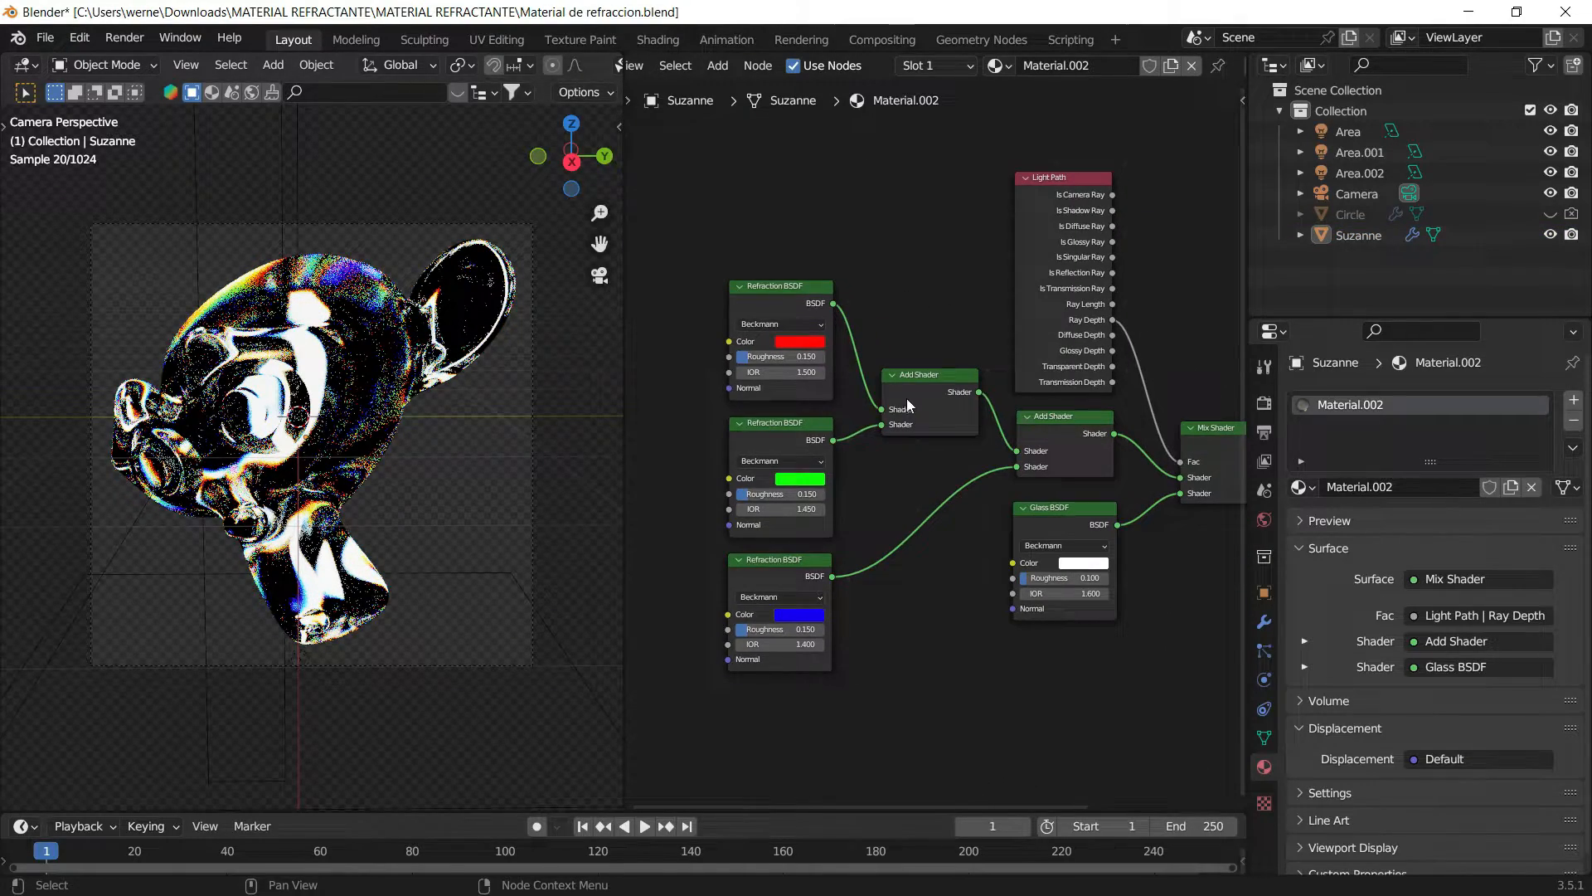